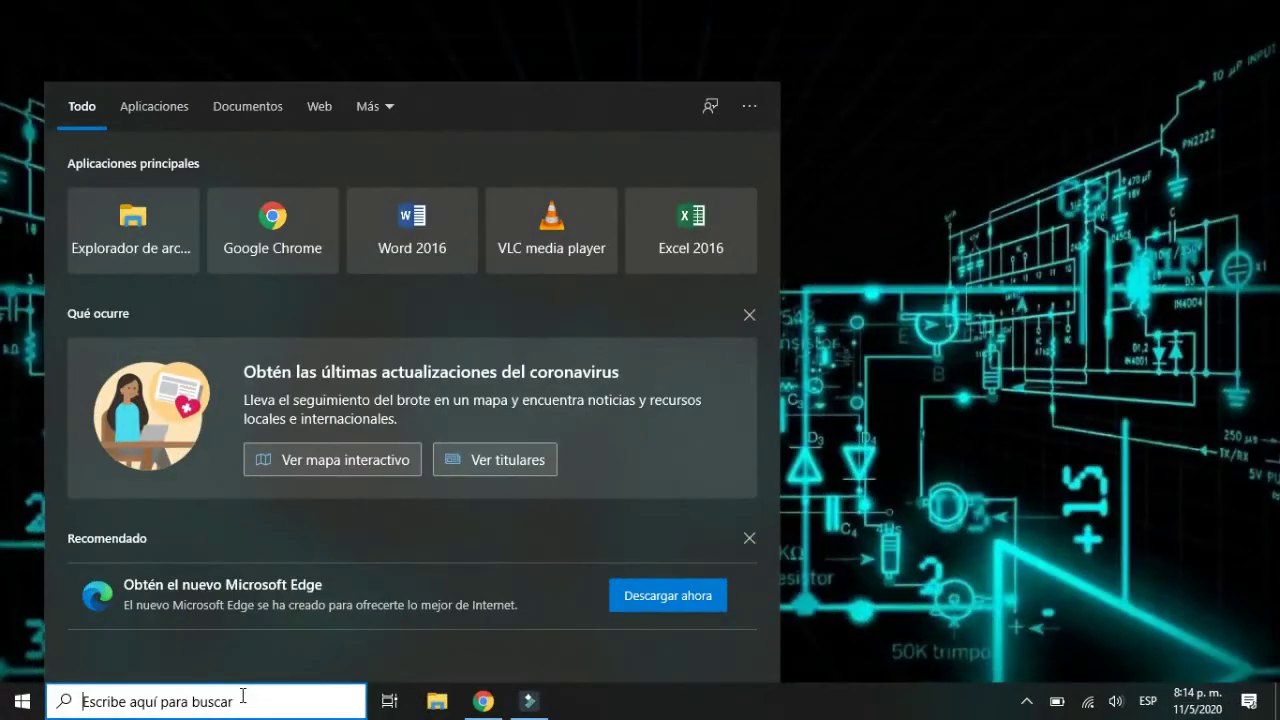
Step: Launch Access 2016 by searching Windows for 'acce' and picking the best match
text(a)
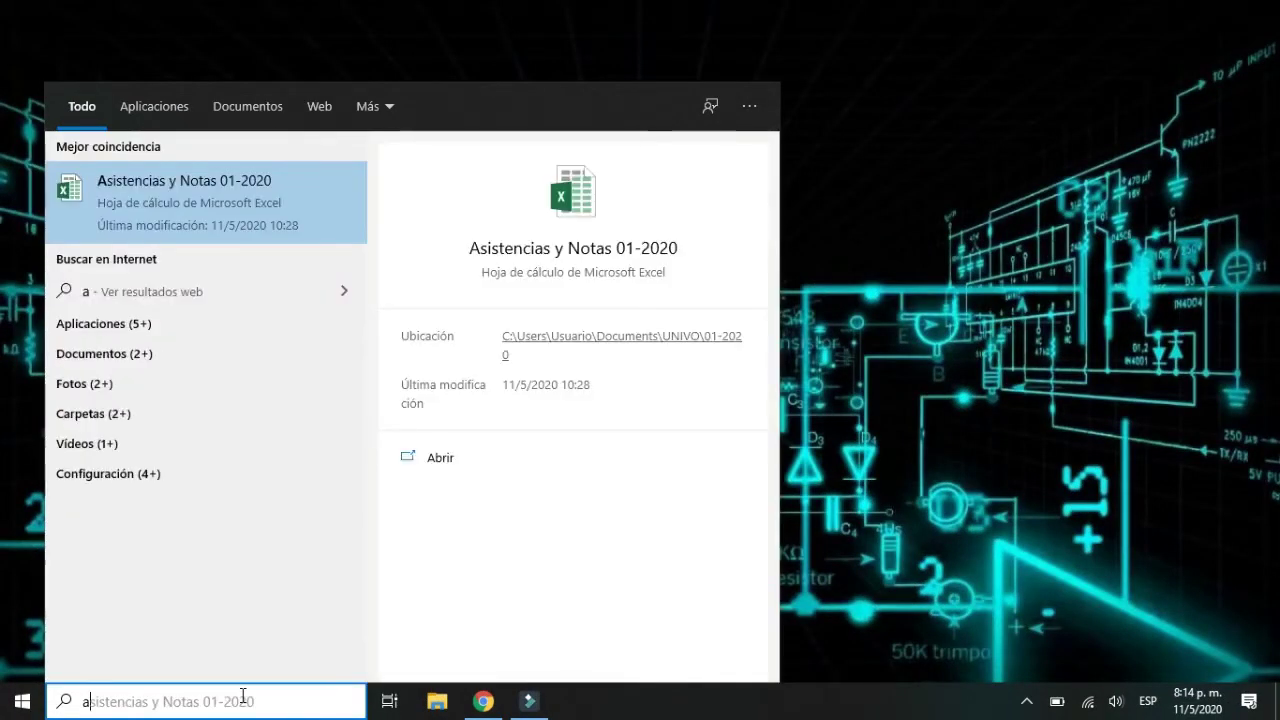
text(cce)
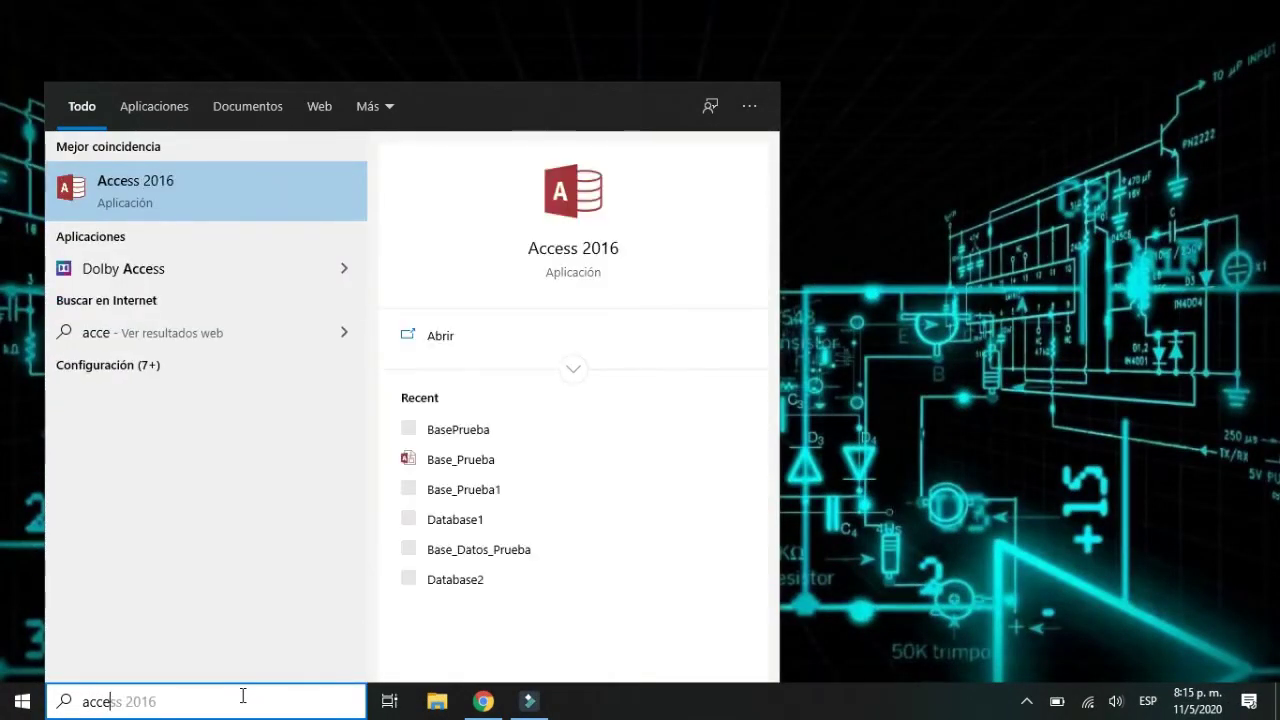
click(219, 191)
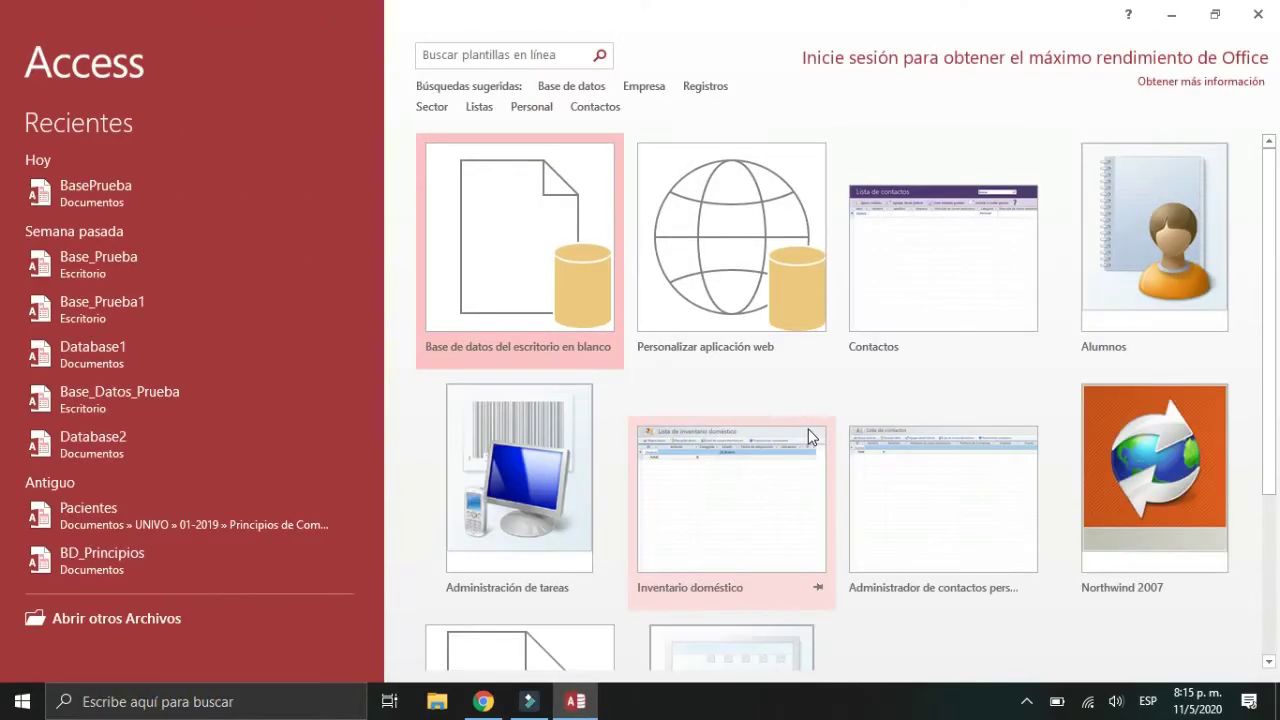
Step: Create blank desktop database BasePrueba in Documents and close the default Tabla1
click(515, 245)
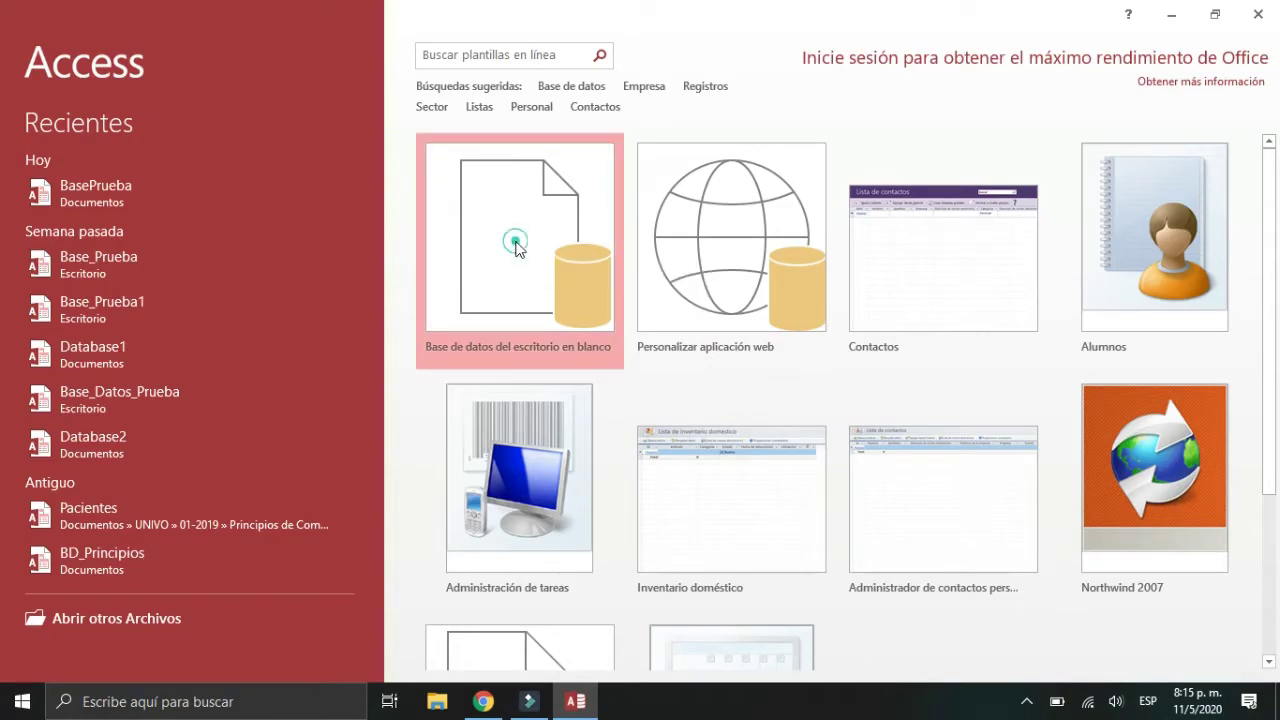
click(665, 327)
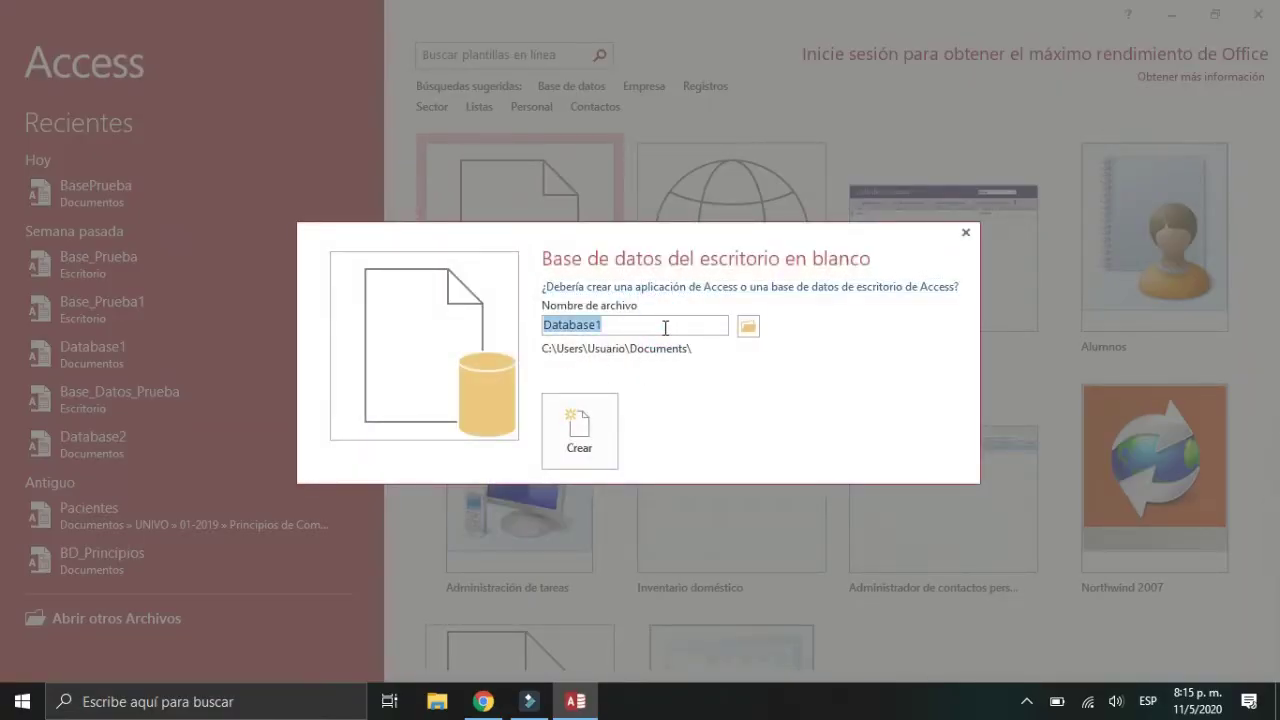
text(BaseP)
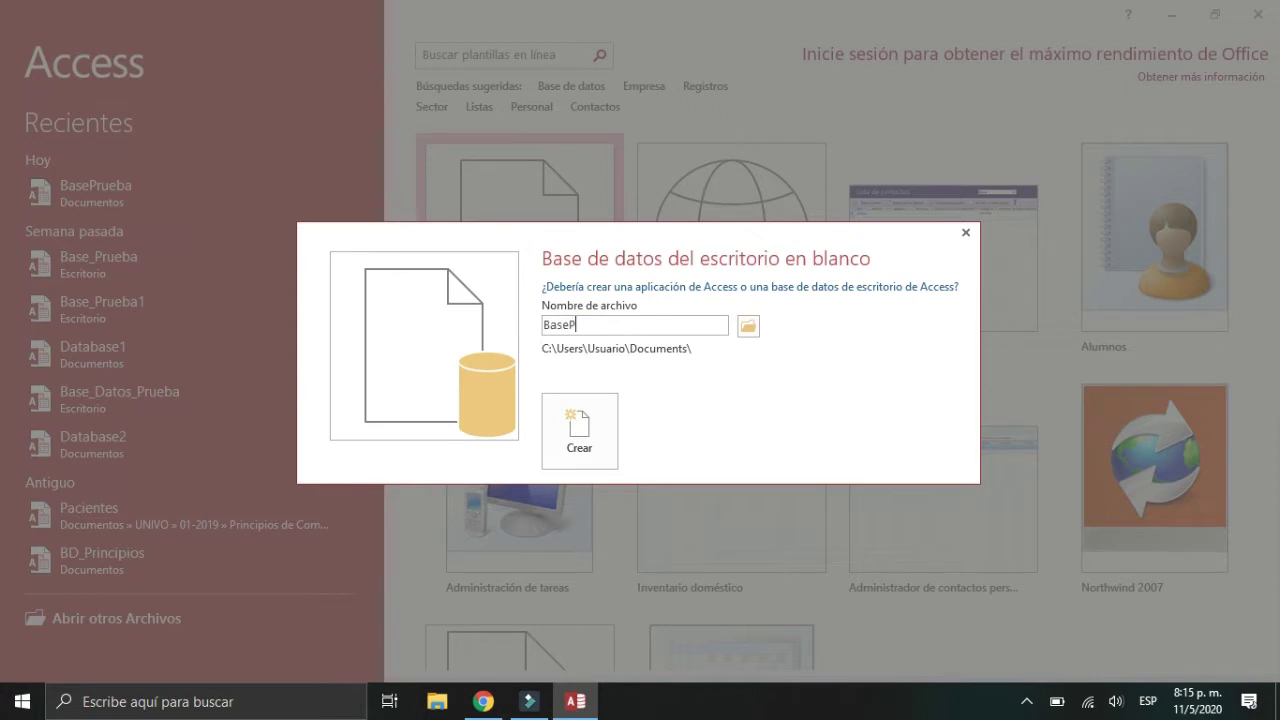
text(rueba)
click(749, 330)
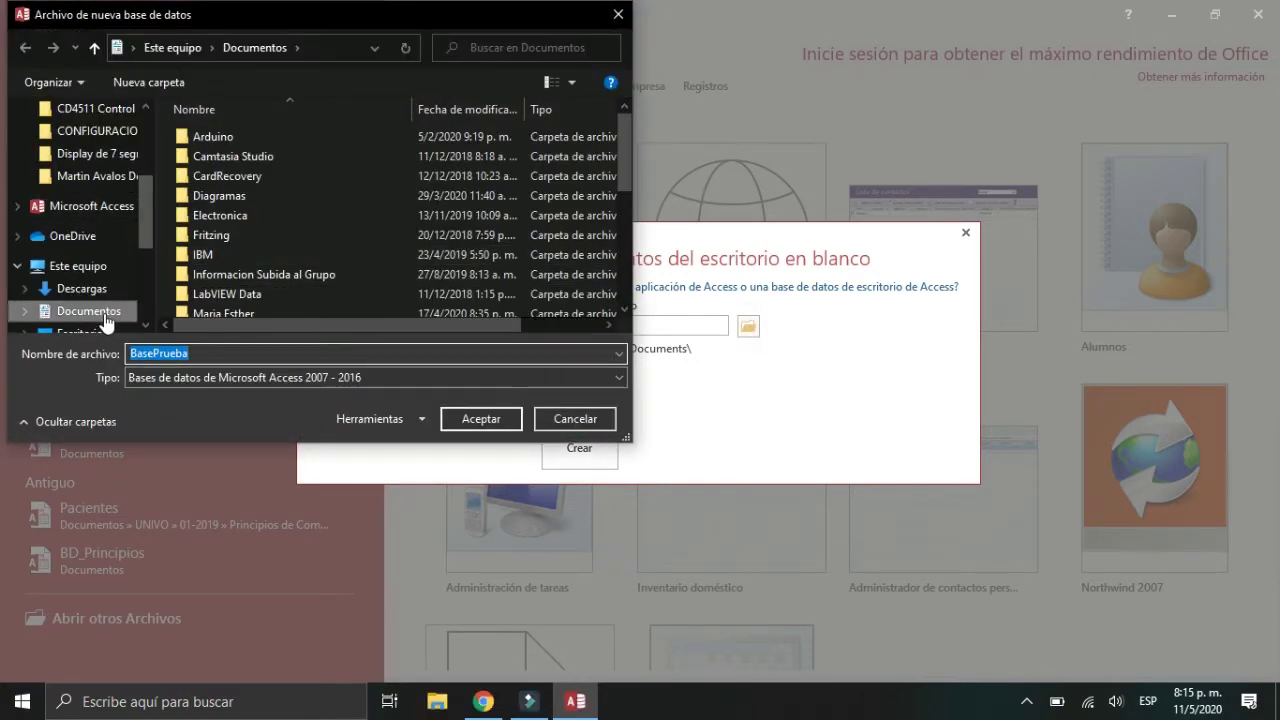
click(95, 313)
click(510, 424)
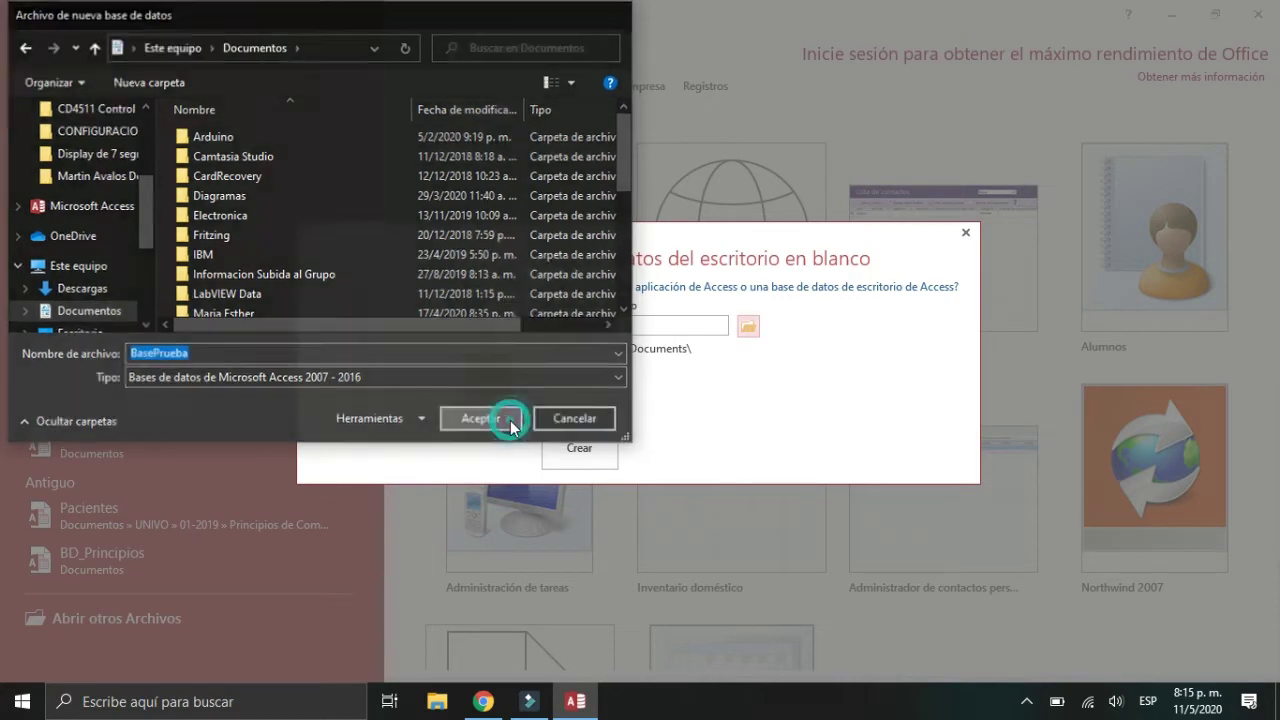
click(598, 432)
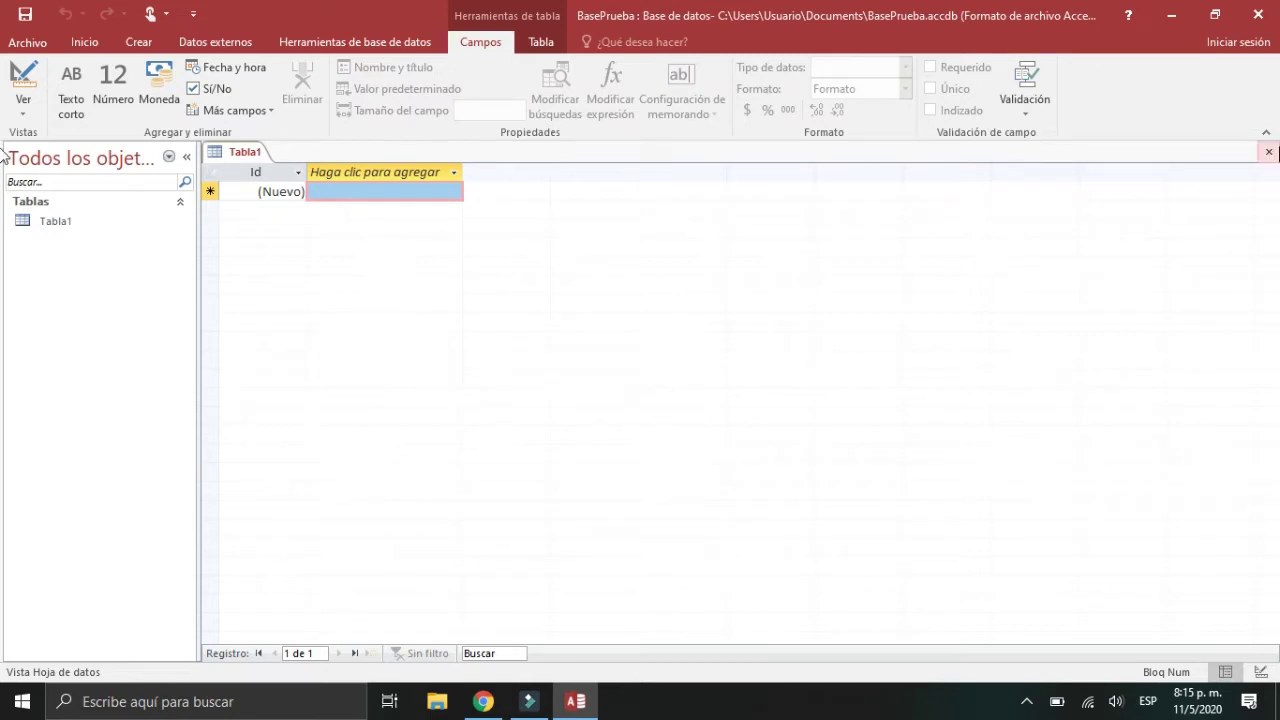
click(1268, 151)
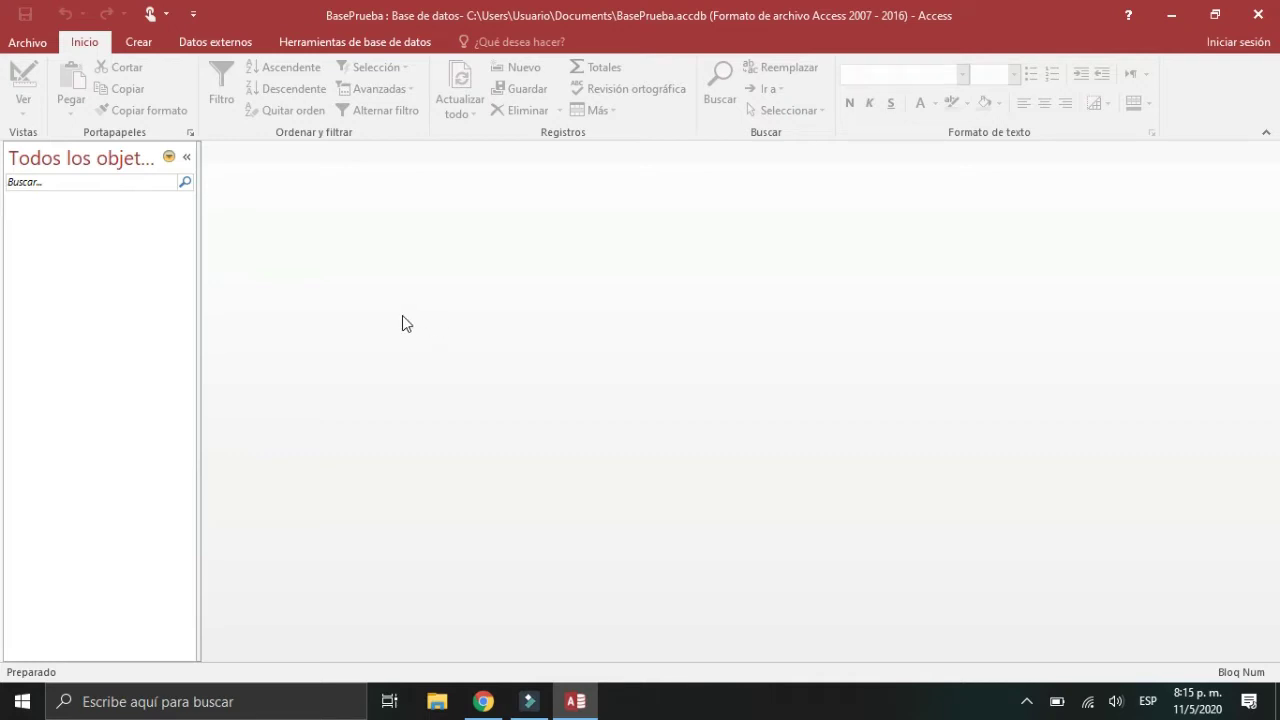
Step: Start a new table in Design view with Diseño de tabla
click(136, 44)
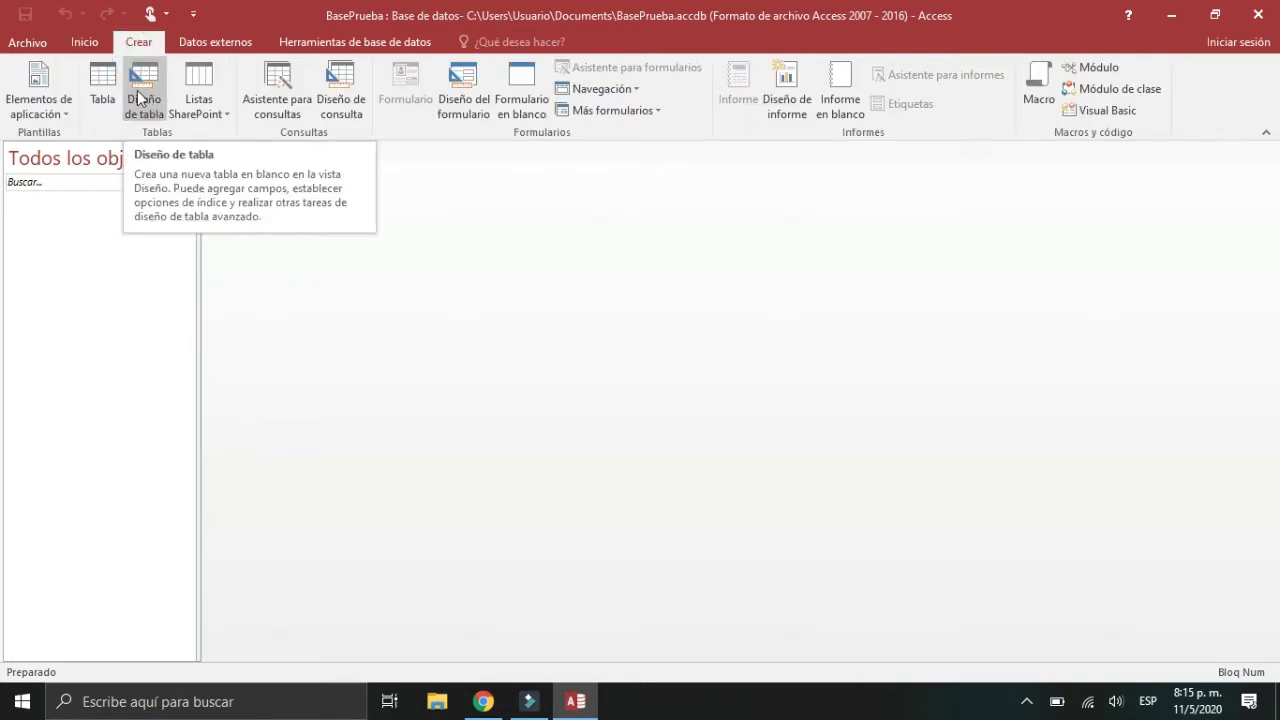
click(144, 100)
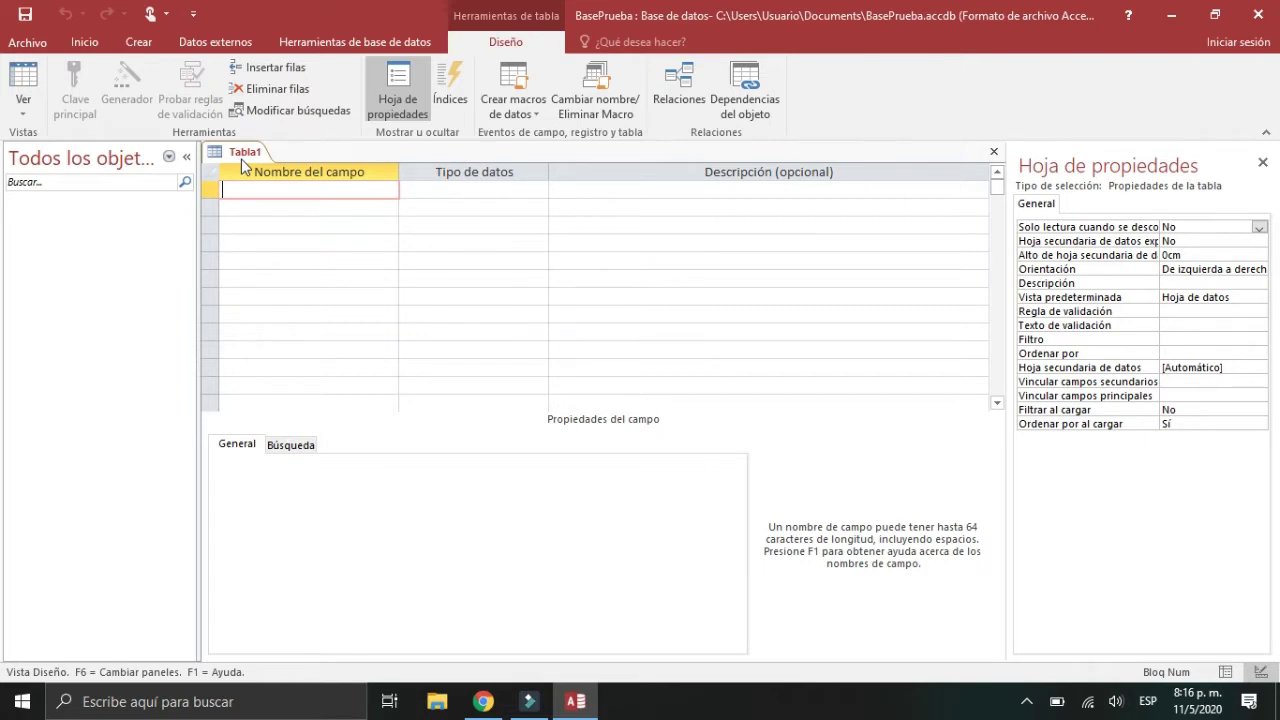
Step: Enter Texto corto fields Codigo, Nombres and Apellidos, then reselect Codigo
text(I)
text(Codig)
text(o)
click(257, 208)
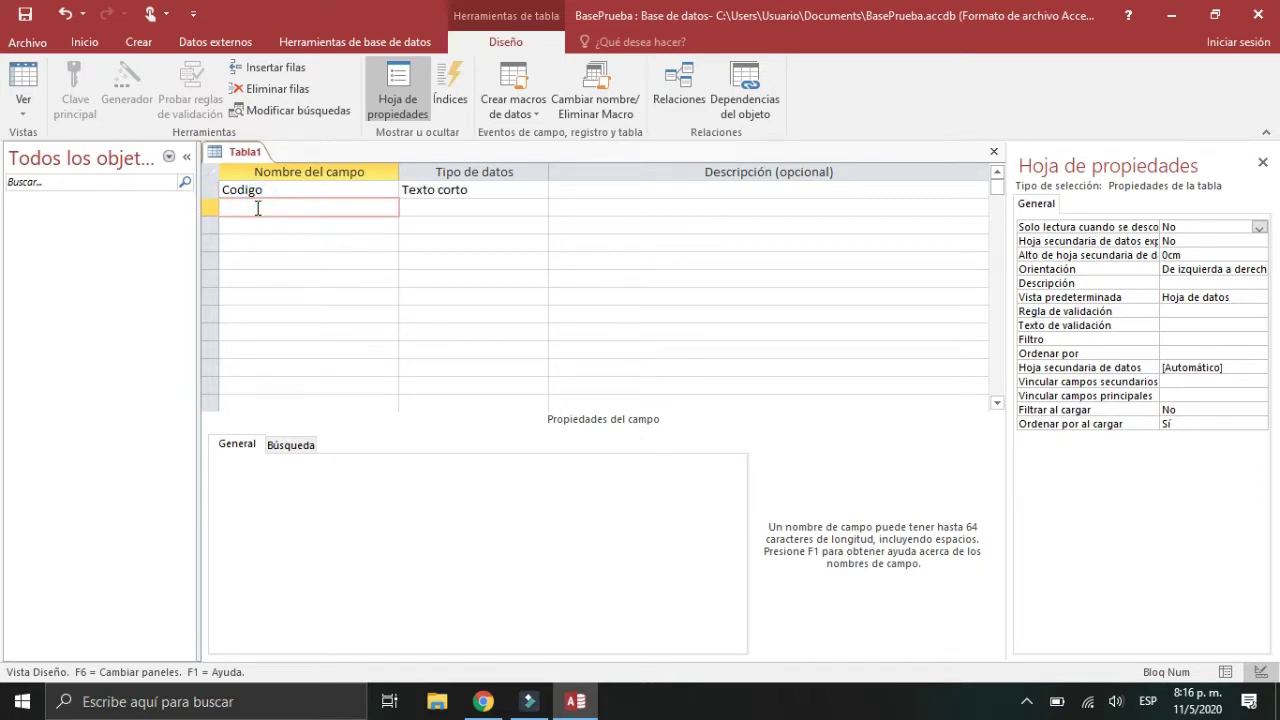
text(Nombres)
click(261, 224)
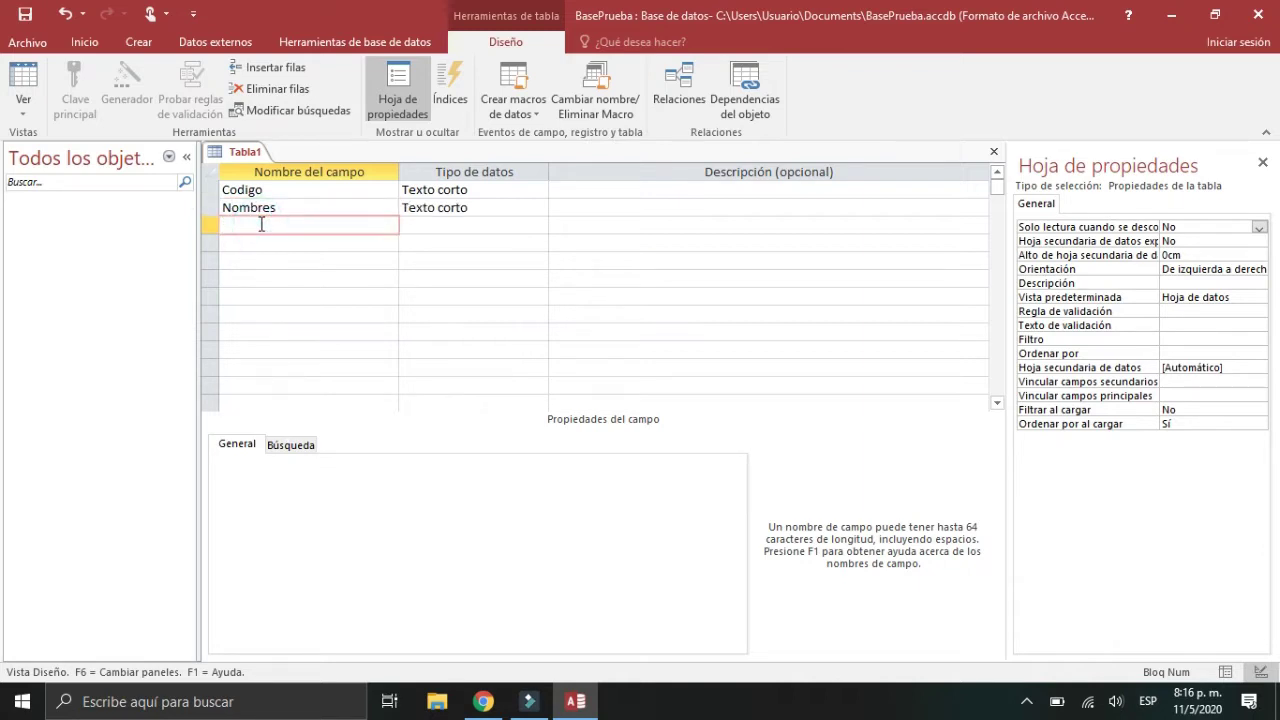
text(Apellidos)
click(277, 241)
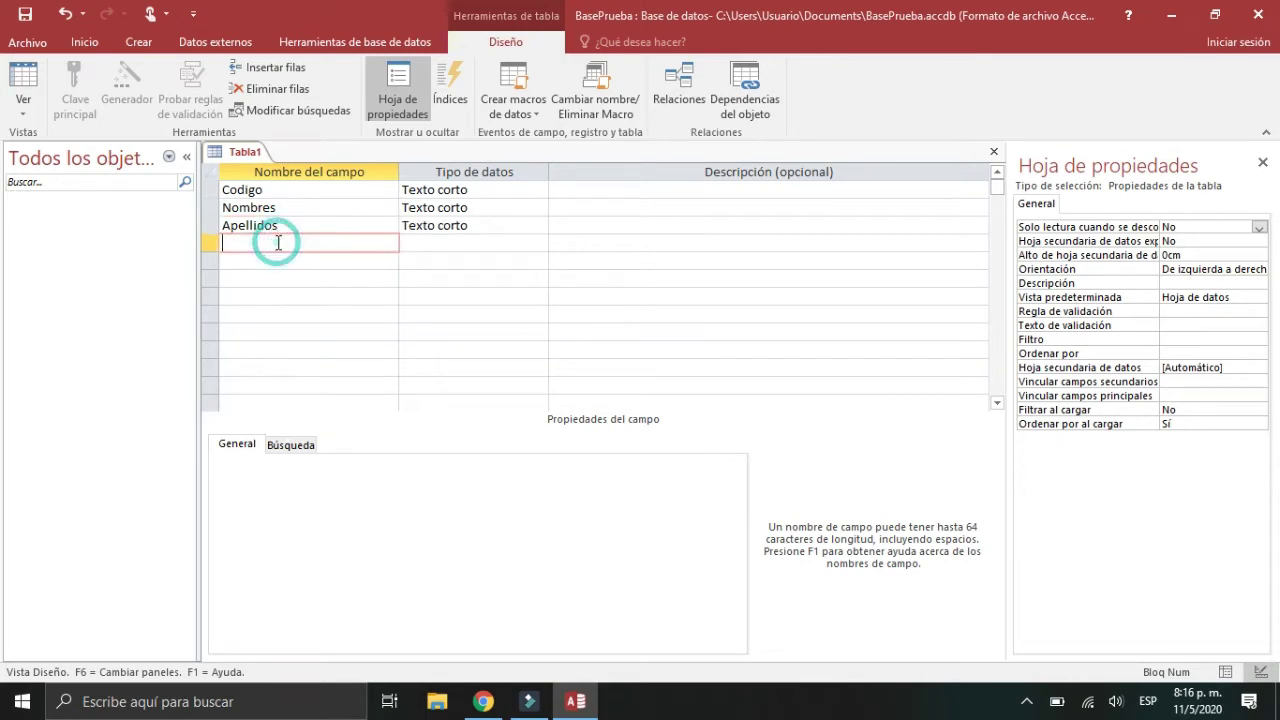
click(264, 190)
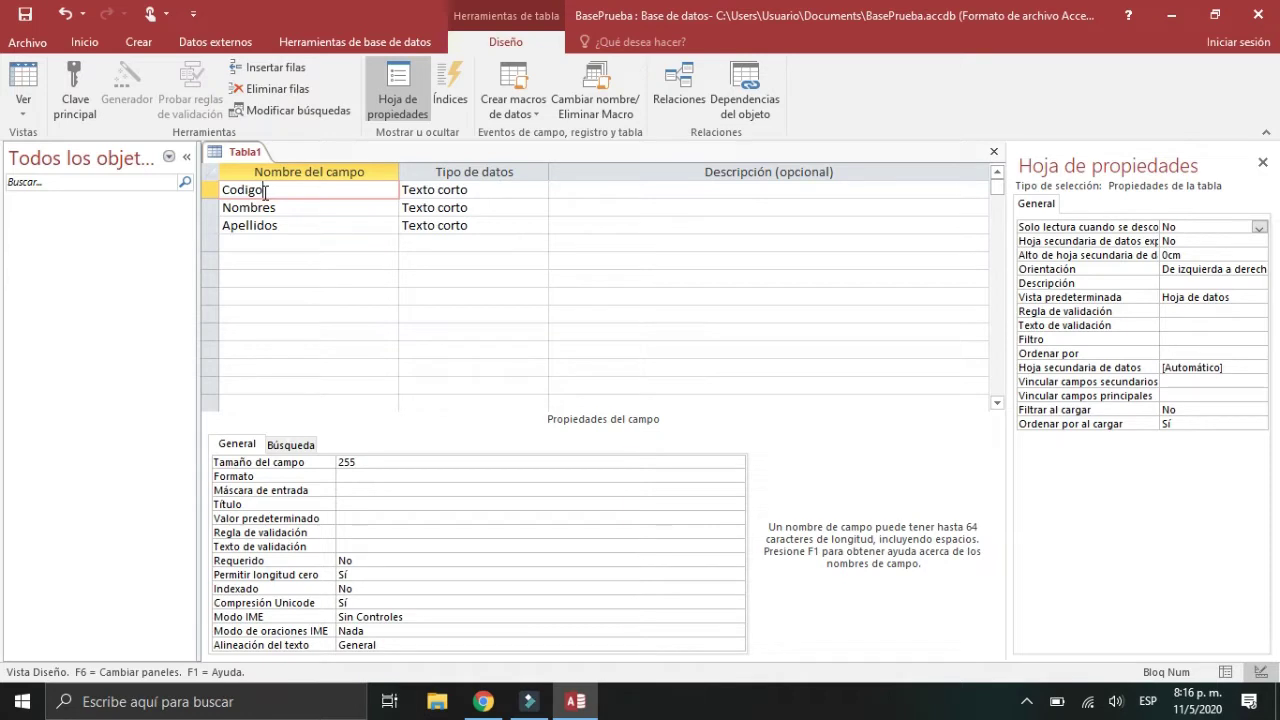
Step: Make Codigo the primary key and check its indexing setting
click(80, 102)
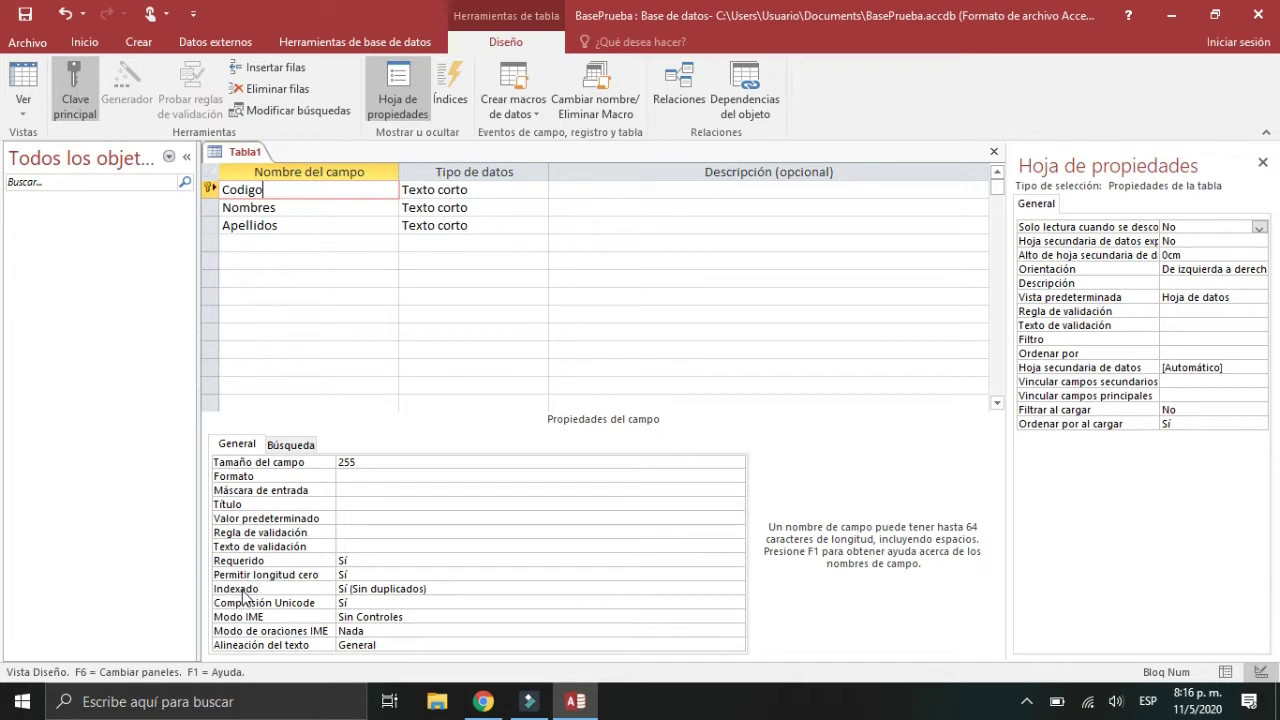
click(243, 590)
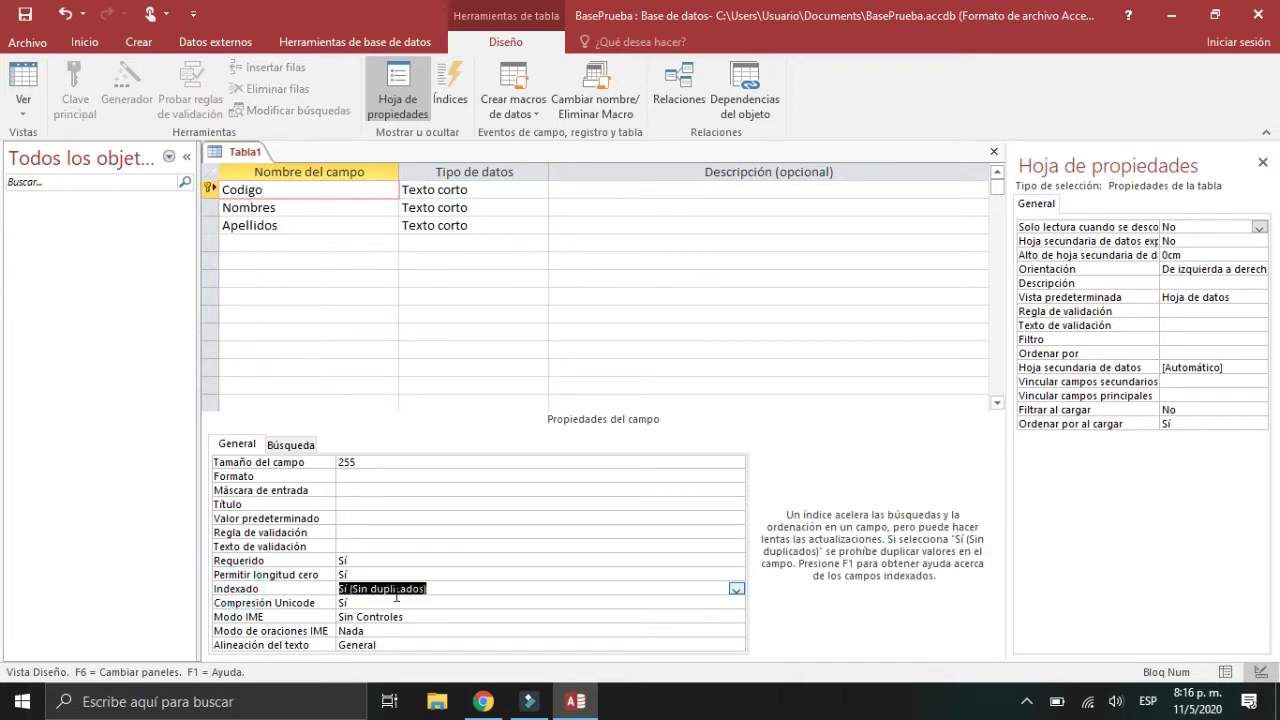
click(376, 195)
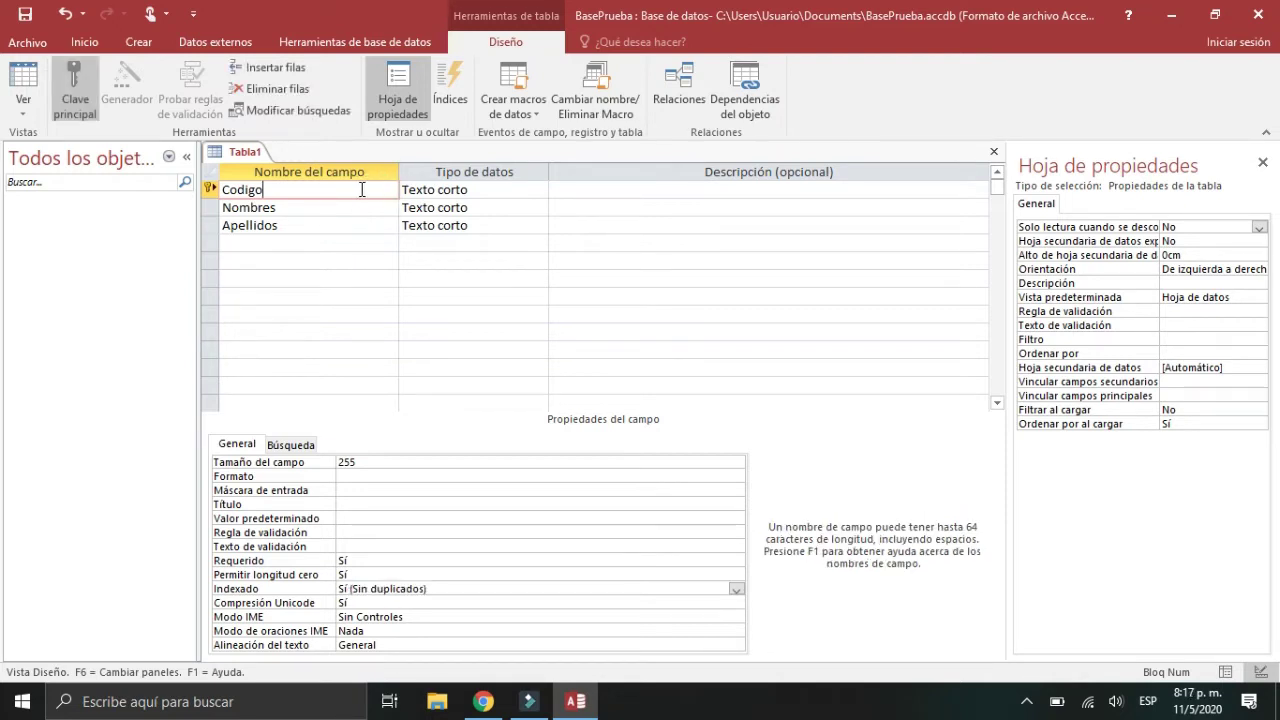
Step: Set Codigo's data type to Autonumeración with new values Incrementalmente
click(435, 190)
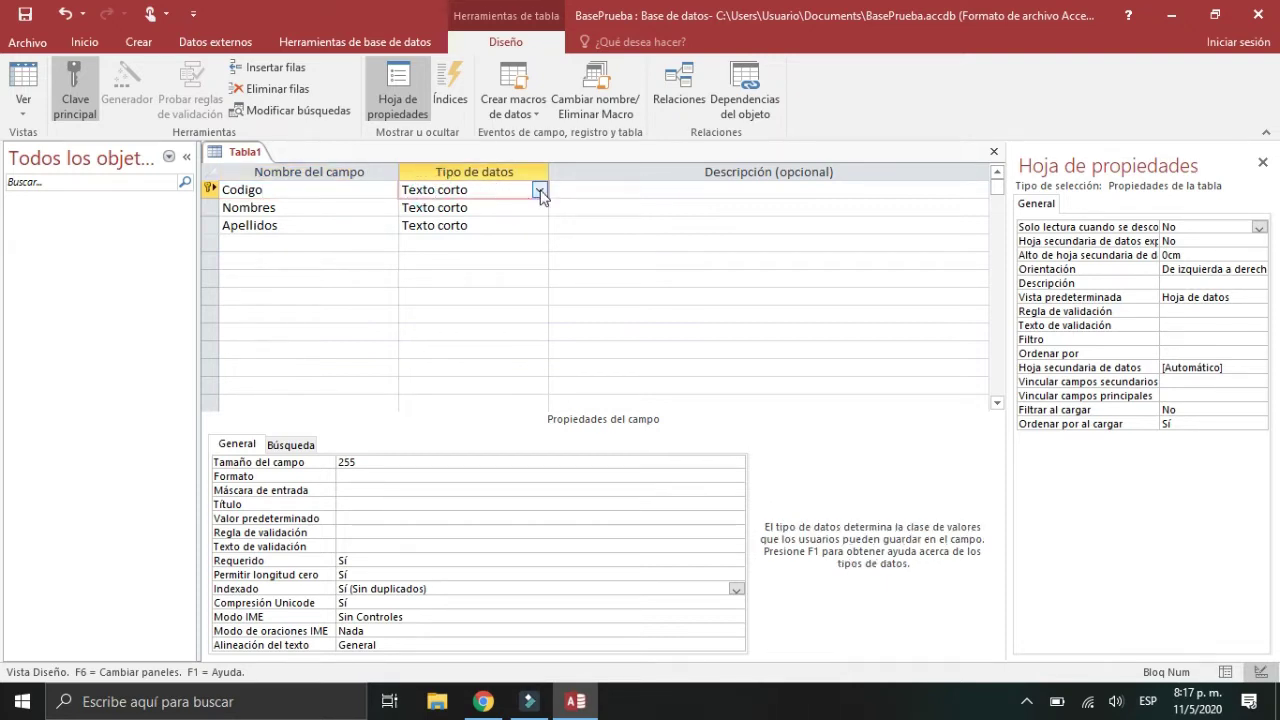
click(539, 190)
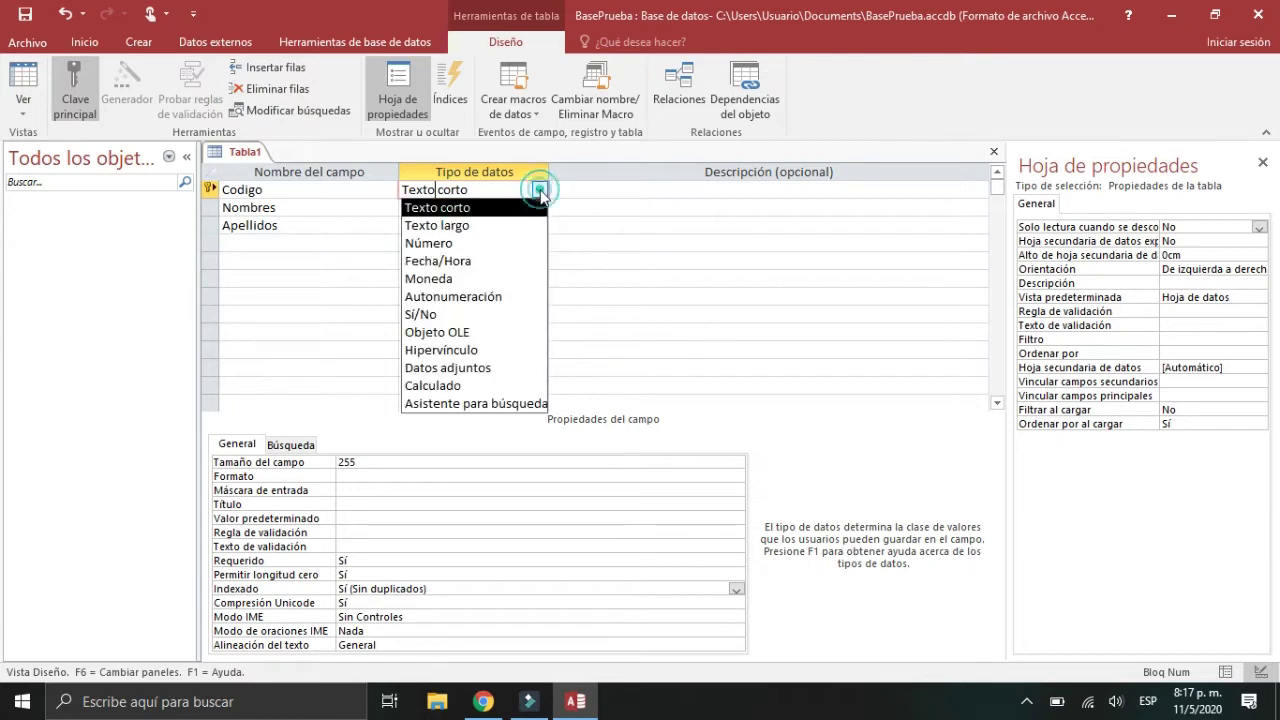
click(491, 297)
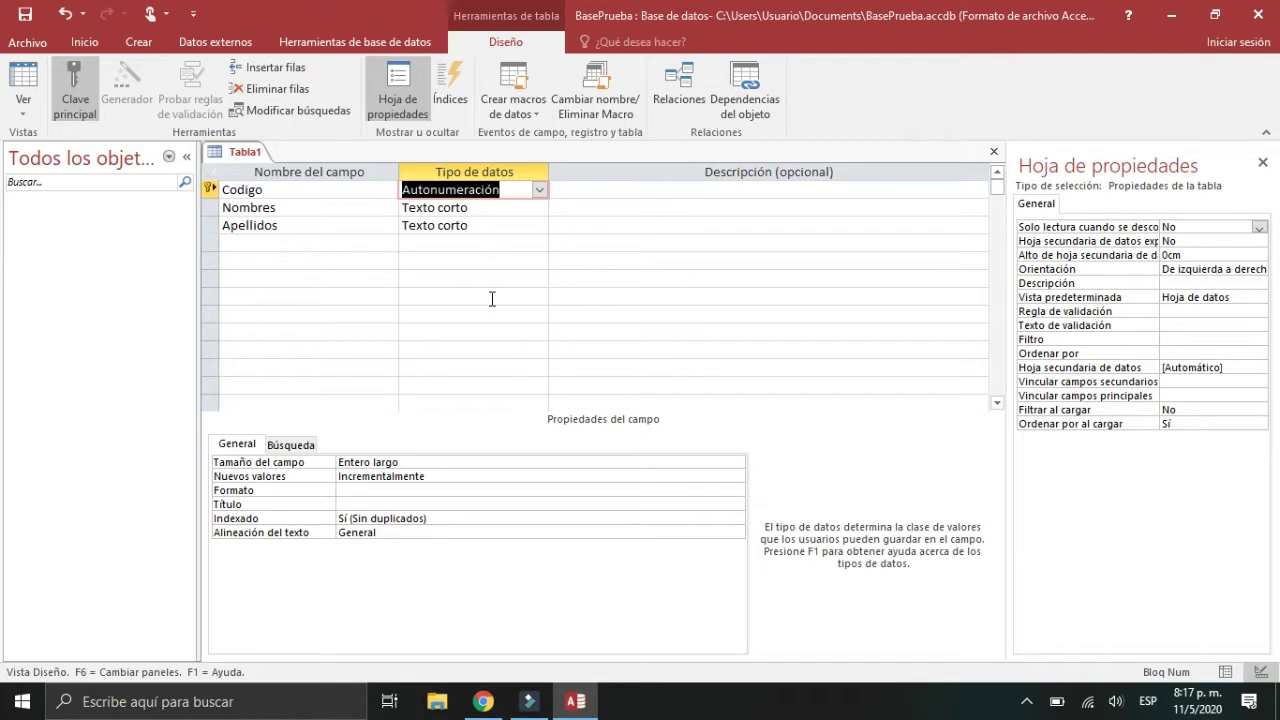
click(322, 480)
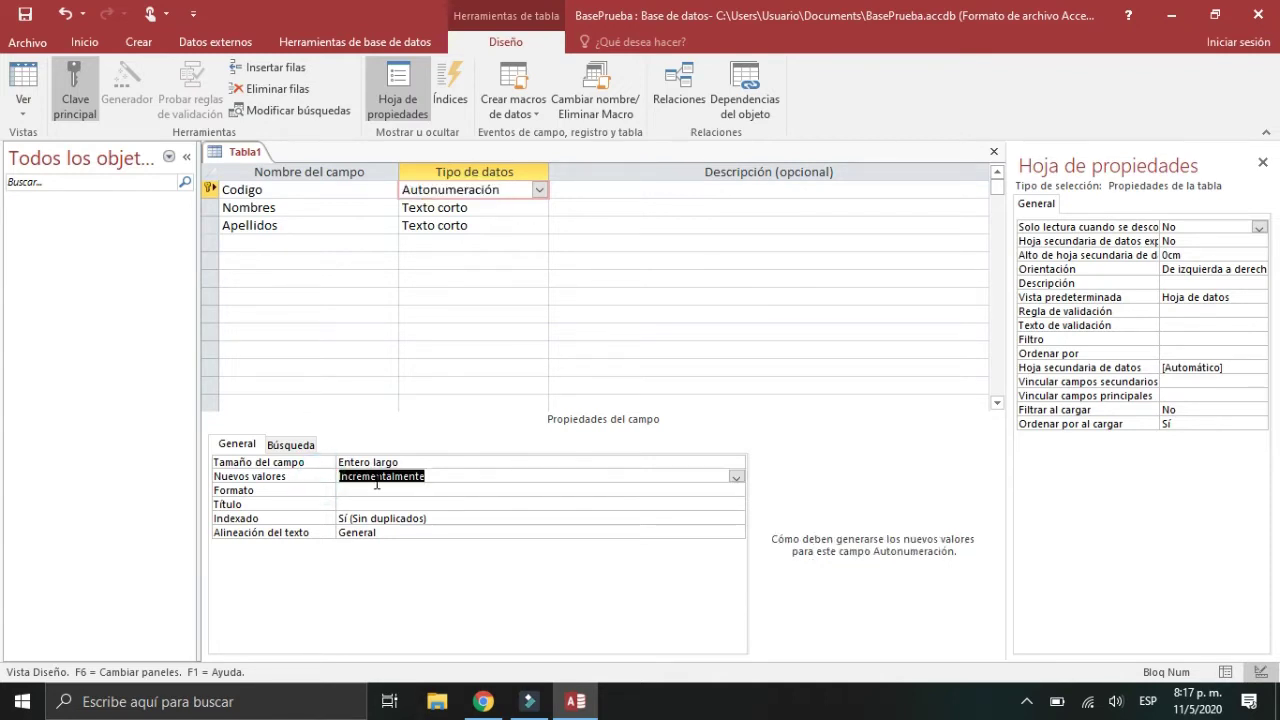
click(736, 478)
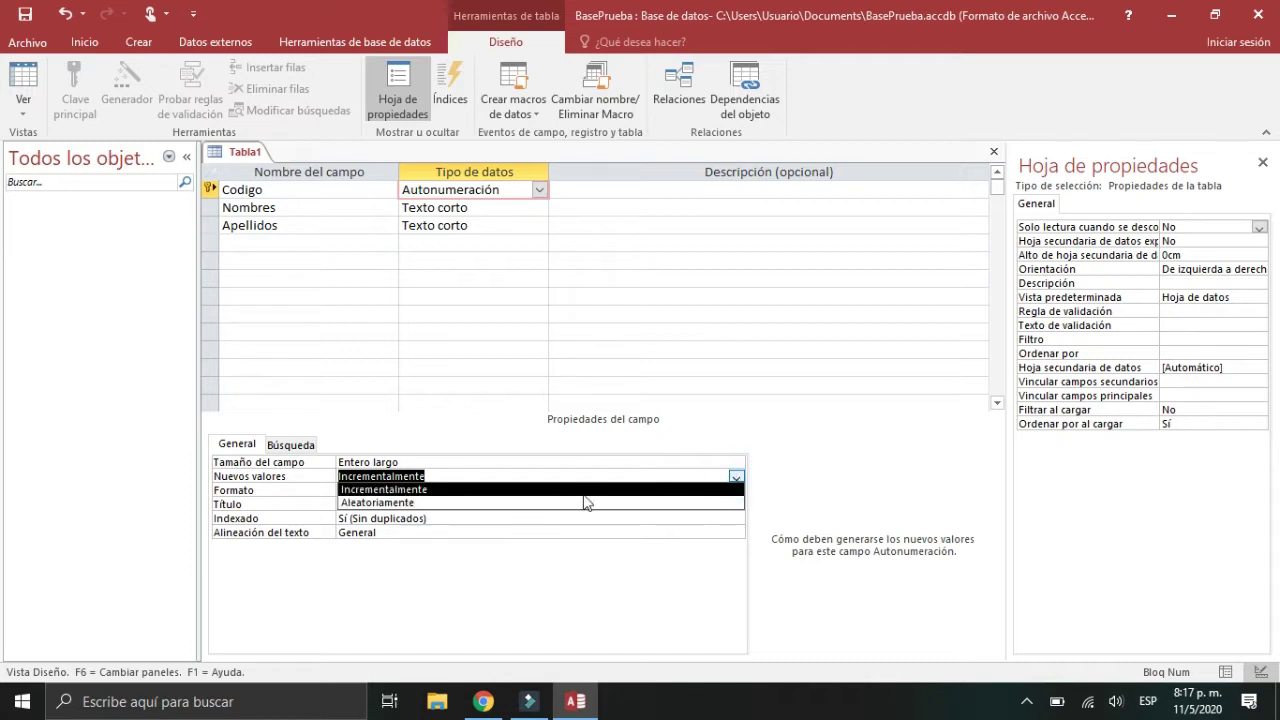
click(508, 474)
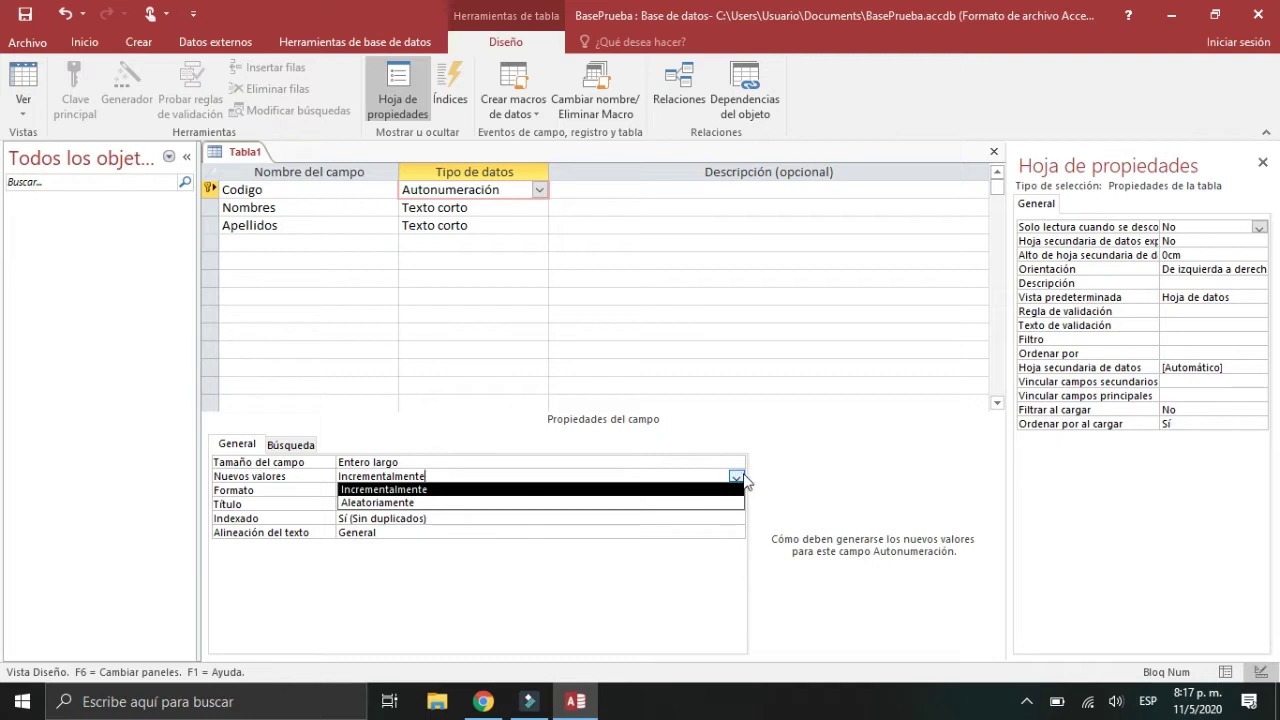
click(737, 479)
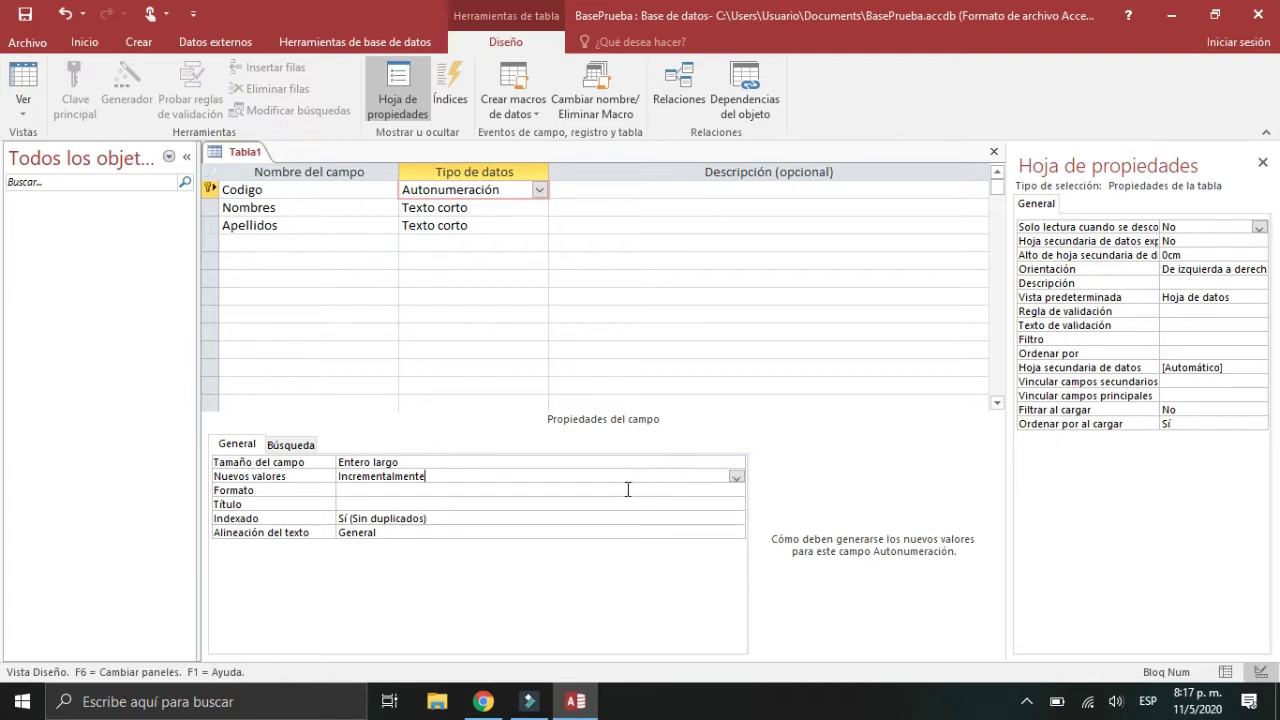
click(346, 208)
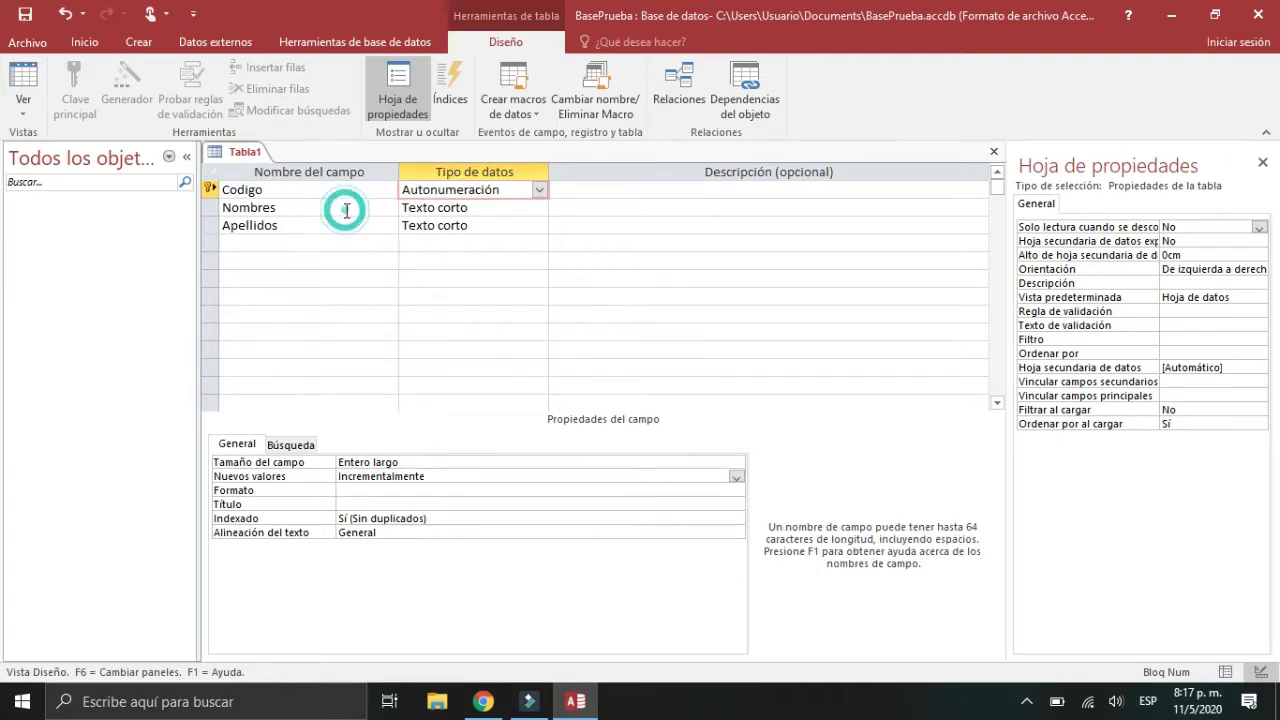
Step: Check the Nombres and Apellidos types, then add Direccion as a Texto largo field
click(501, 208)
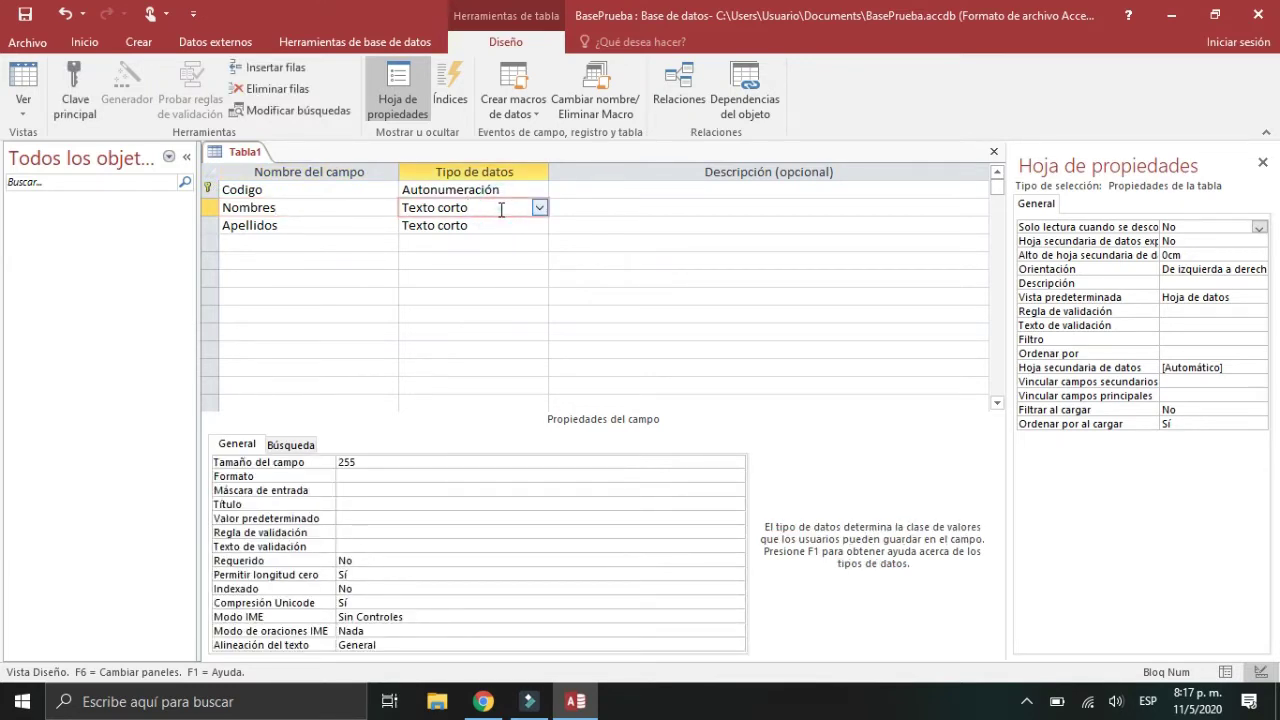
click(310, 223)
click(503, 232)
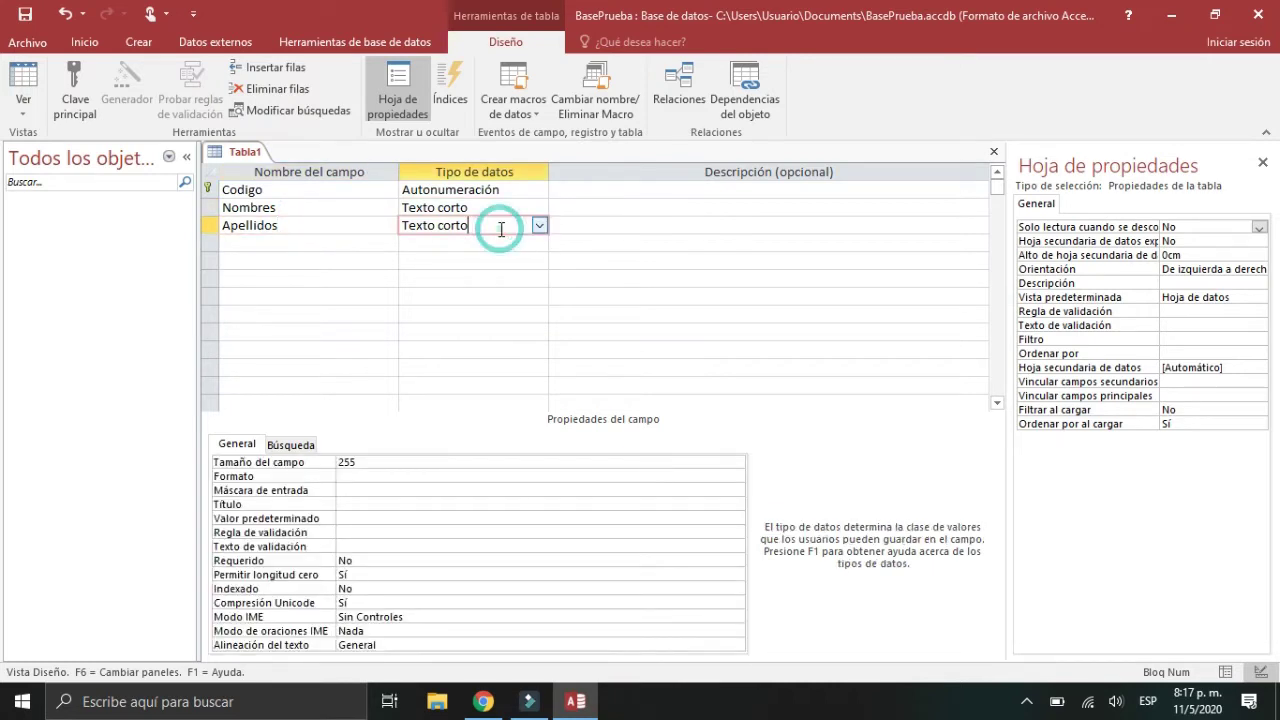
click(295, 240)
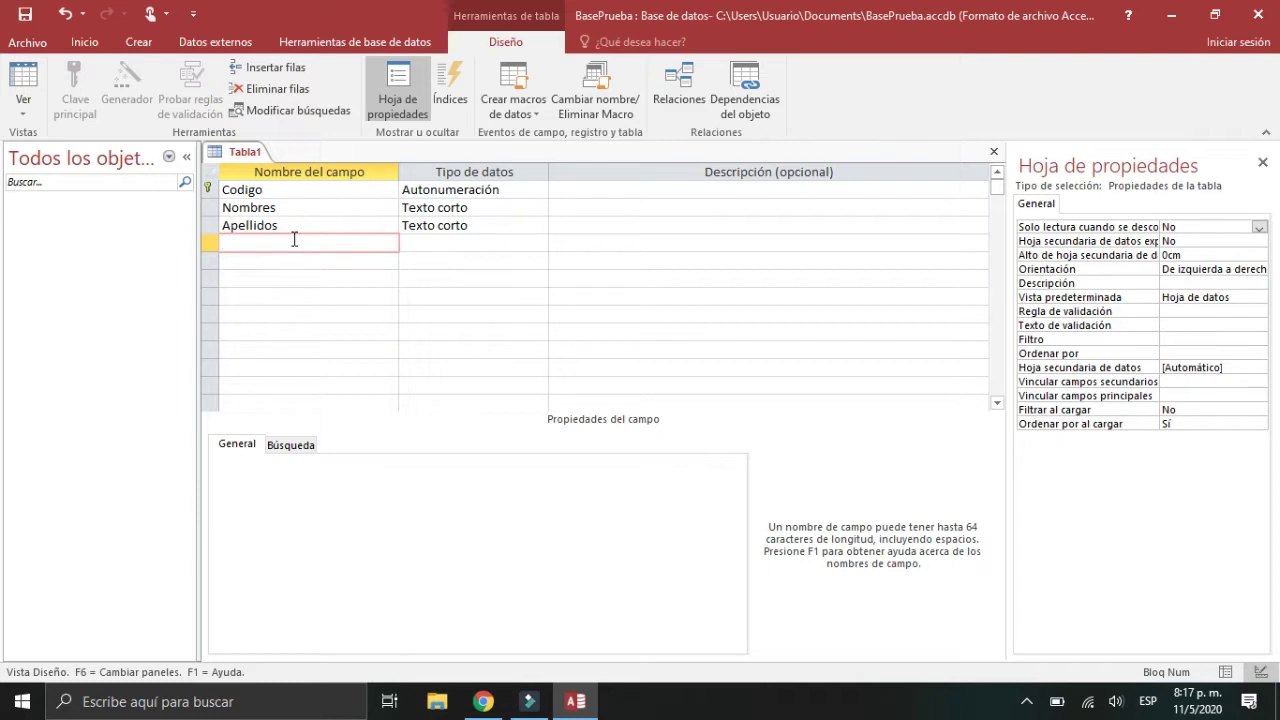
text(Direccion)
key(Tab)
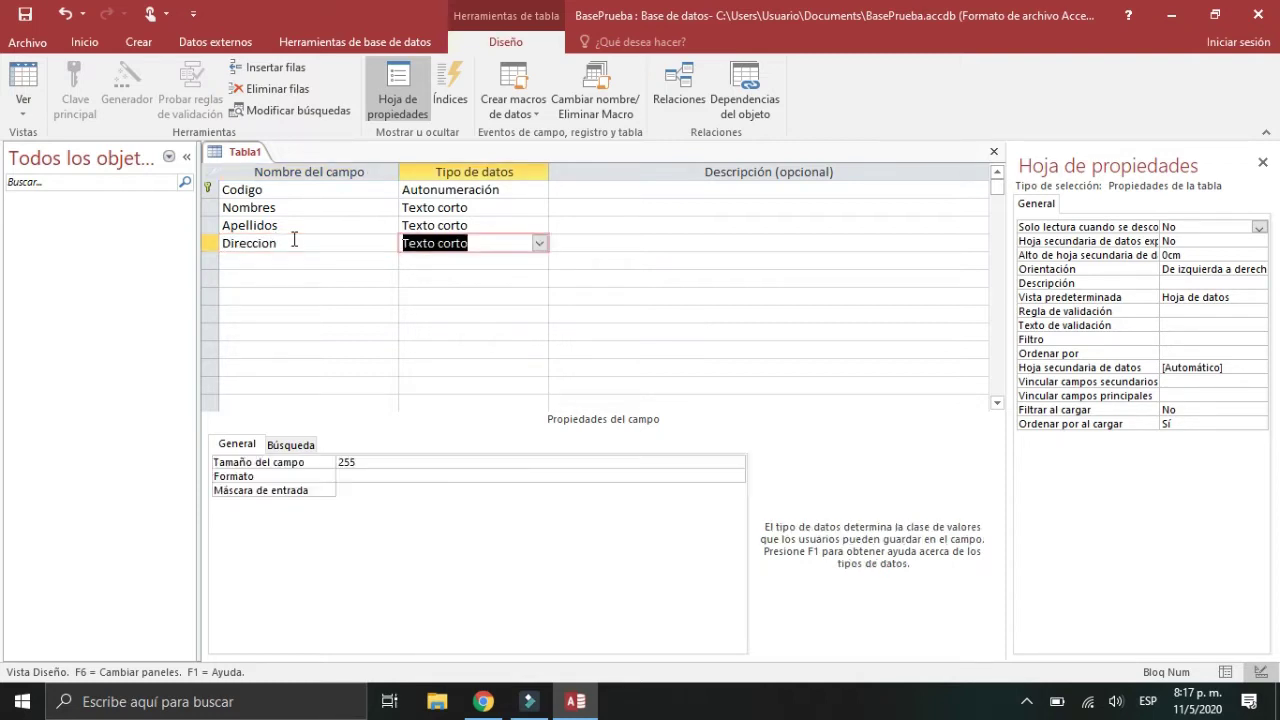
click(539, 244)
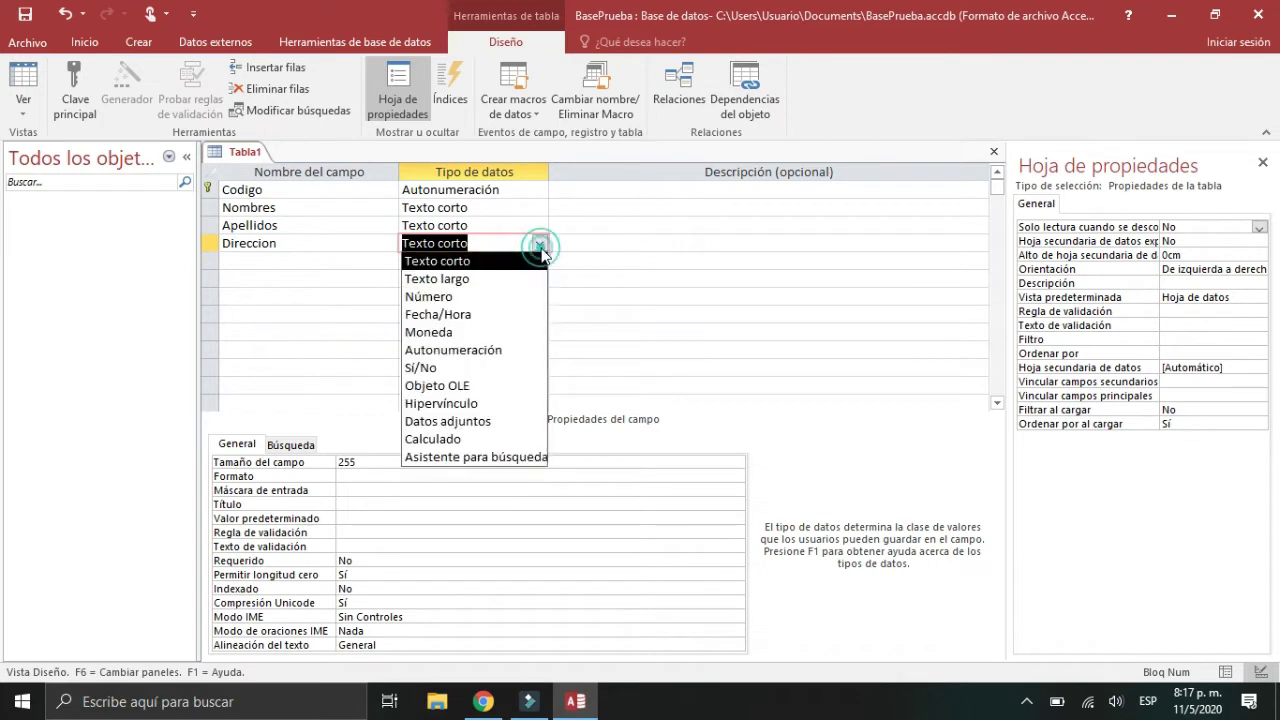
click(507, 273)
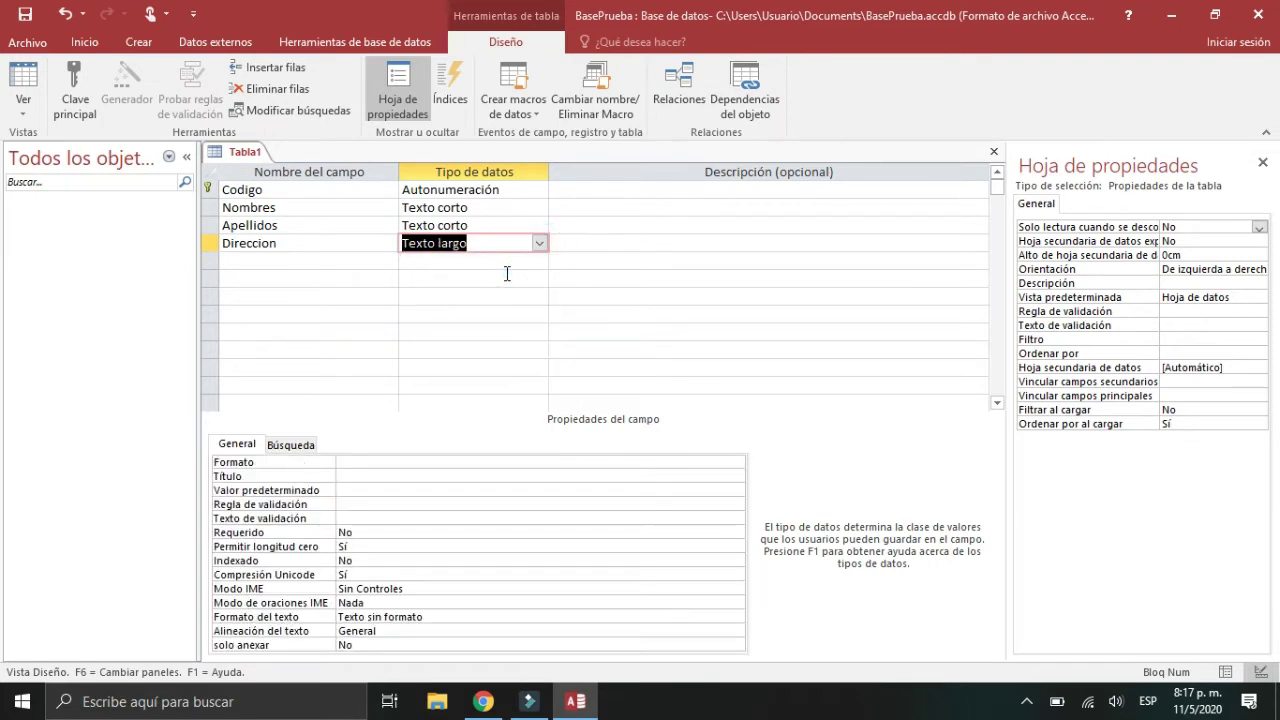
Step: Add Telefono, briefly trying Número before settling on Texto corto
click(325, 260)
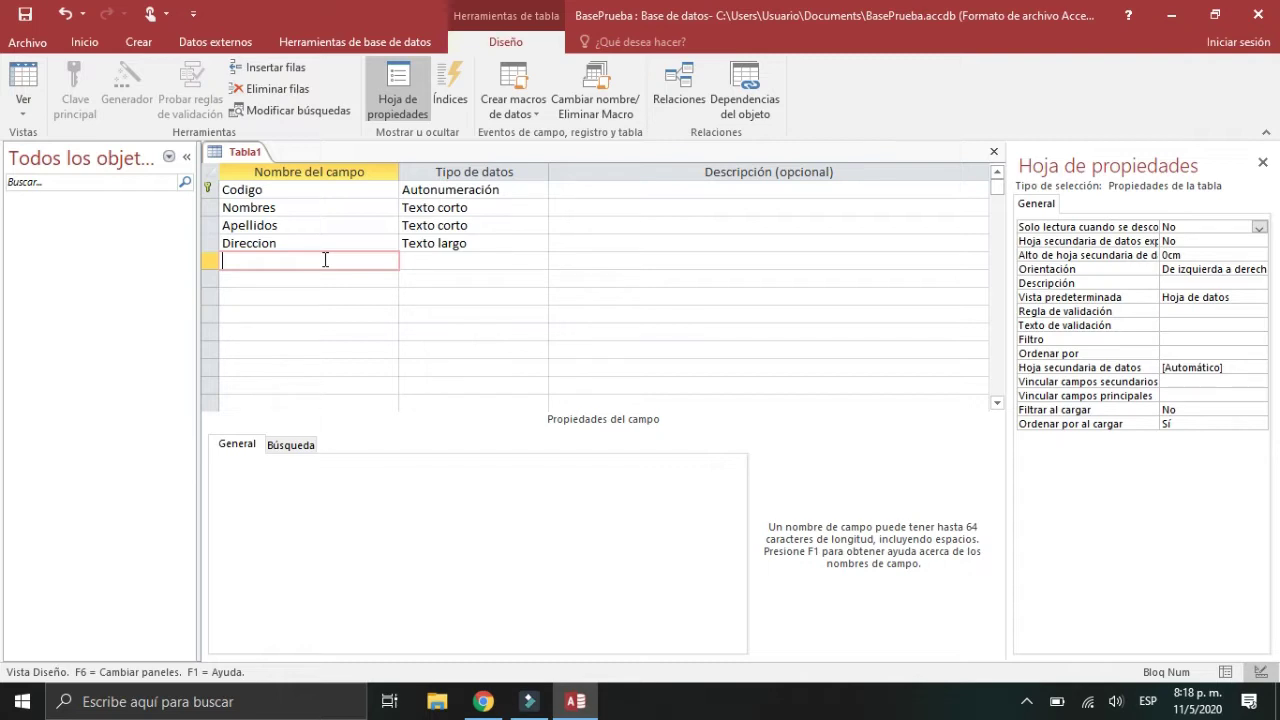
text(Telefono)
key(Tab)
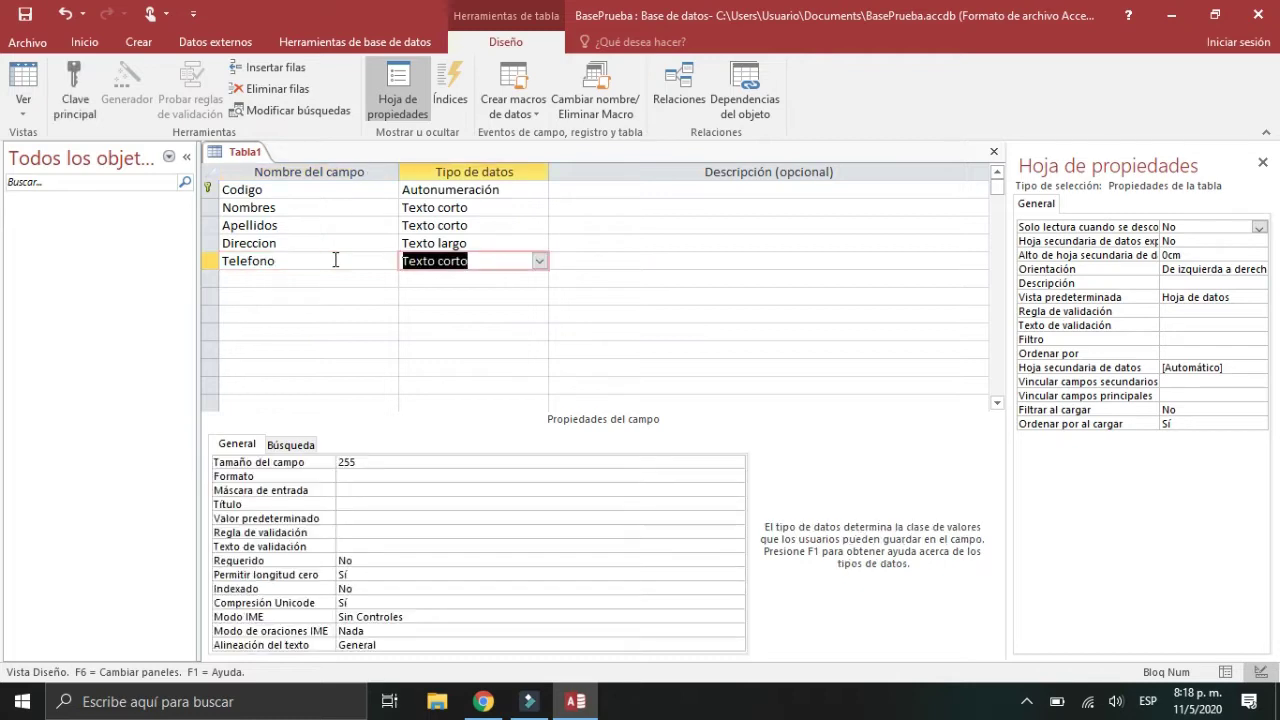
click(540, 267)
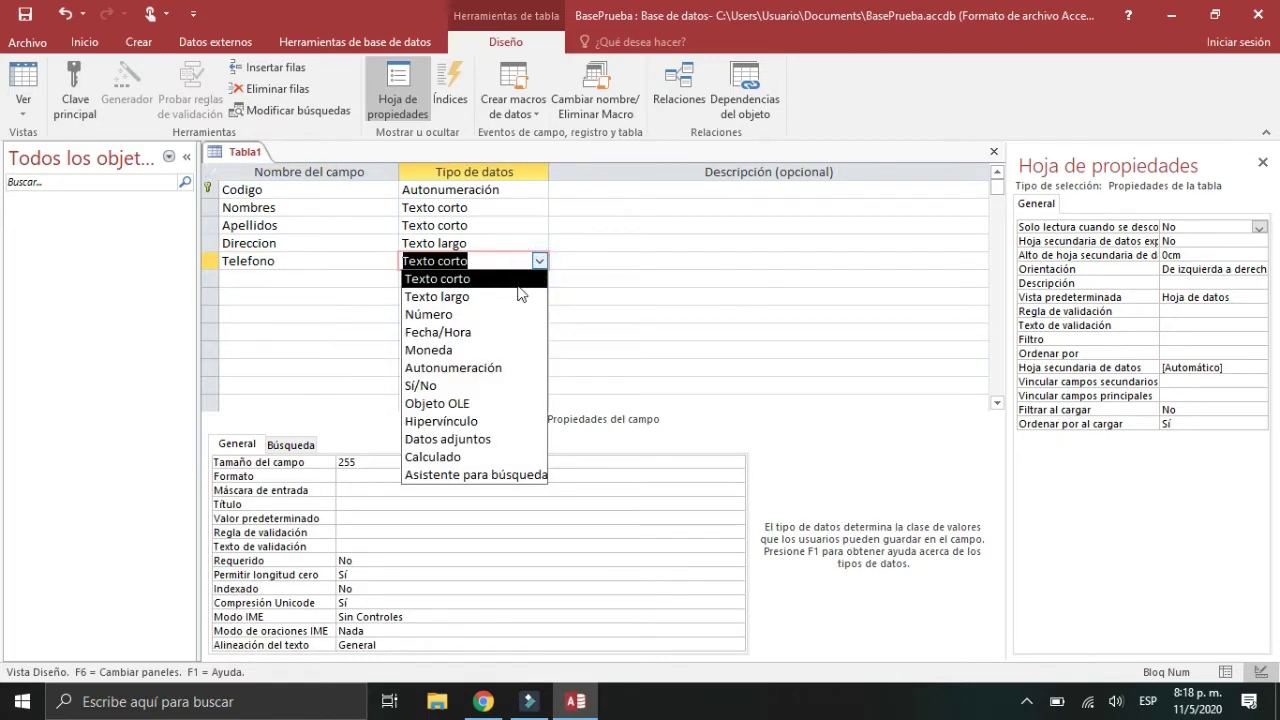
click(487, 317)
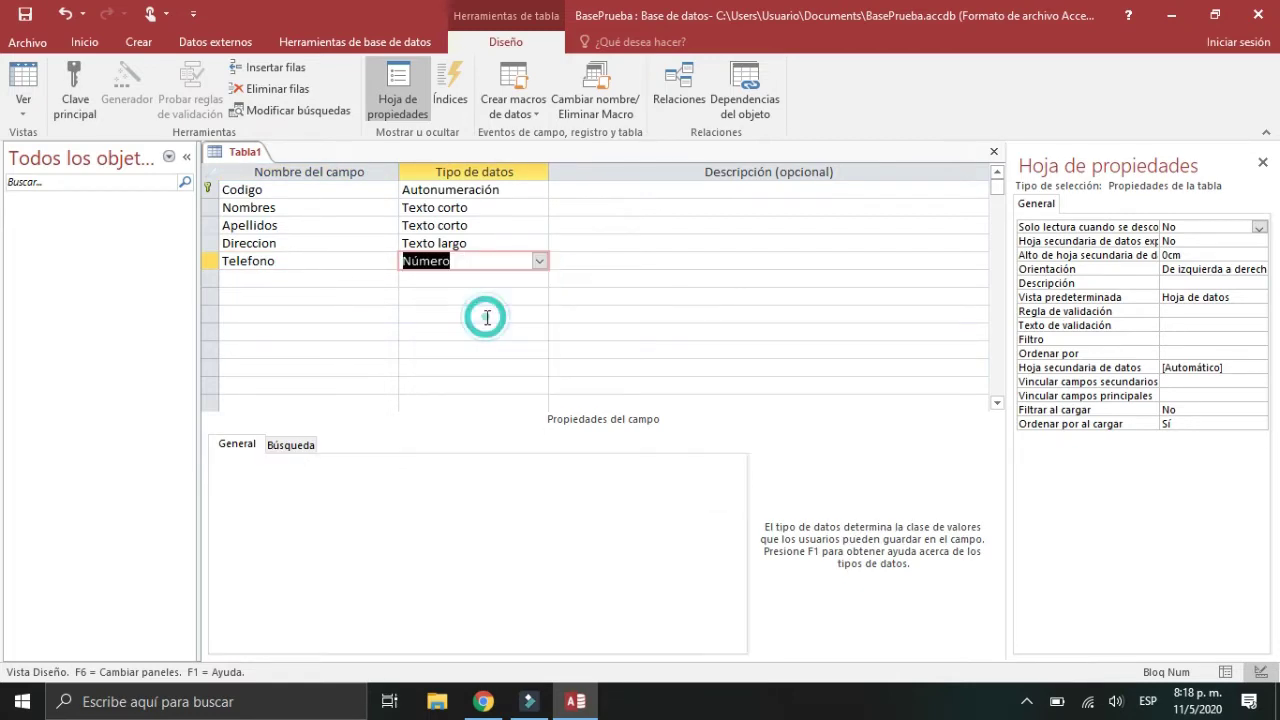
click(539, 260)
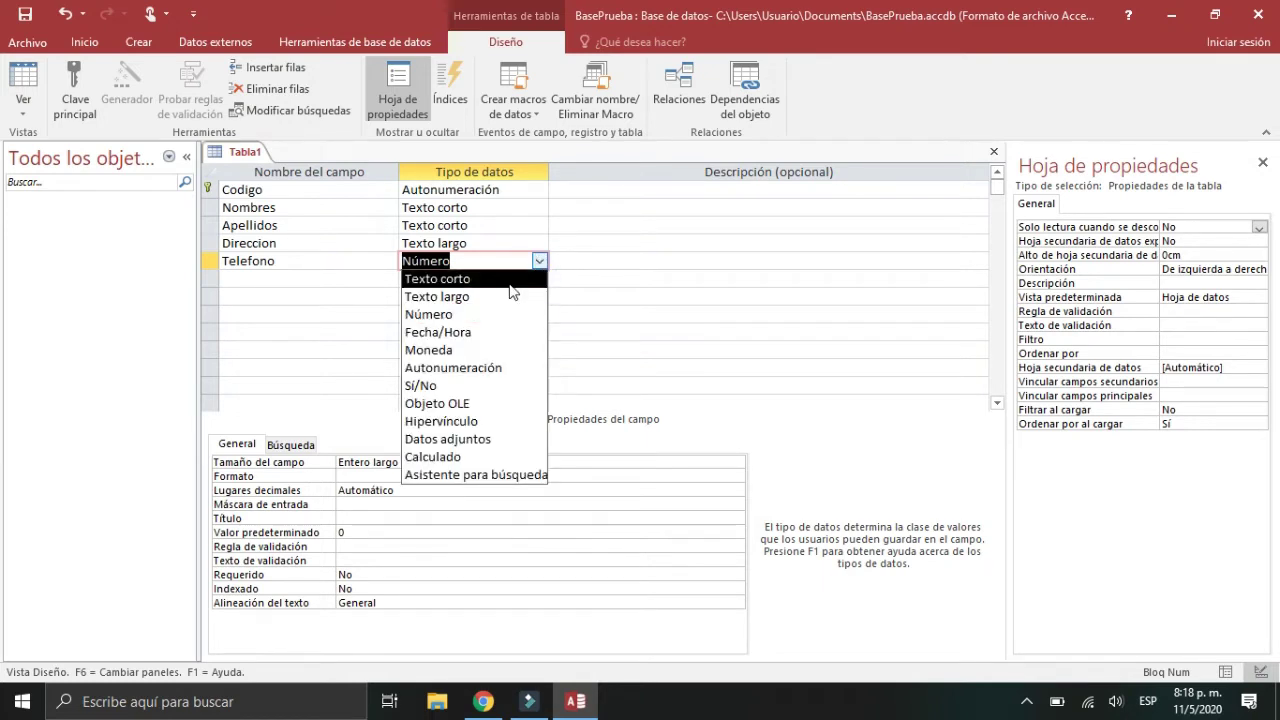
click(538, 264)
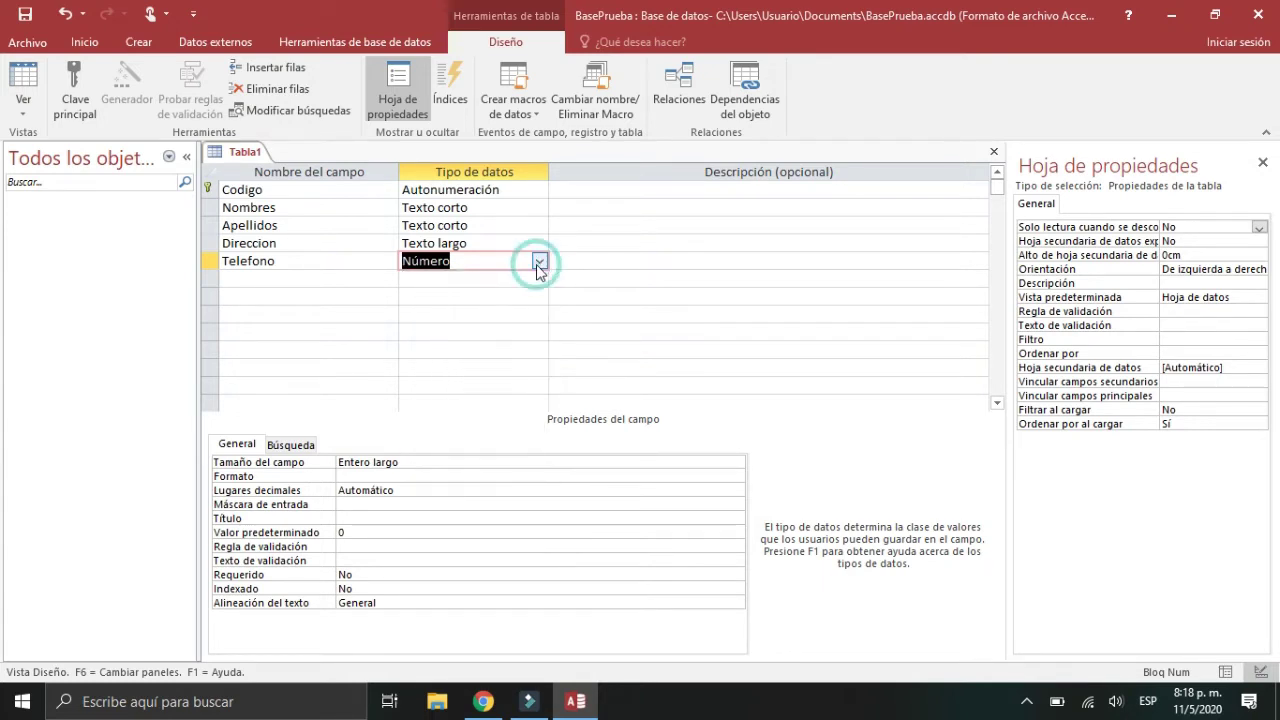
click(336, 281)
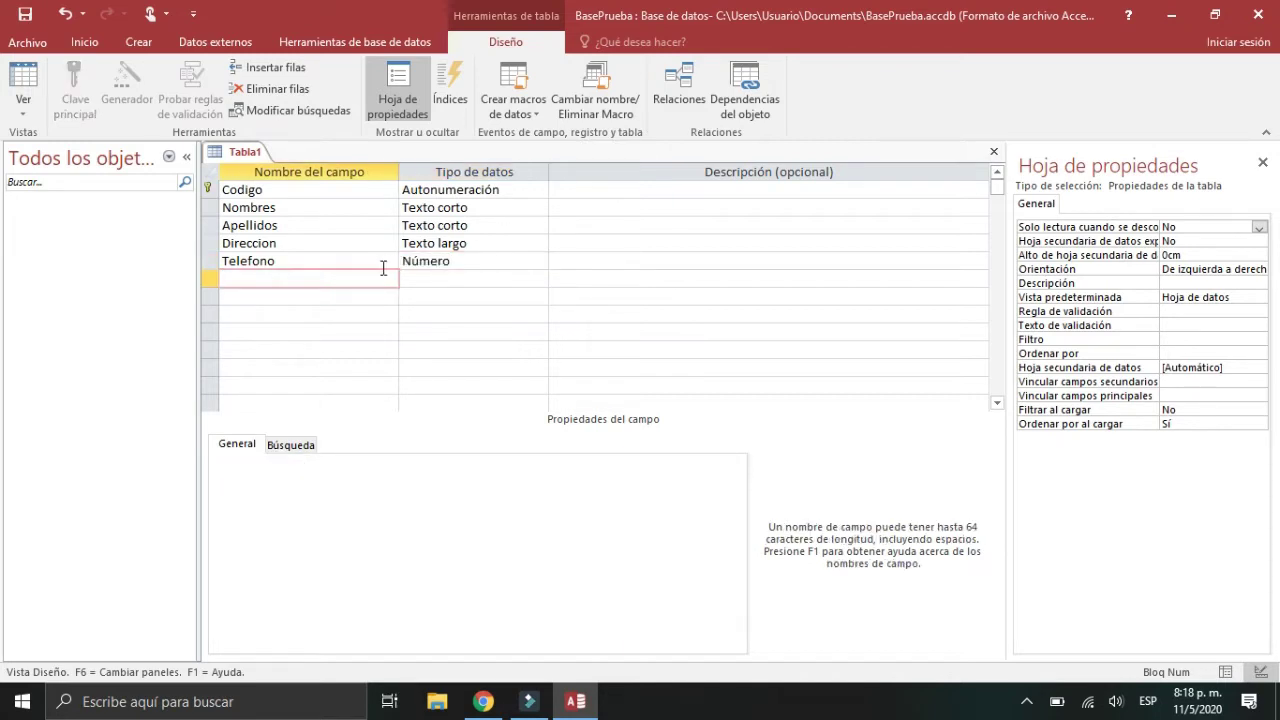
click(420, 263)
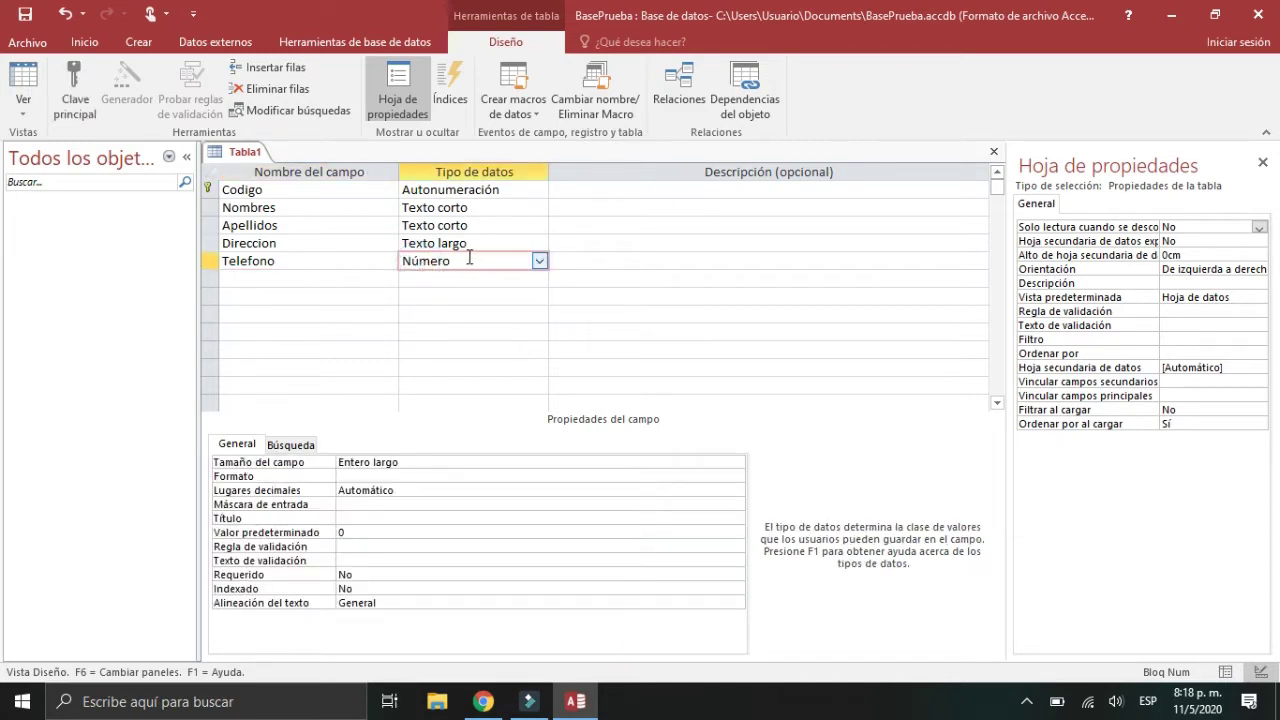
click(538, 262)
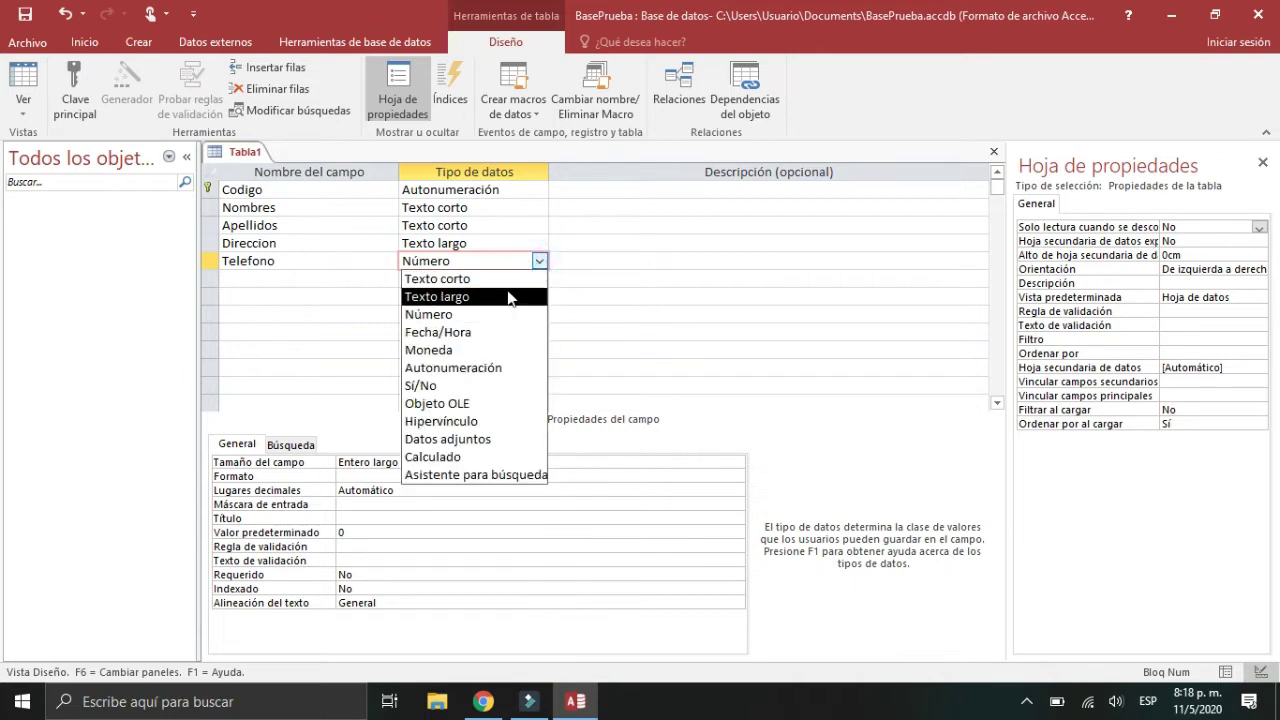
click(512, 280)
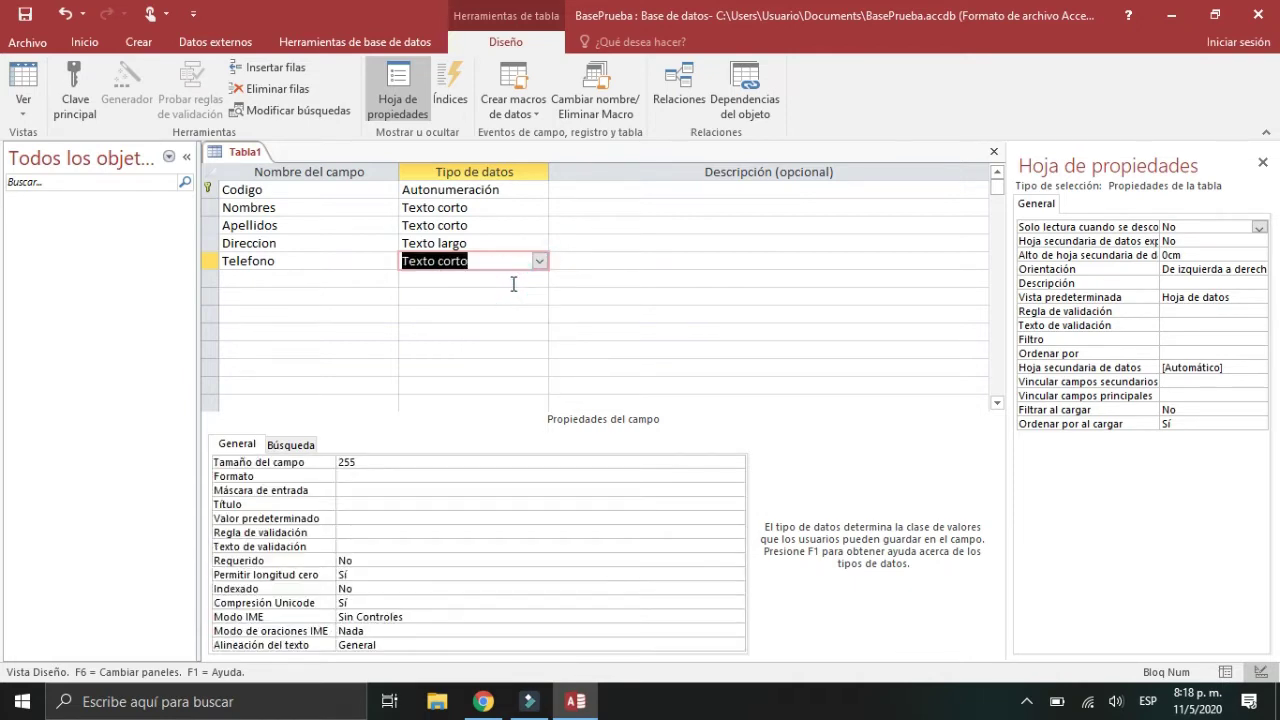
Step: Add Correo-e and Cargo as Texto corto fields
click(289, 278)
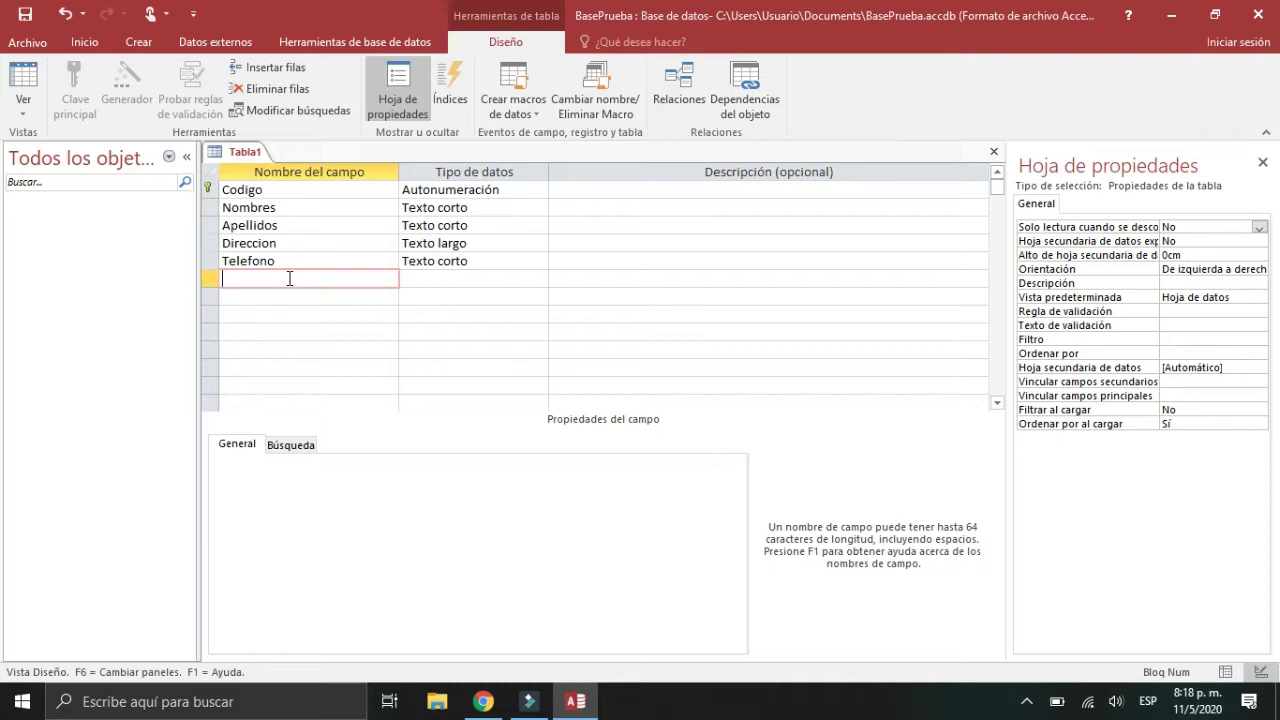
text(Correo-E)
key(BackSpace)
text(e)
click(420, 280)
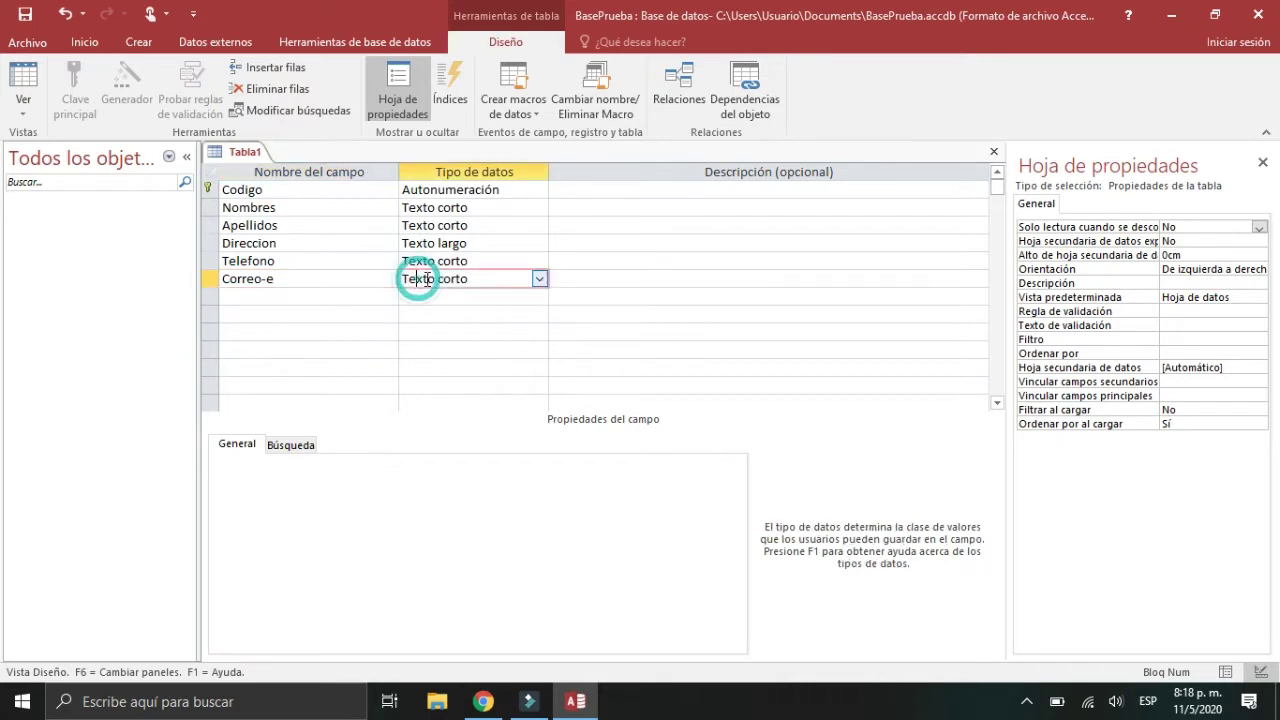
click(317, 298)
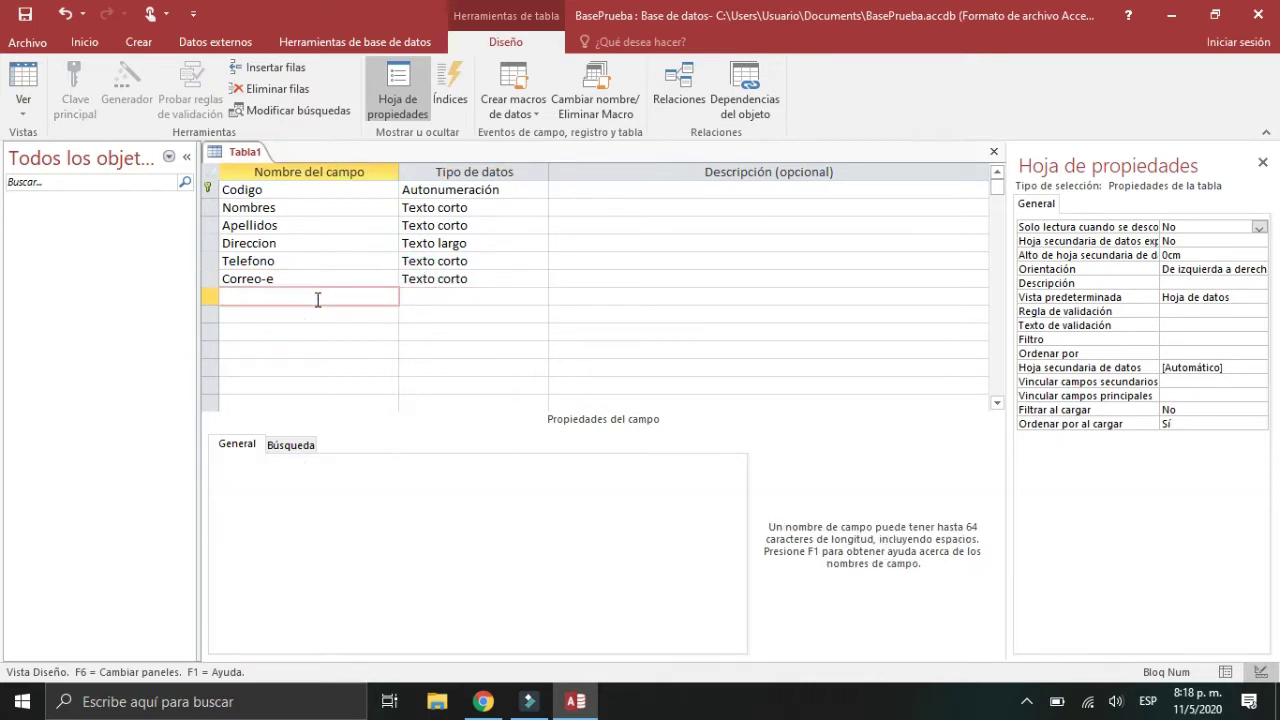
text(Cargo)
key(Tab)
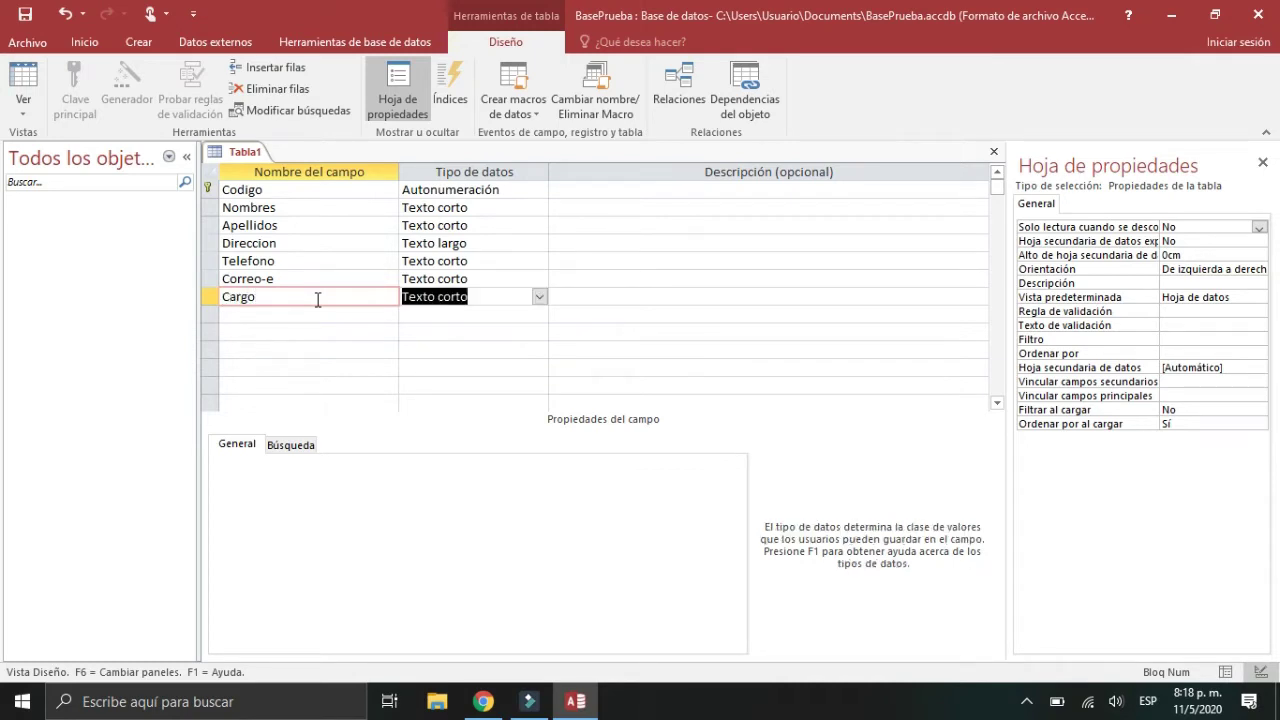
Step: Add a new field named Sueldo, correcting the typos
click(290, 312)
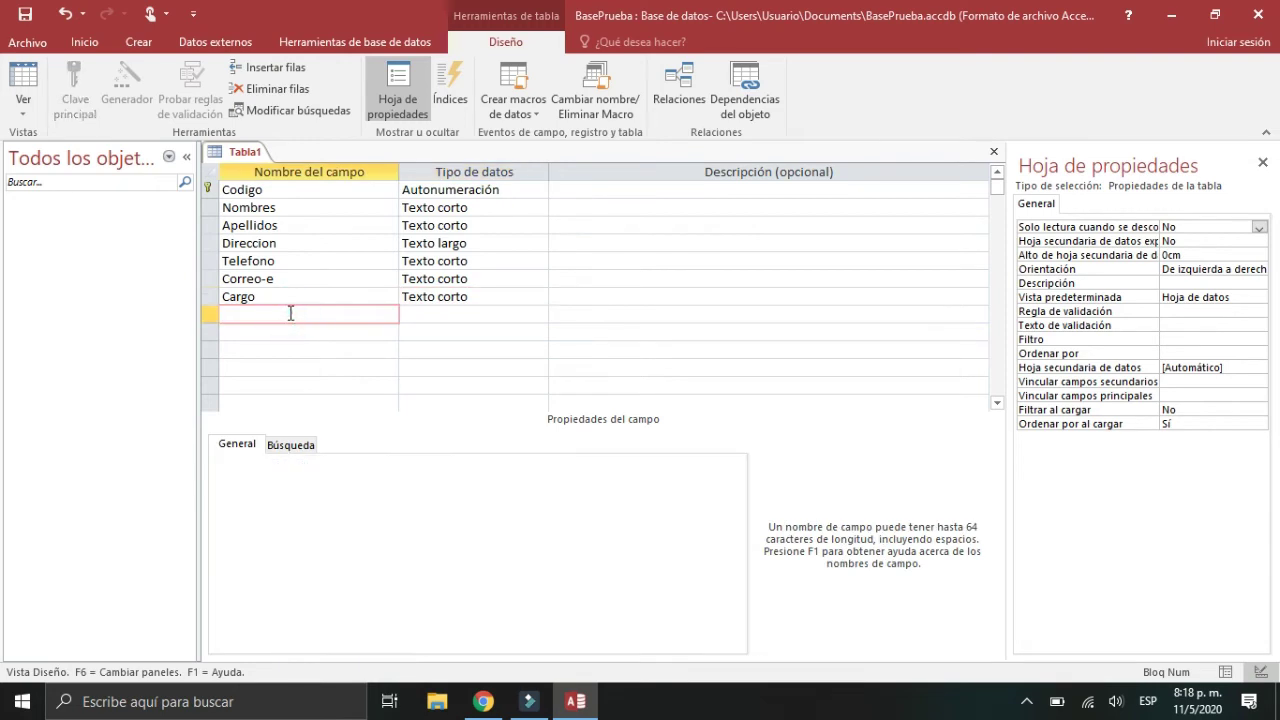
text(Sueldo)
key(Tab)
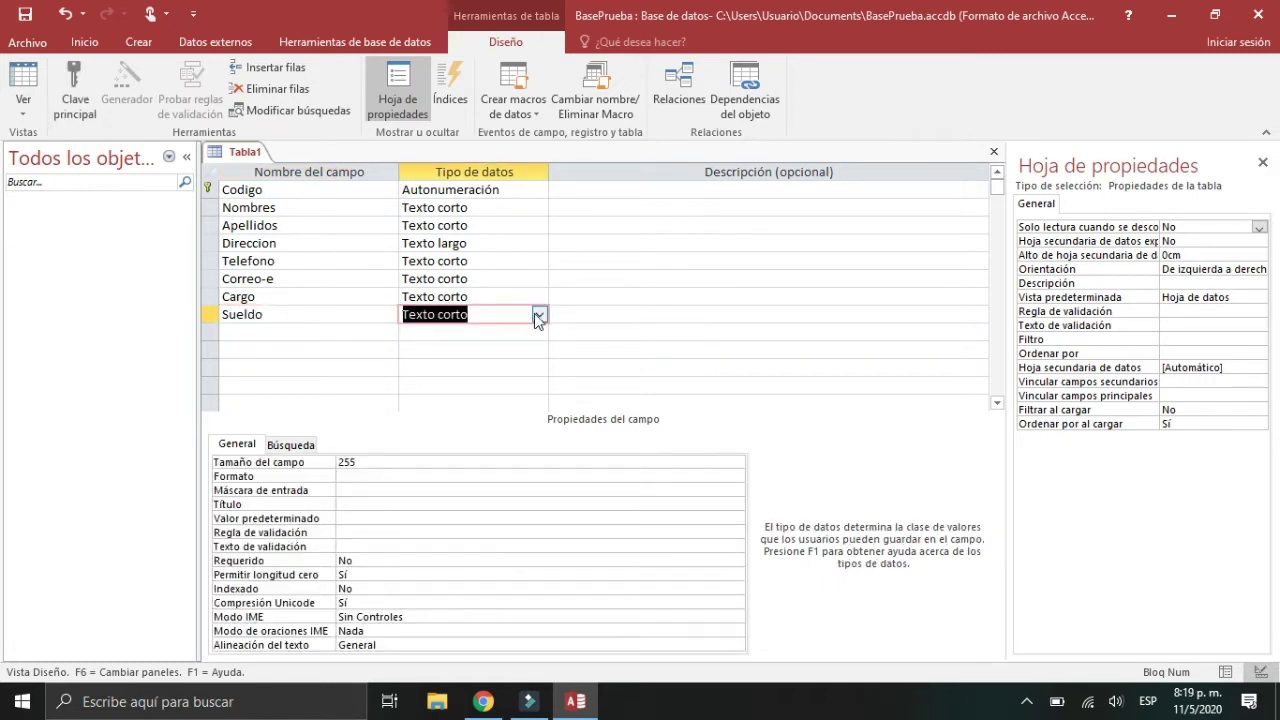
Step: Make Sueldo a Número field with size Doble and 2 decimal places
click(538, 315)
click(470, 368)
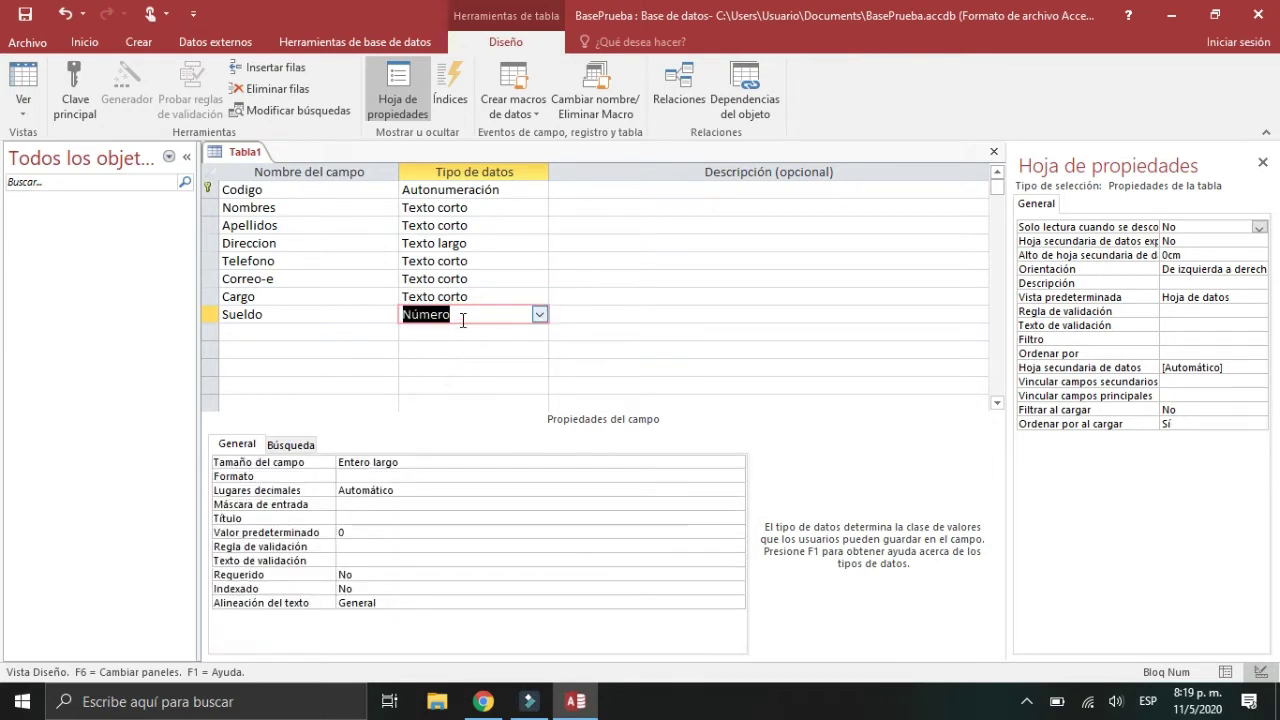
click(423, 458)
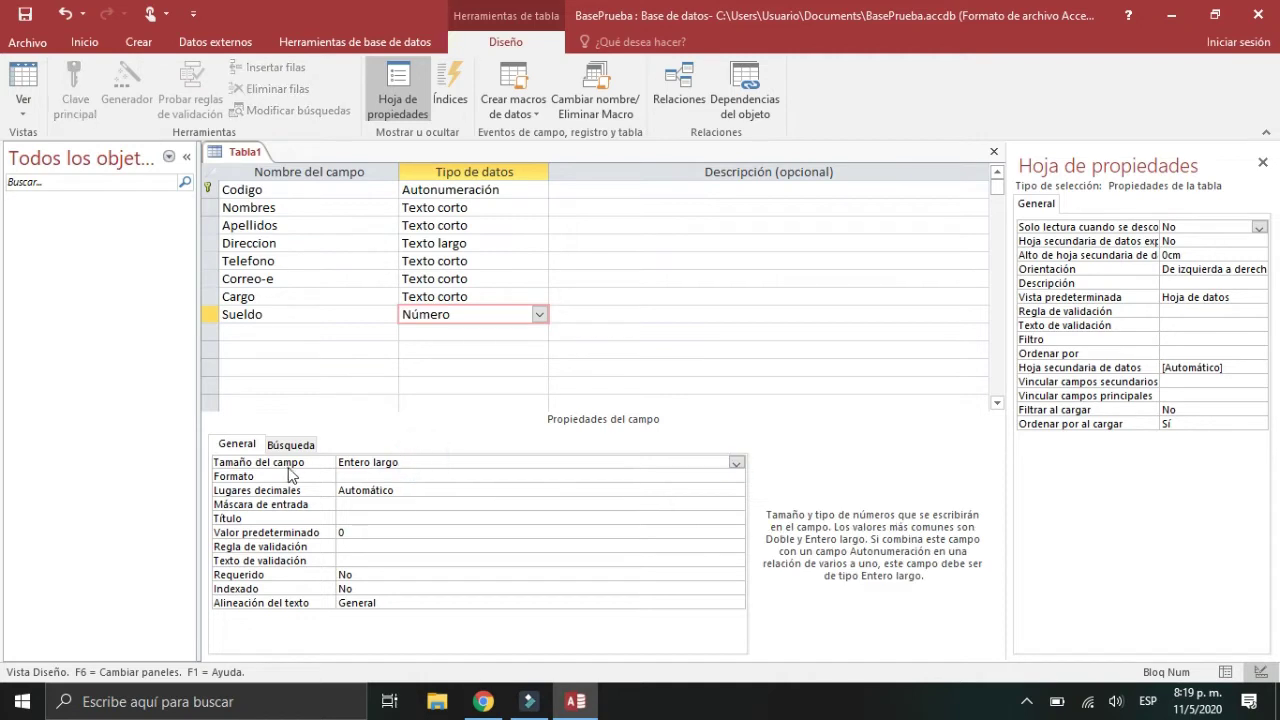
click(736, 464)
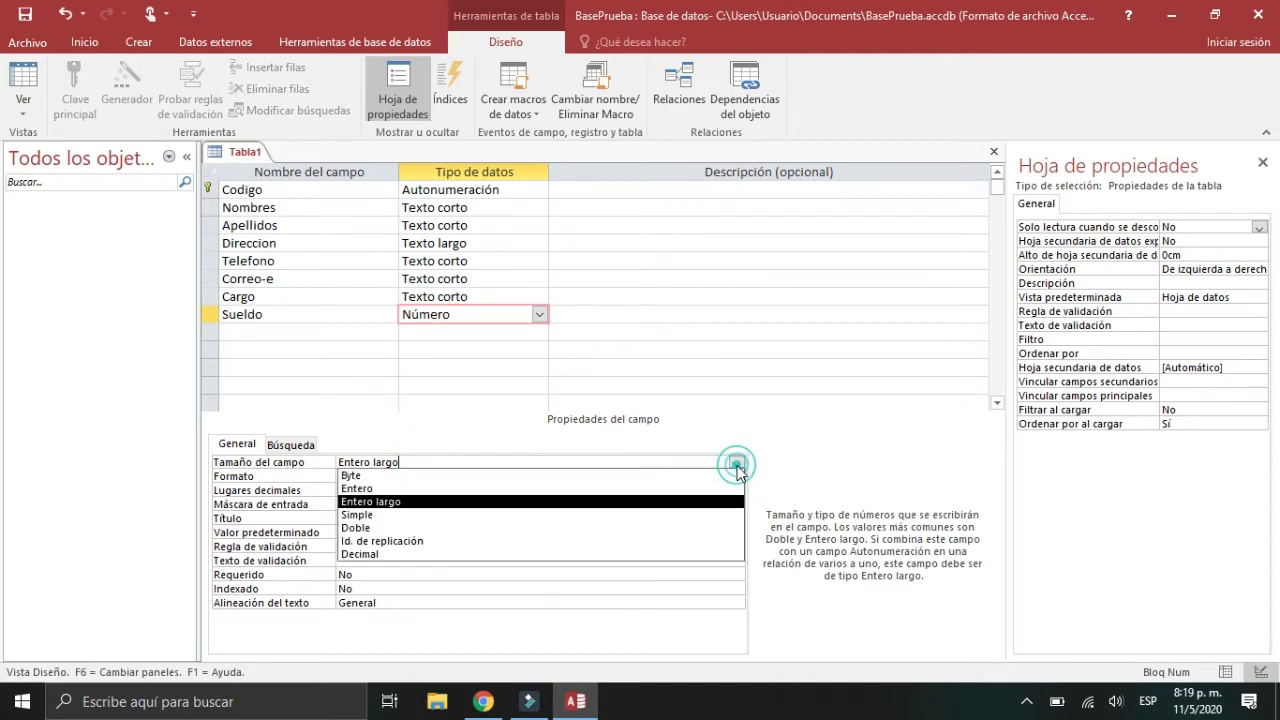
click(507, 528)
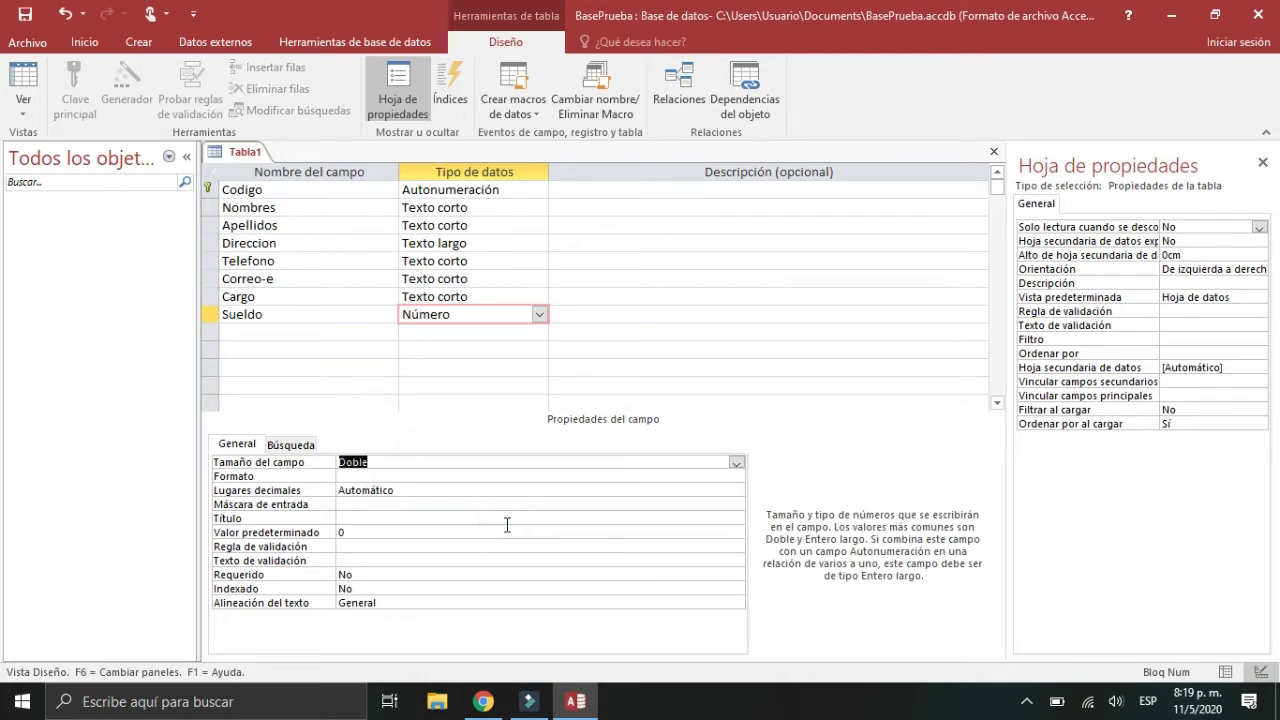
click(376, 490)
click(413, 490)
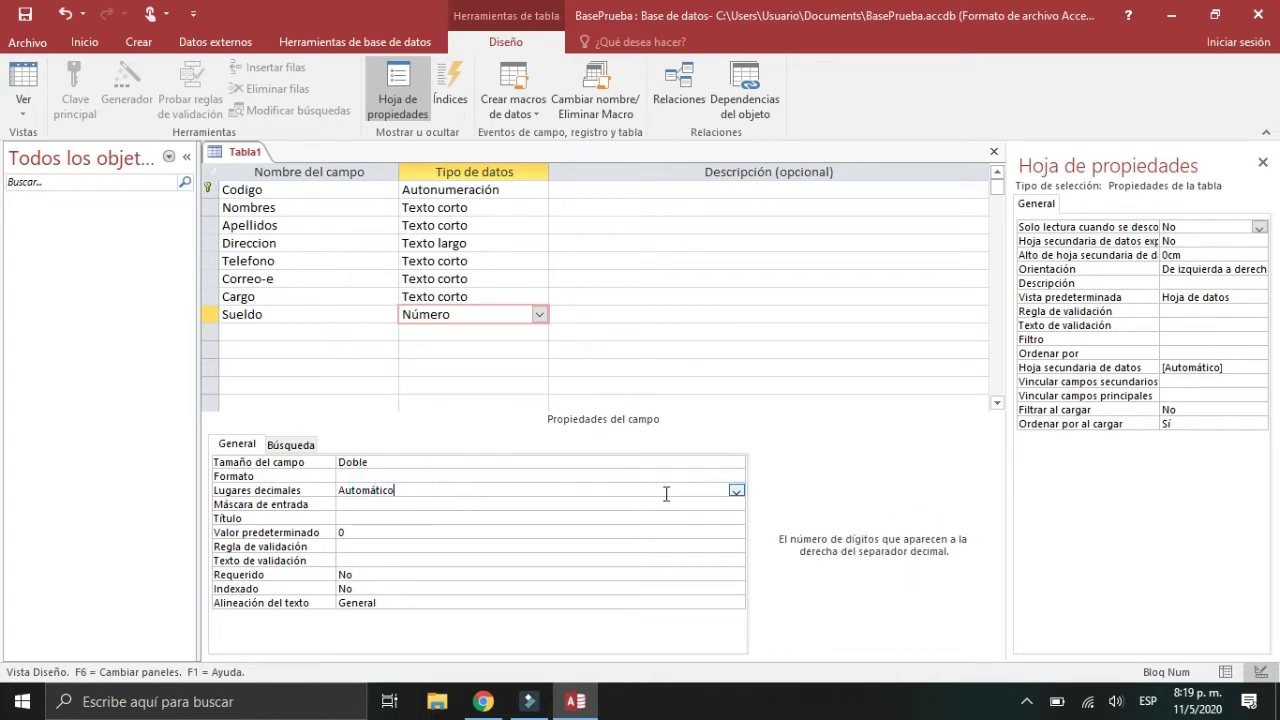
click(735, 491)
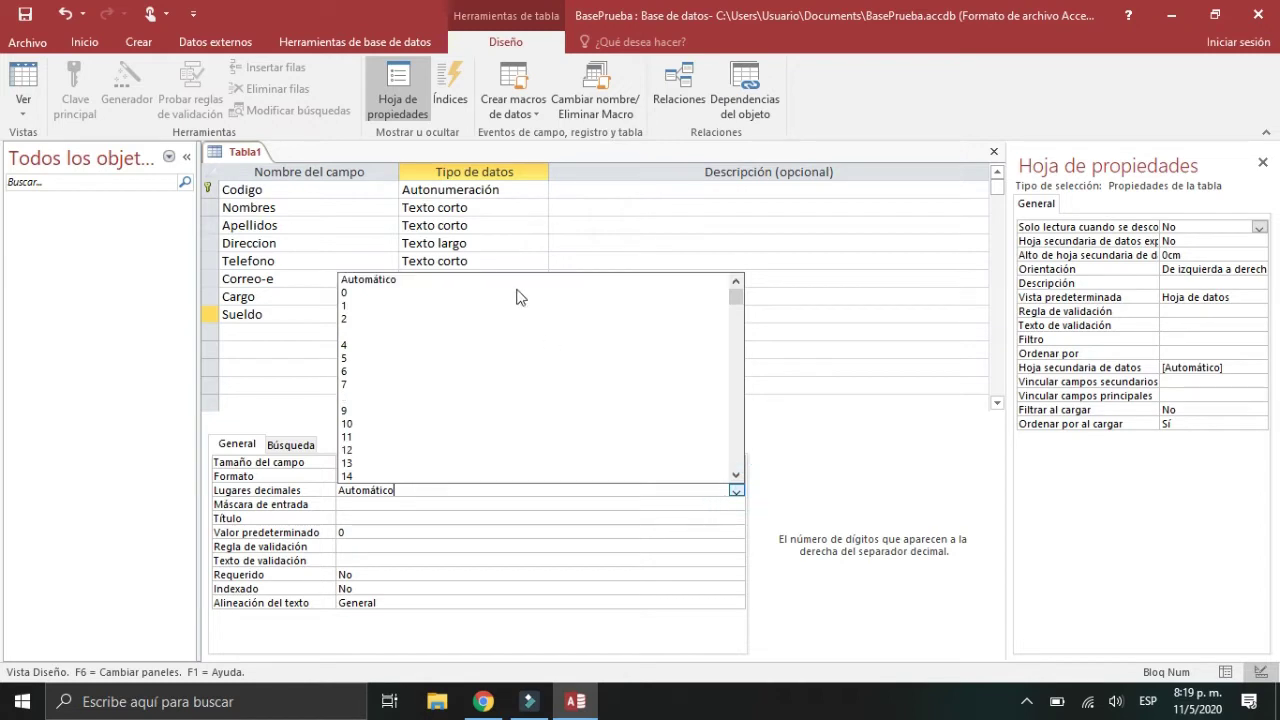
click(416, 319)
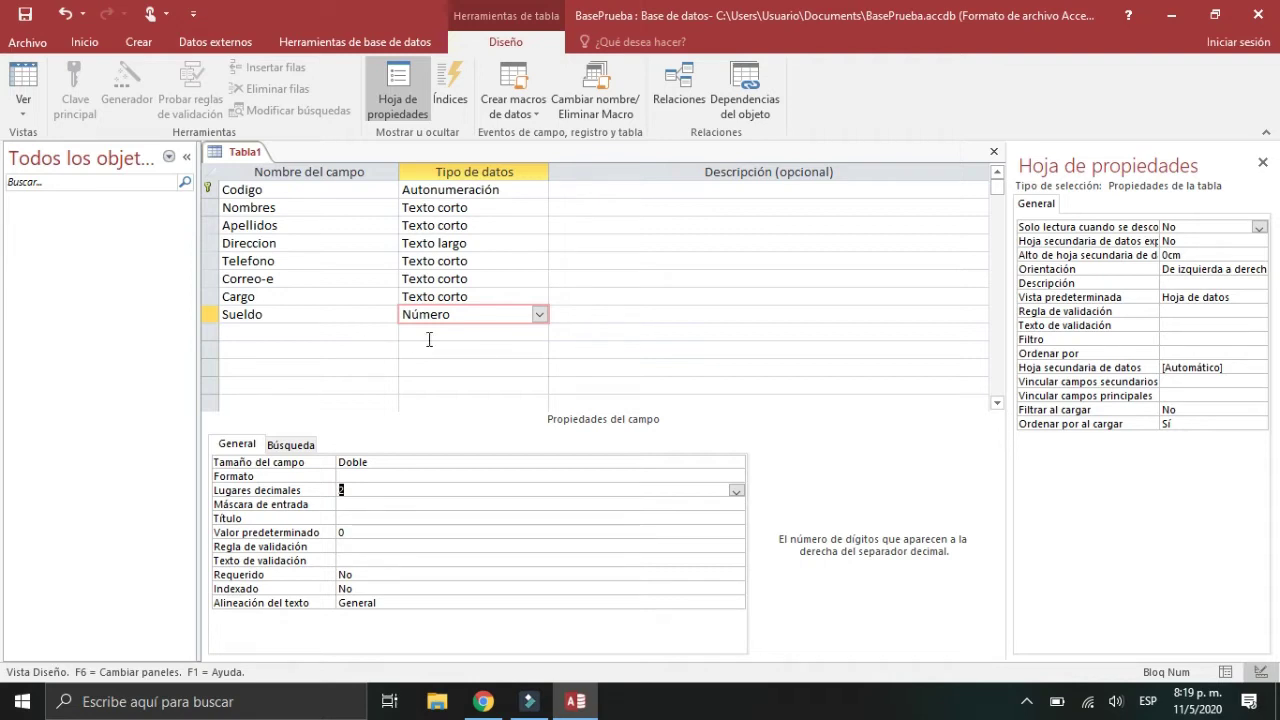
Step: Review each field's data type and properties from Cargo up to Codigo, ending on Sueldo
click(484, 296)
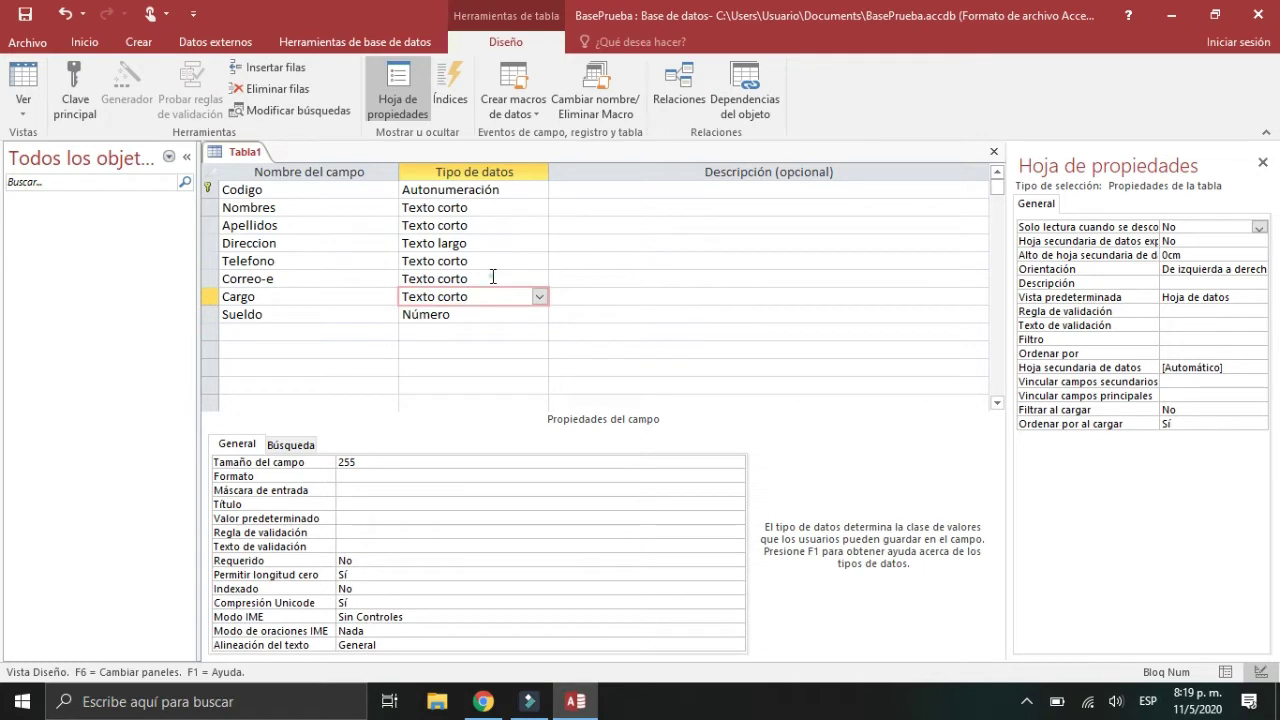
click(492, 281)
click(504, 254)
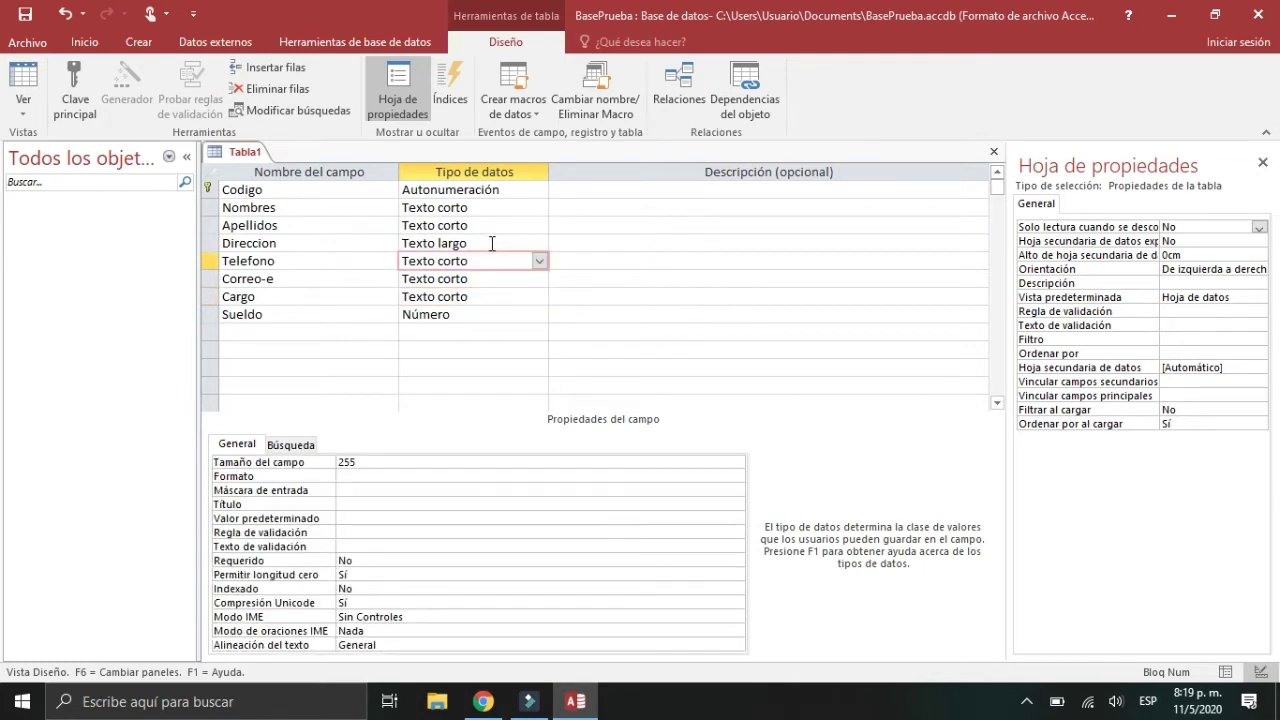
click(495, 245)
click(491, 224)
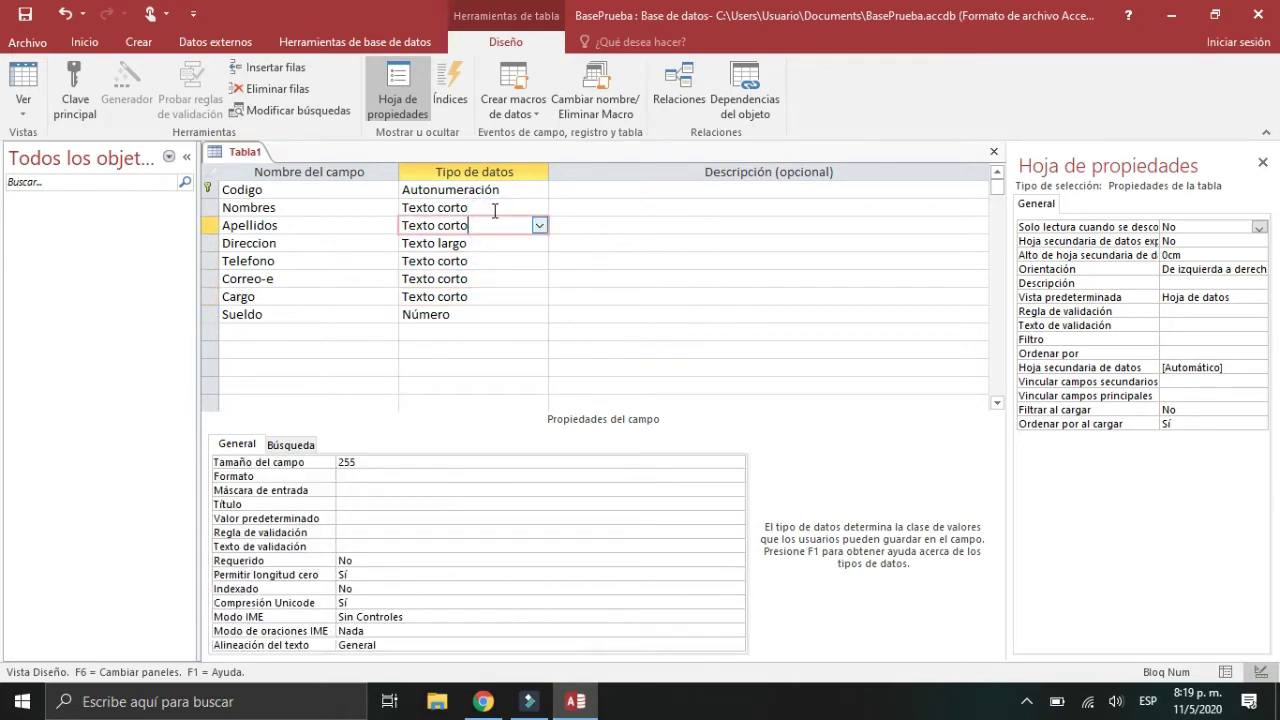
click(503, 207)
click(523, 189)
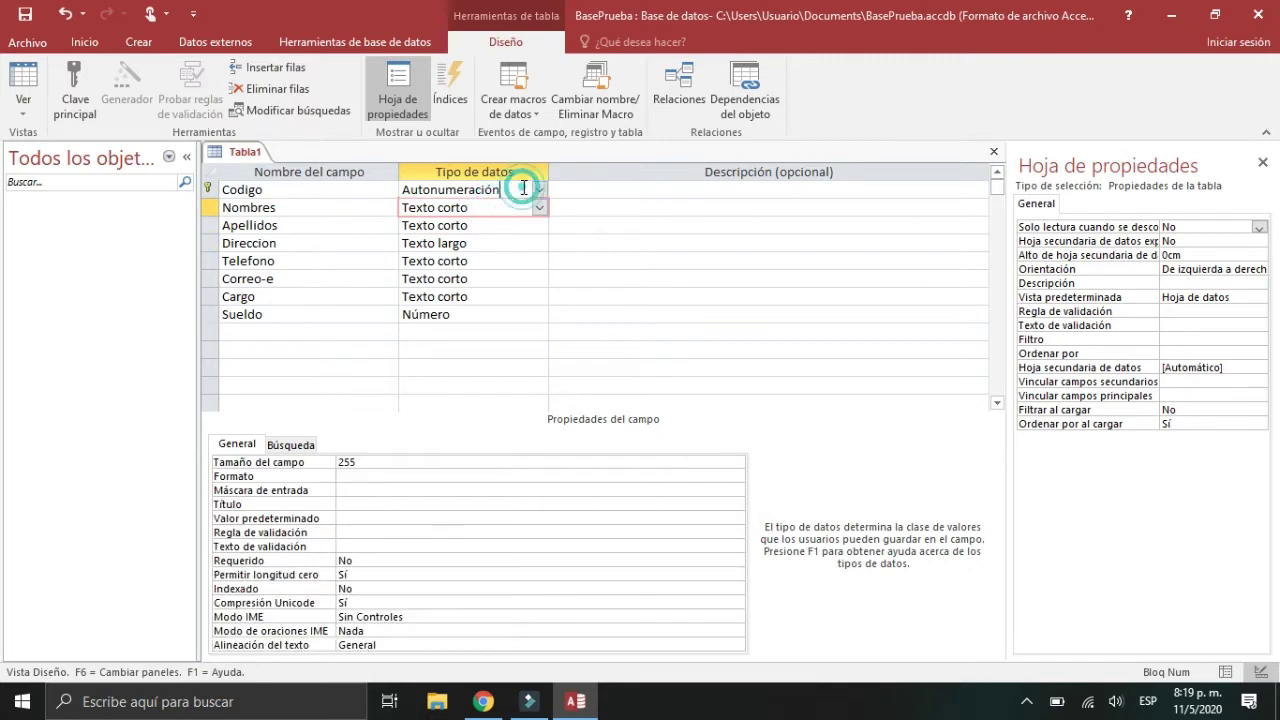
click(497, 210)
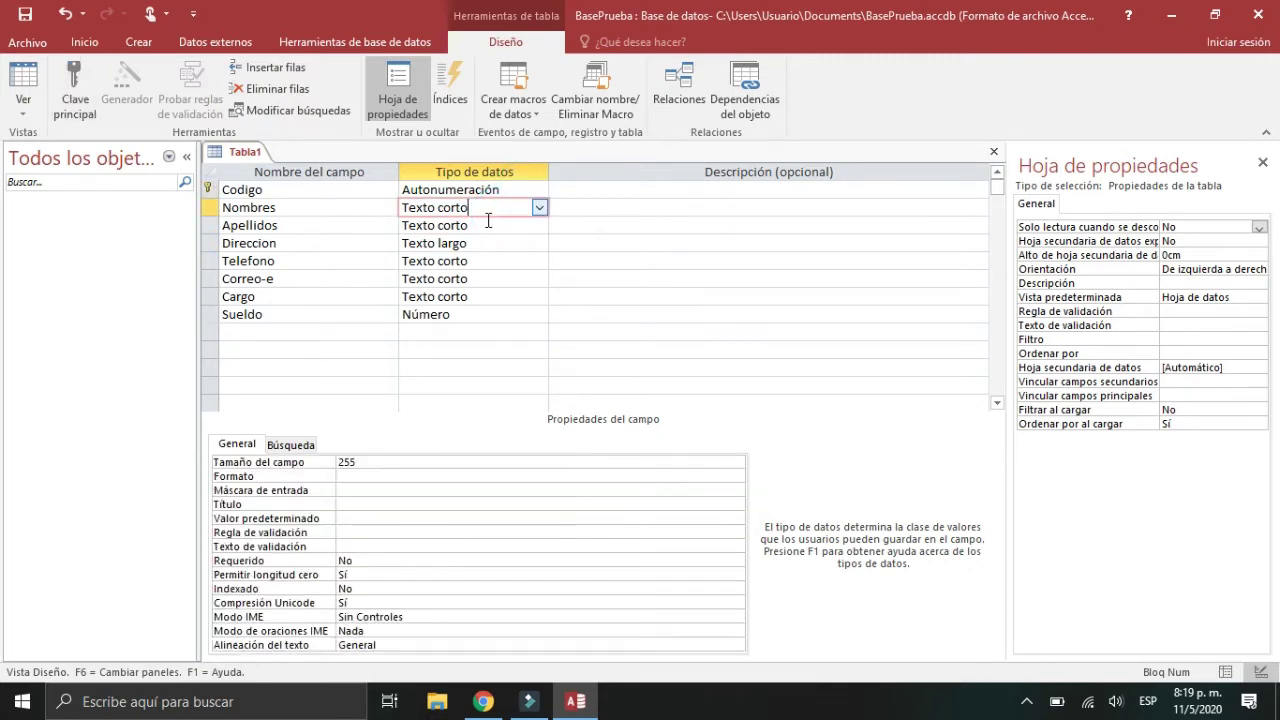
click(486, 225)
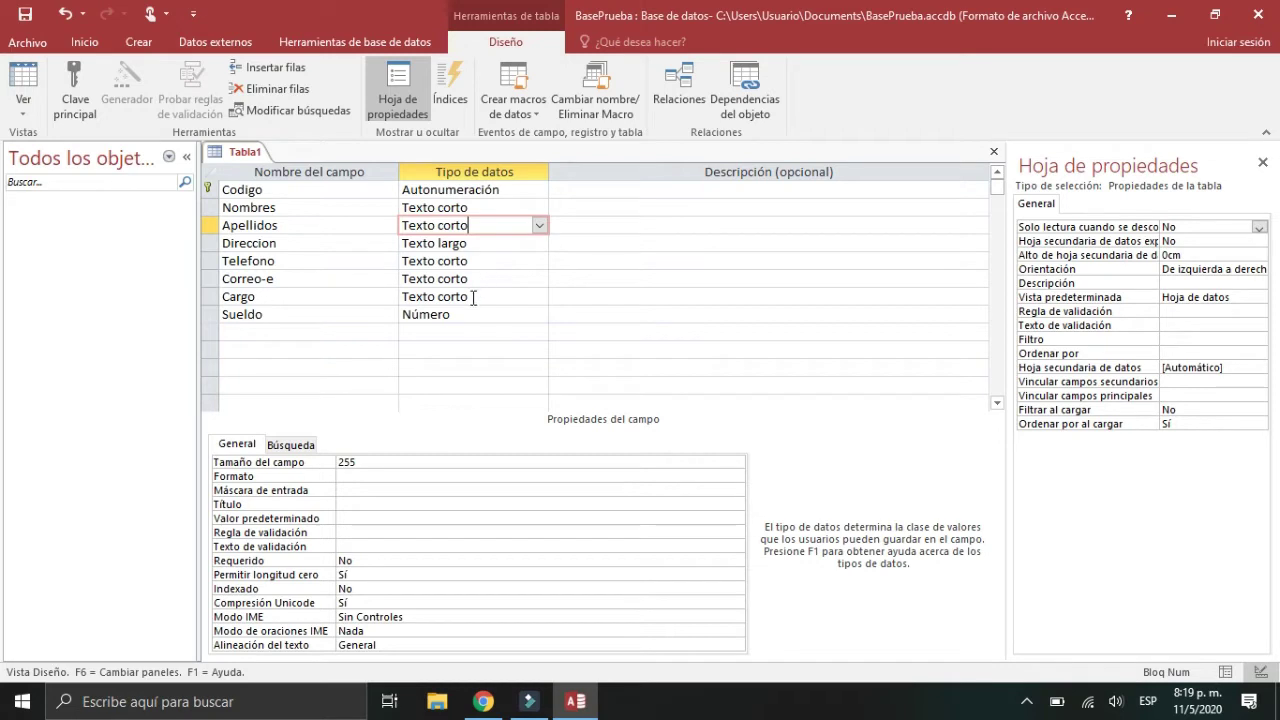
click(466, 314)
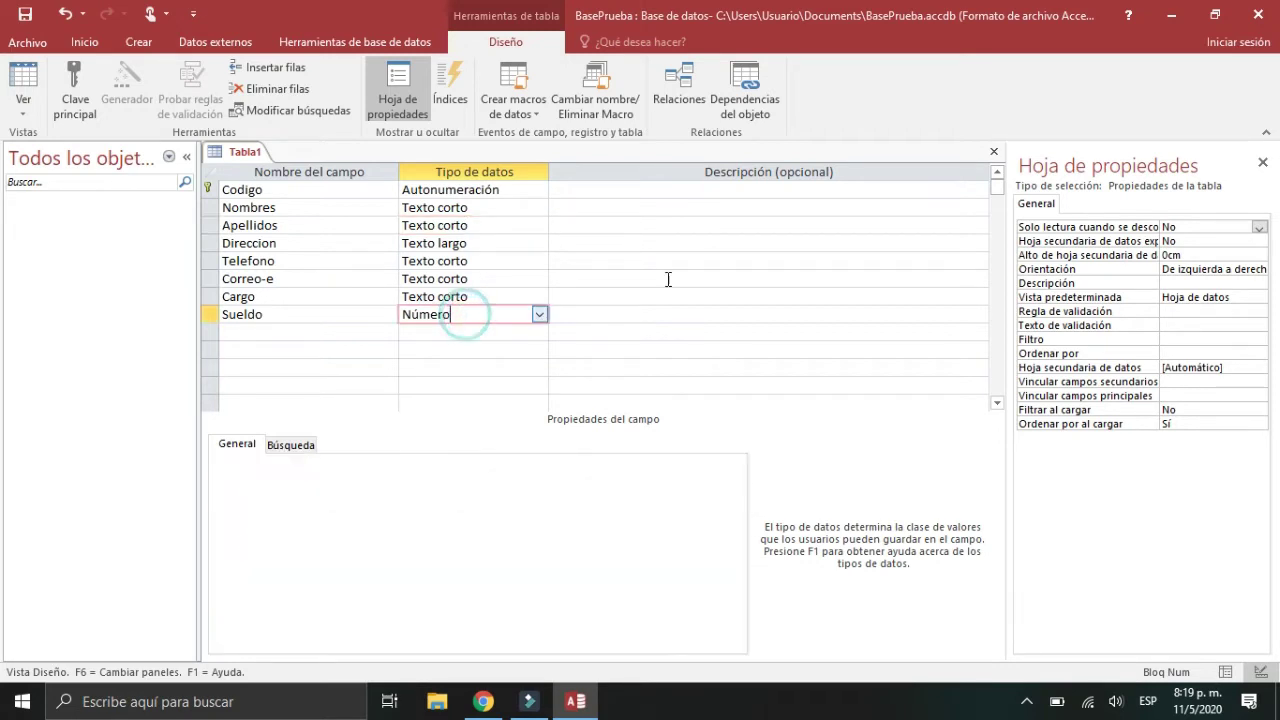
Step: Close the table design and save it as Empleado
click(996, 152)
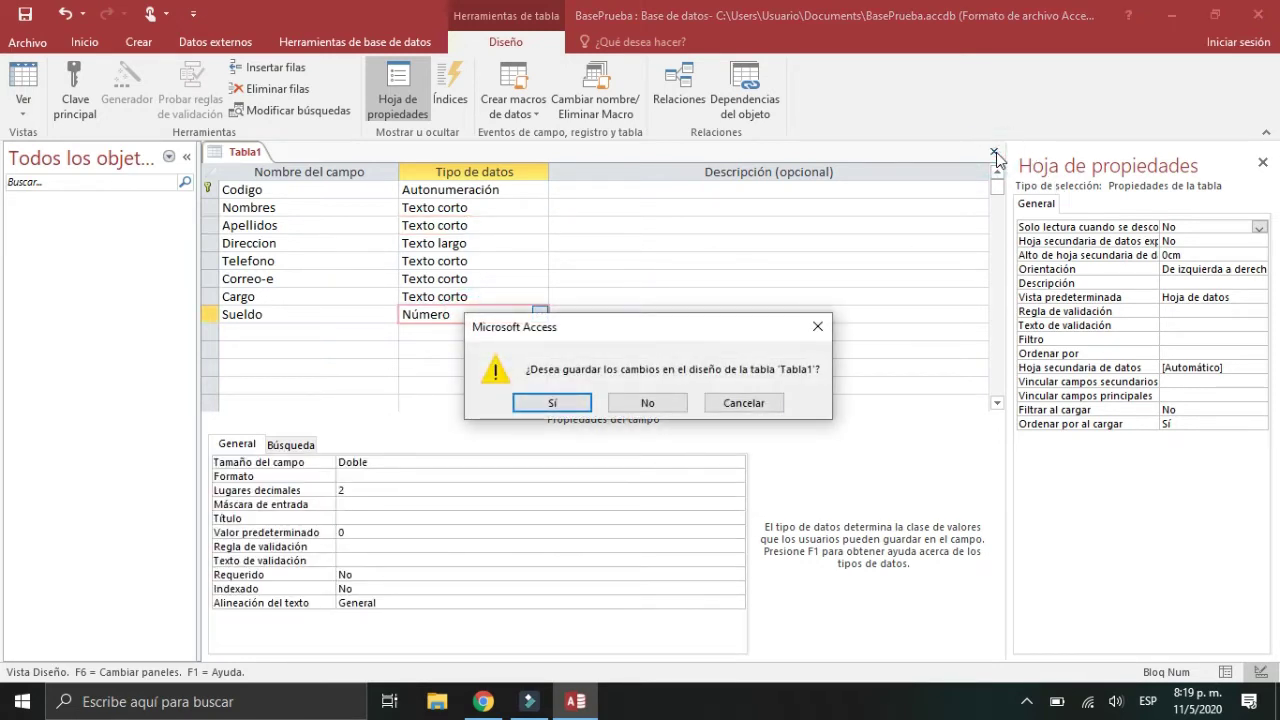
click(587, 405)
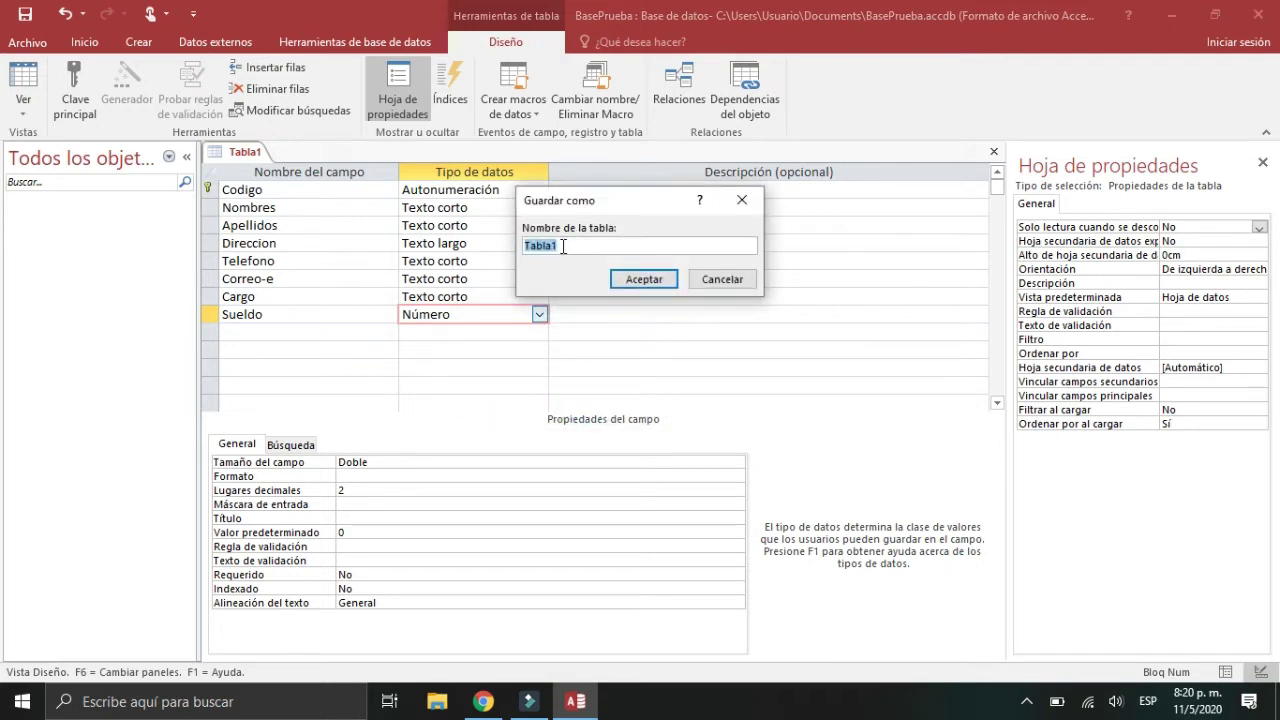
text(Empleado)
click(643, 278)
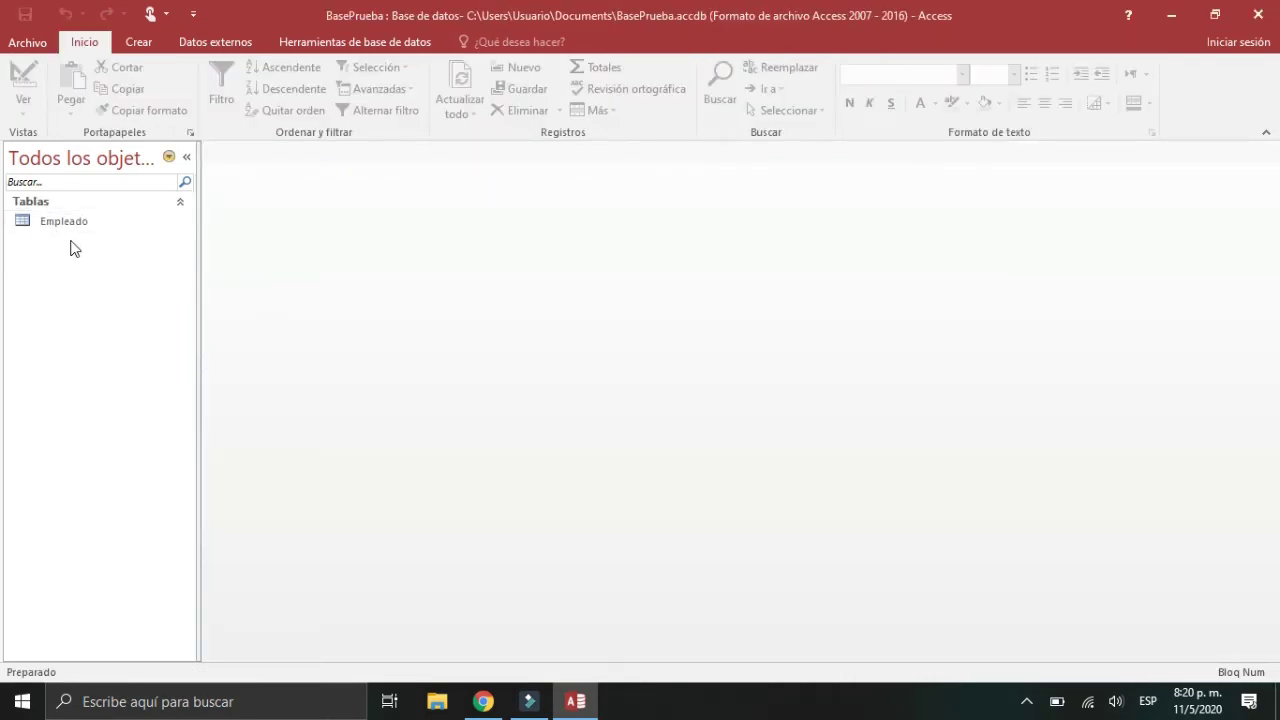
Step: Rename the Empleado table to TBEmpleado from the navigation pane
right_click(62, 228)
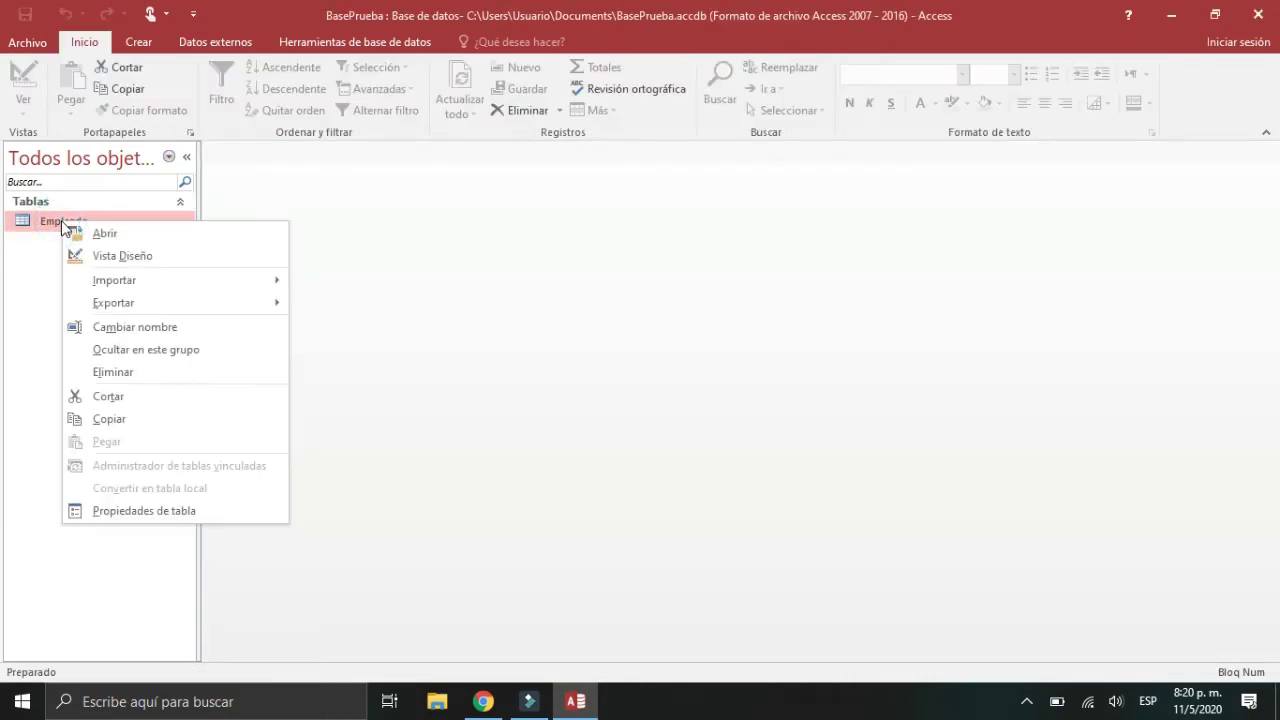
click(105, 328)
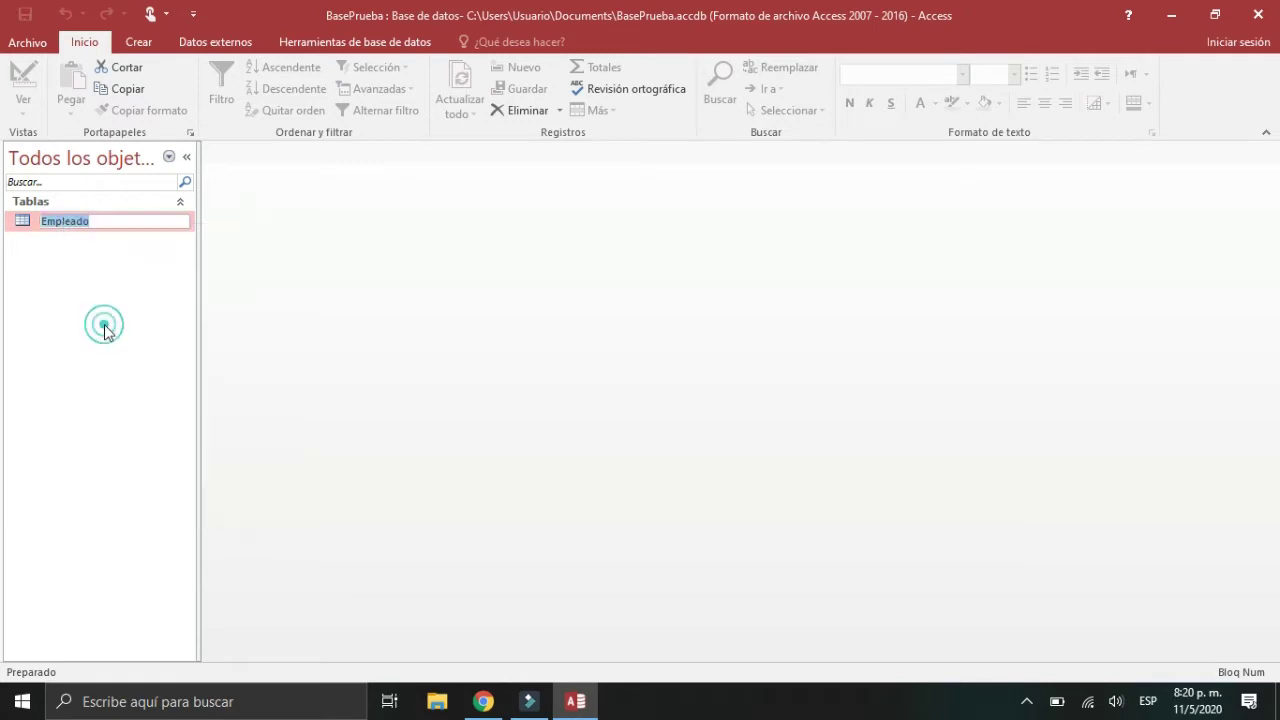
click(42, 224)
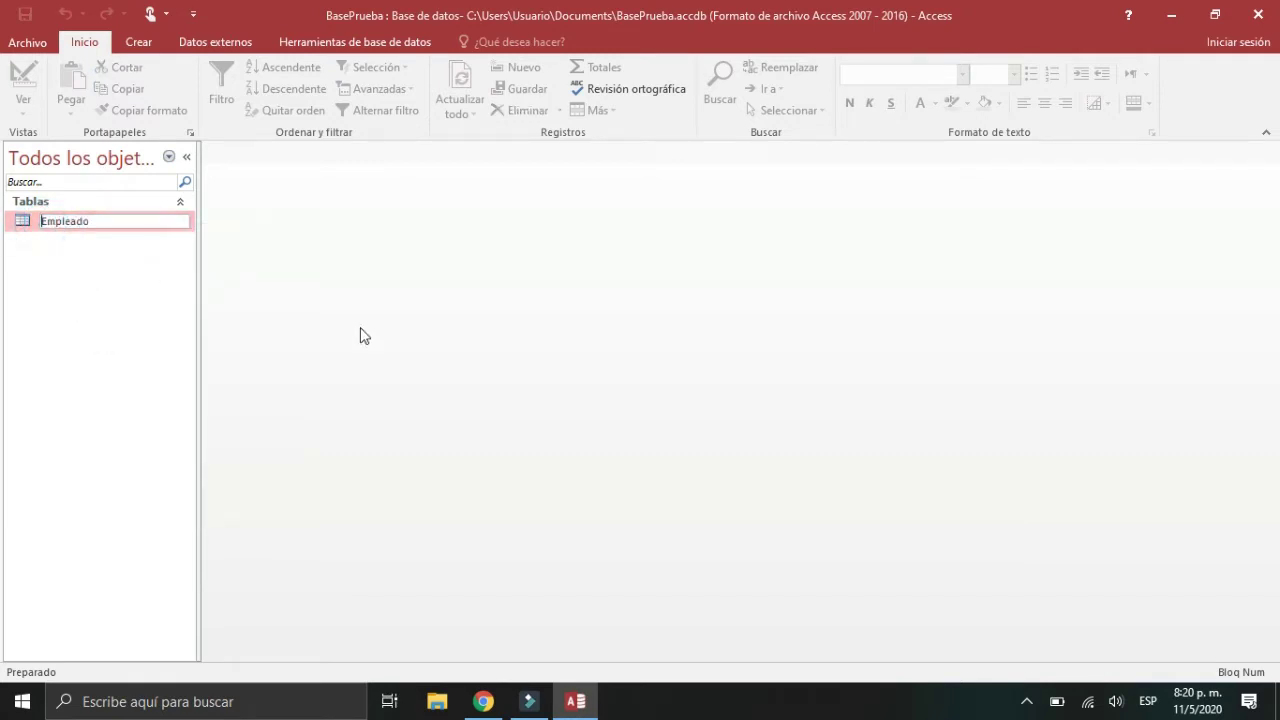
text(T)
text(E)
key(Return)
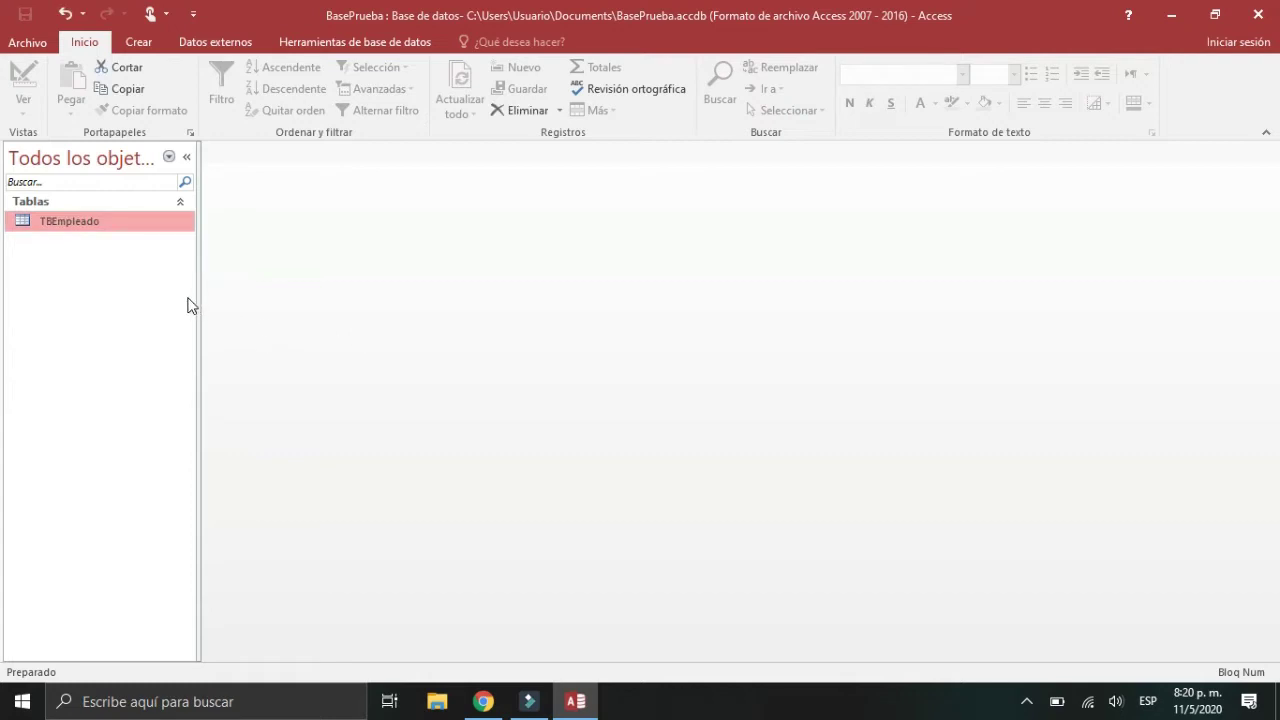
Step: Review TBEmpleado in Vista Diseño, close it, then open its datasheet
right_click(127, 231)
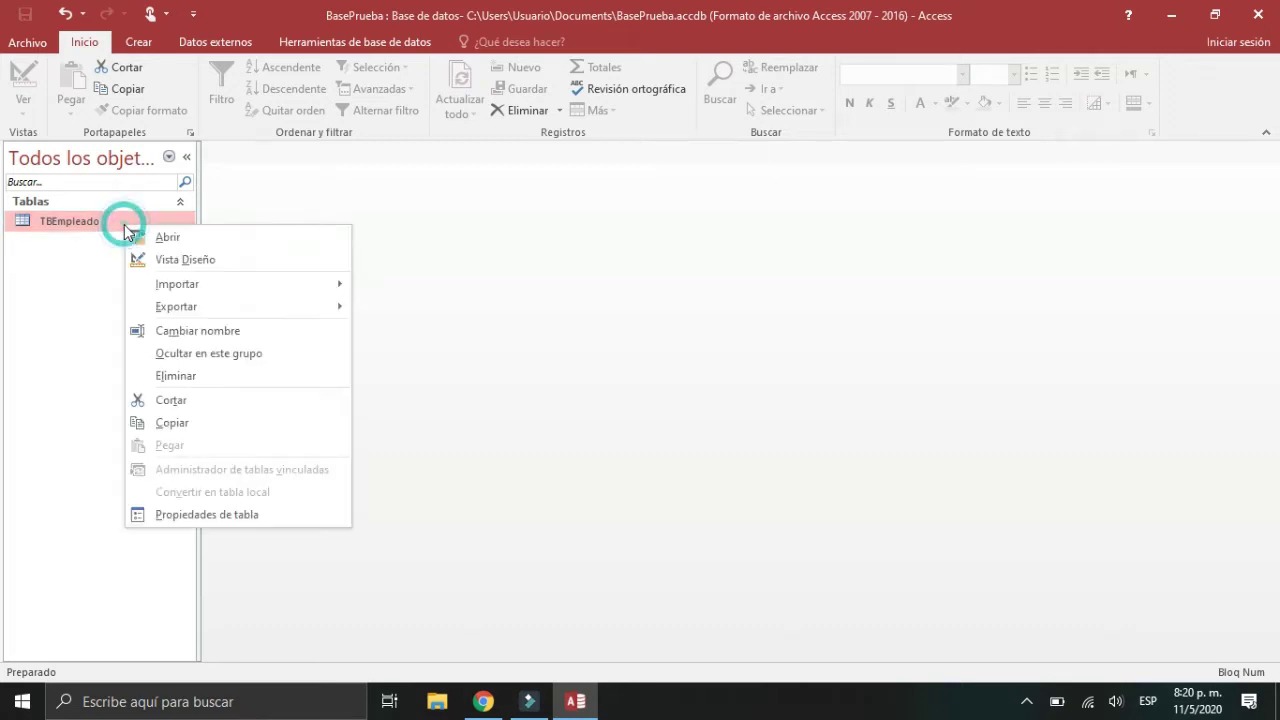
click(187, 260)
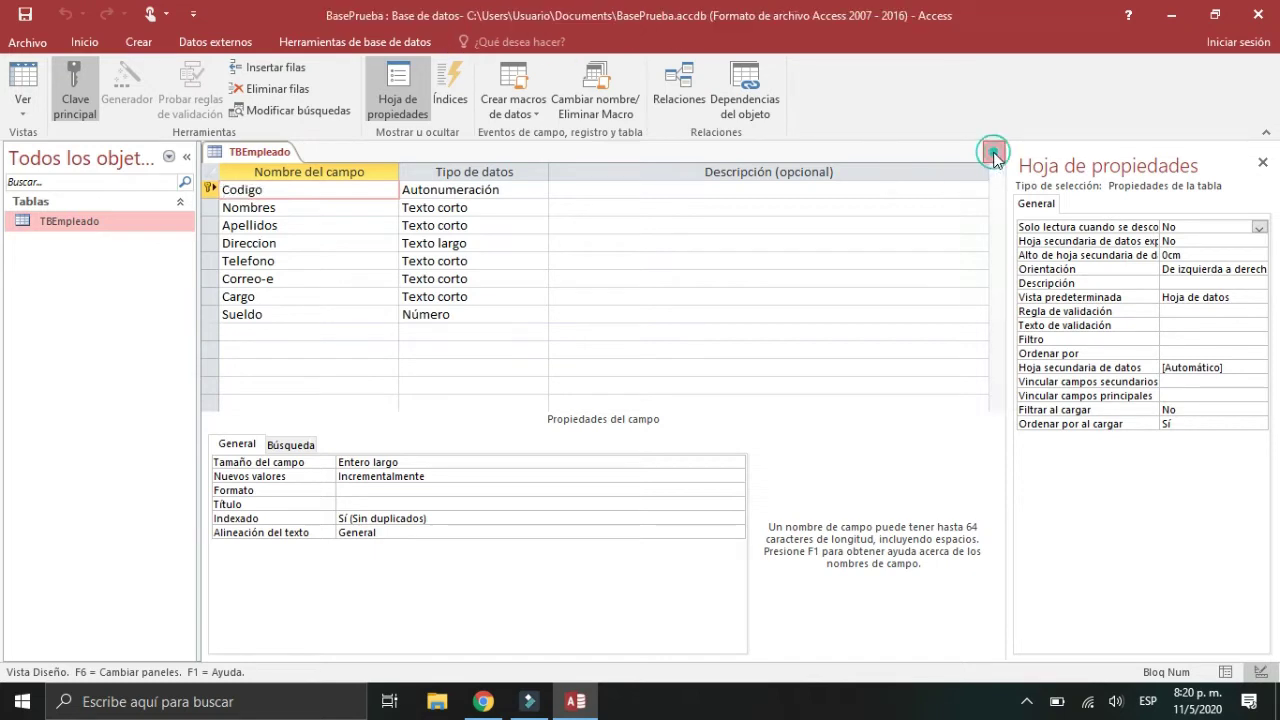
click(994, 156)
right_click(63, 229)
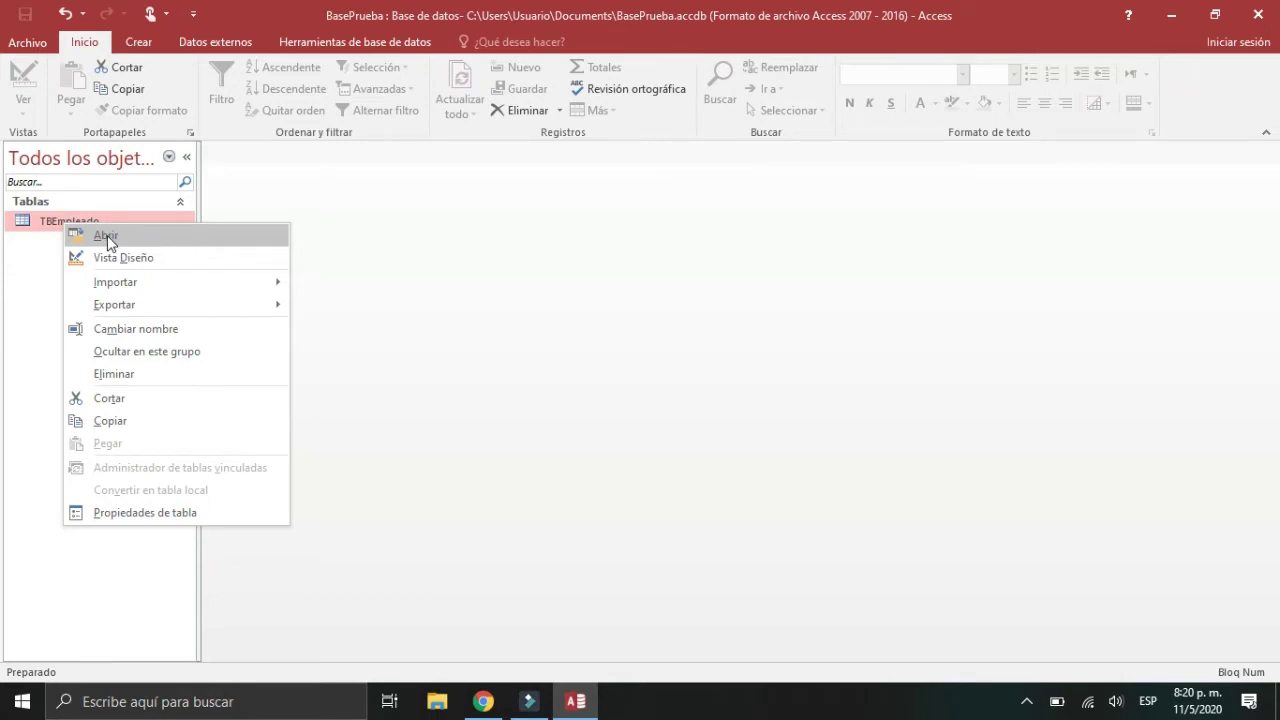
click(107, 235)
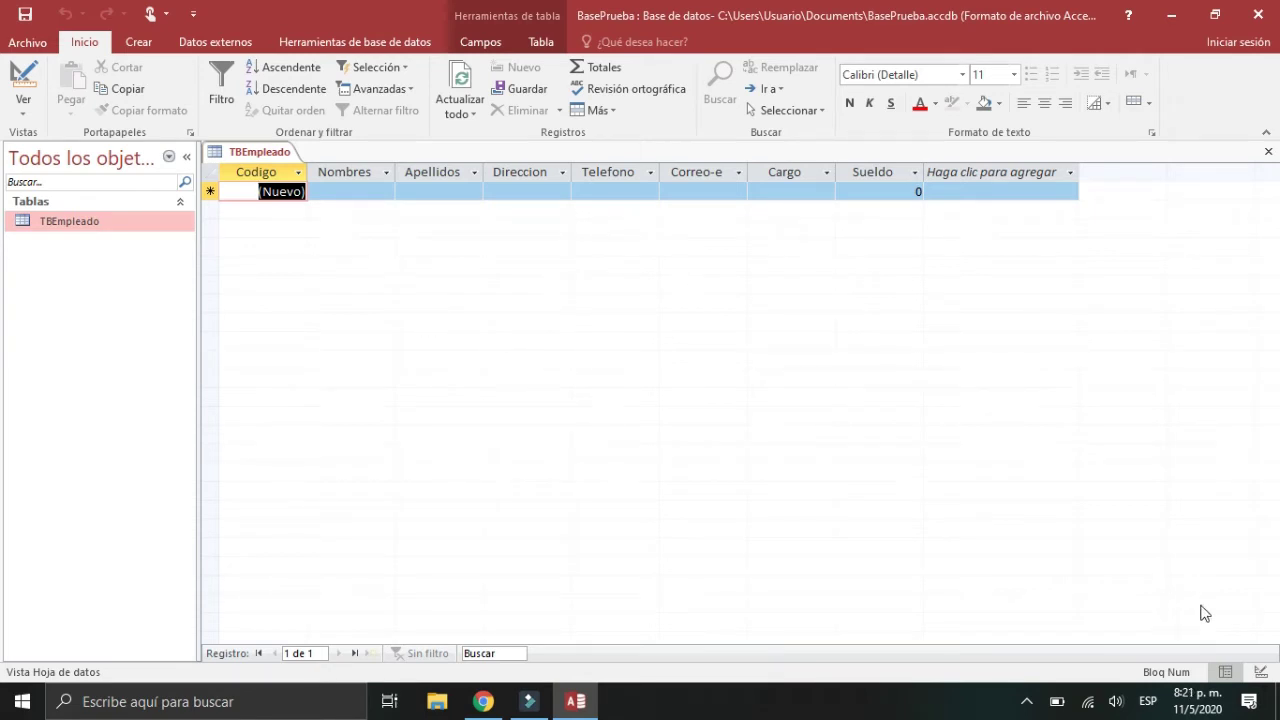
Step: Toggle TBEmpleado between Design and Datasheet view, then begin entering data in the new-record row
click(1258, 674)
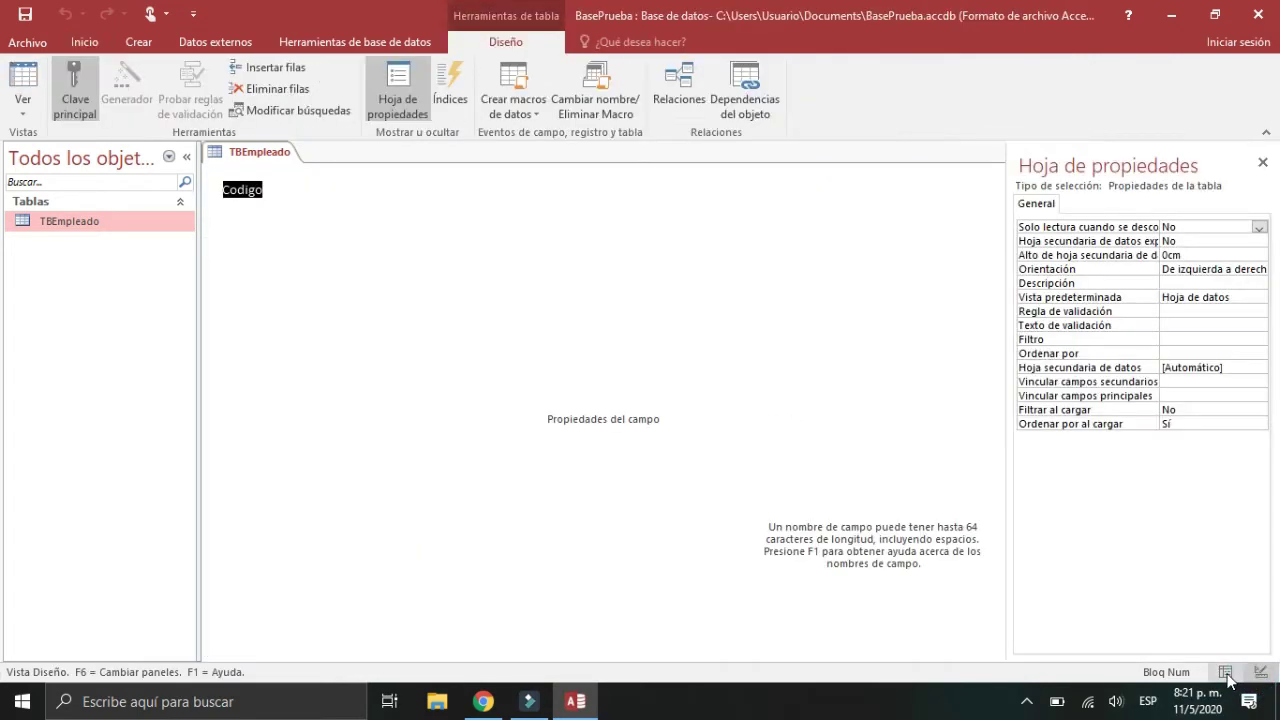
click(1225, 673)
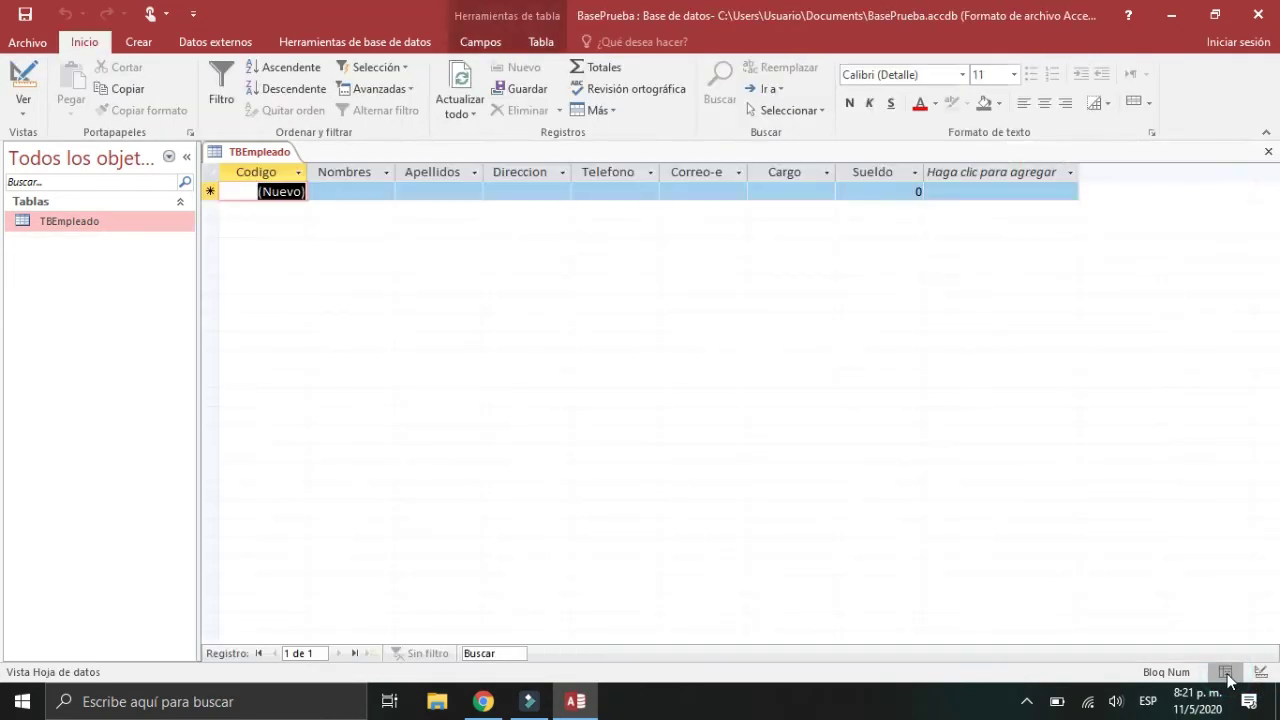
click(367, 195)
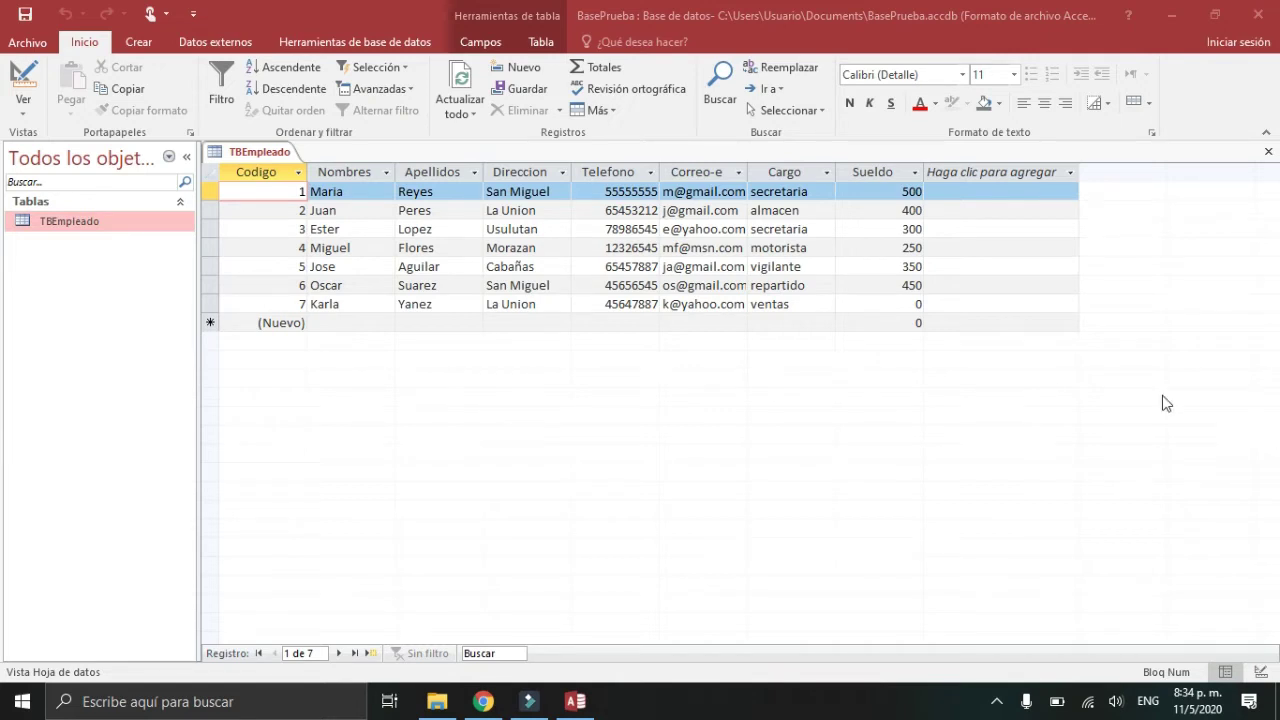
Step: Start record 8 with the employee's first name, surname and address
click(370, 323)
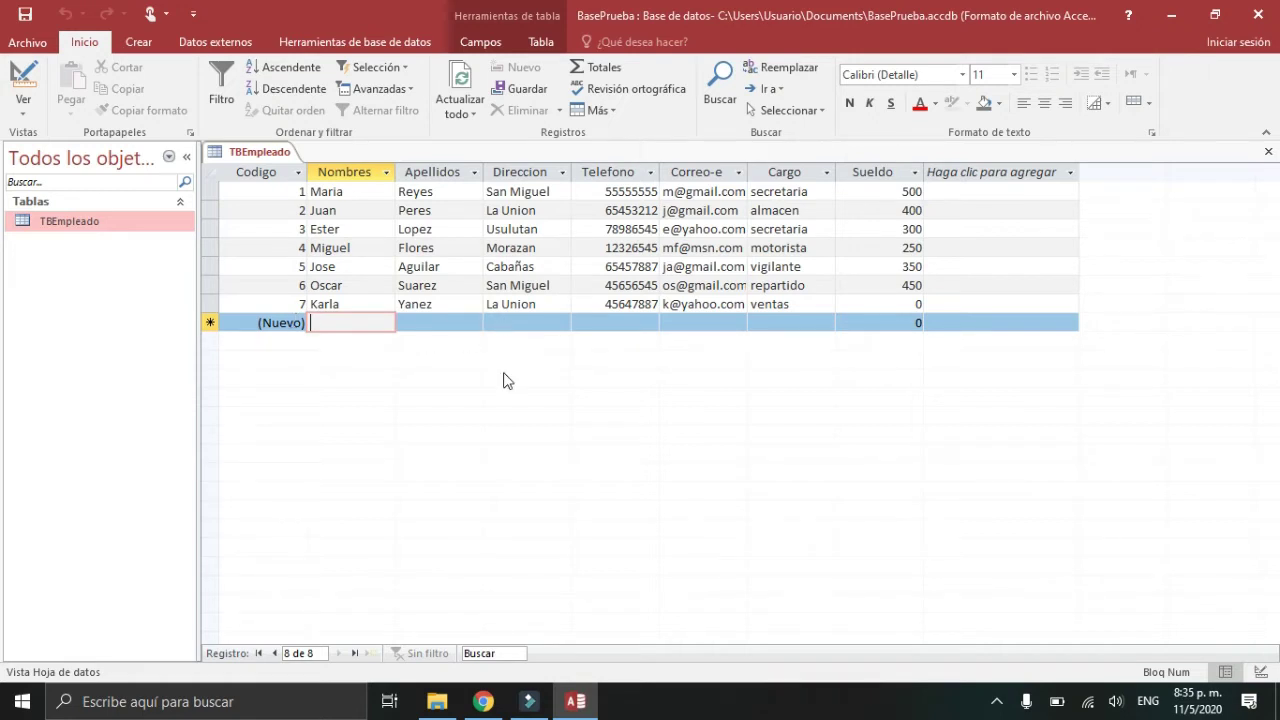
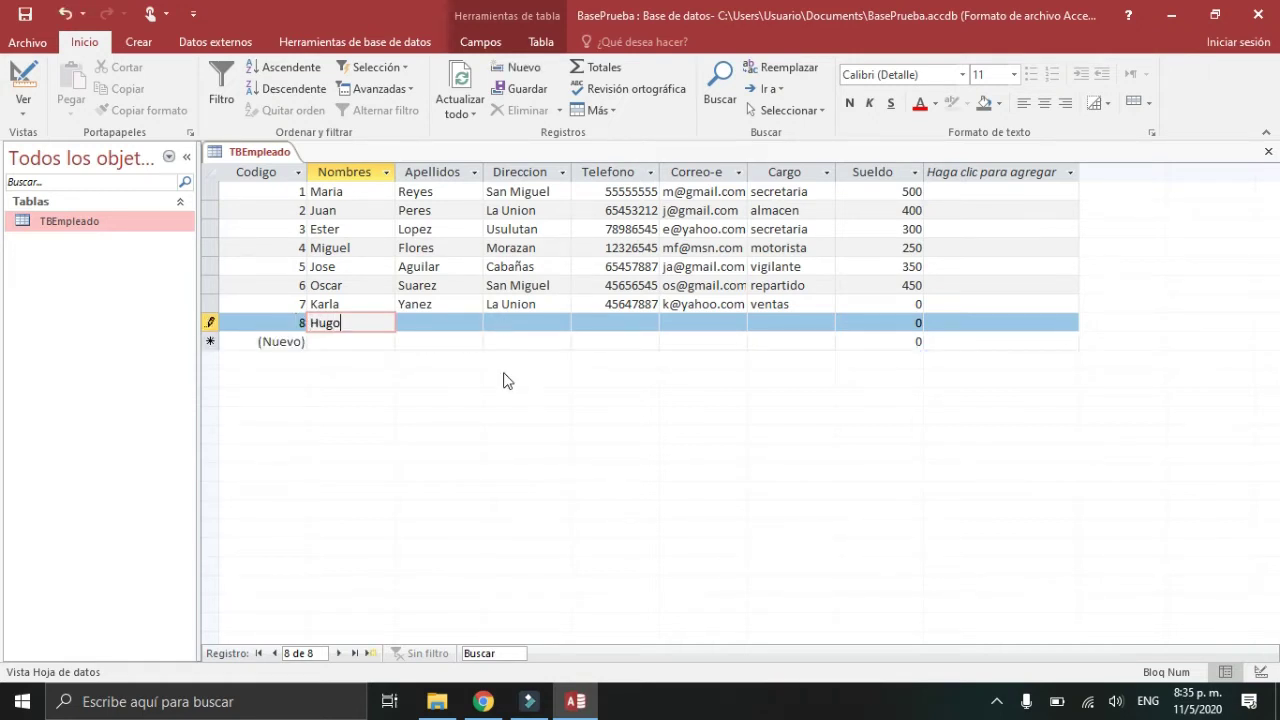
key(Tab)
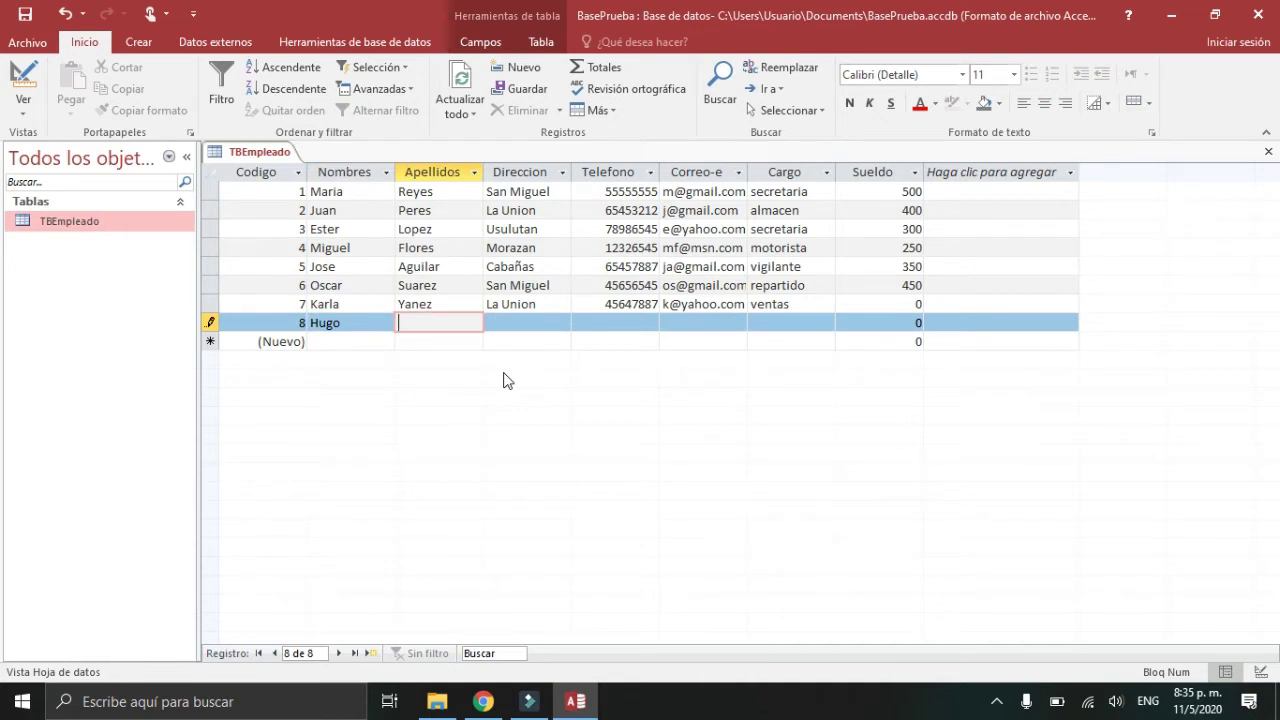
key(Tab)
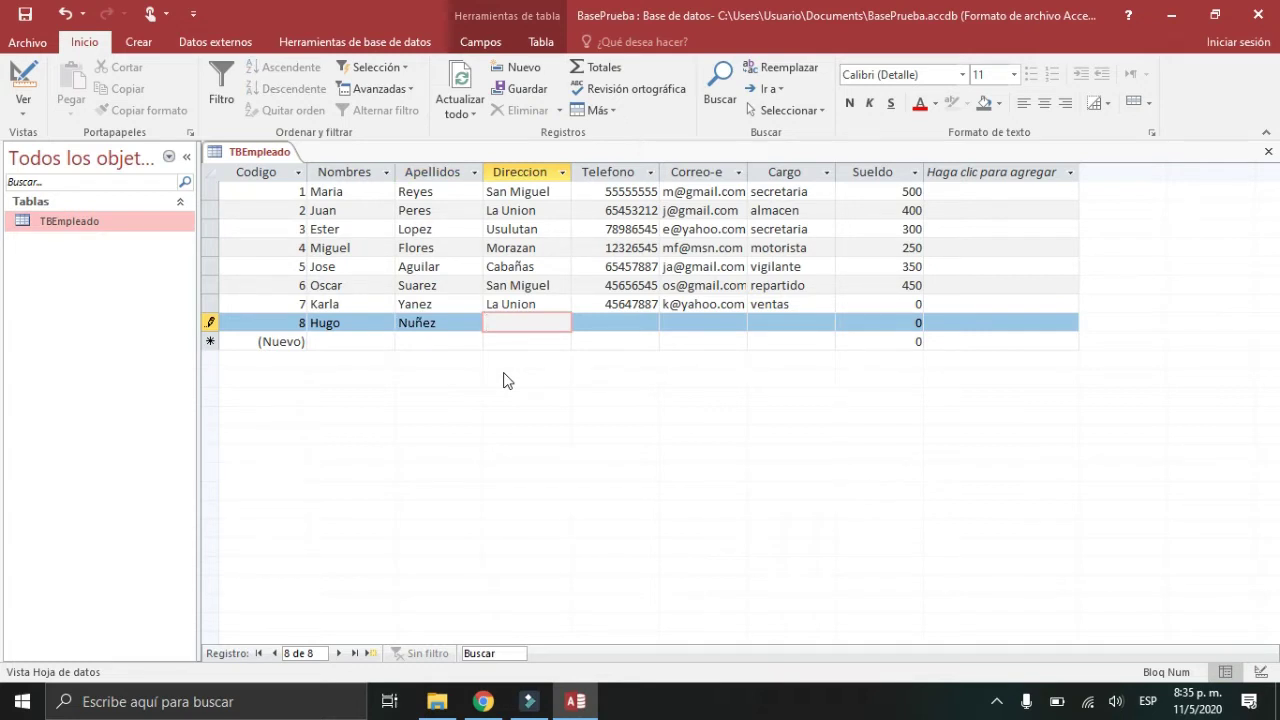
text(Usulutan)
key(Tab)
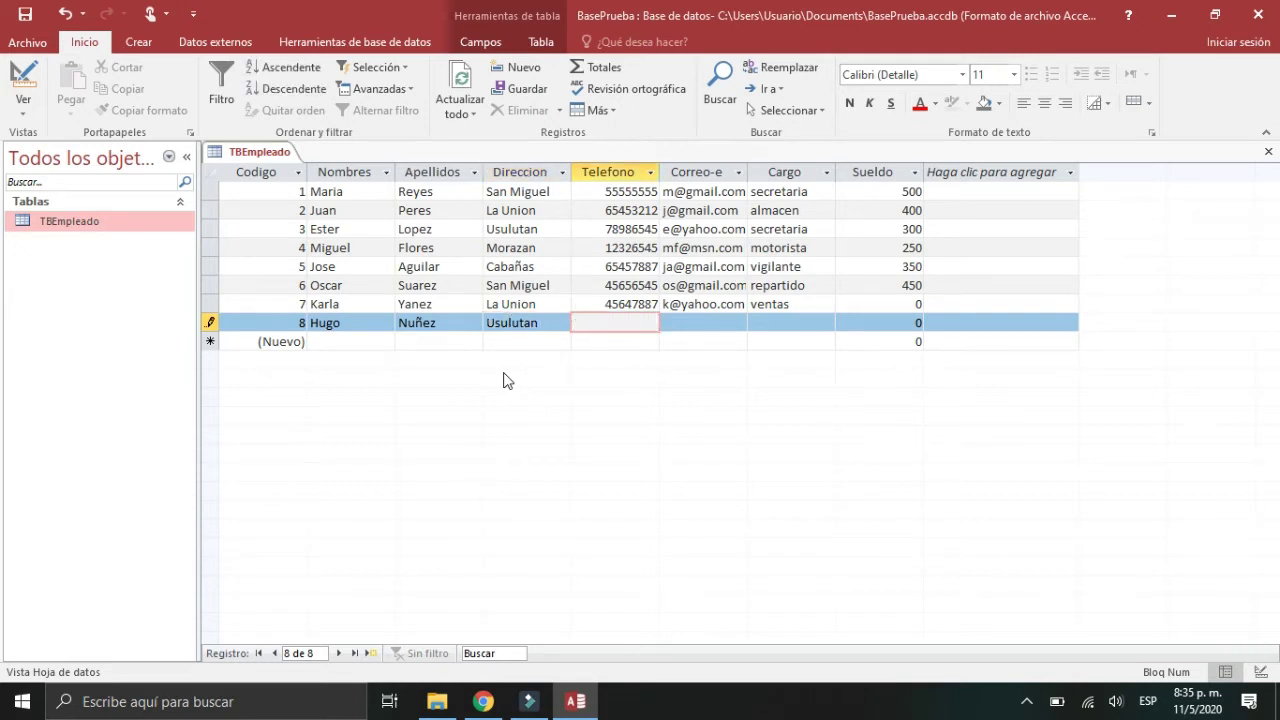
Step: Fill record 8's phone number, e-mail, job title 'ventas' and Sueldo 150
key(Tab)
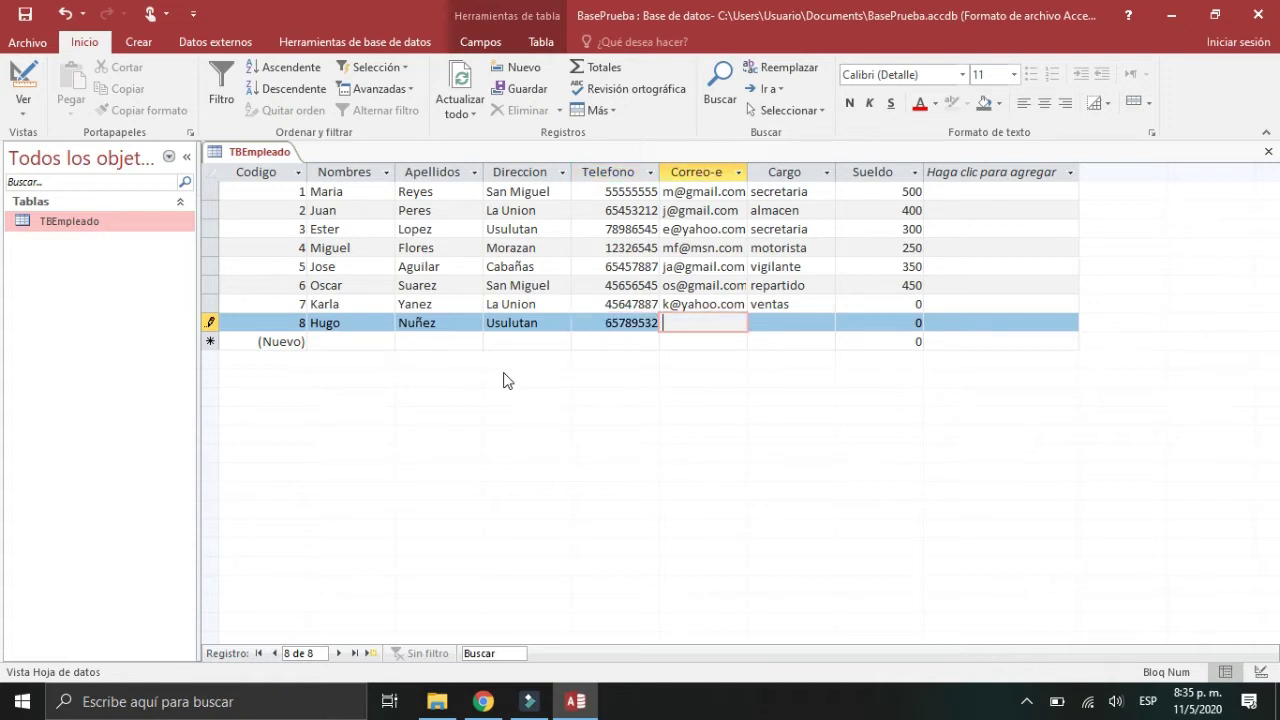
key(Tab)
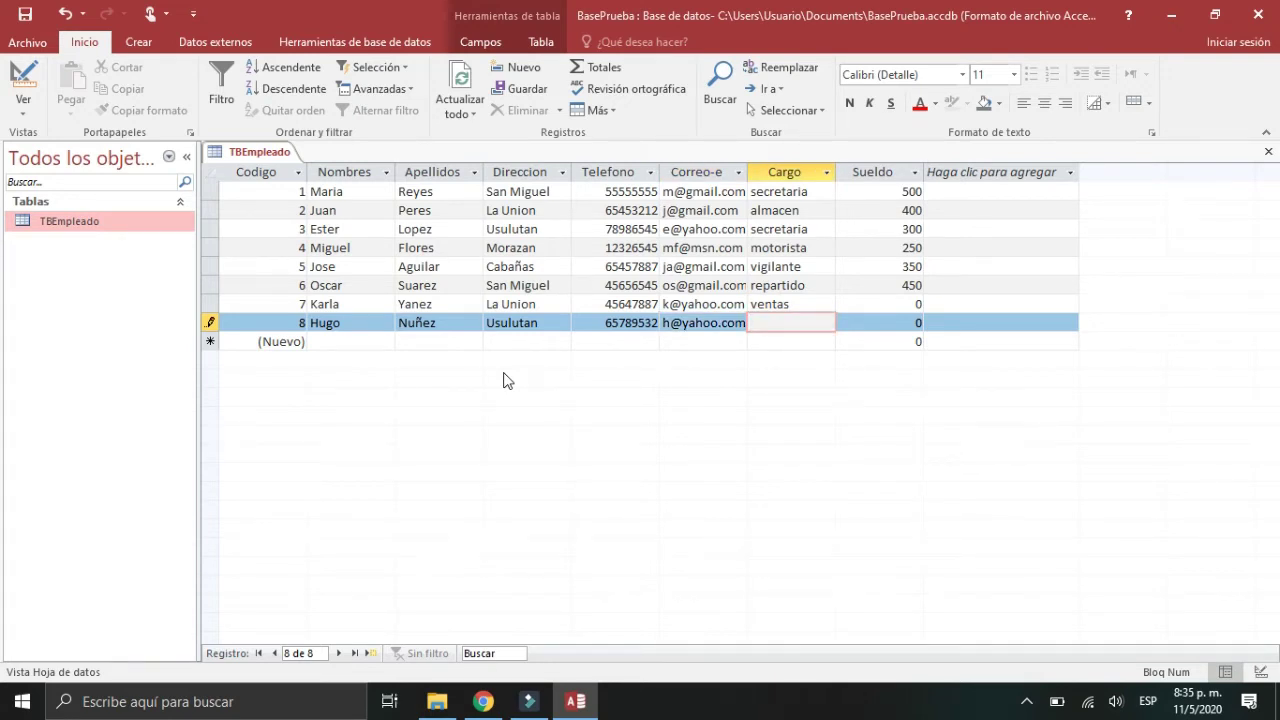
key(Tab)
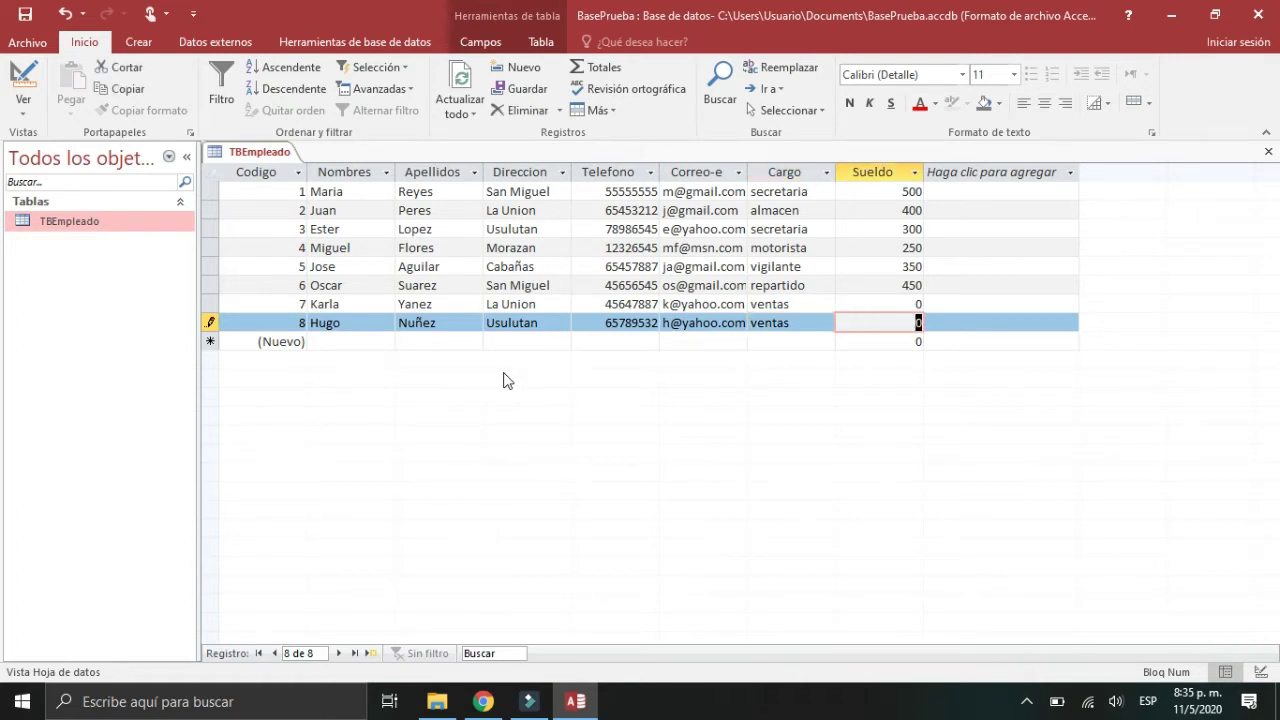
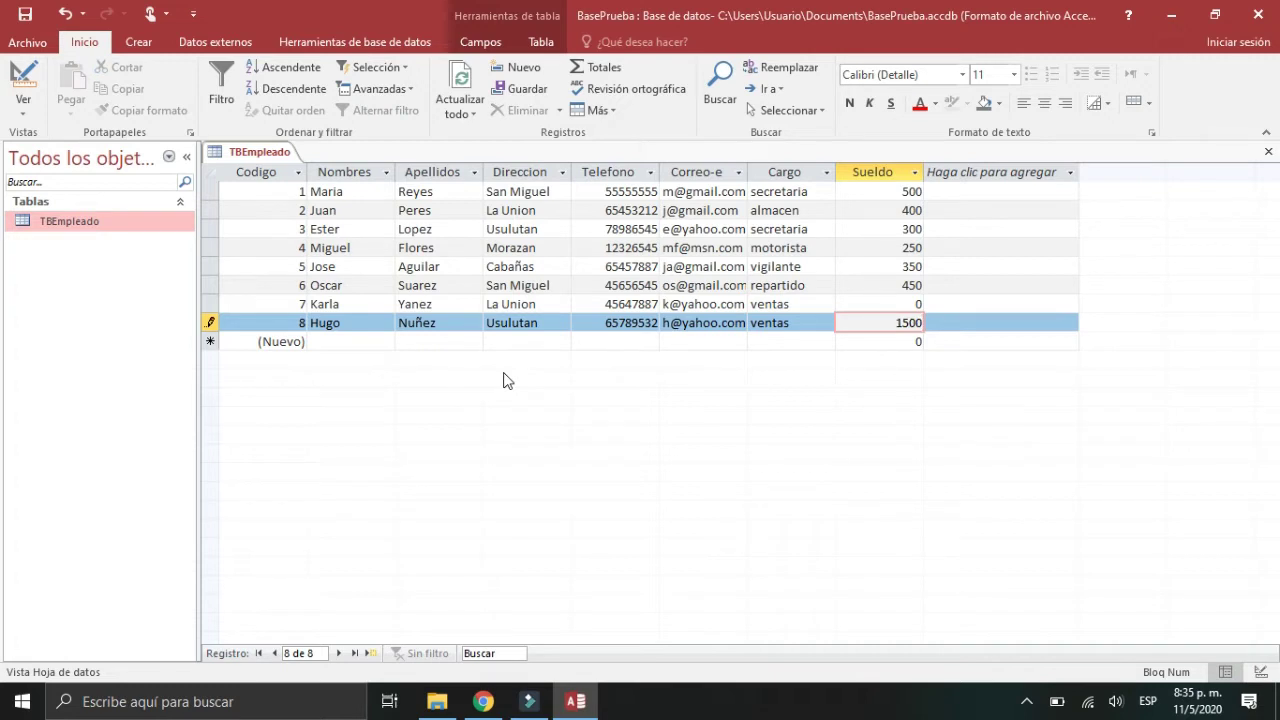
key(BackSpace)
Step: Set record 7's Sueldo to 175 and review the Sueldo column
key(Up)
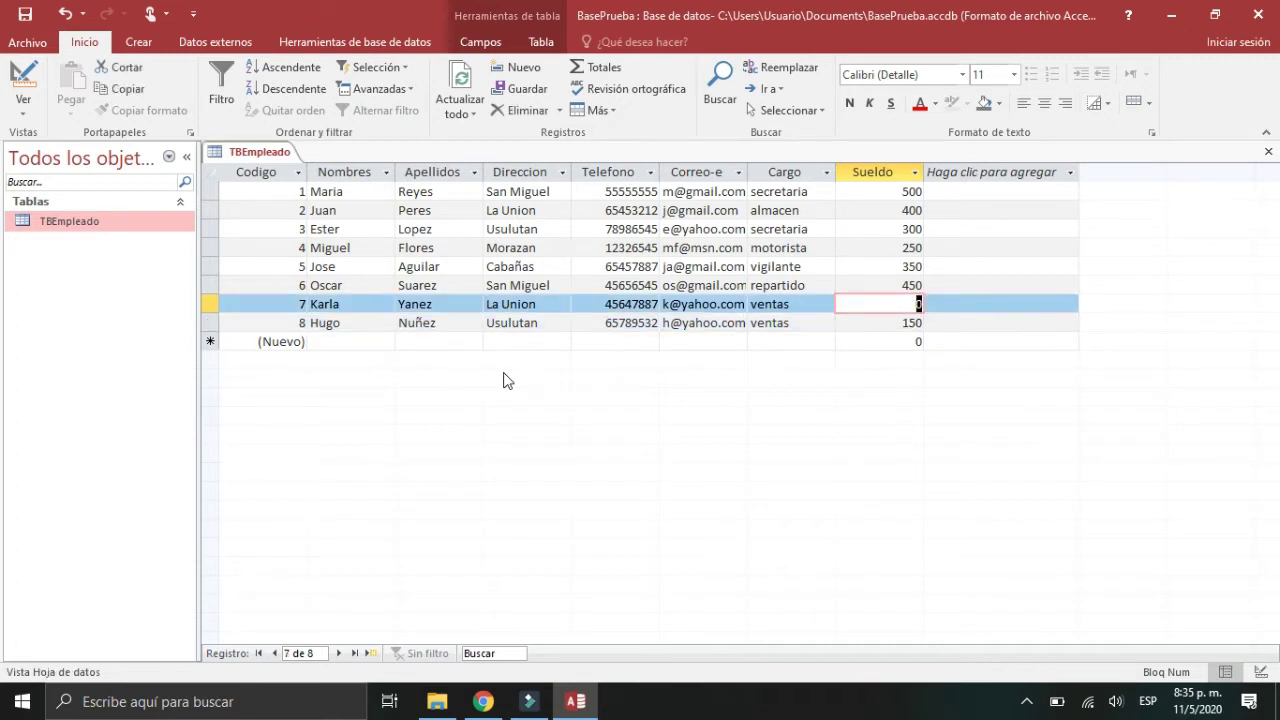
text(1)
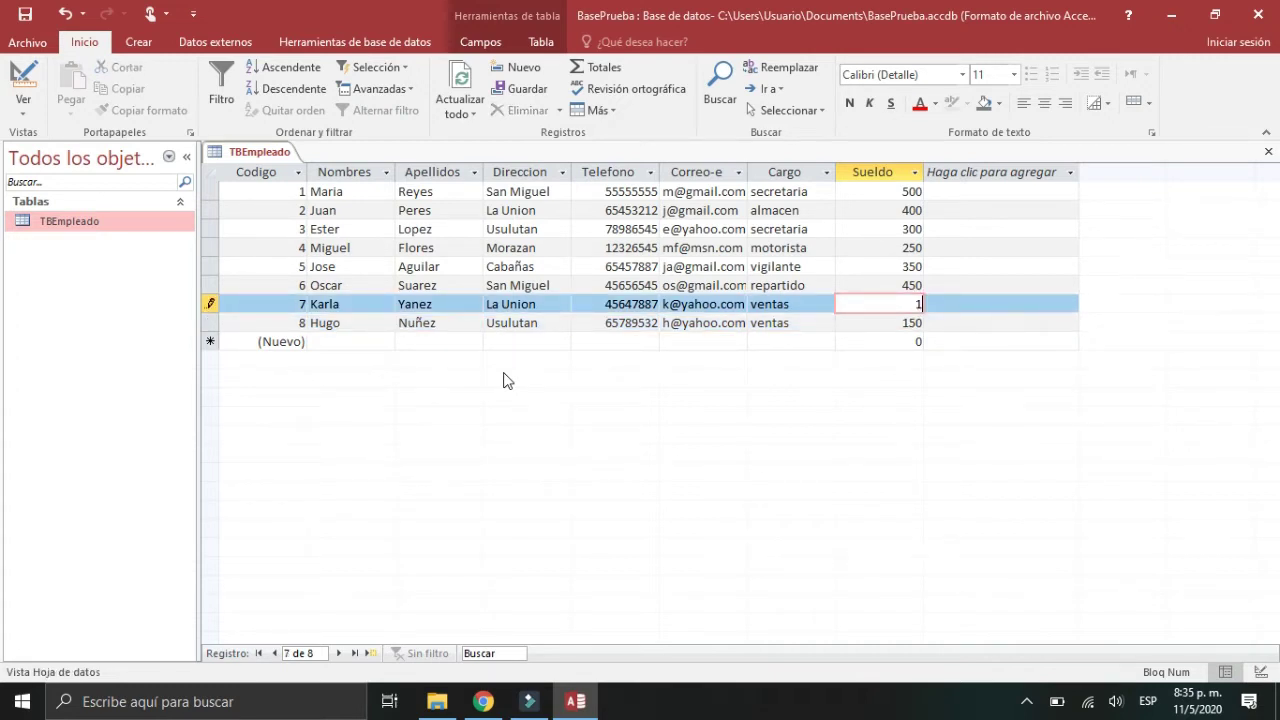
text(75)
key(Tab)
key(Down)
key(Left)
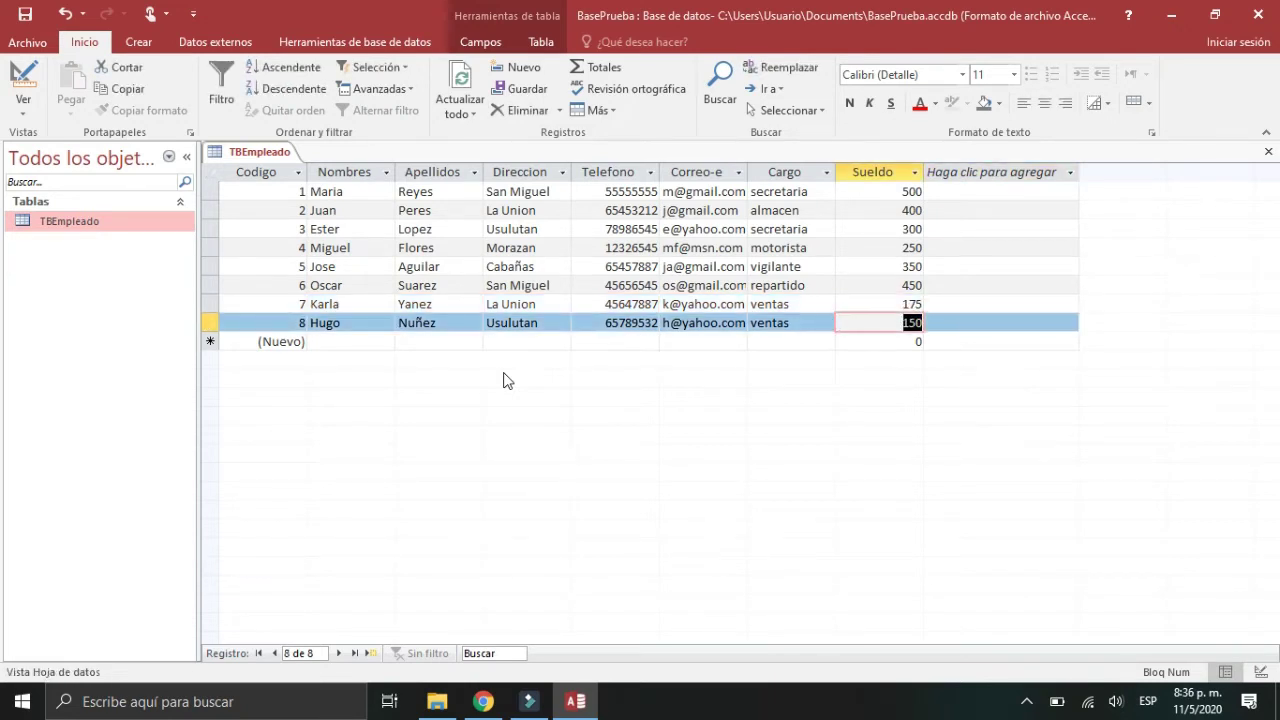
key(Up)
key(Up)
key(Up)
key(Up)
key(Up)
key(Up)
key(Up)
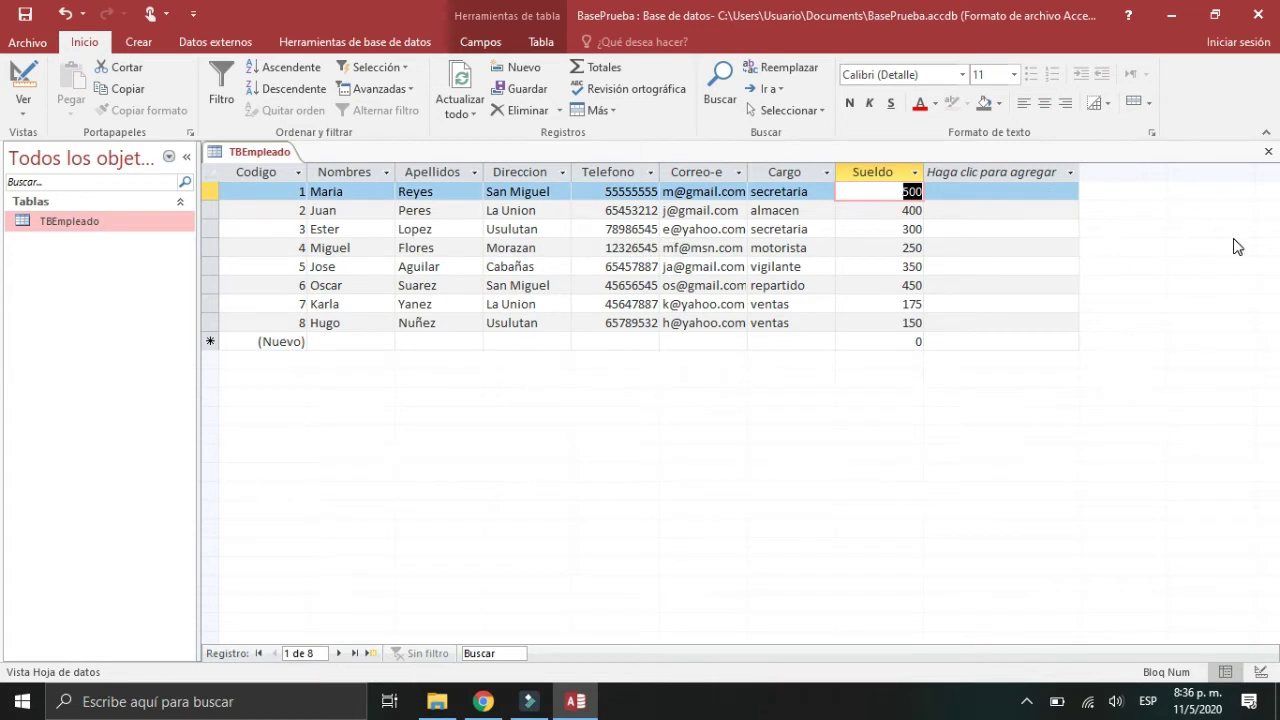
click(1267, 153)
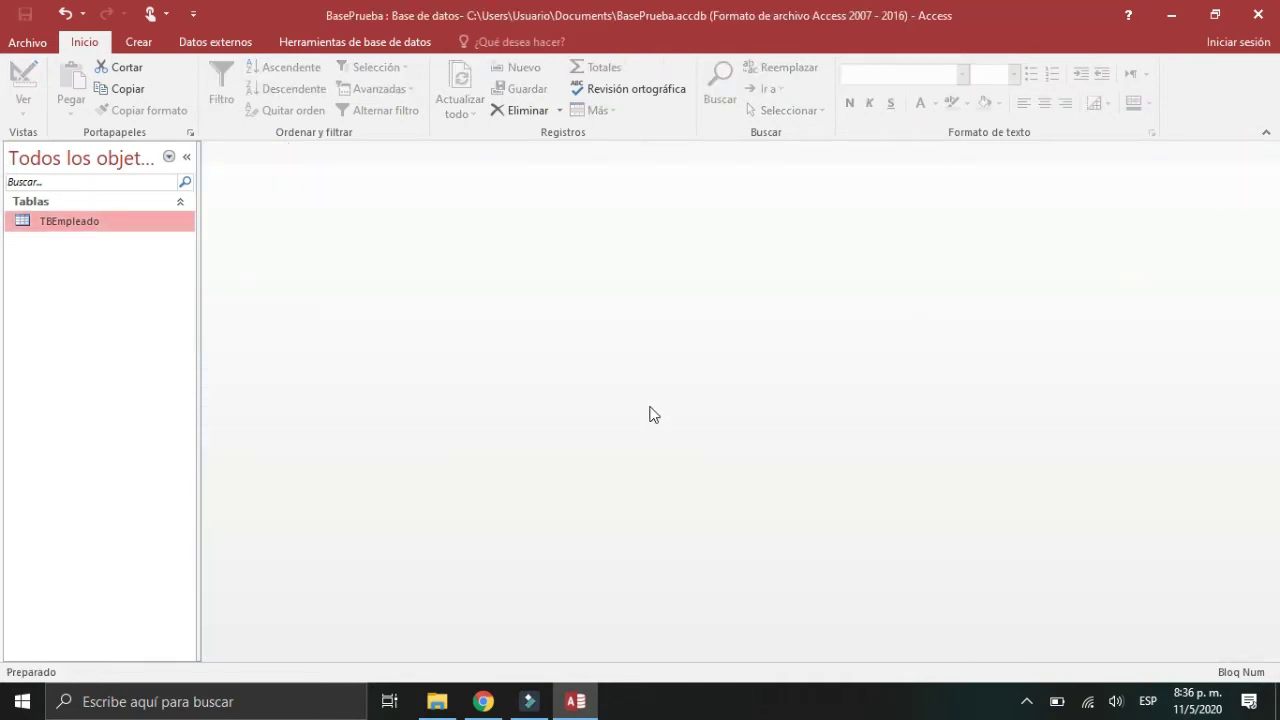
right_click(96, 225)
click(164, 240)
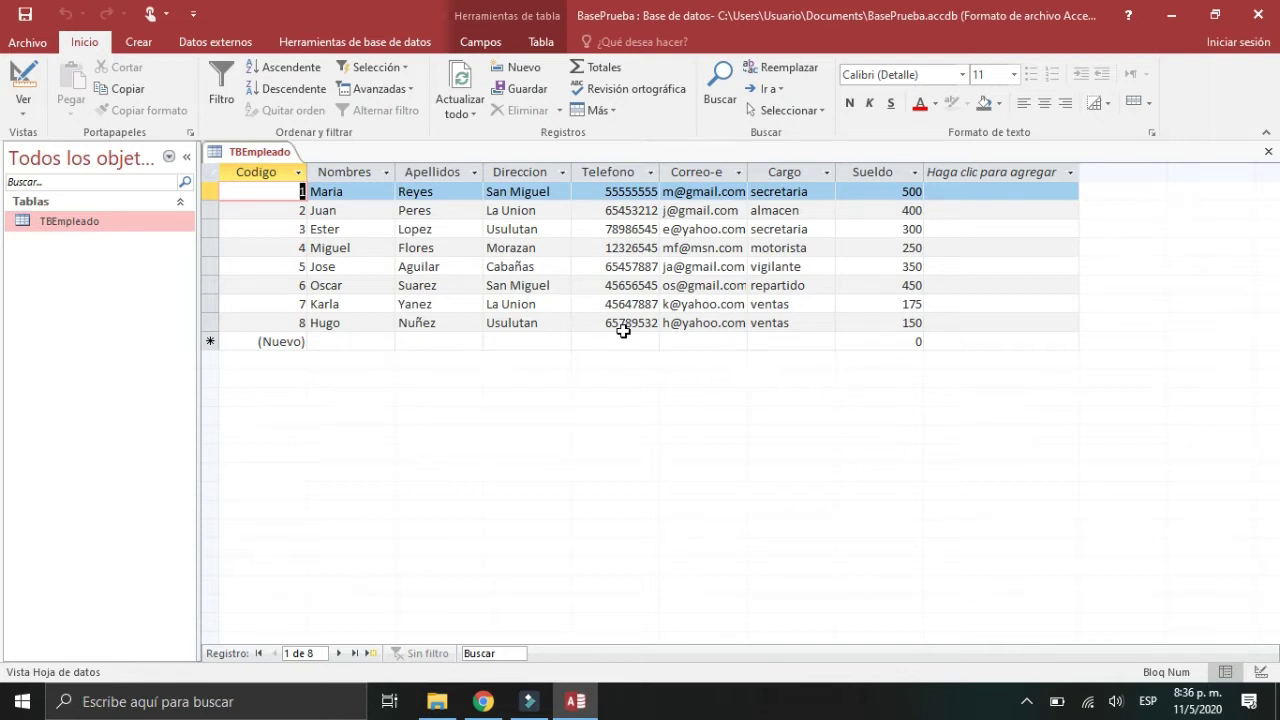
click(1268, 152)
Step: Open TBEmpleado in Vista Diseño, close it, and bring up the Crear ribbon commands
right_click(104, 226)
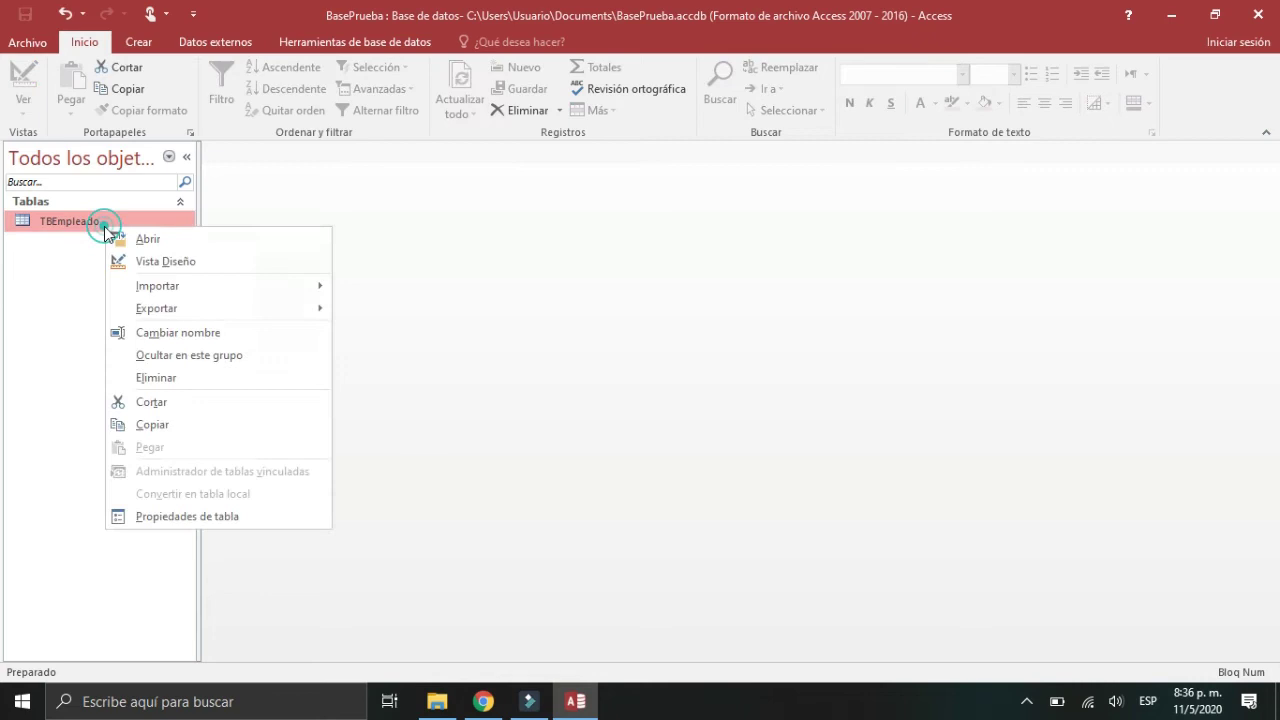
click(141, 262)
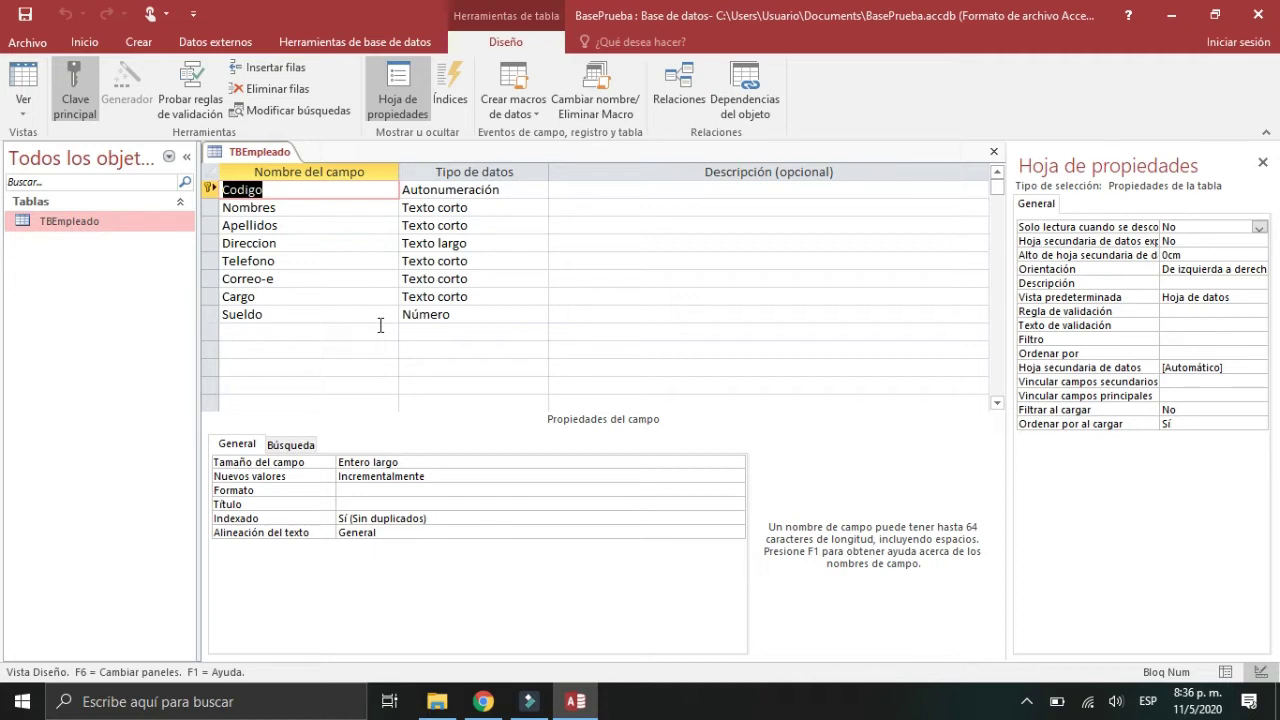
click(995, 157)
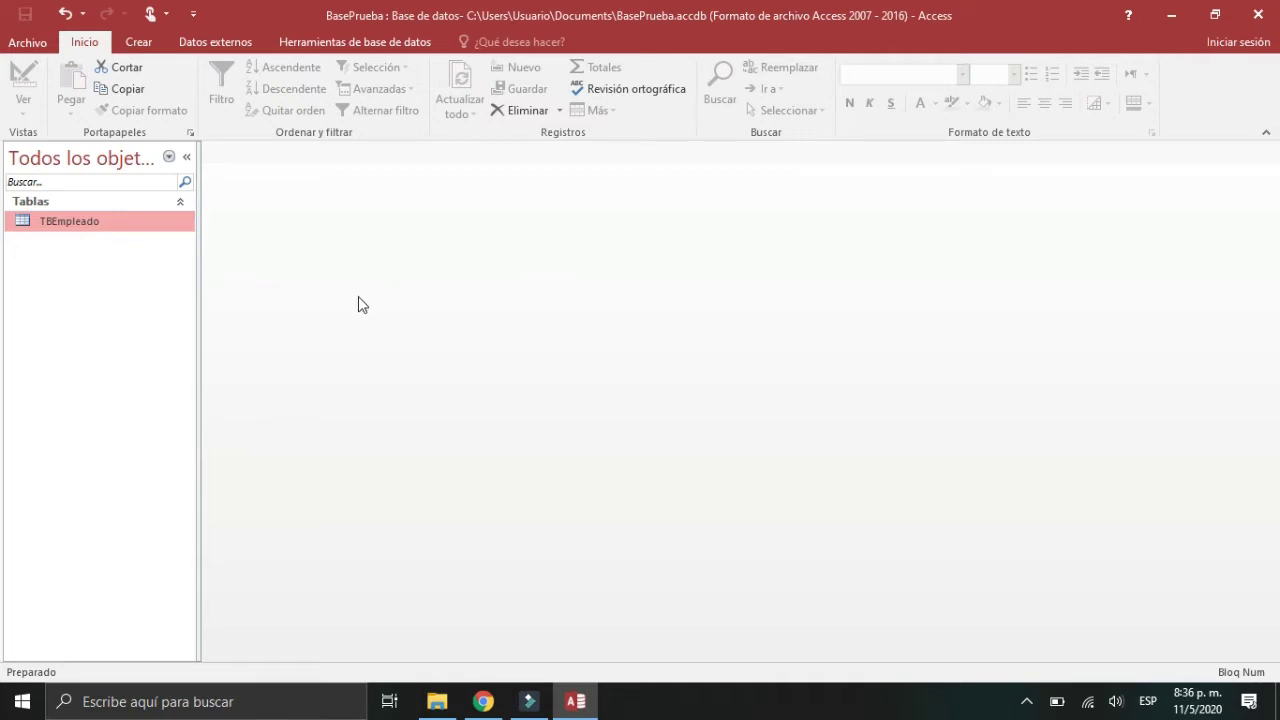
click(139, 42)
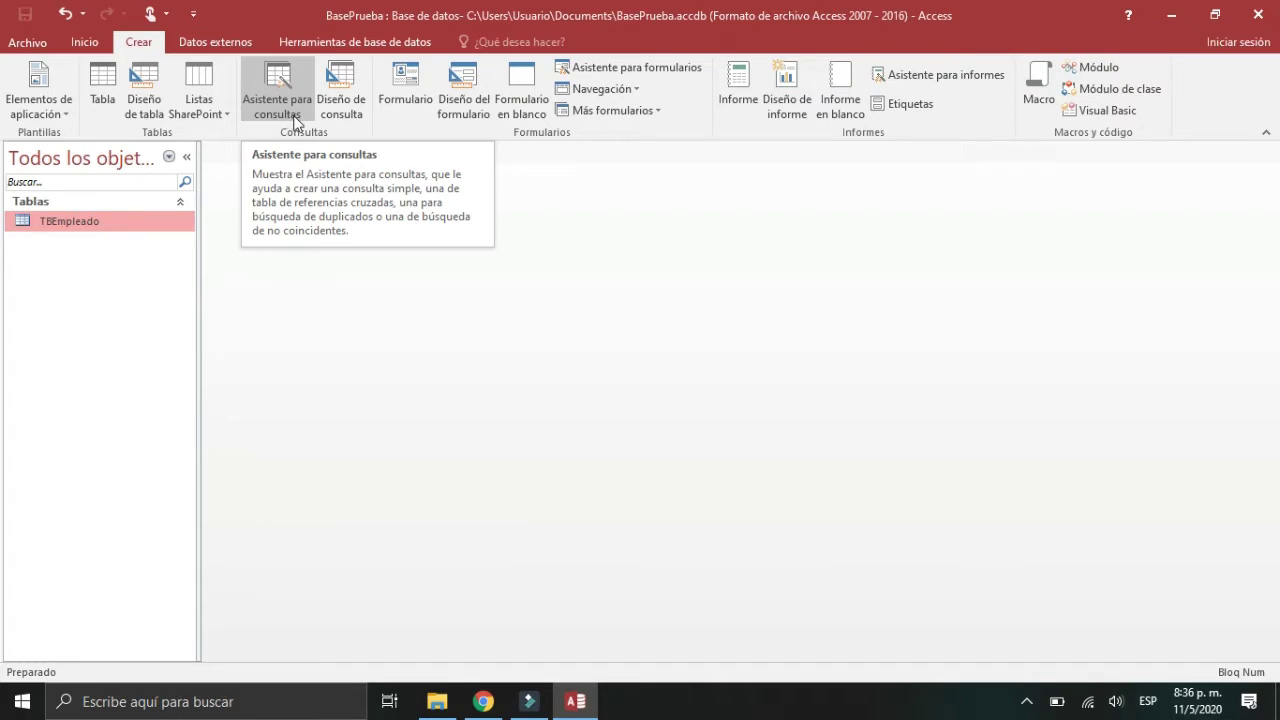
Step: Start a new query design and add TBEmpleado from the Mostrar tabla dialog
click(349, 104)
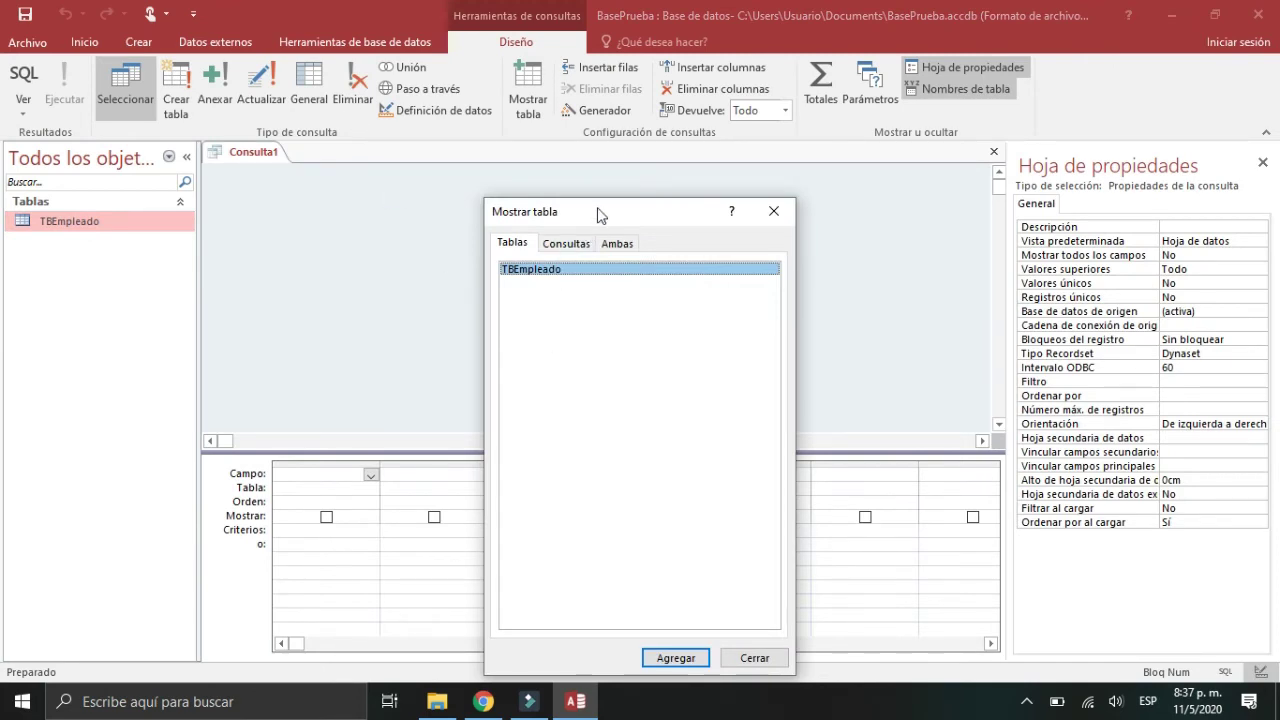
drag(600, 214, 582, 111)
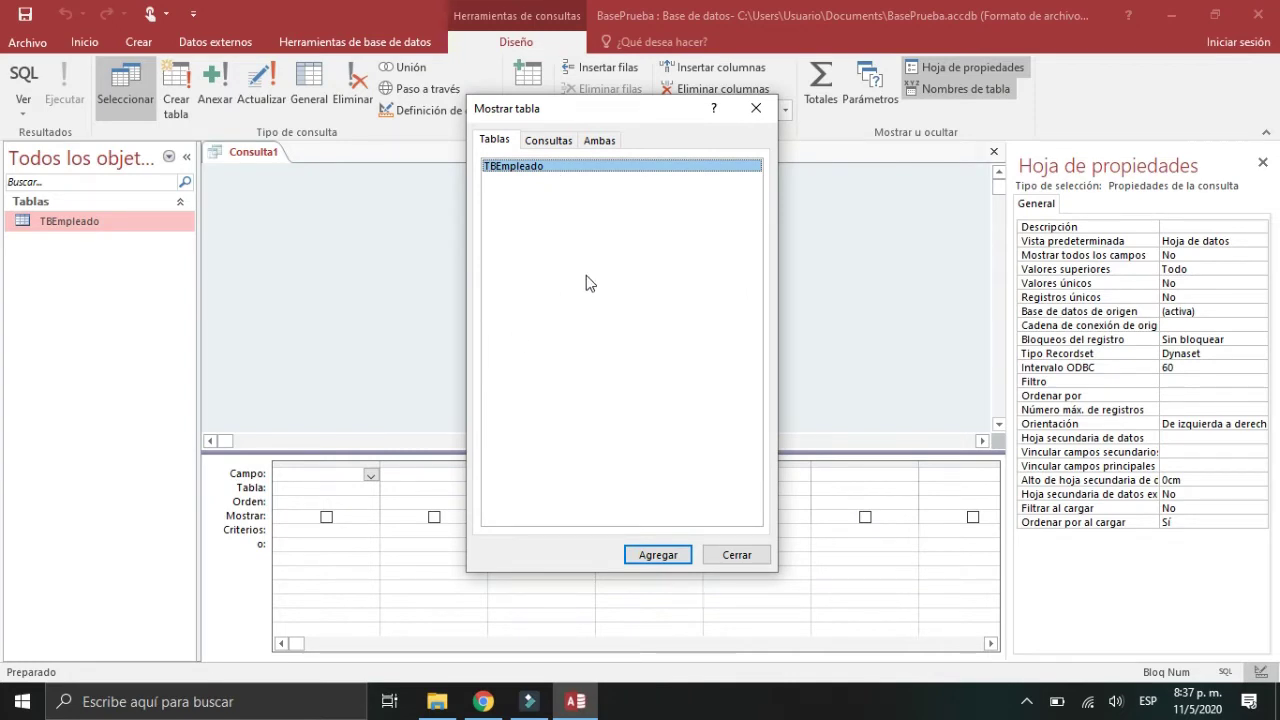
double_click(546, 168)
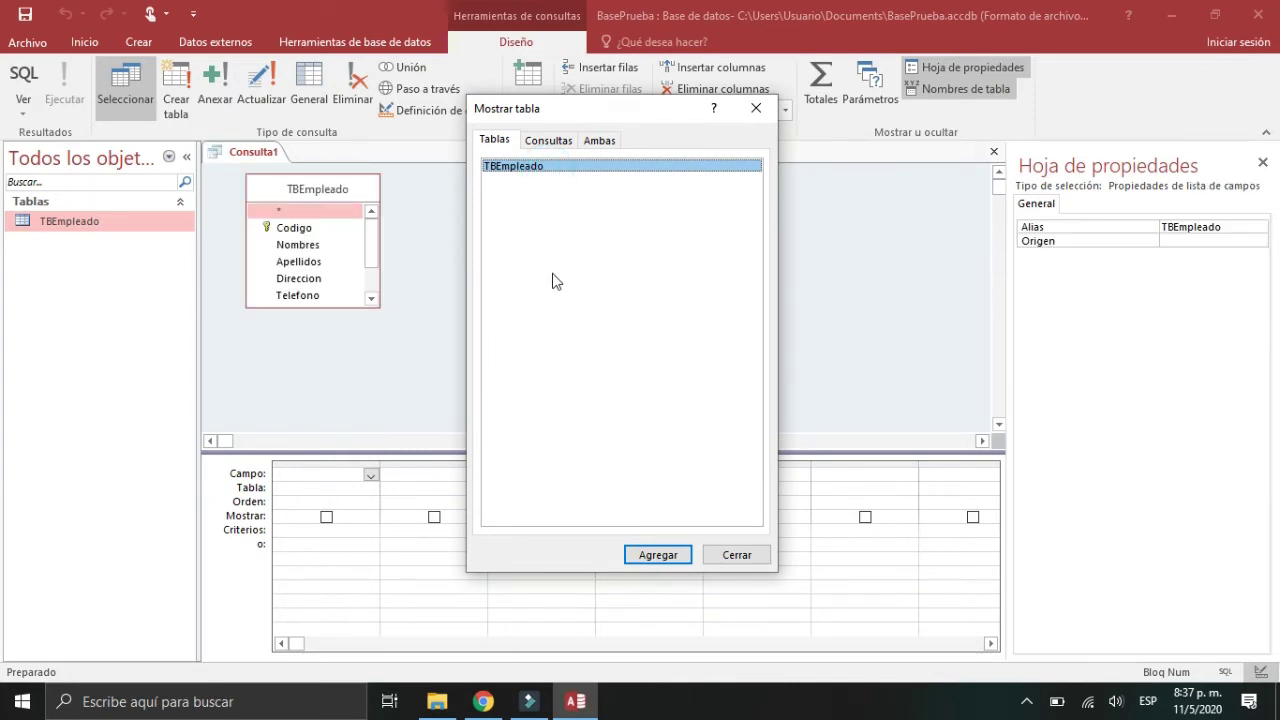
click(741, 560)
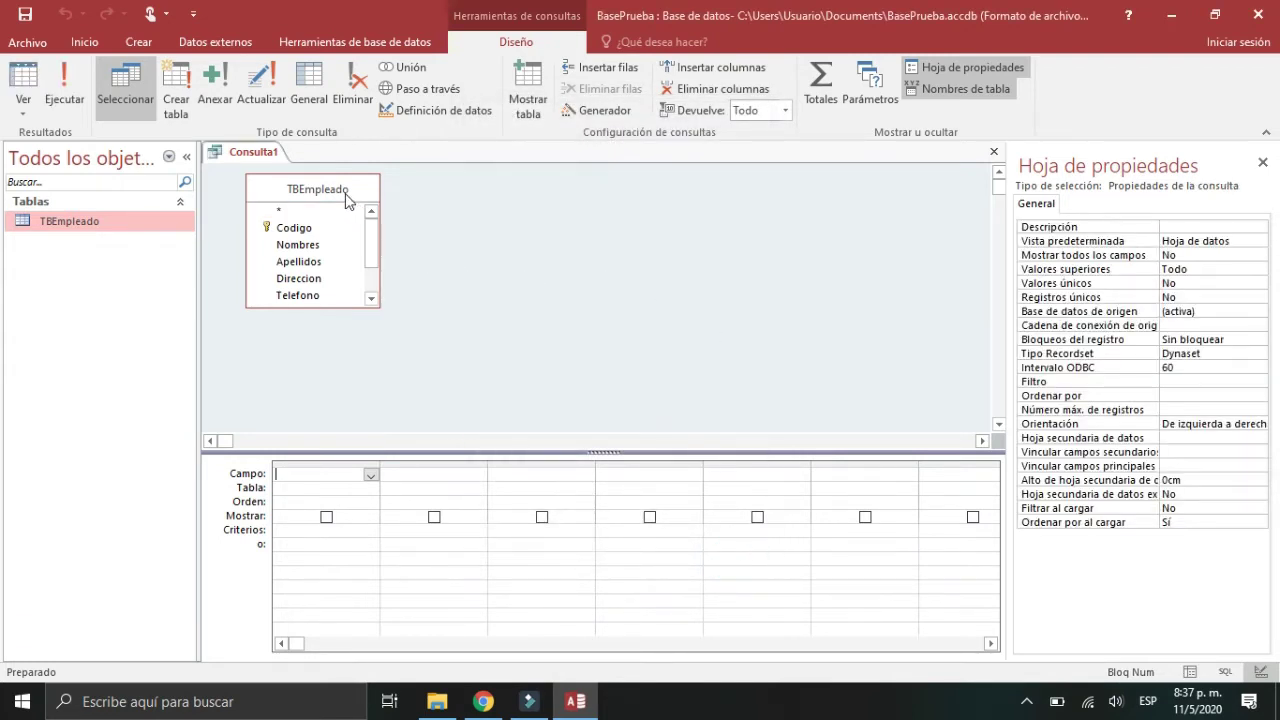
Step: Put Nombres, Apellidos, Direccion and Sueldo in the query grid and view the results
drag(346, 199, 351, 199)
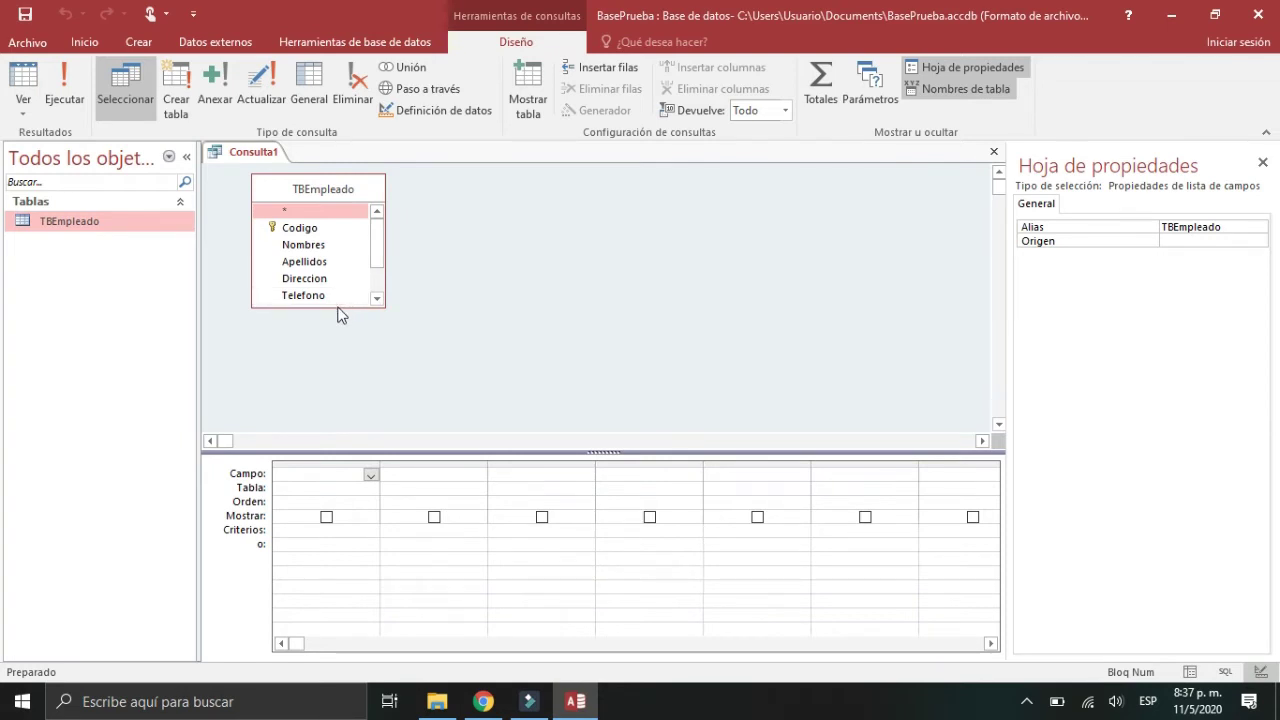
drag(330, 307, 334, 381)
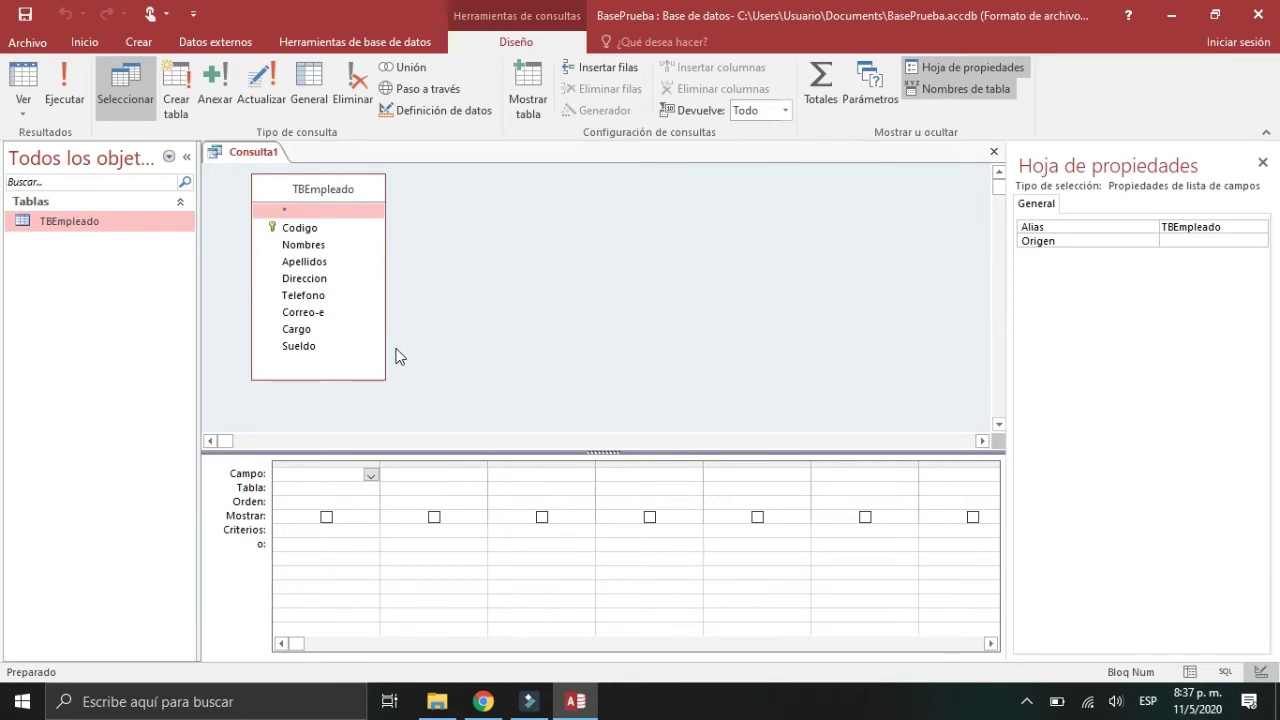
double_click(304, 245)
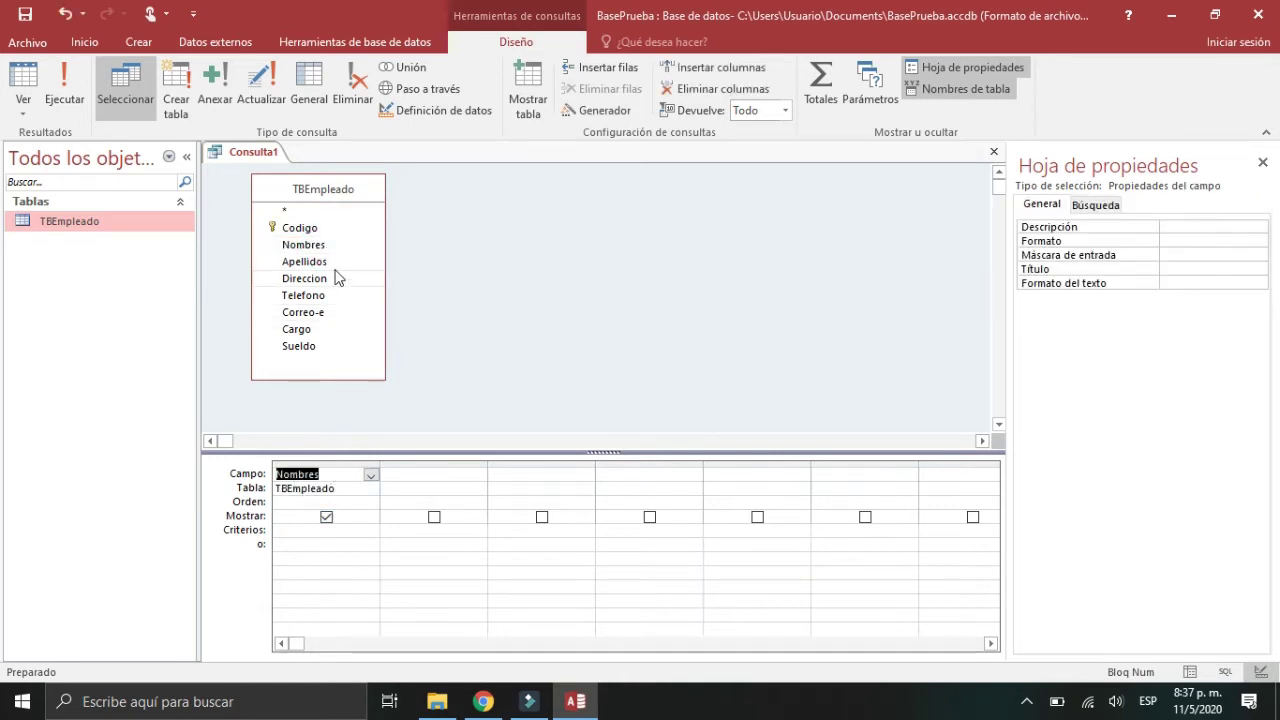
drag(334, 264, 448, 478)
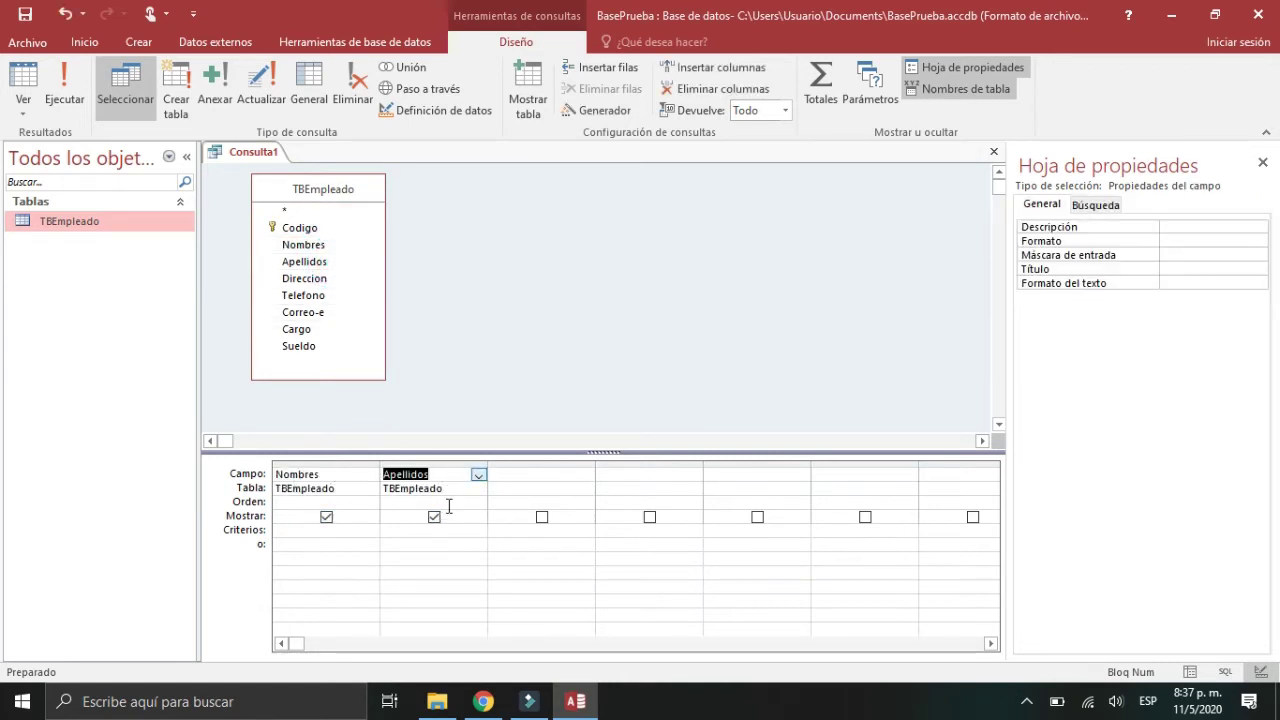
double_click(335, 280)
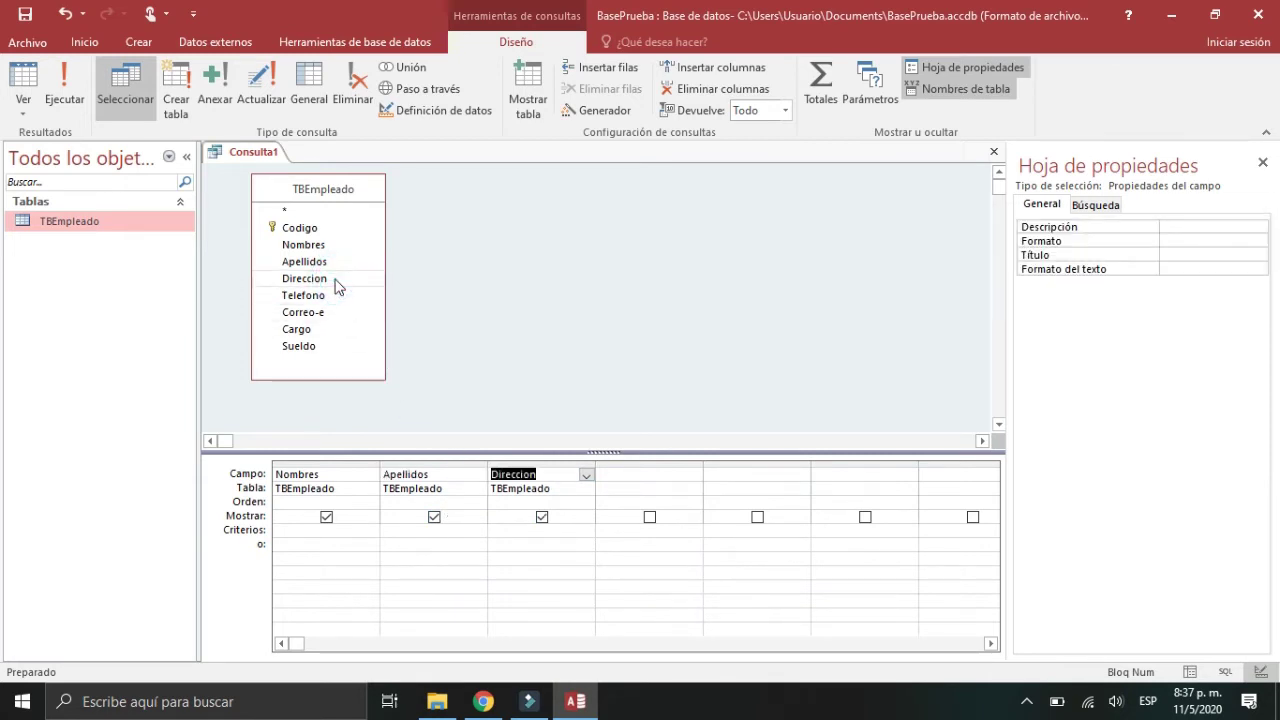
double_click(300, 346)
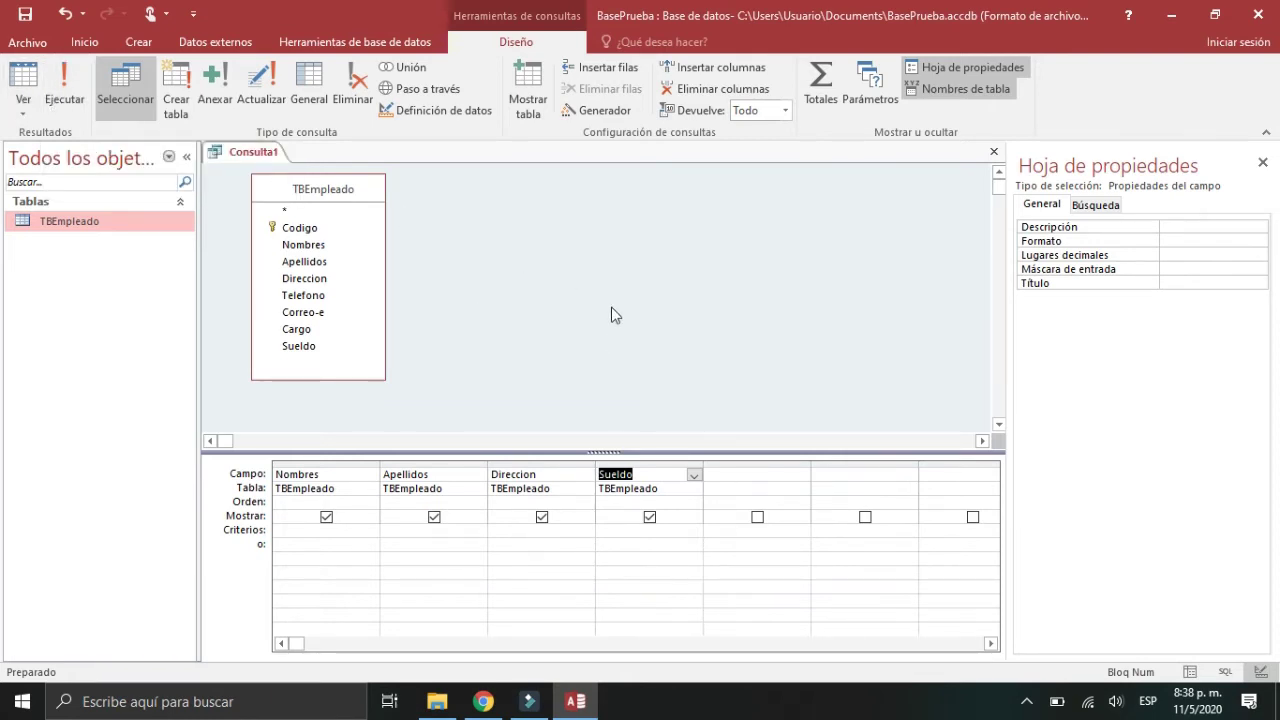
click(1189, 672)
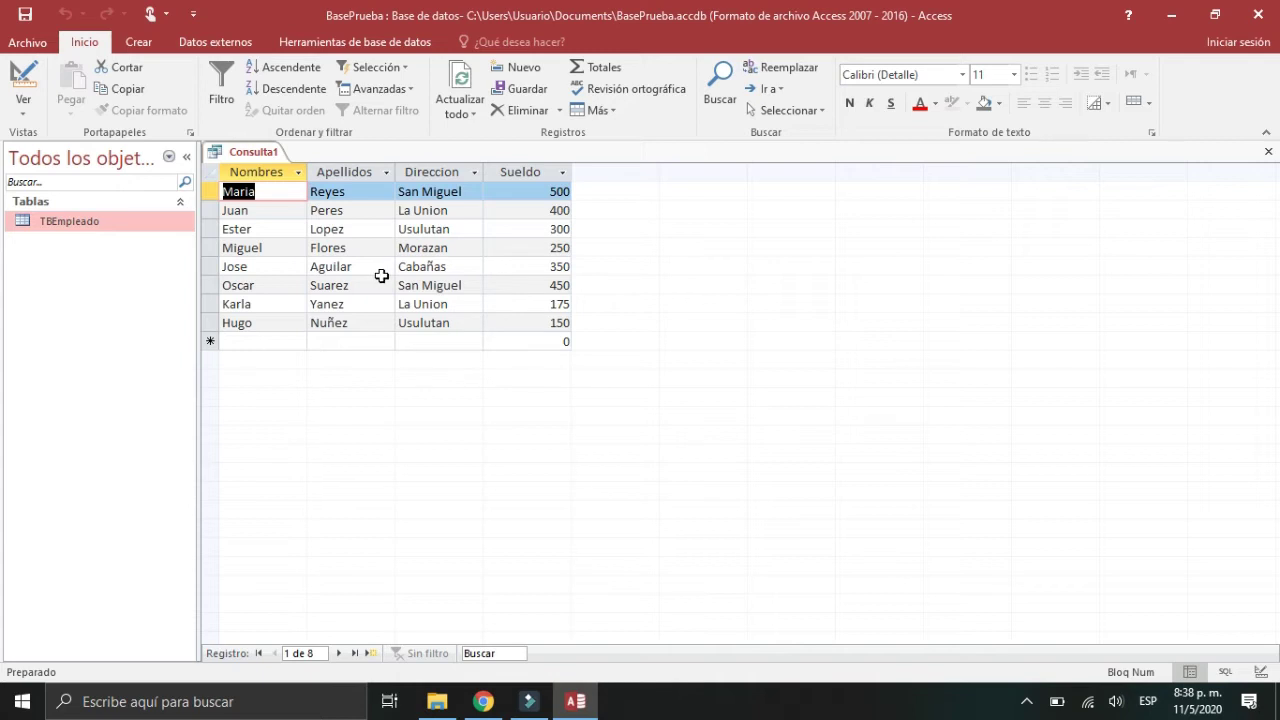
Step: Return Consulta1 from its eight-employee results to Design view
click(1260, 672)
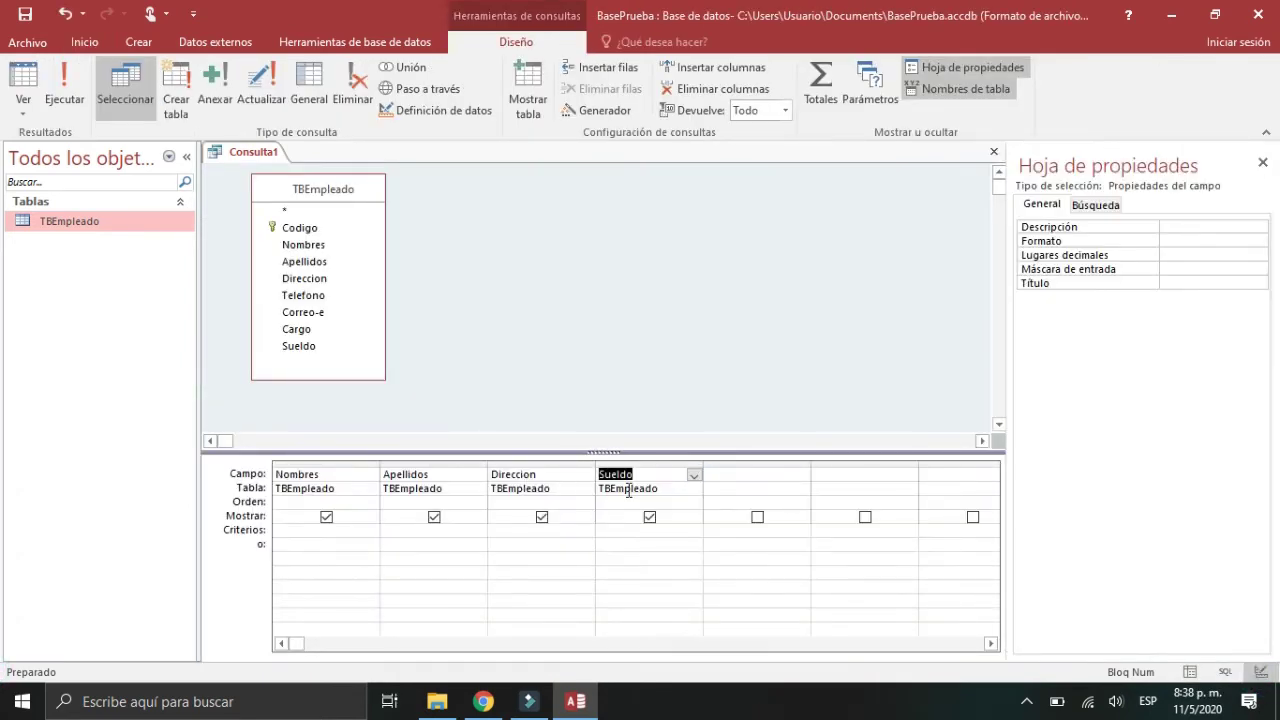
Step: Clear the Sueldo and Direccion columns from the query design grid
click(694, 476)
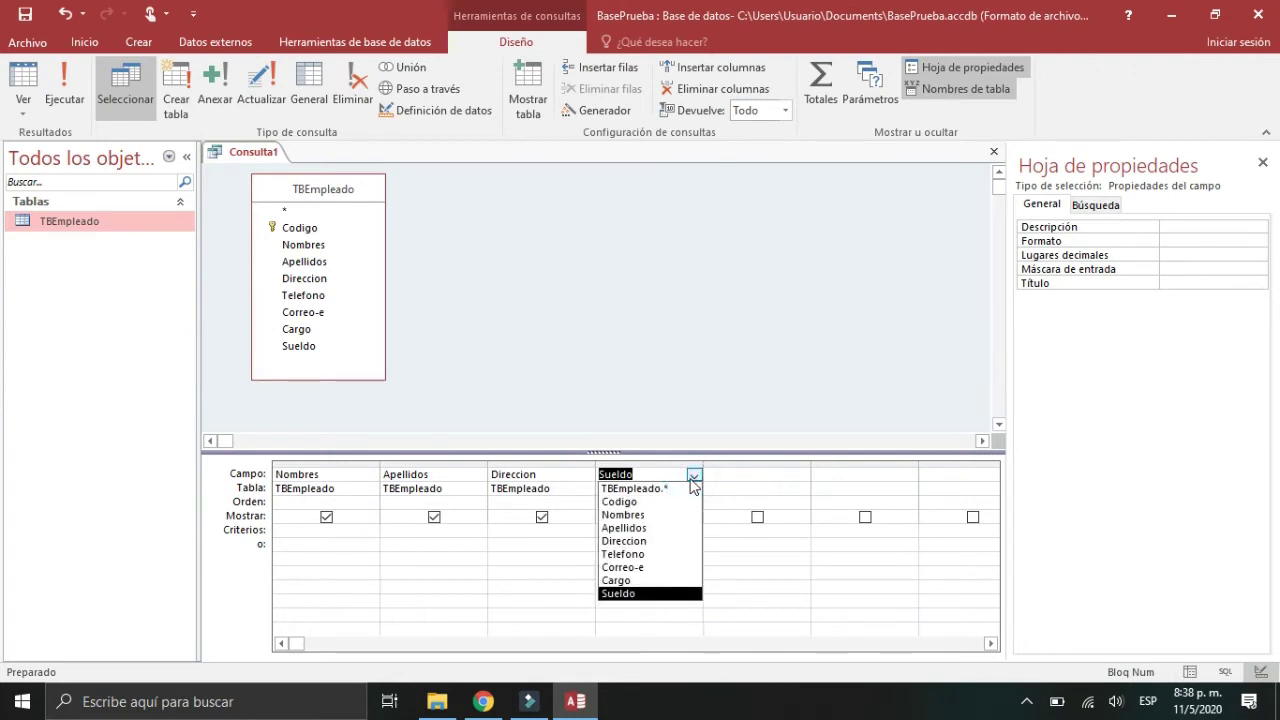
click(589, 479)
click(638, 479)
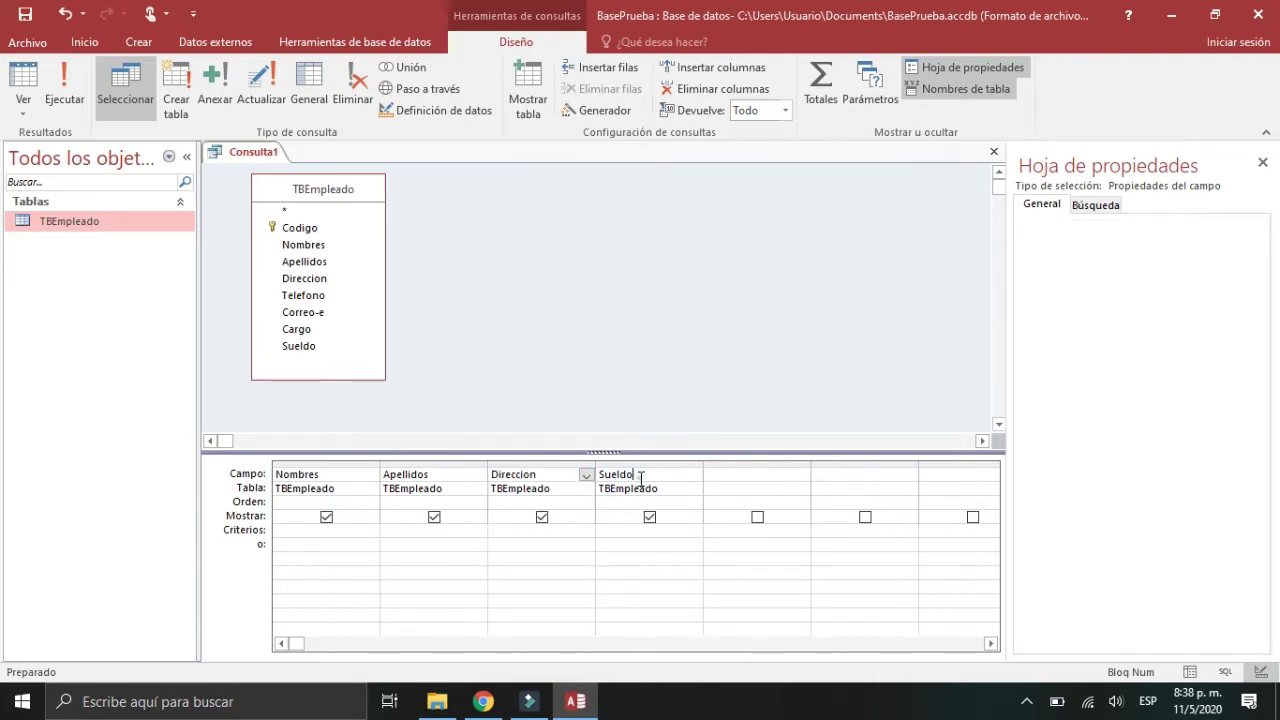
key(BackSpace)
key(BackSpace)
key(BackSpace)
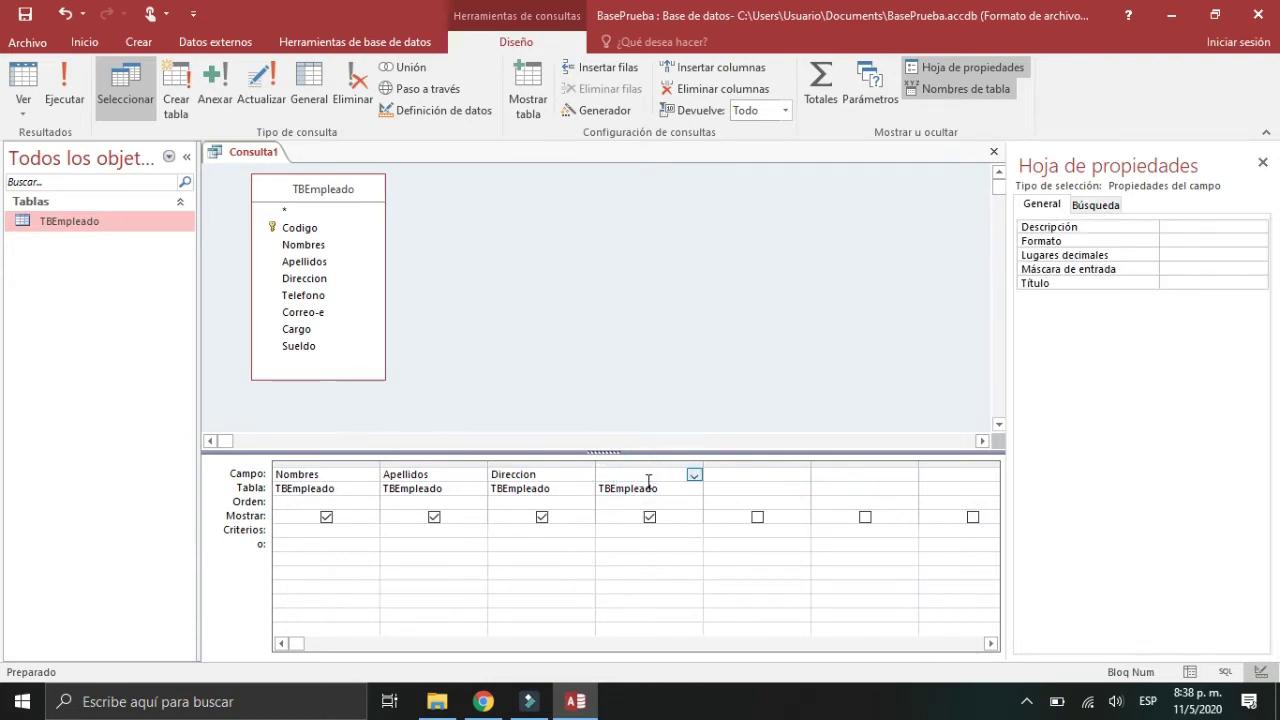
click(660, 488)
click(562, 488)
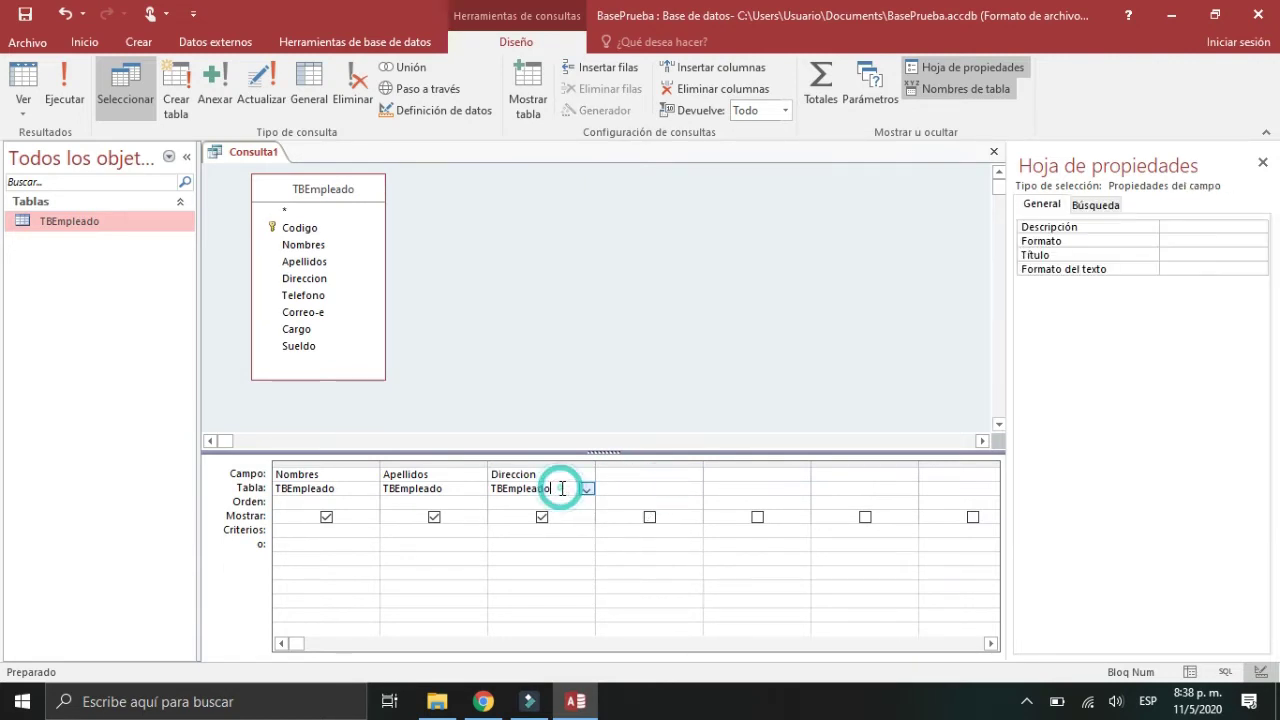
key(BackSpace)
key(BackSpace)
key(BackSpace)
key(BackSpace)
key(BackSpace)
key(BackSpace)
key(BackSpace)
key(BackSpace)
key(BackSpace)
key(BackSpace)
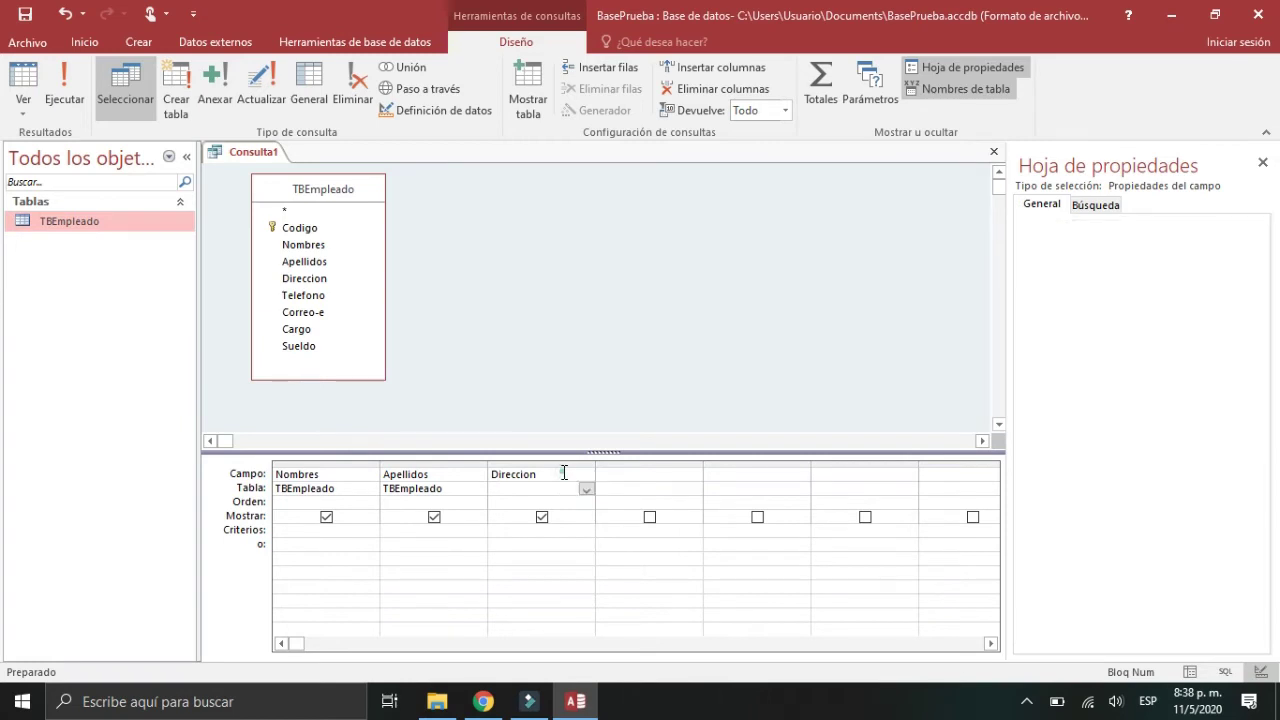
click(564, 473)
key(BackSpace)
key(BackSpace)
key(BackSpace)
key(BackSpace)
key(BackSpace)
key(BackSpace)
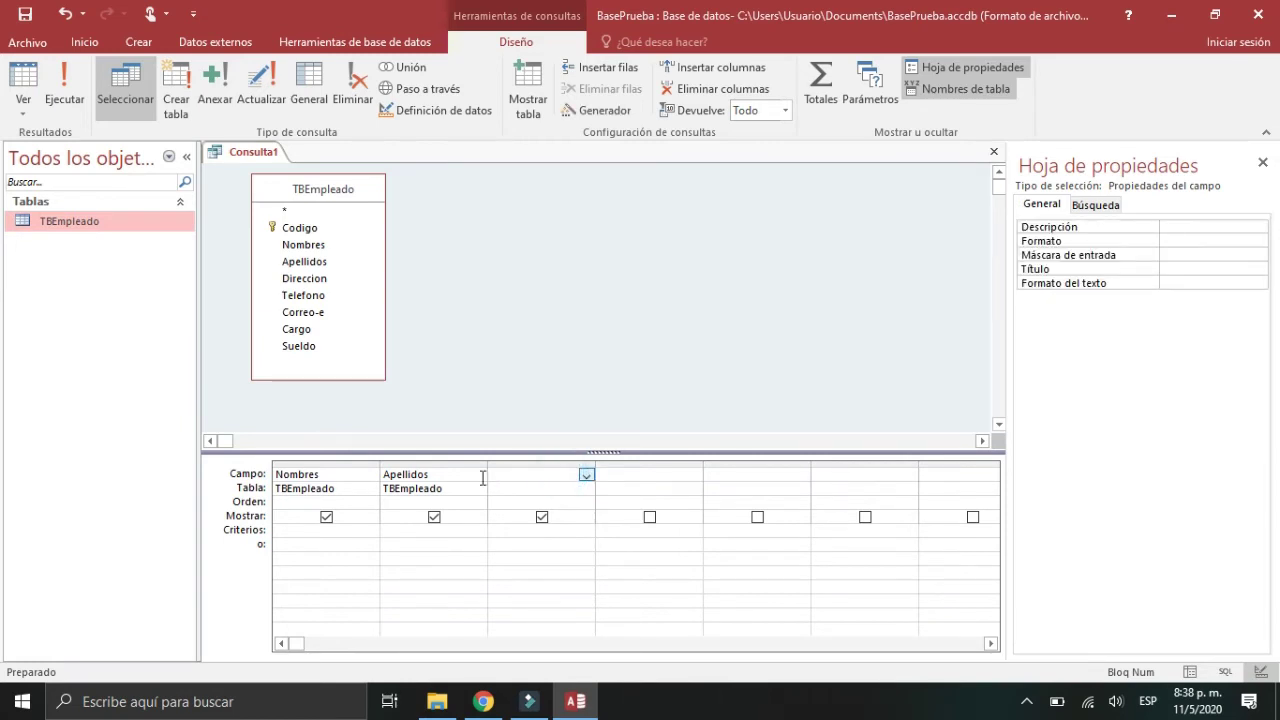
Step: Clear the Apellidos and Nombres columns and select TBEmpleado's * entry
click(458, 474)
key(BackSpace)
key(BackSpace)
key(BackSpace)
key(BackSpace)
key(BackSpace)
key(BackSpace)
key(BackSpace)
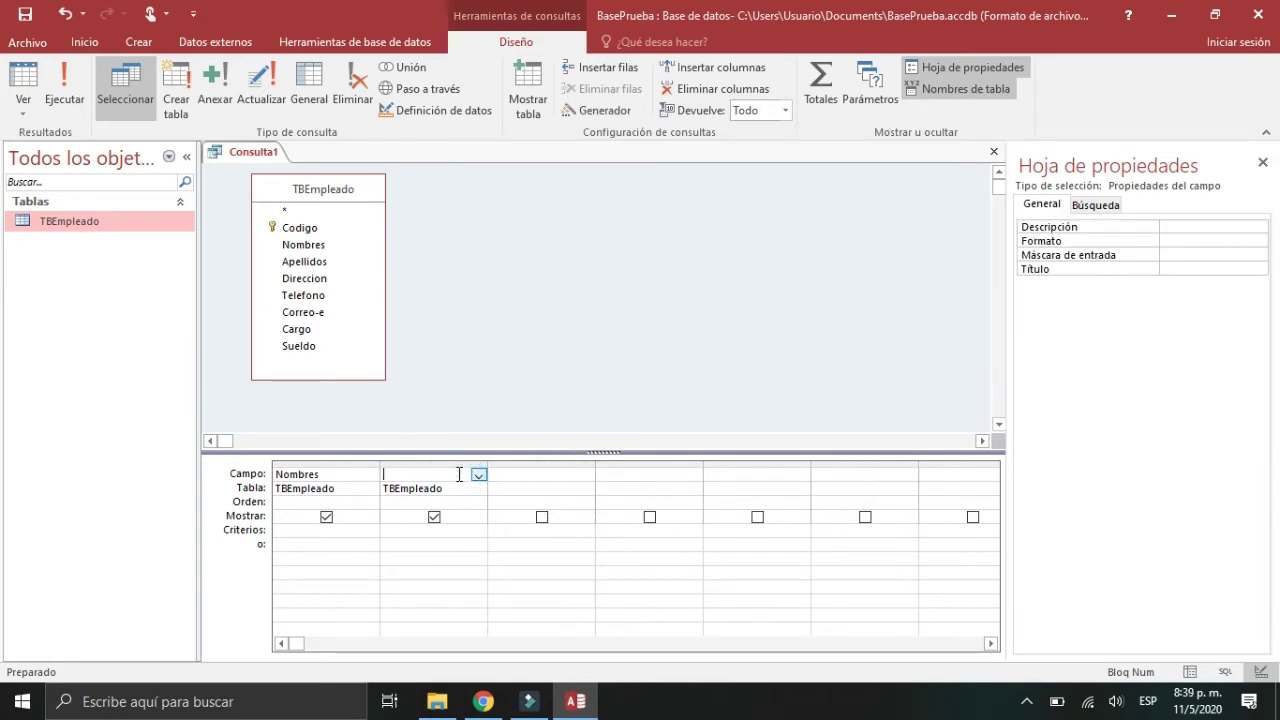
click(451, 488)
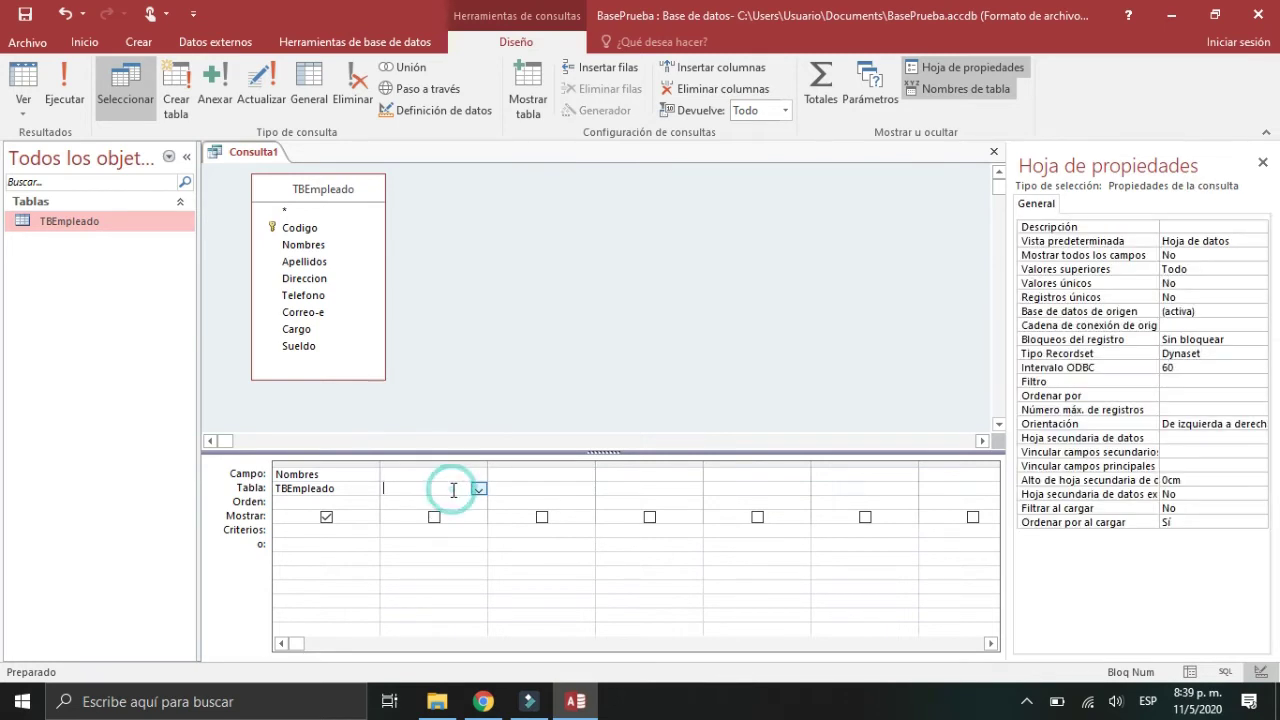
click(358, 475)
key(BackSpace)
key(BackSpace)
key(BackSpace)
key(BackSpace)
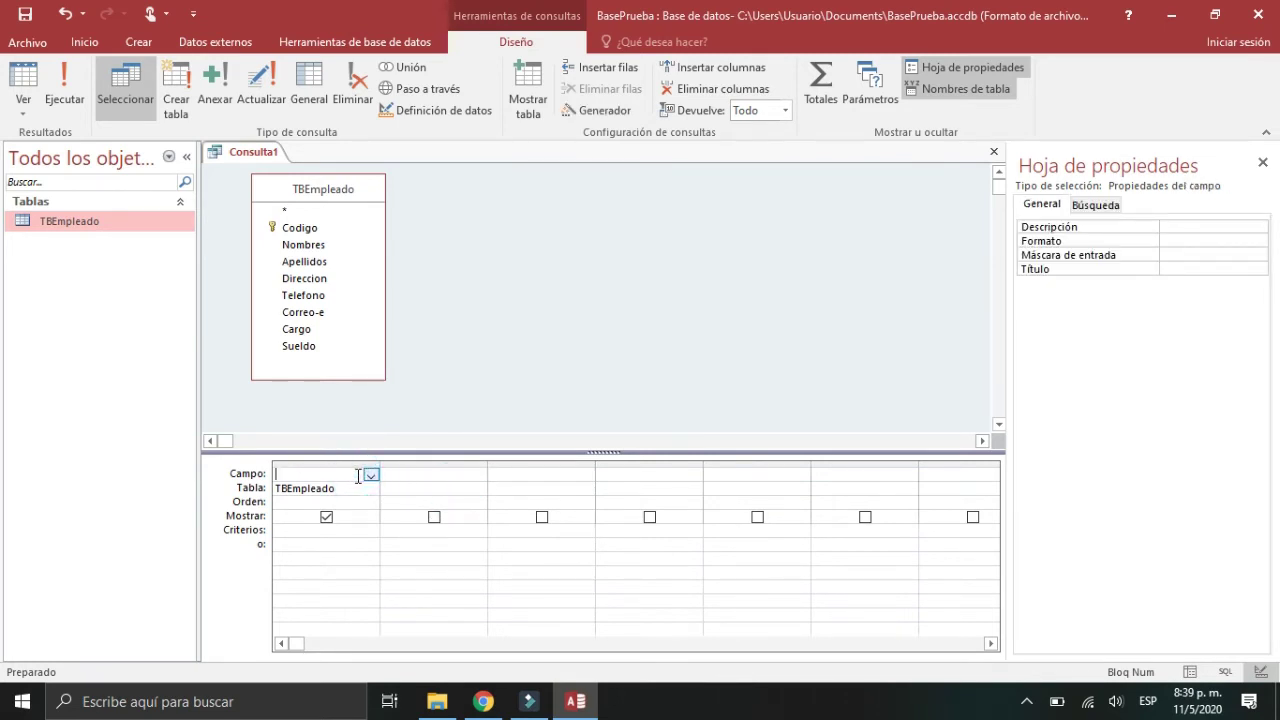
click(352, 487)
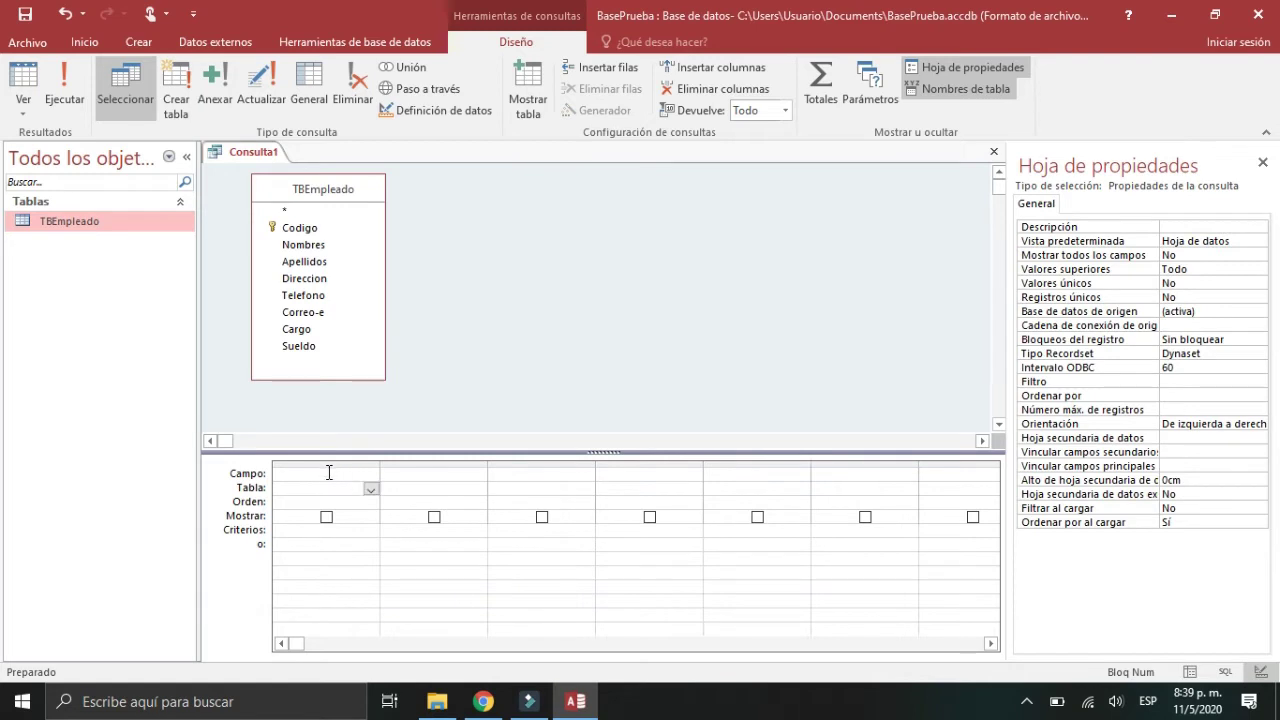
click(325, 471)
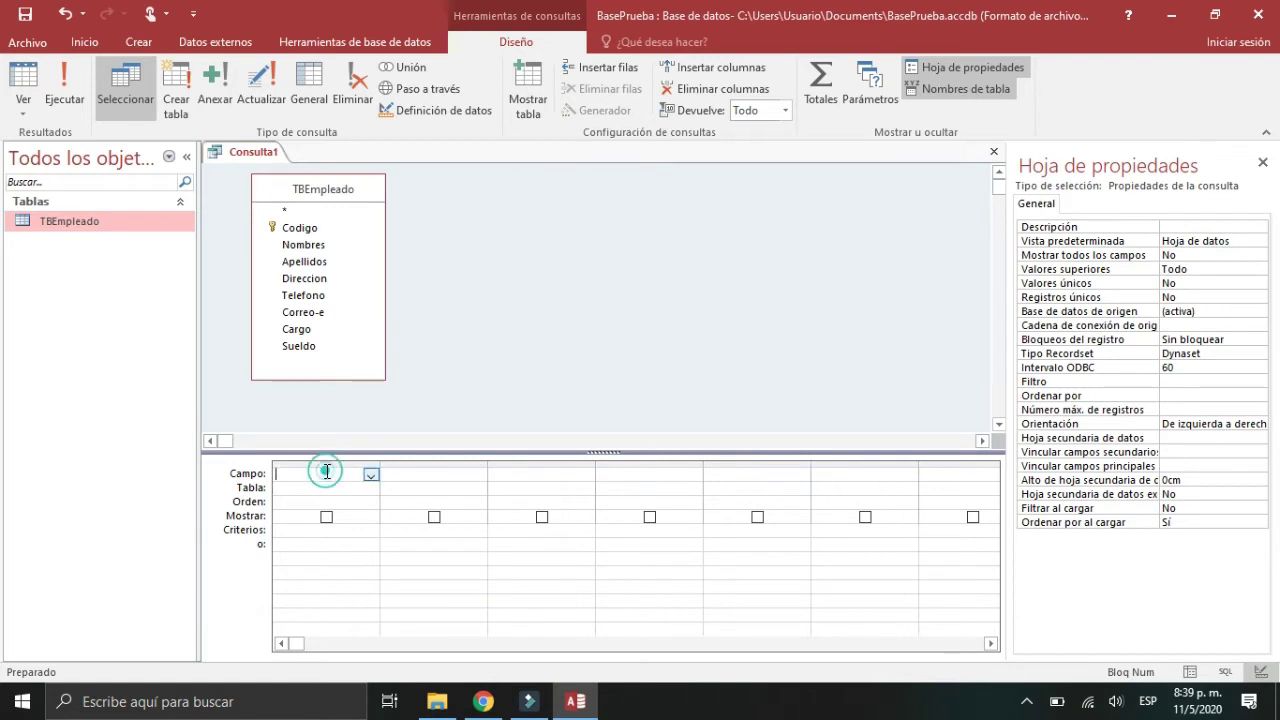
click(295, 212)
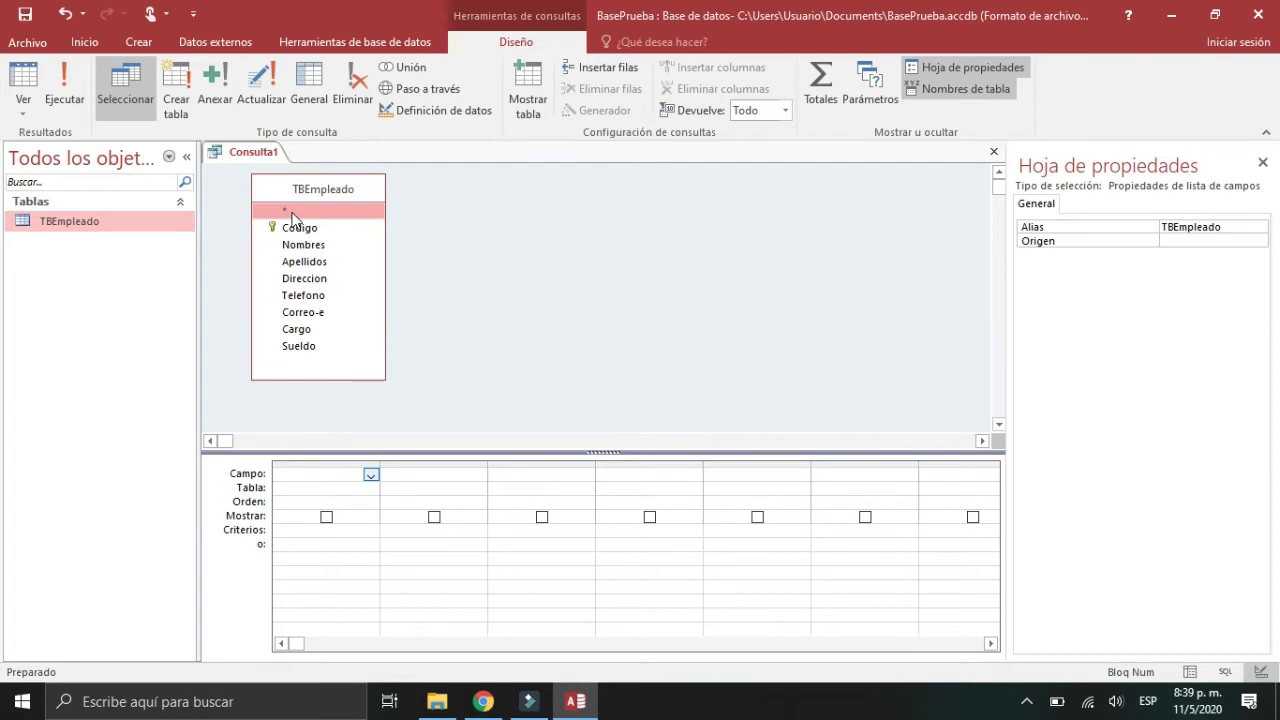
Step: Add TBEmpleado.* to the first column, check all eight records, then return to Design view
double_click(292, 212)
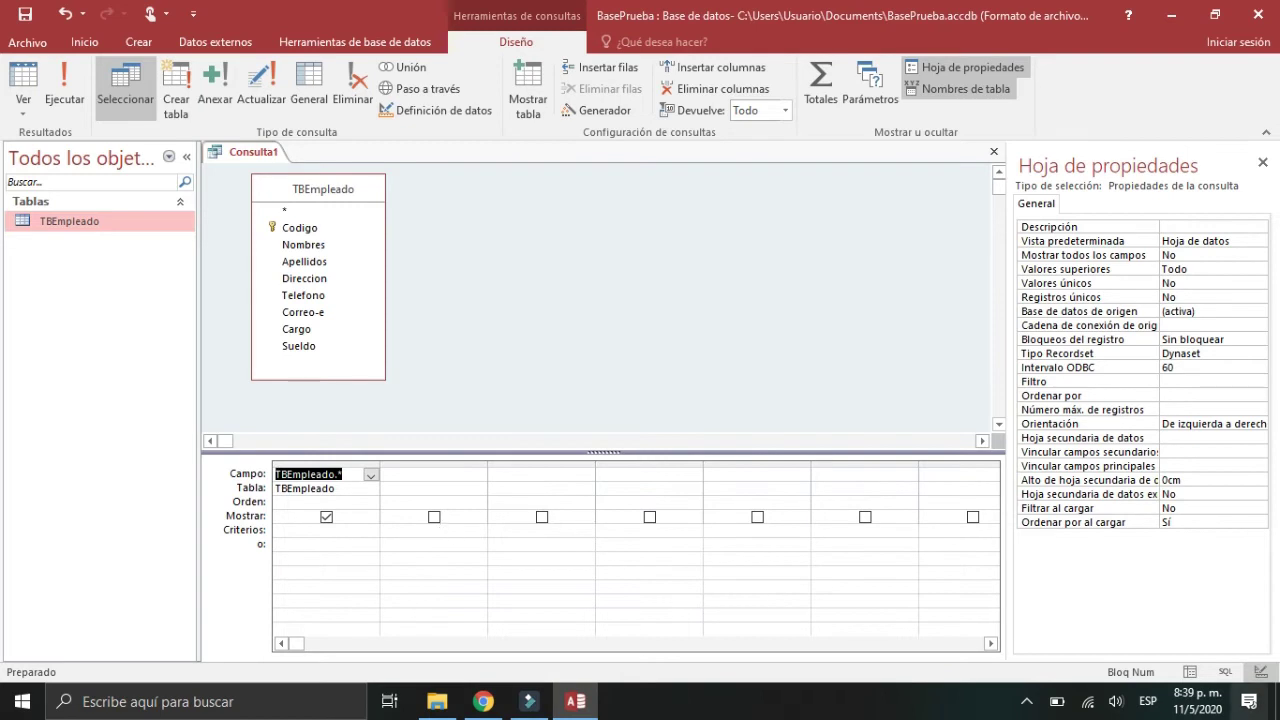
click(1189, 674)
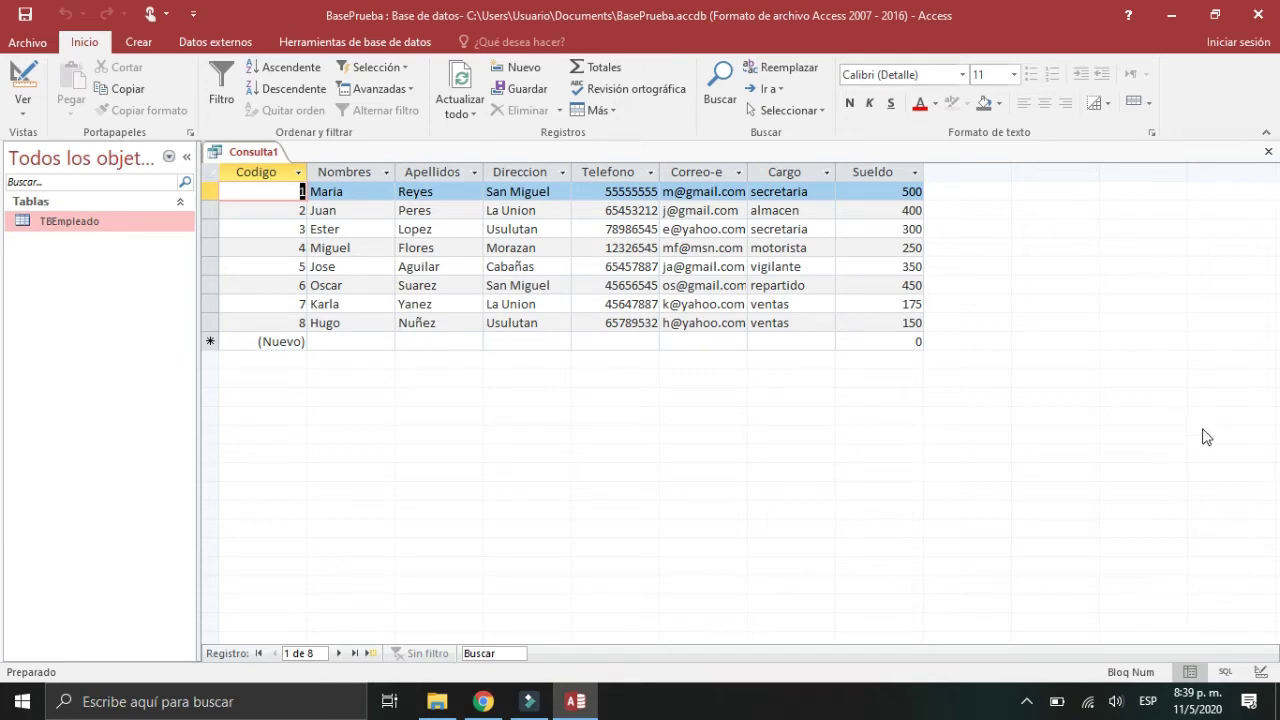
click(1259, 672)
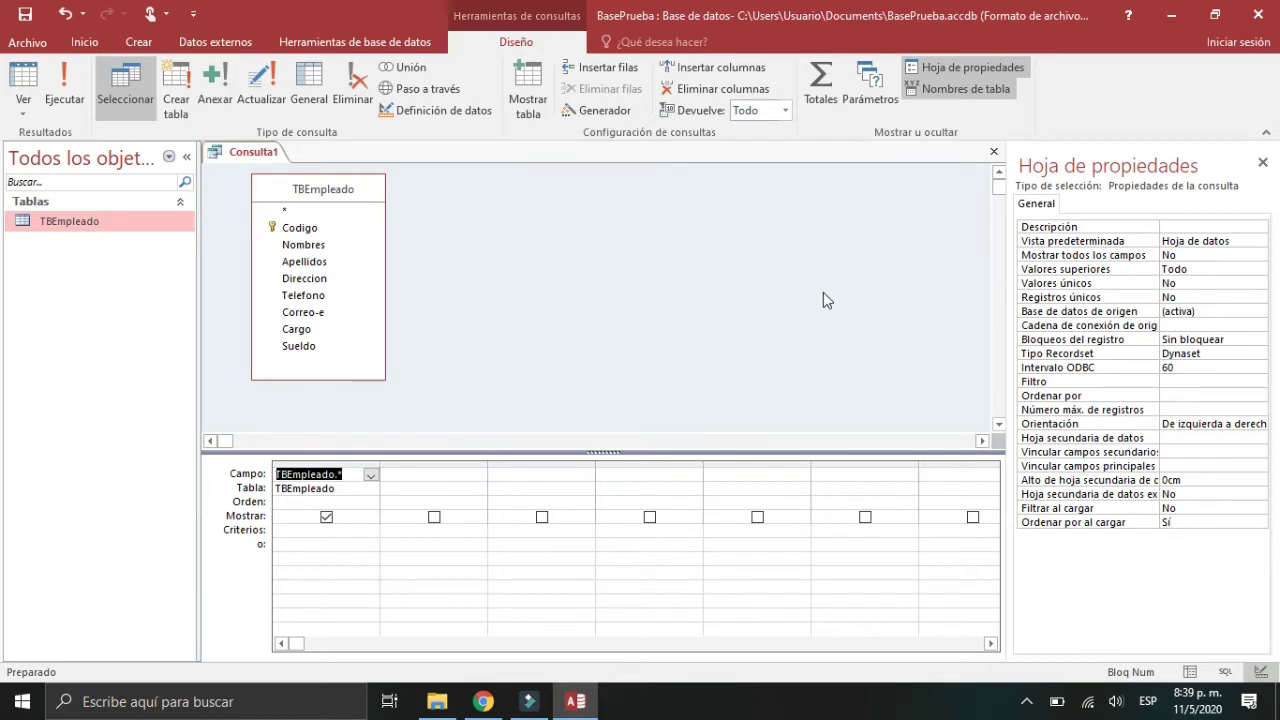
Step: Close Consulta1 and save it as 'ConsultaTBempleadosTodo'
click(994, 153)
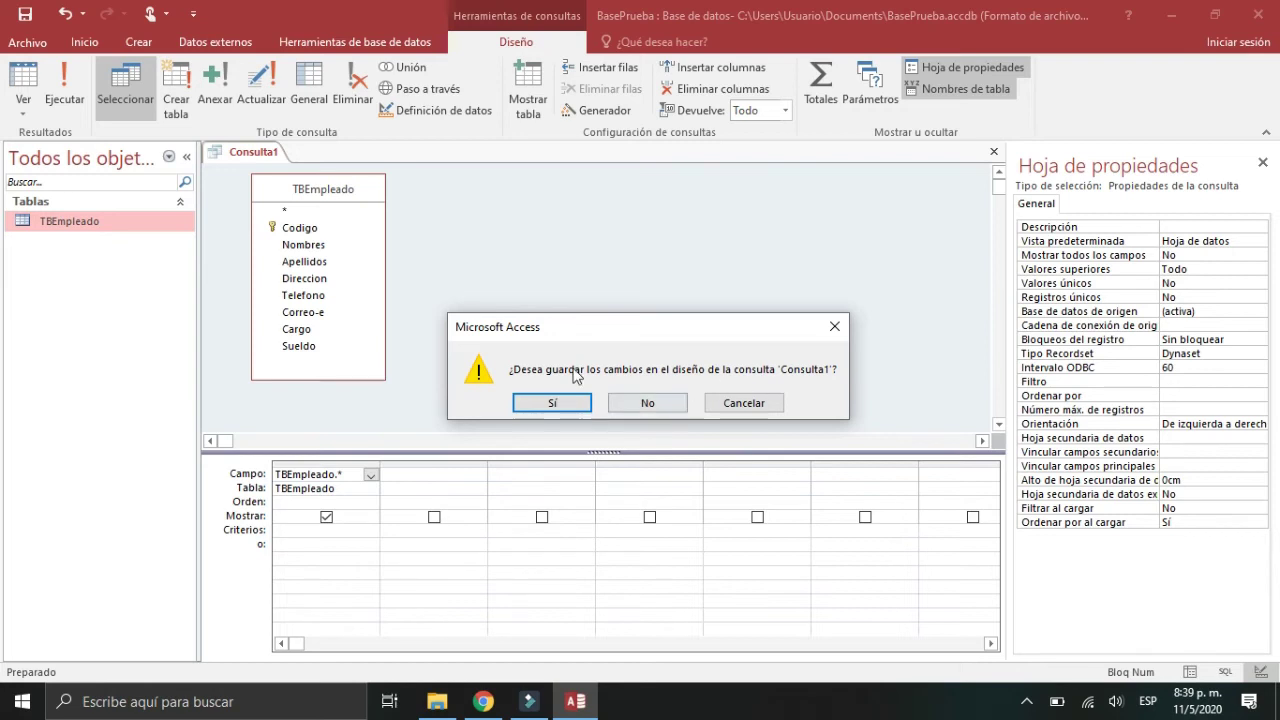
click(555, 403)
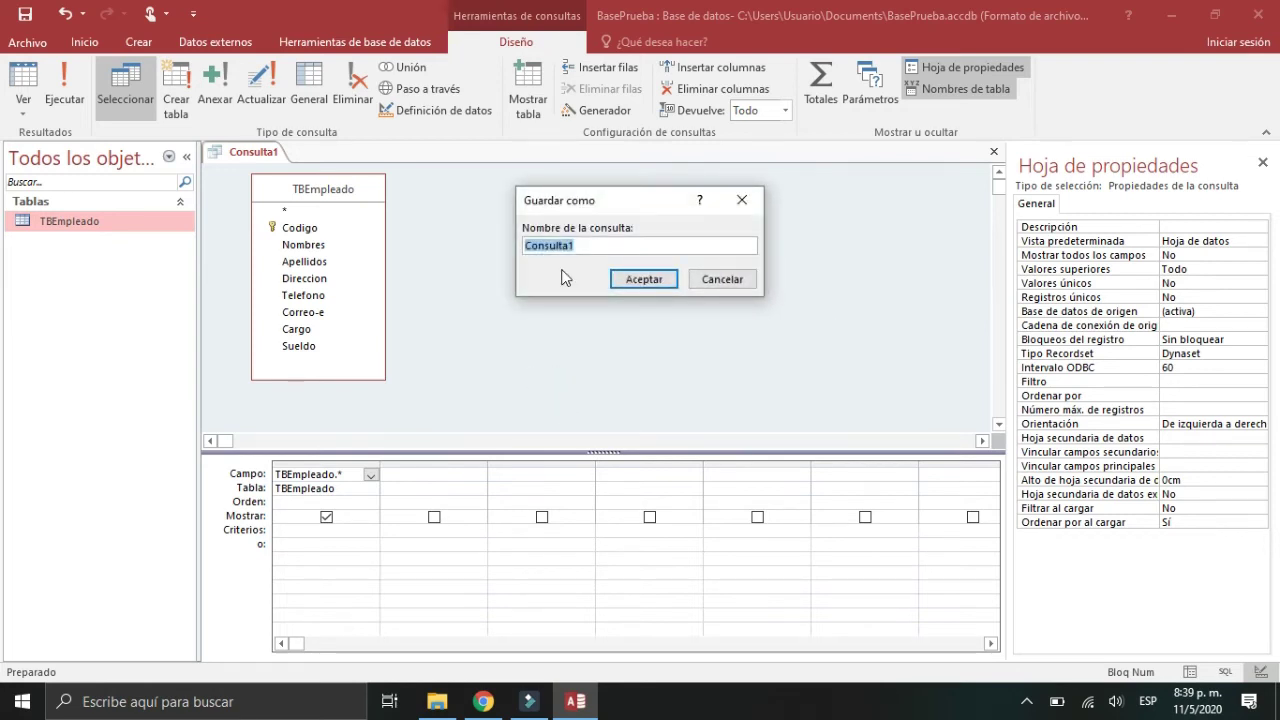
text(C)
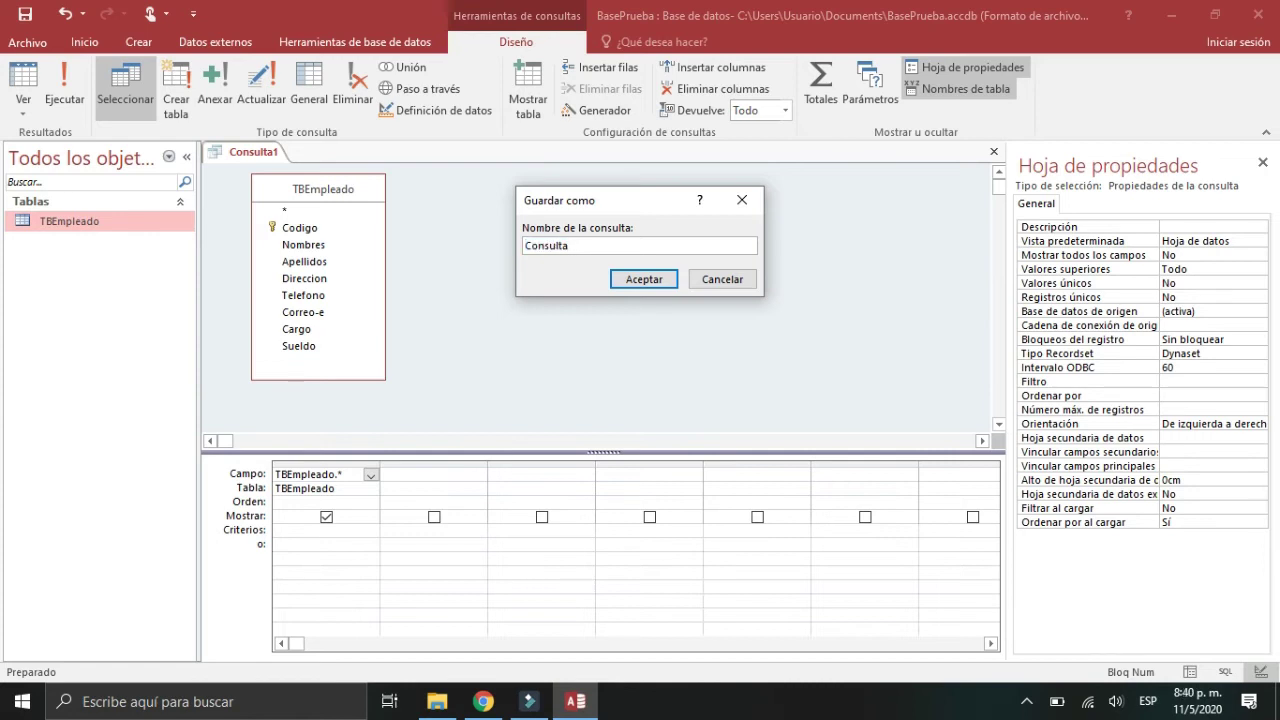
key(Caps_Lock)
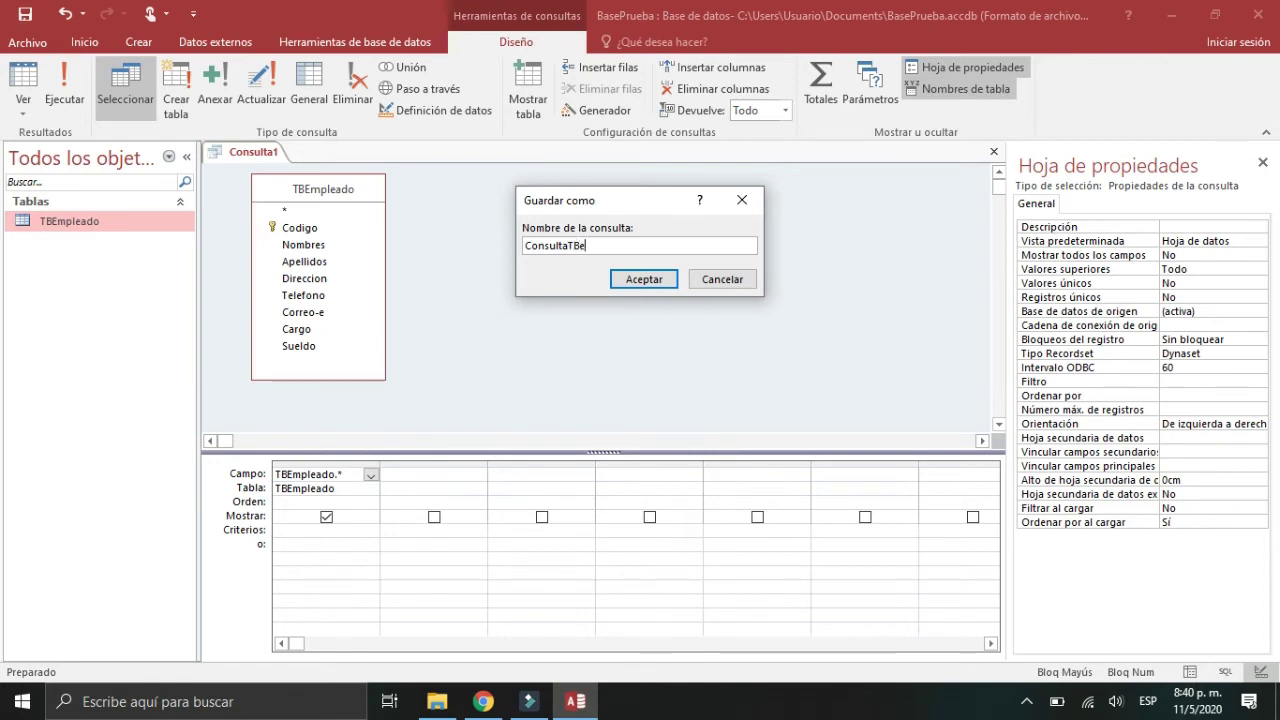
key(Caps_Lock)
key(BackSpace)
text(mpleado)
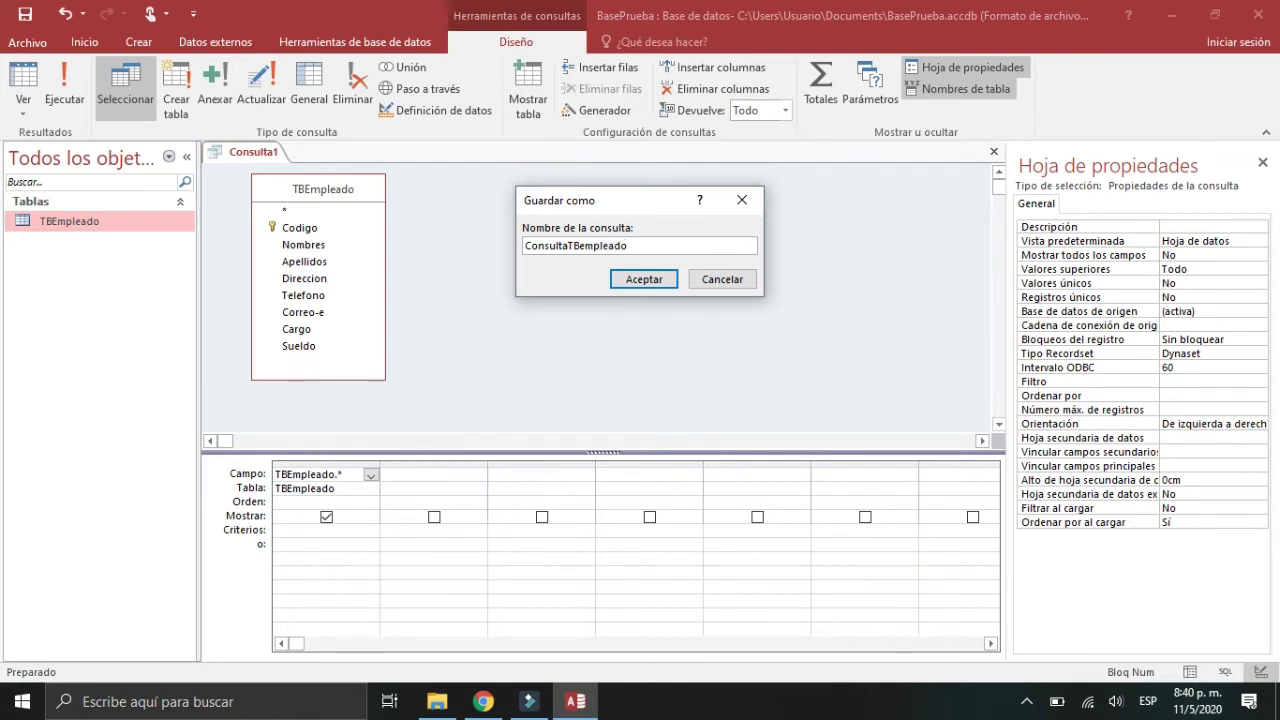
text(sTodo)
click(630, 280)
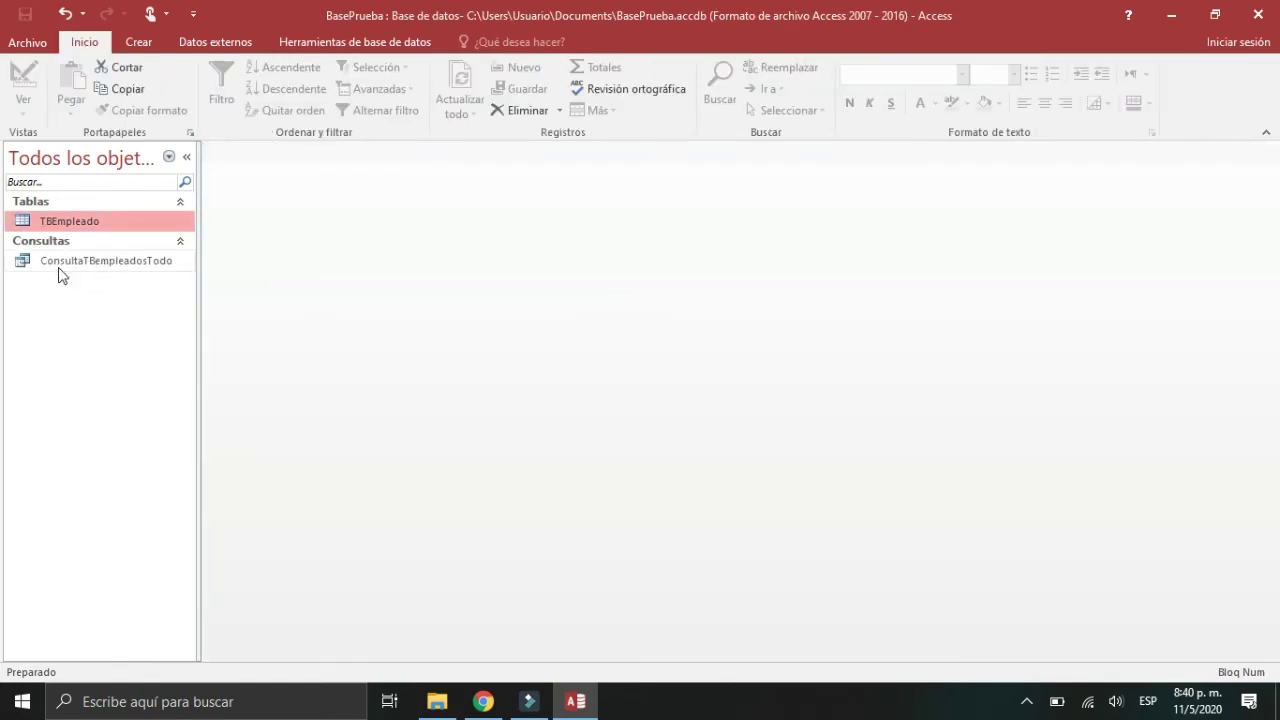
Step: Open ConsultaTBempleadosTodo from Consultas, close it, and show the Crear commands
double_click(65, 262)
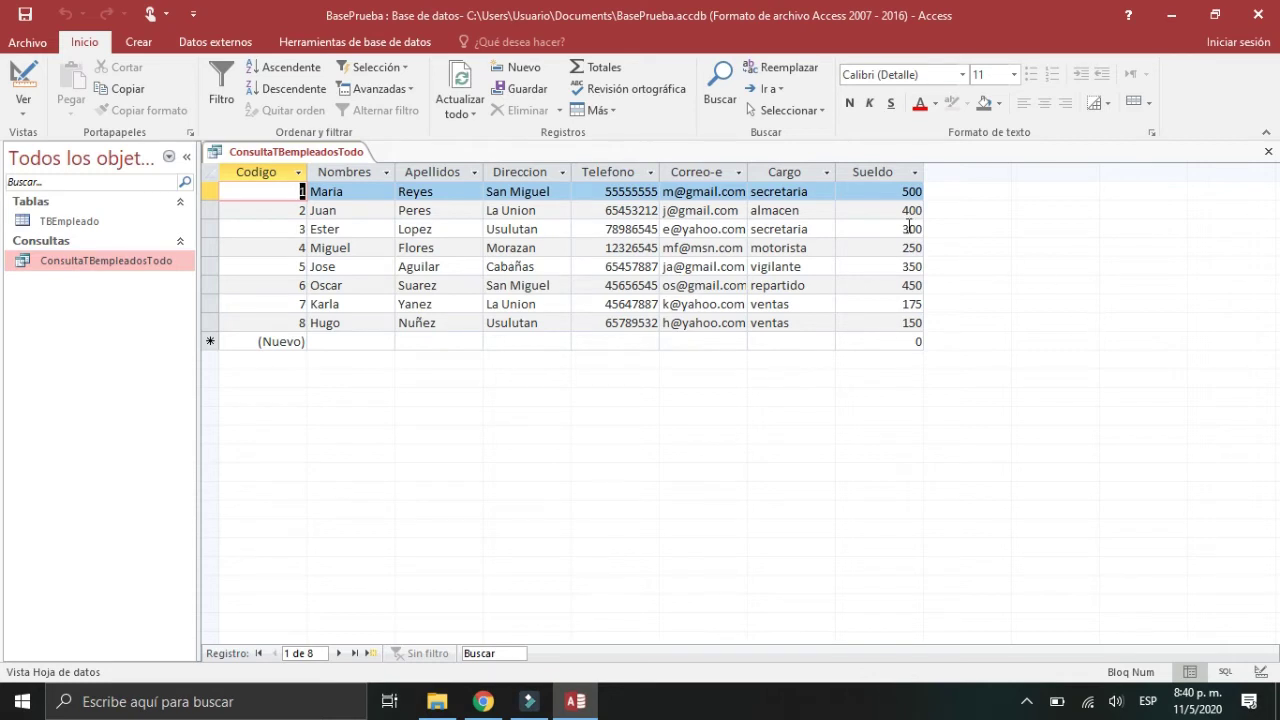
click(1268, 155)
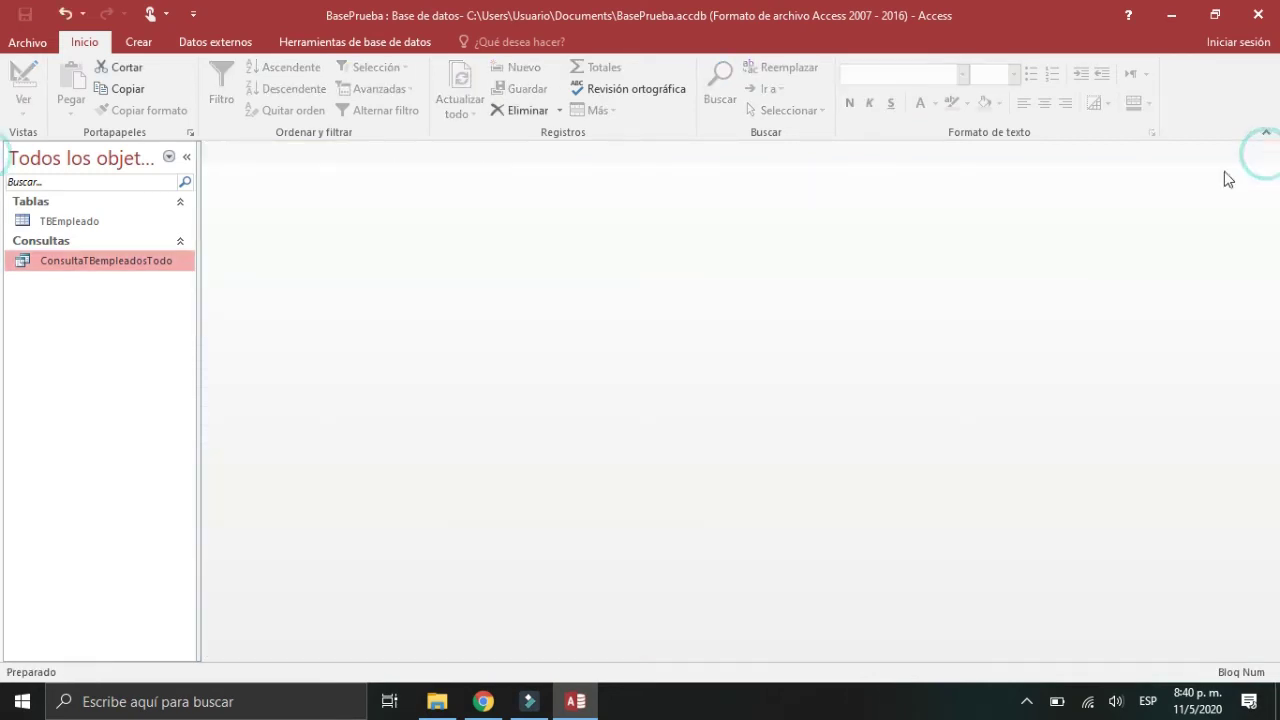
click(140, 42)
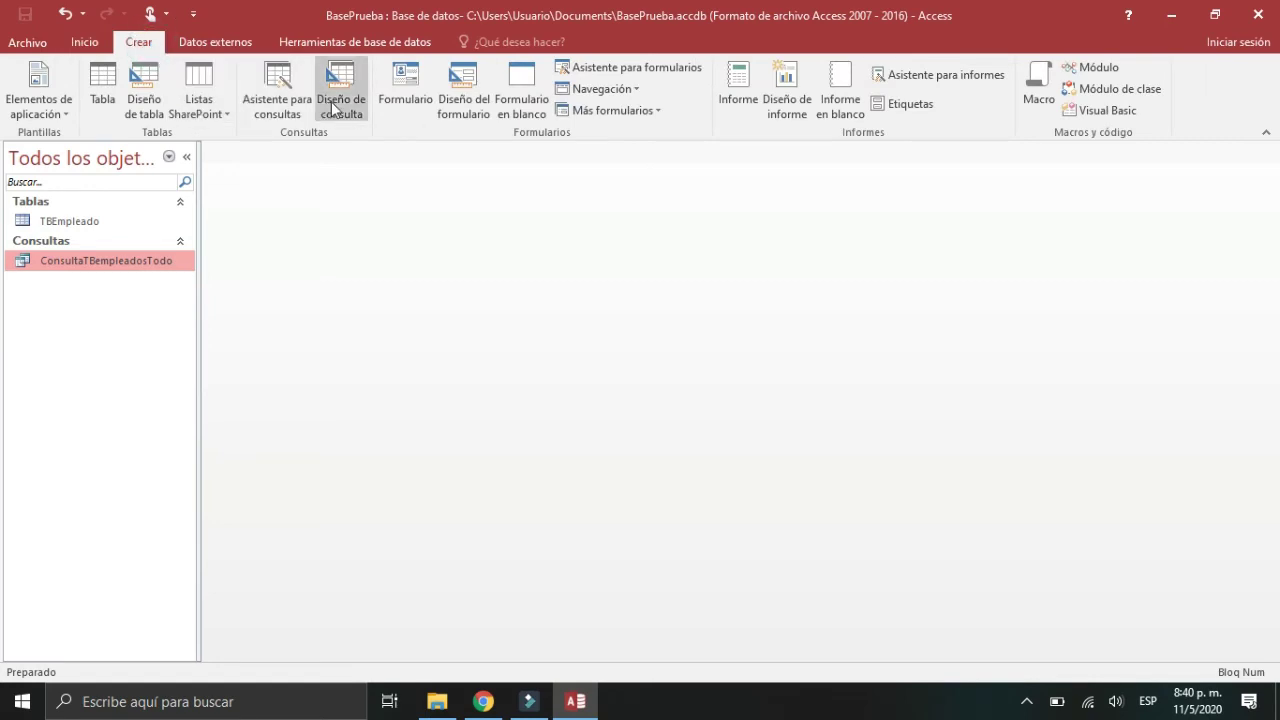
Step: Start a new query design based on the TBEmpleado table
click(358, 107)
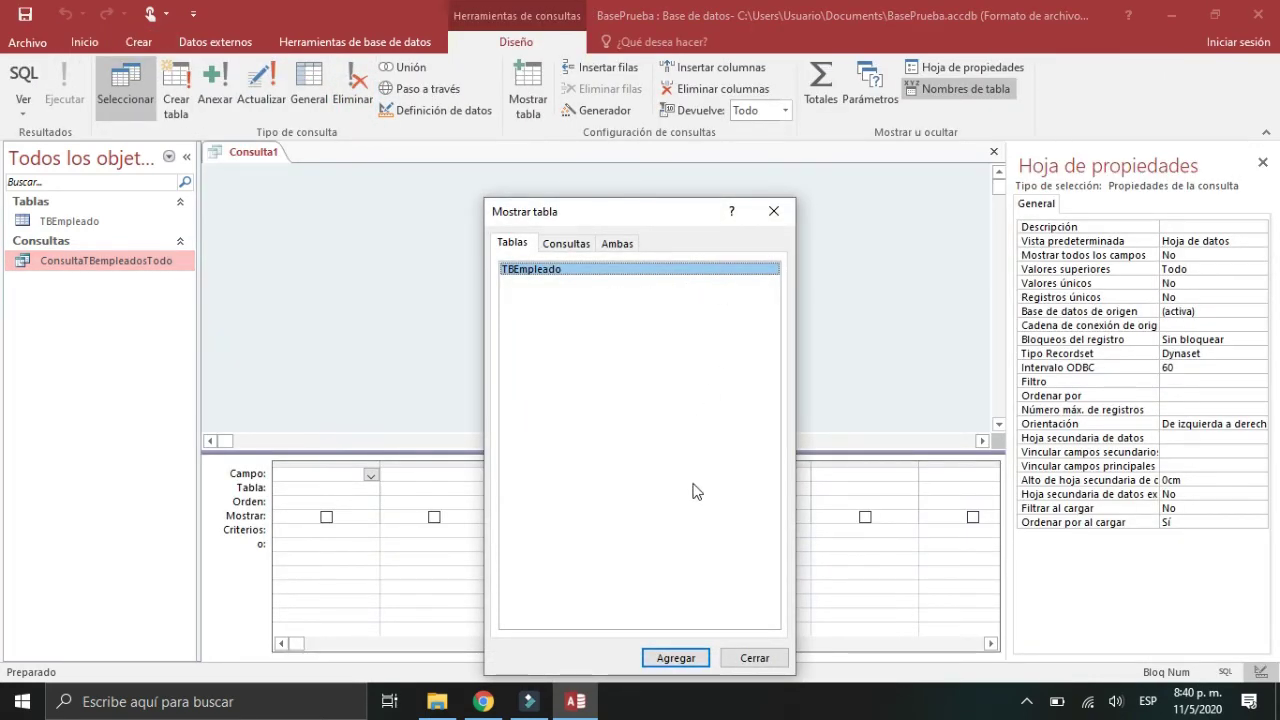
double_click(556, 270)
click(773, 212)
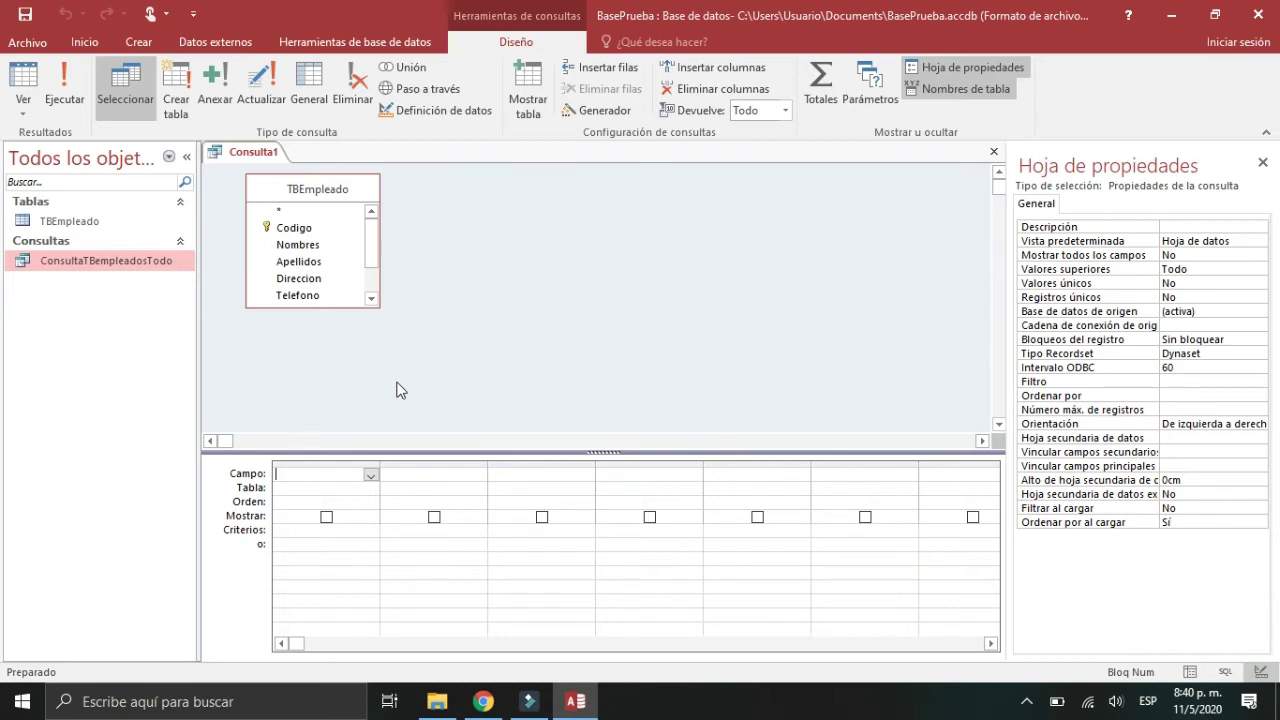
Step: Add Nombres, Apellidos, Cargo and Sueldo to the query grid
double_click(313, 250)
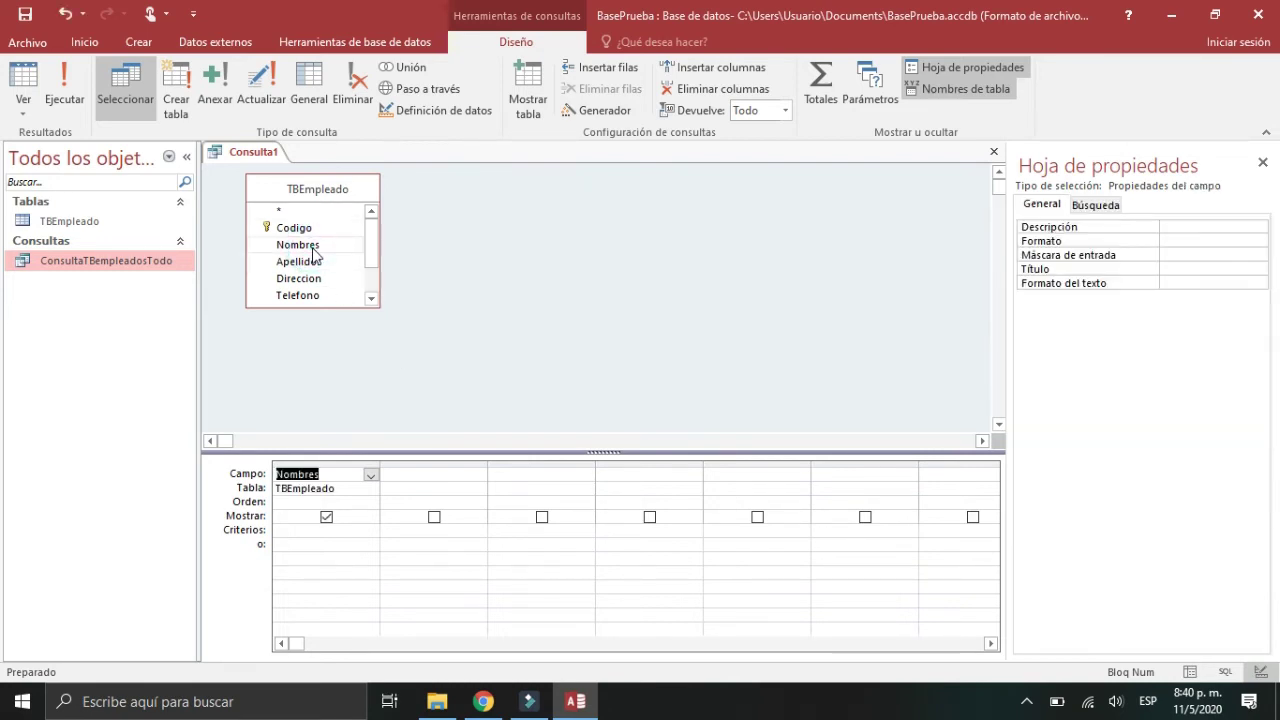
double_click(316, 262)
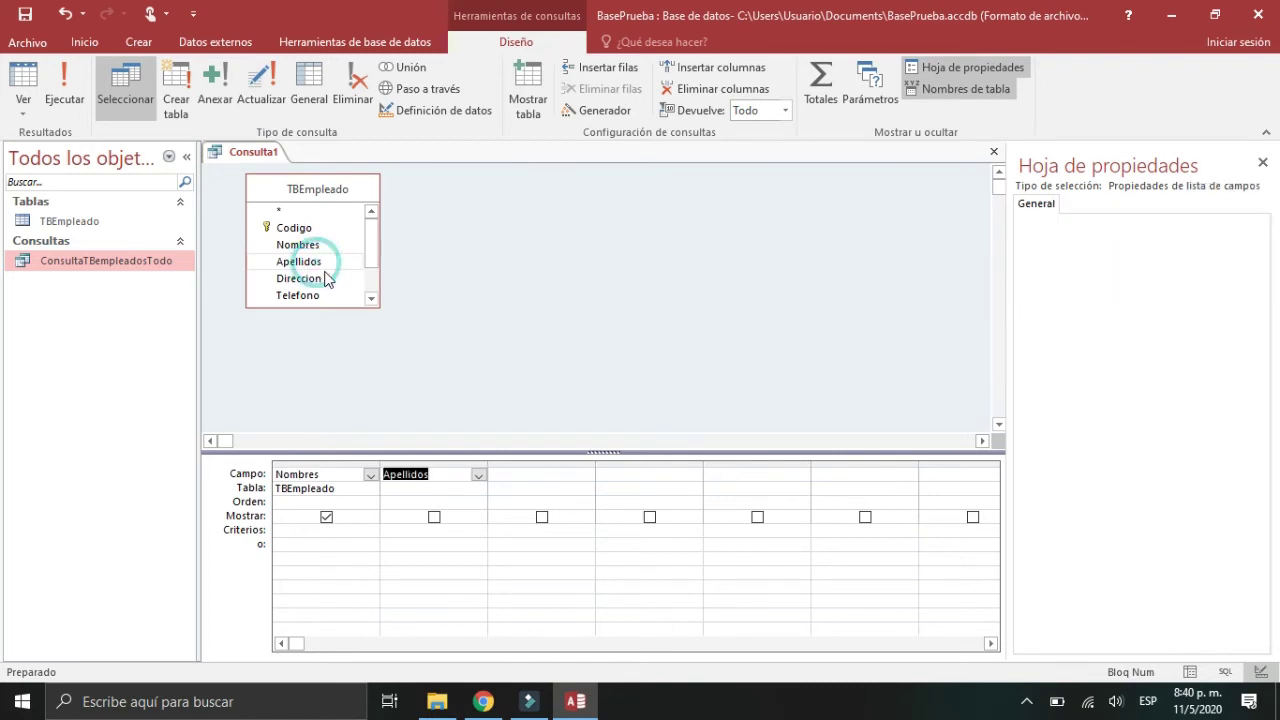
click(370, 298)
click(370, 298)
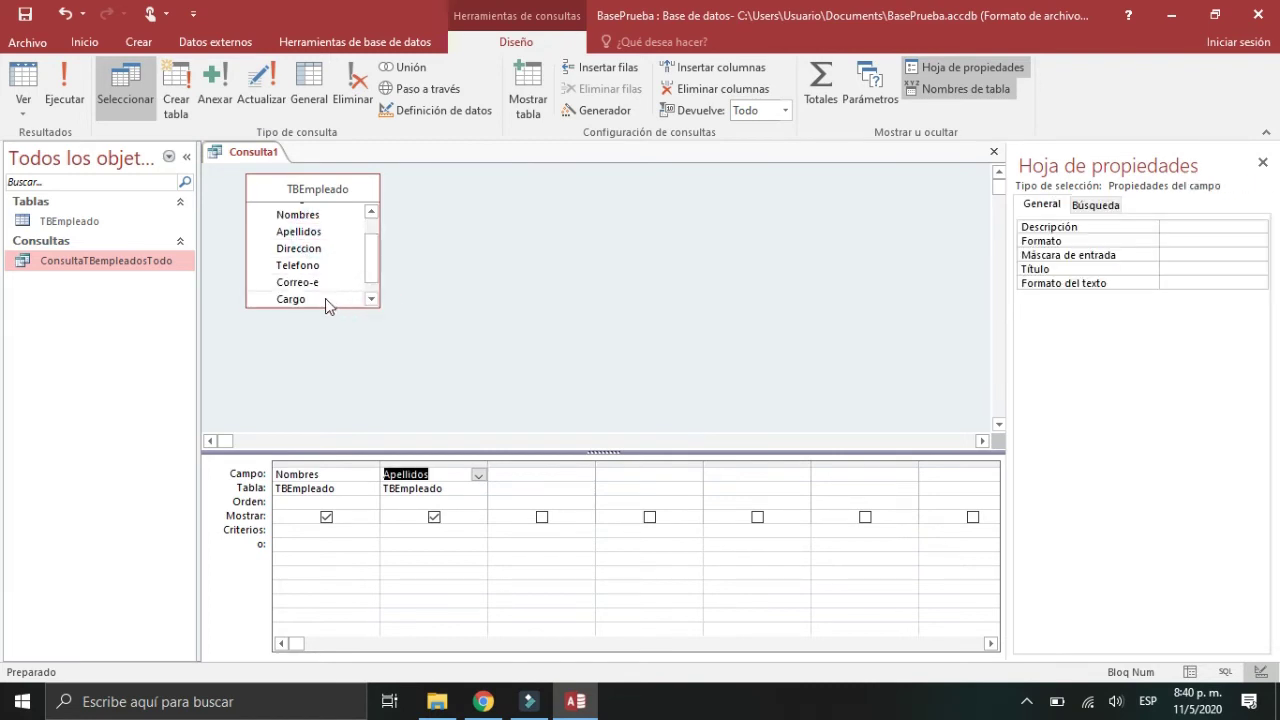
double_click(325, 299)
click(371, 300)
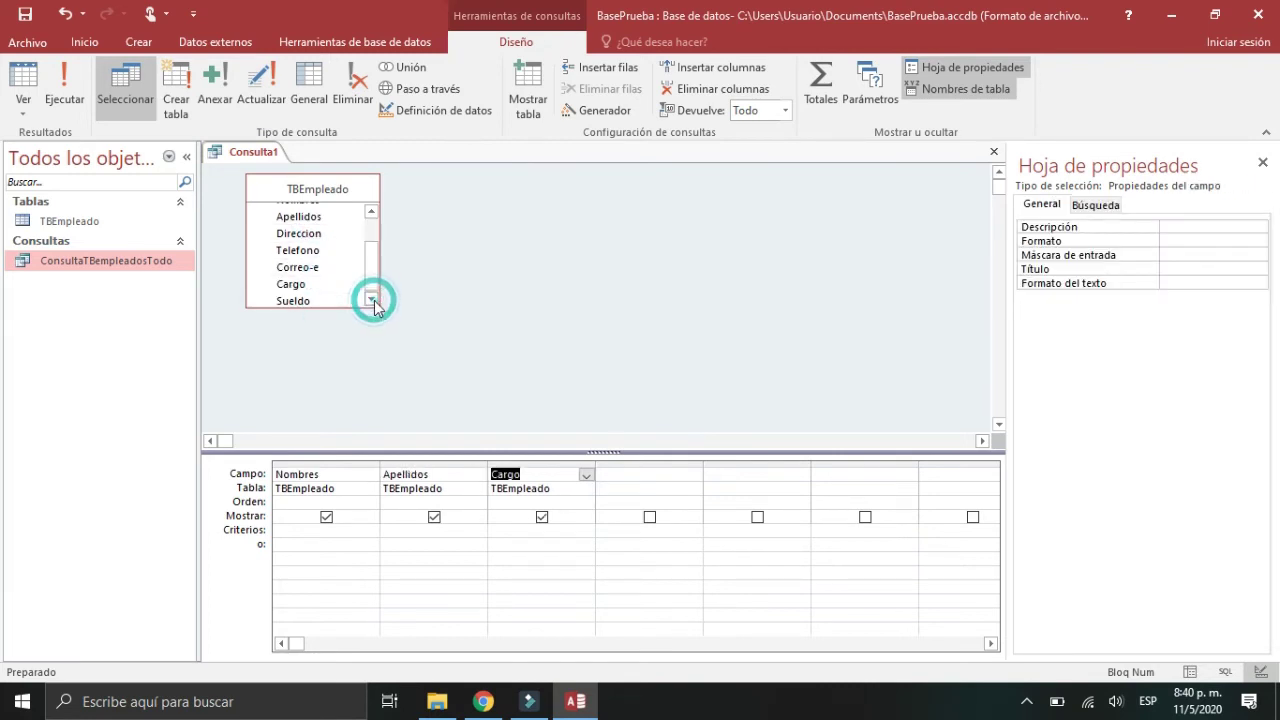
double_click(351, 301)
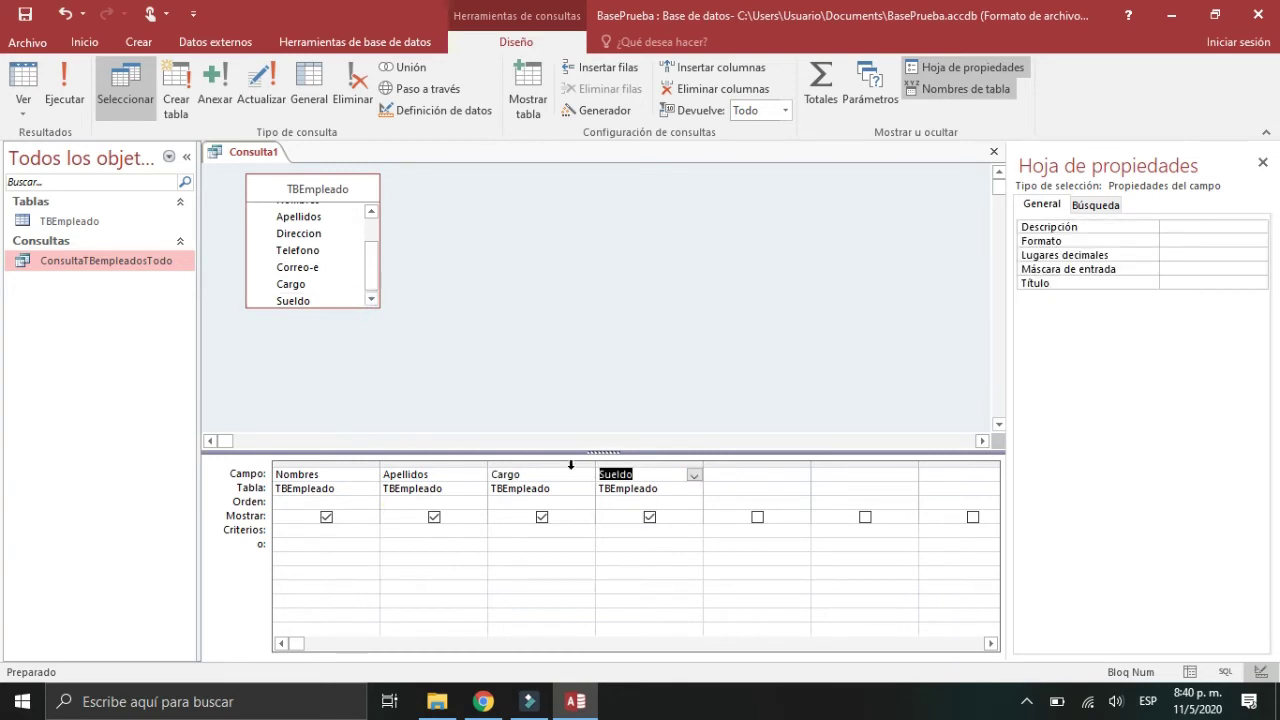
Step: Preview the four-column results, then set the Sueldo column not to show in the output
click(1190, 672)
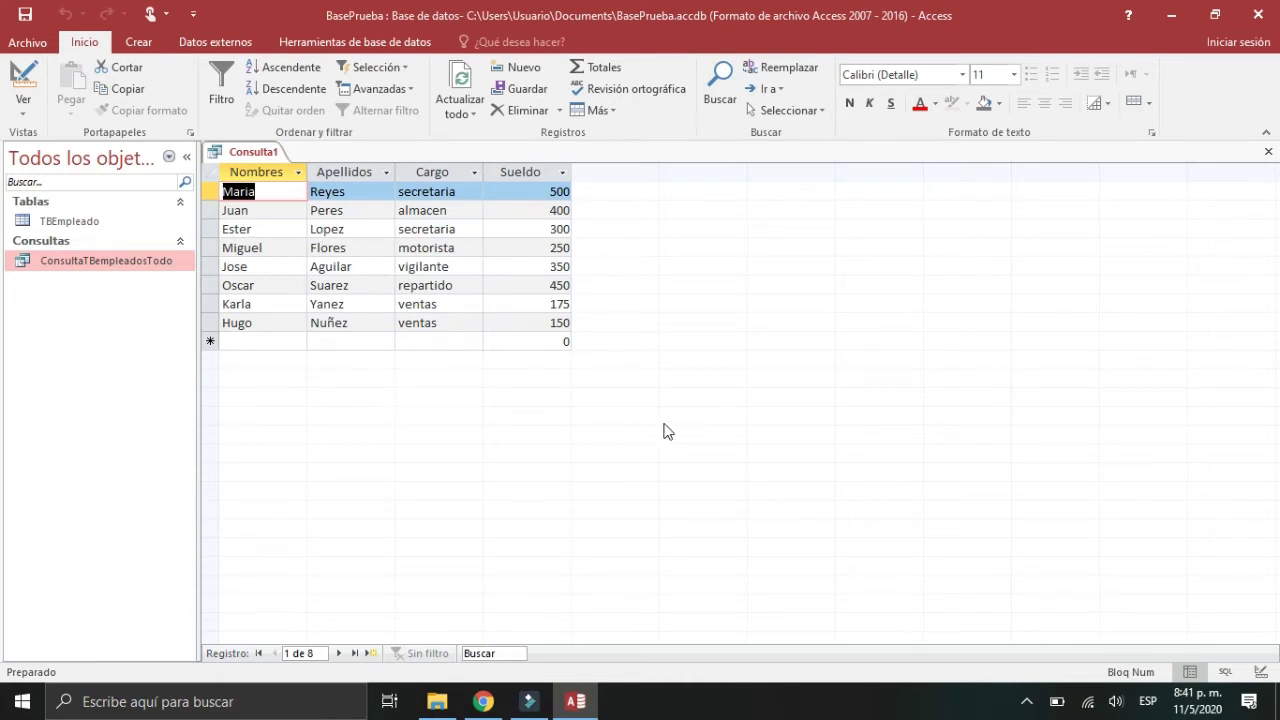
click(1261, 672)
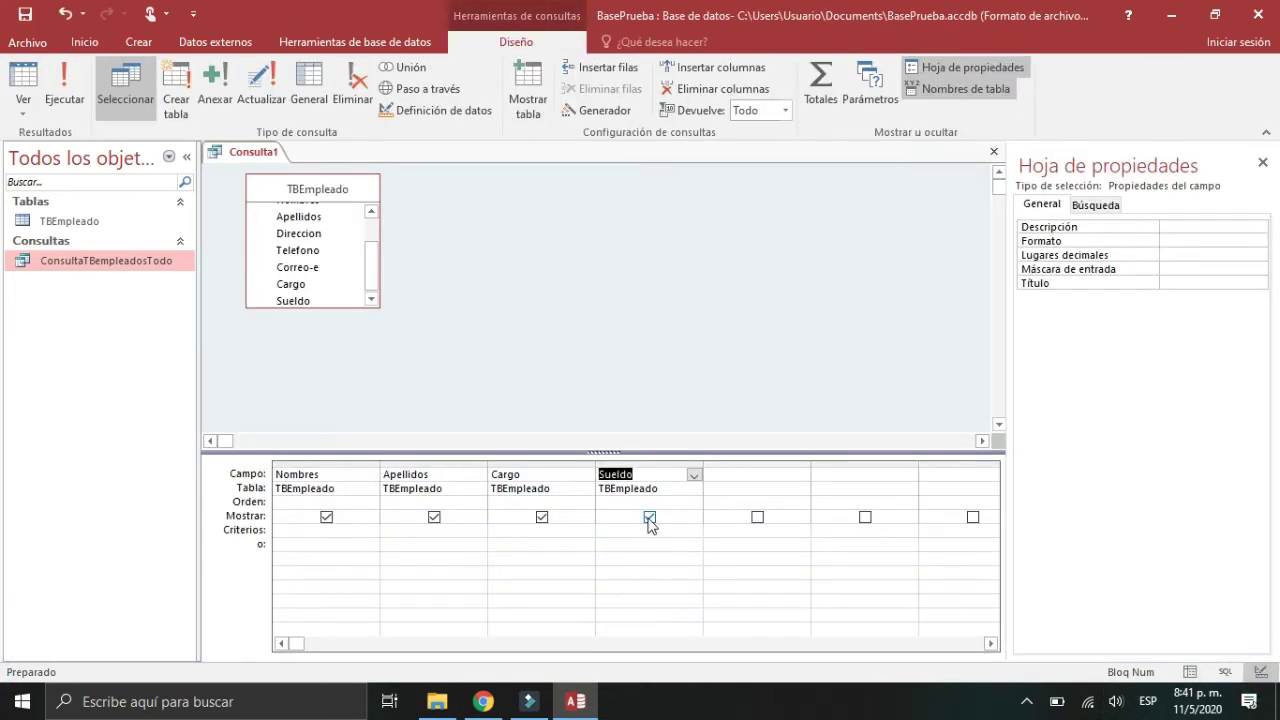
click(650, 518)
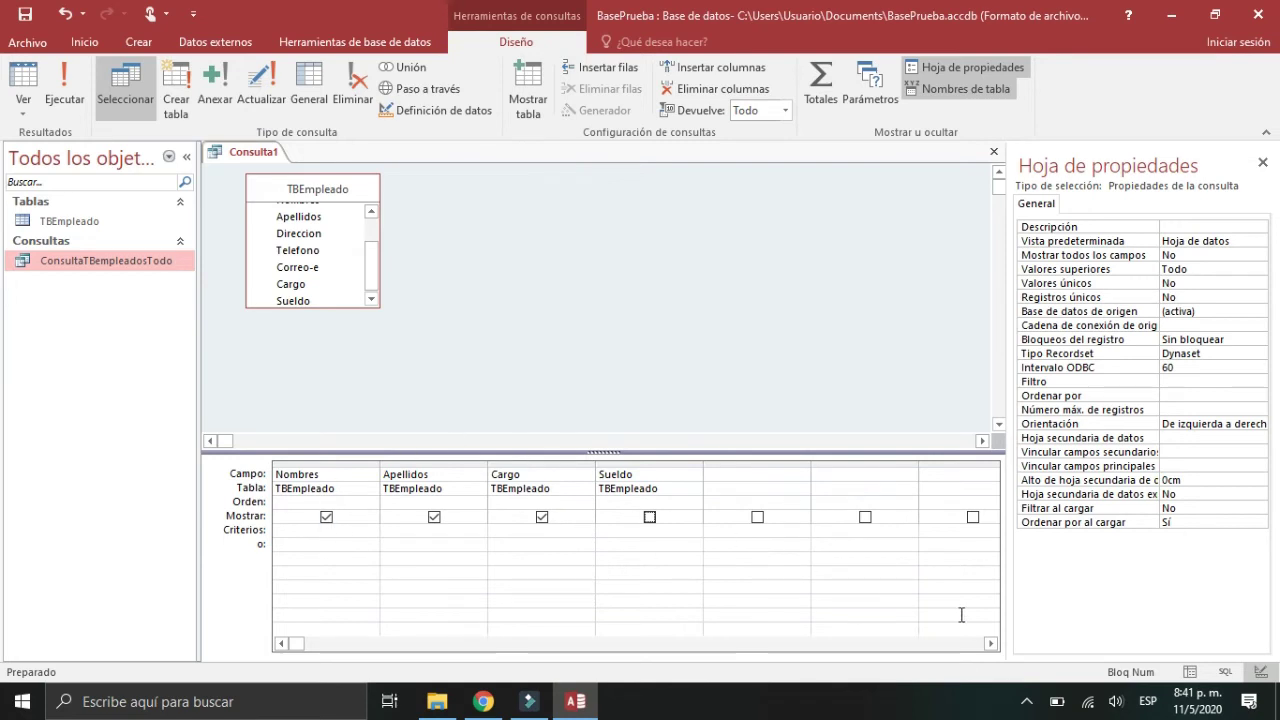
Step: Check the results without Sueldo, show Sueldo again, and enlarge the TBEmpleado field list to reveal every field
click(1190, 672)
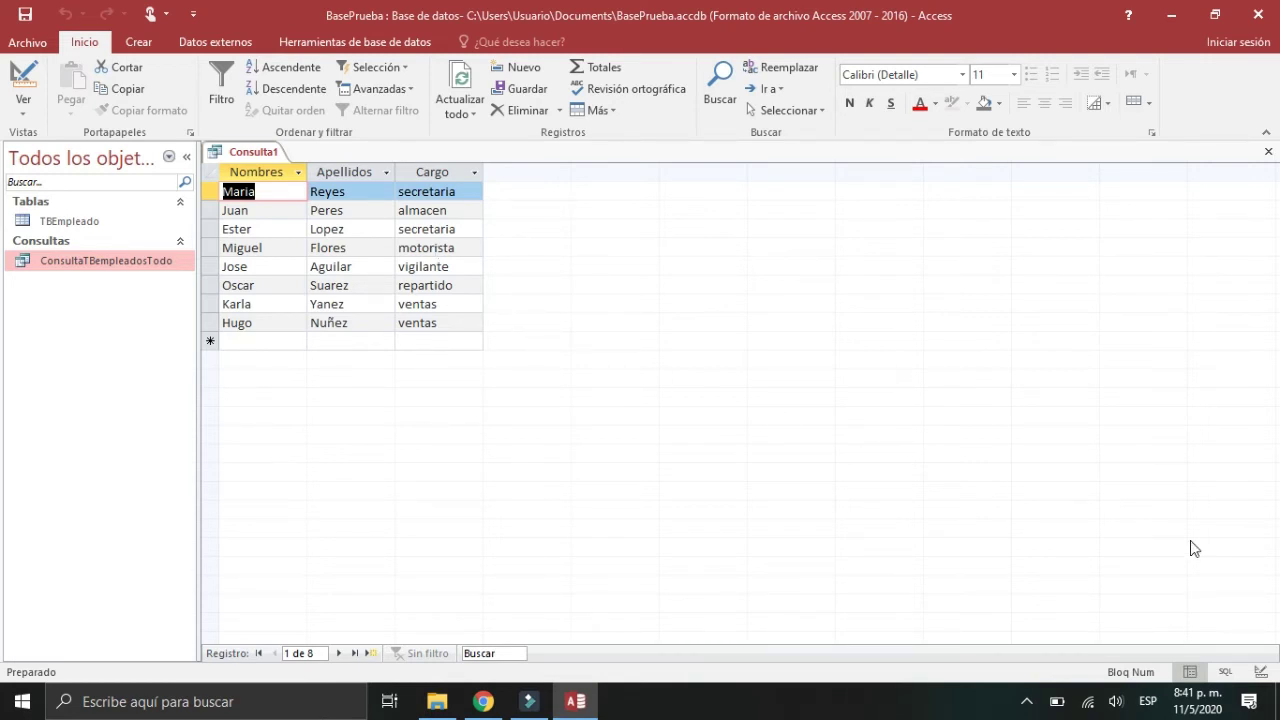
click(1260, 672)
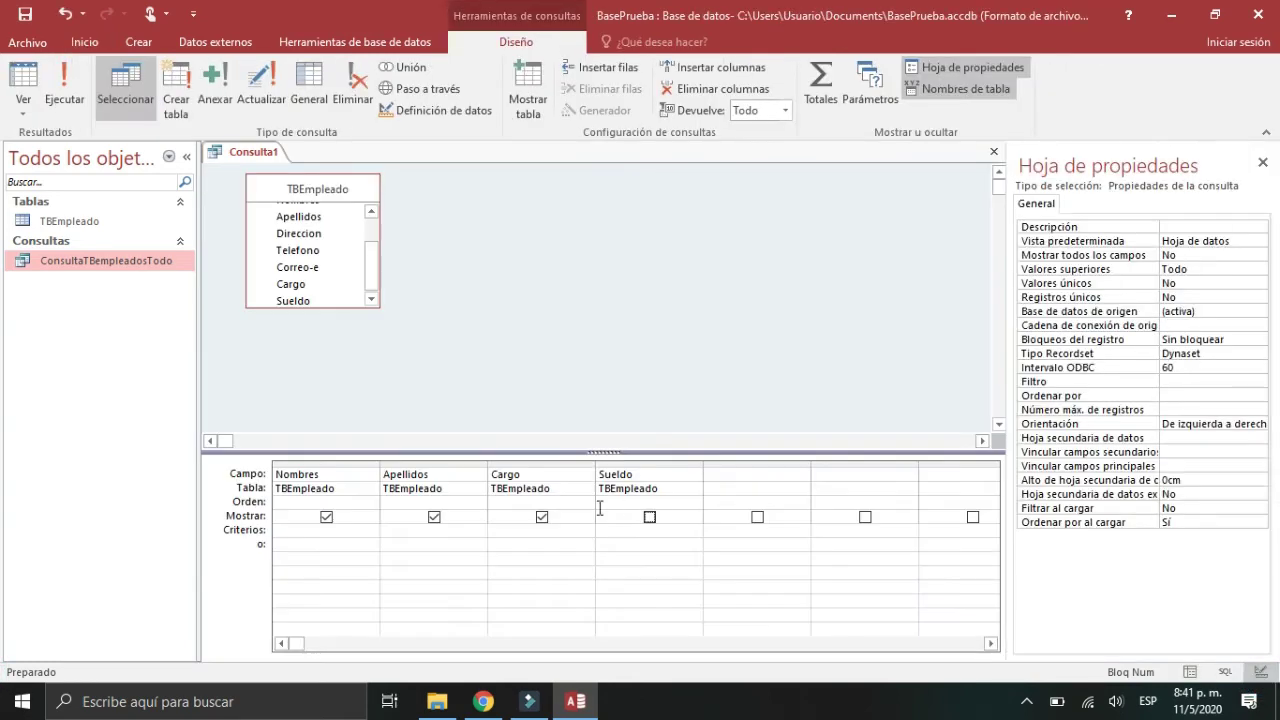
click(650, 518)
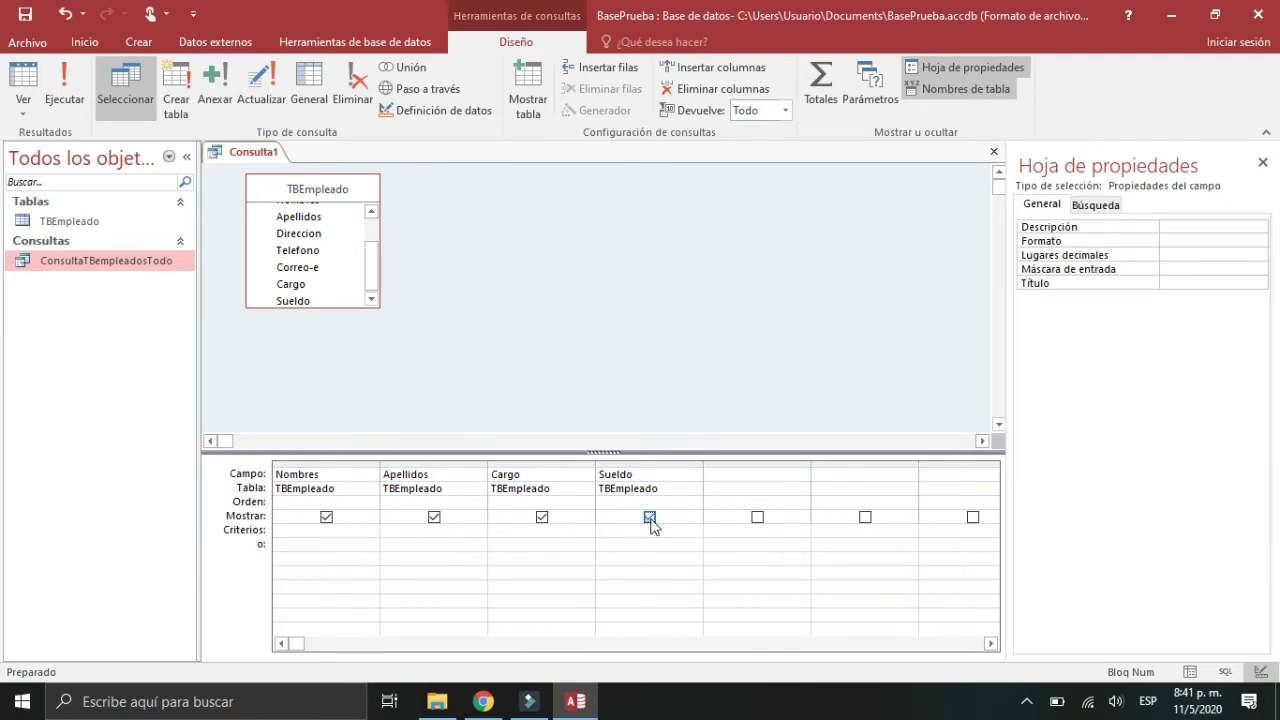
click(327, 312)
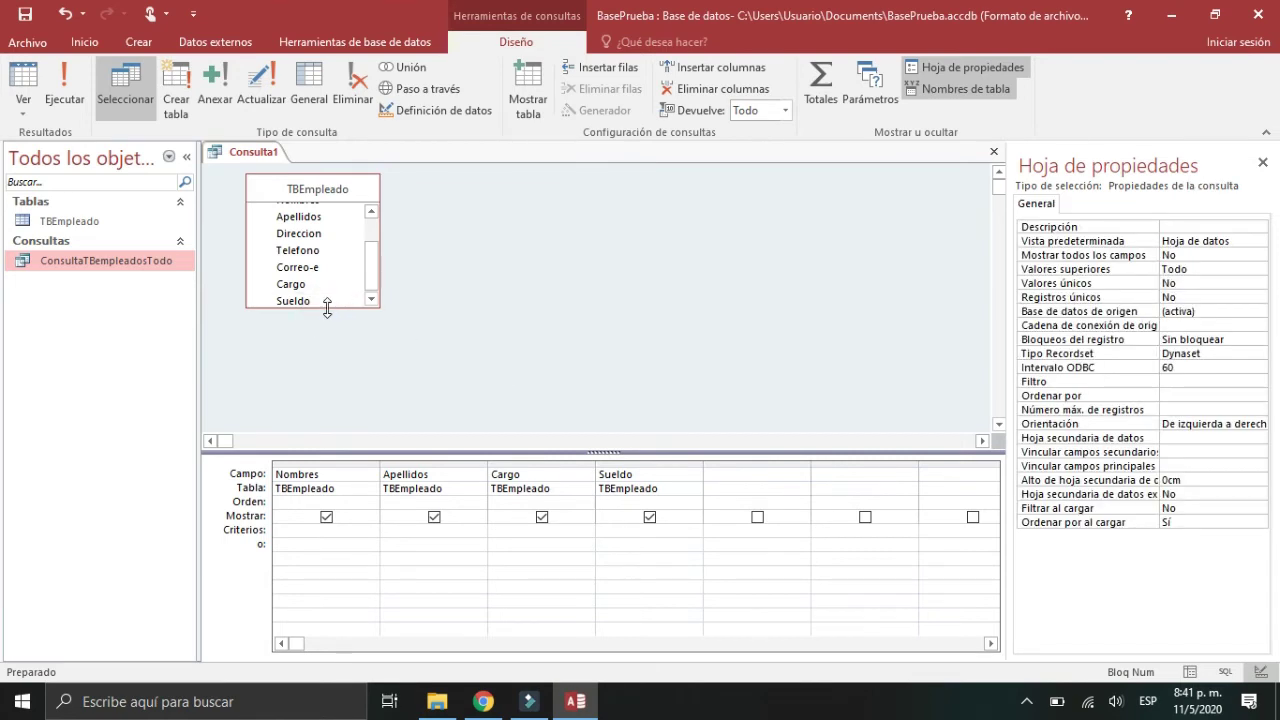
drag(326, 307, 320, 374)
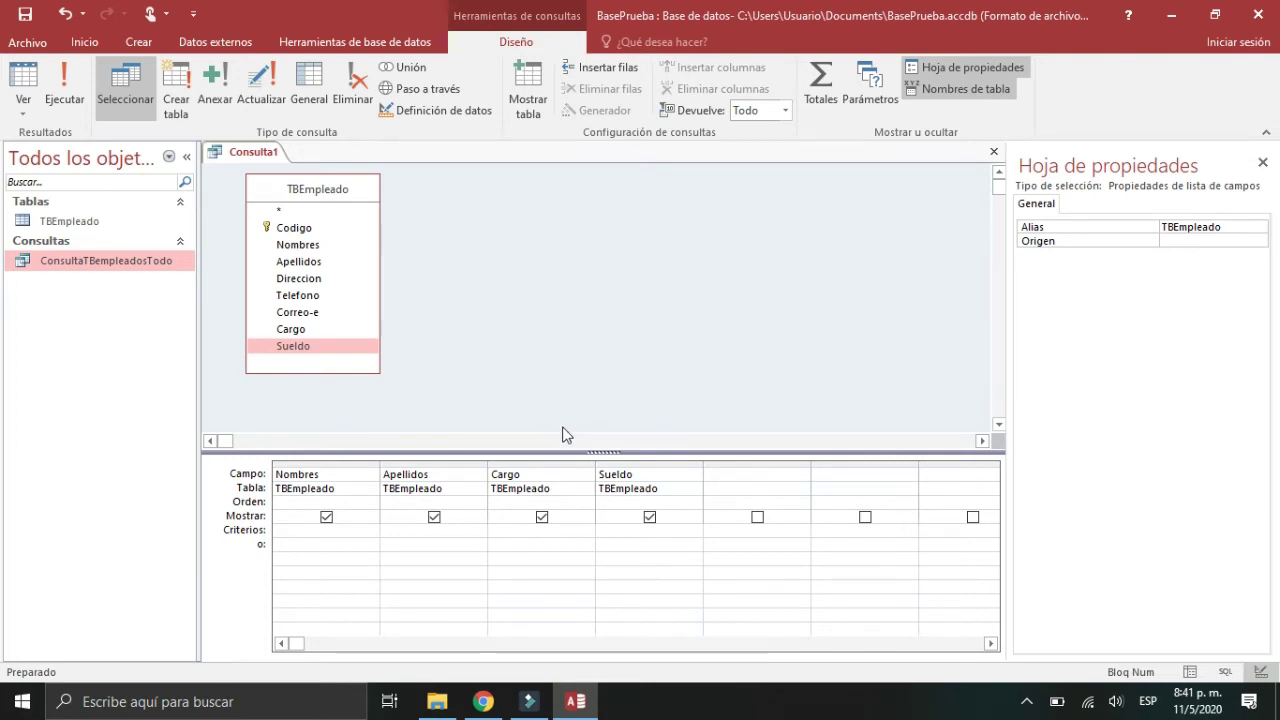
Step: Add Direccion as a fifth column and preview all eight employees' addresses
double_click(318, 279)
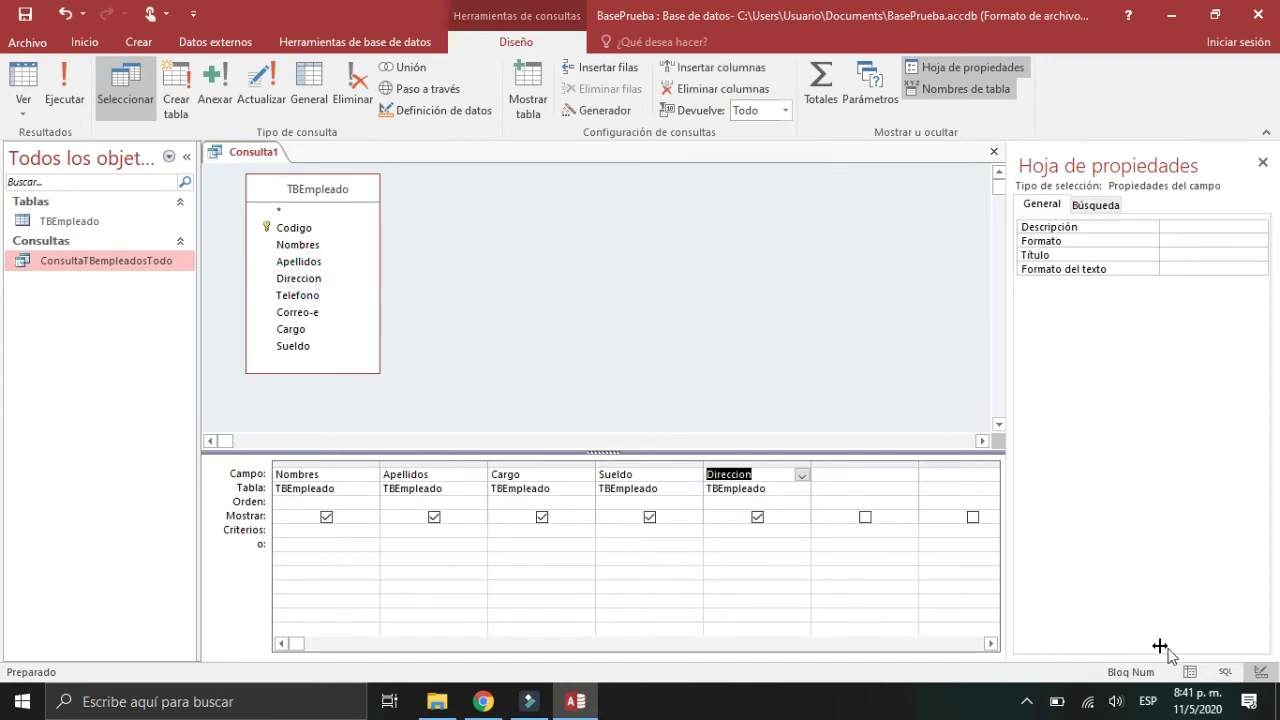
click(1190, 672)
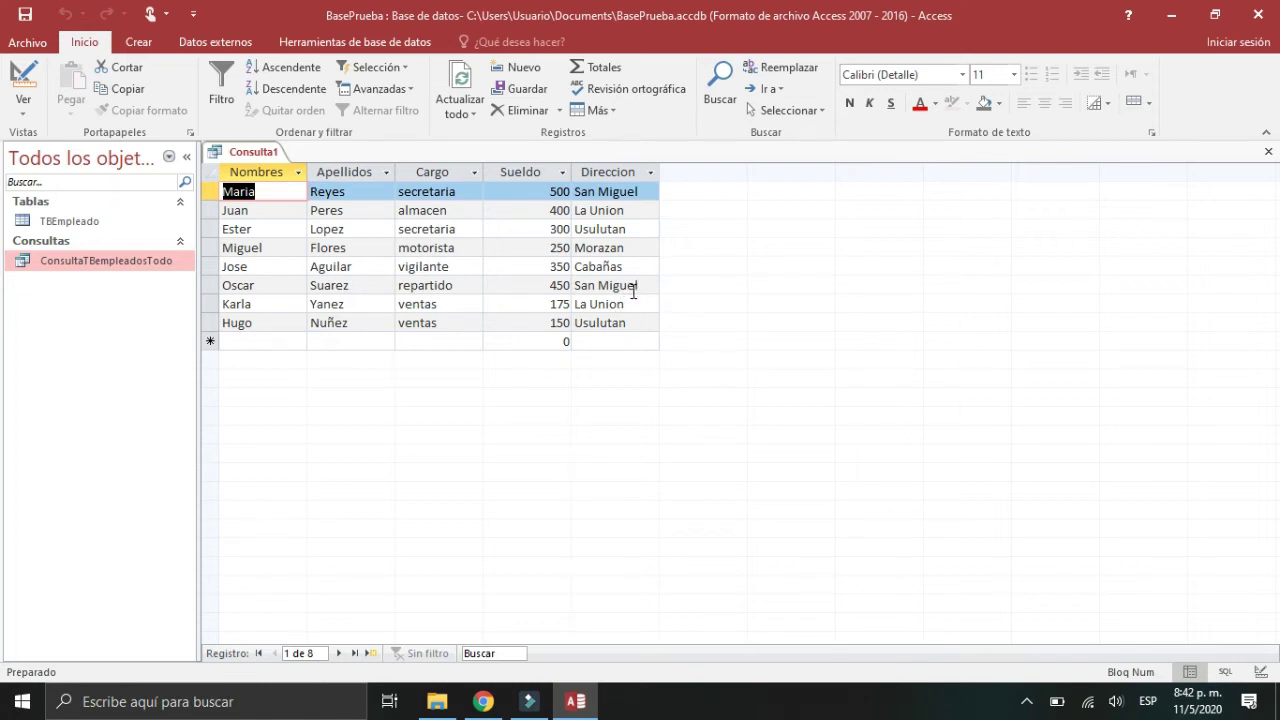
click(630, 291)
click(640, 194)
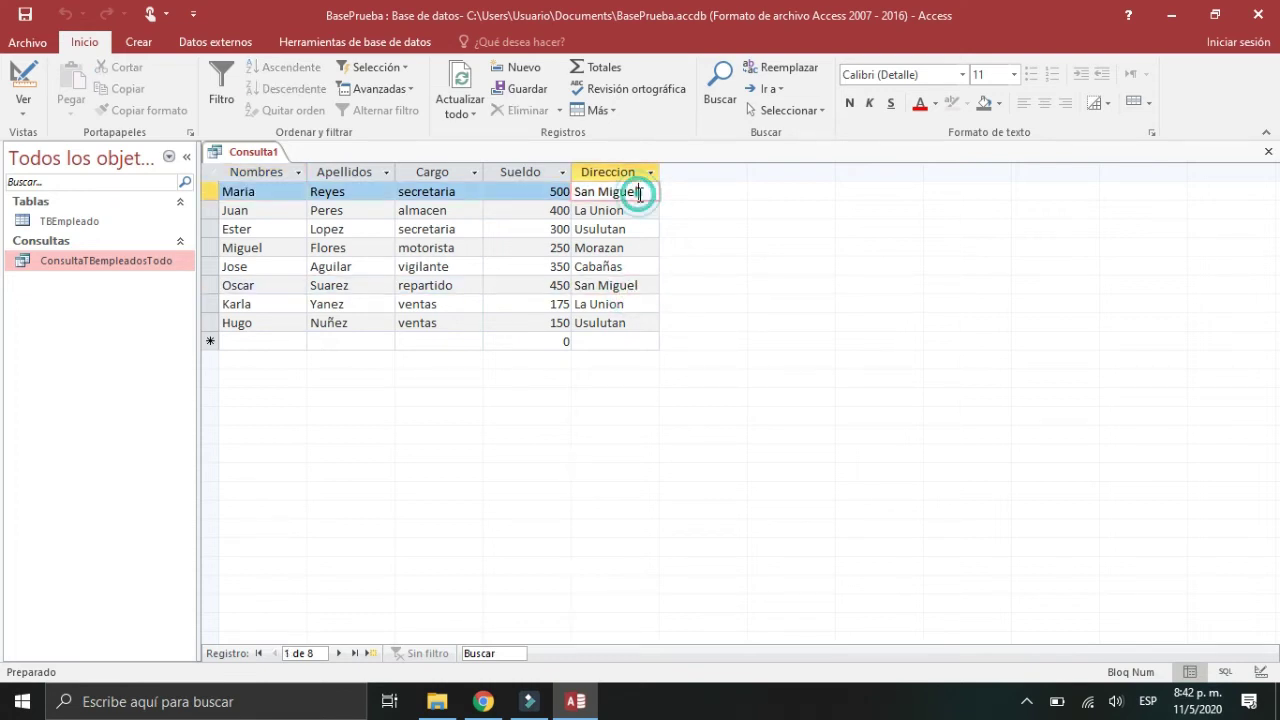
click(1261, 671)
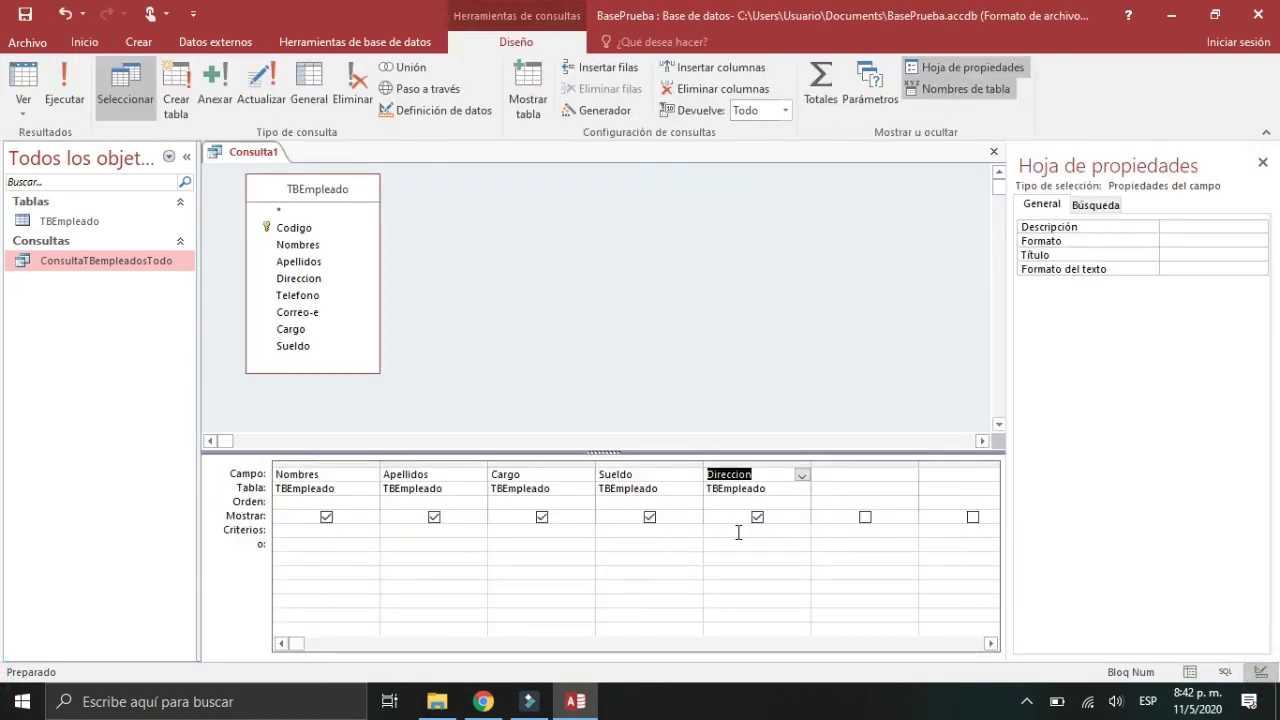
click(738, 531)
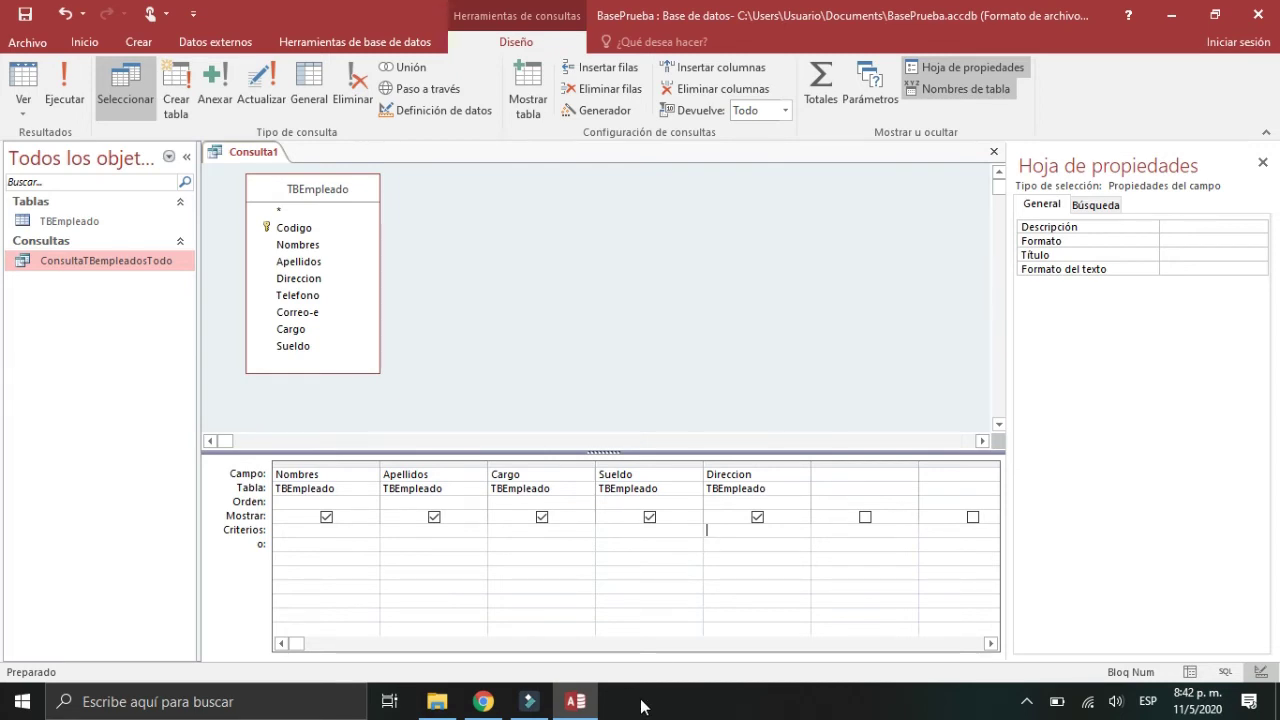
Step: Enter =San Miguel as the Direccion criterion
text(¿)
key(BackSpace)
key(alt+shift)
text(=)
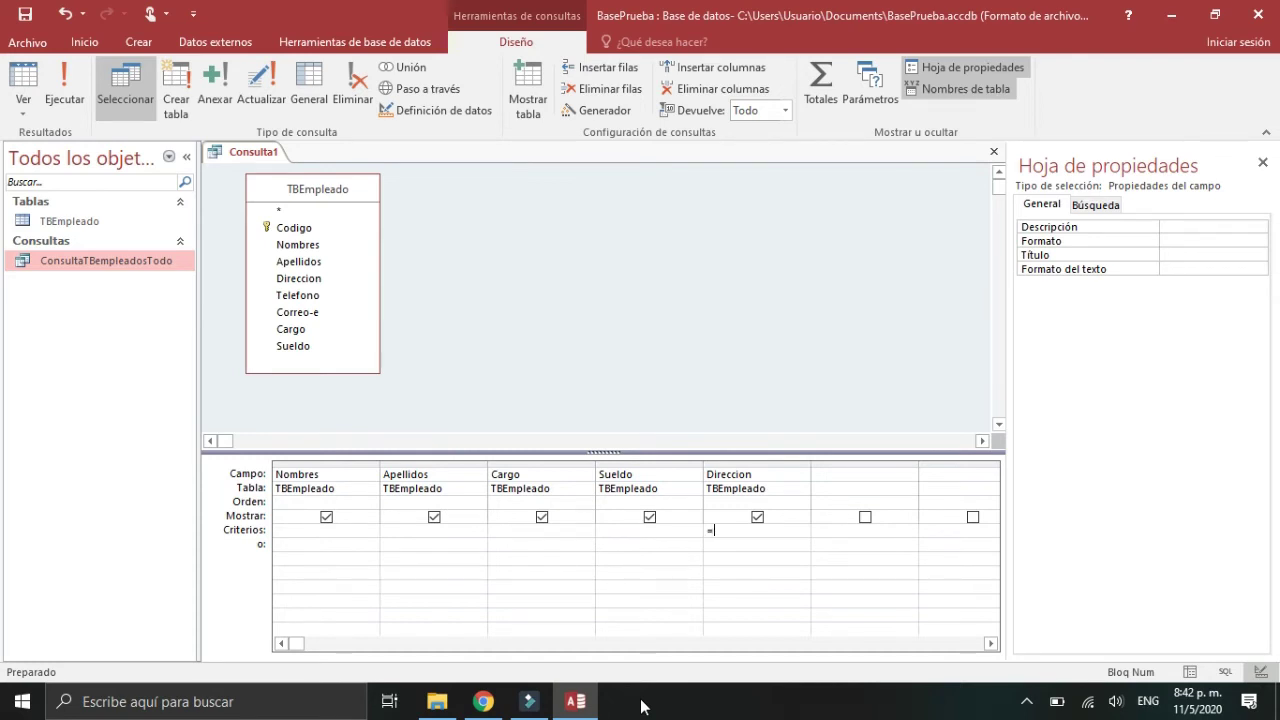
text(San Miguel)
Step: Preview the San Miguel results (Maria and Oscar), then begin erasing the criterion
click(1189, 672)
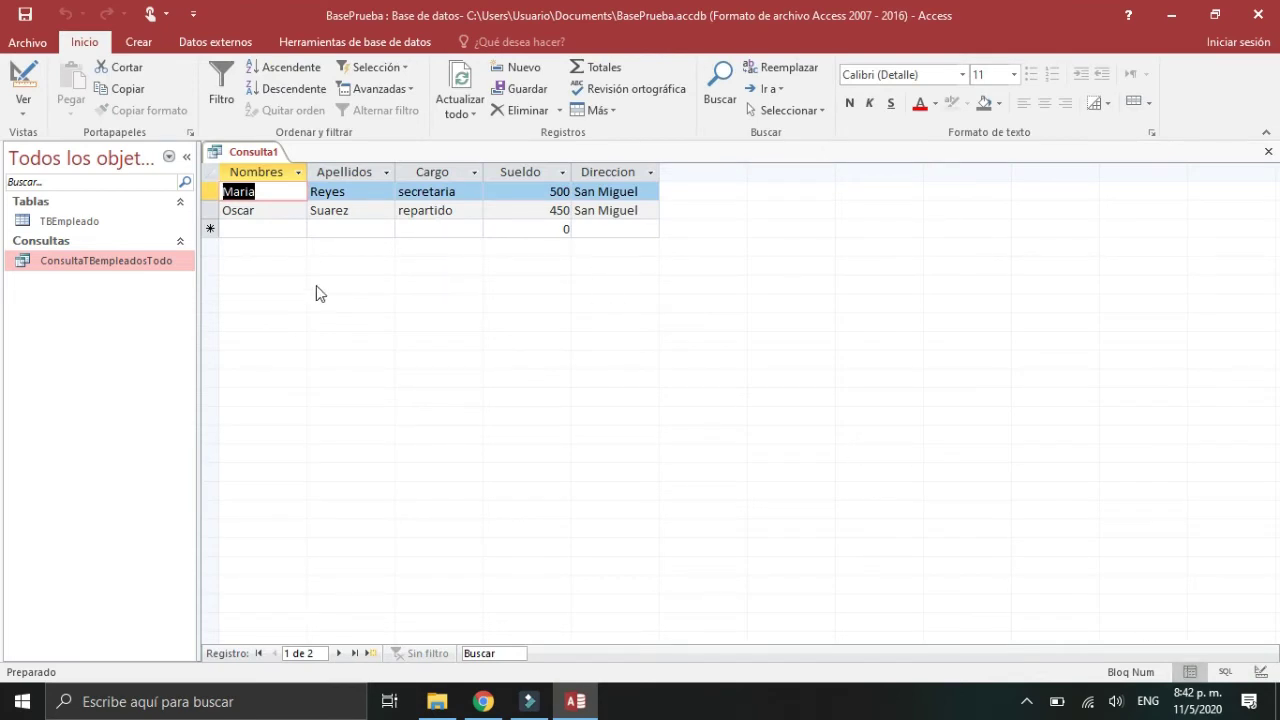
click(1260, 672)
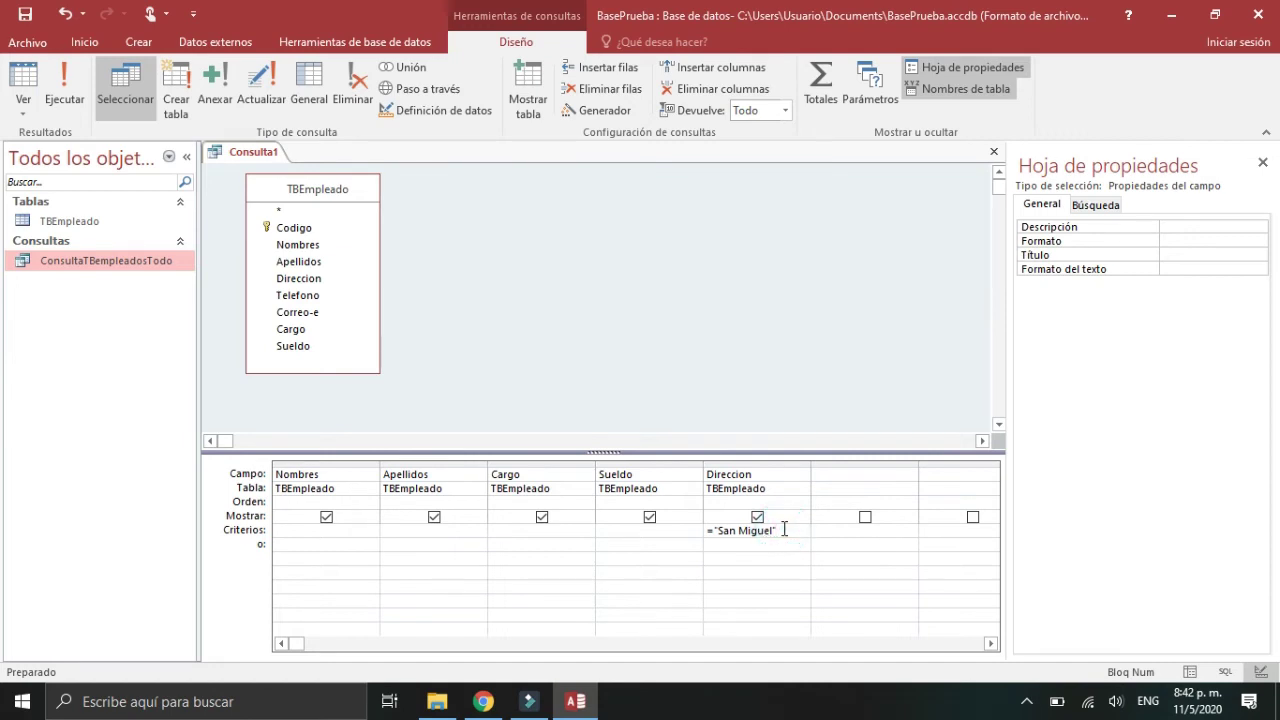
key(BackSpace)
key(BackSpace)
key(BackSpace)
key(BackSpace)
key(BackSpace)
key(BackSpace)
key(BackSpace)
key(BackSpace)
key(BackSpace)
Step: Filter Direccion by La Union and preview the results showing only Juan and Karla
text(La)
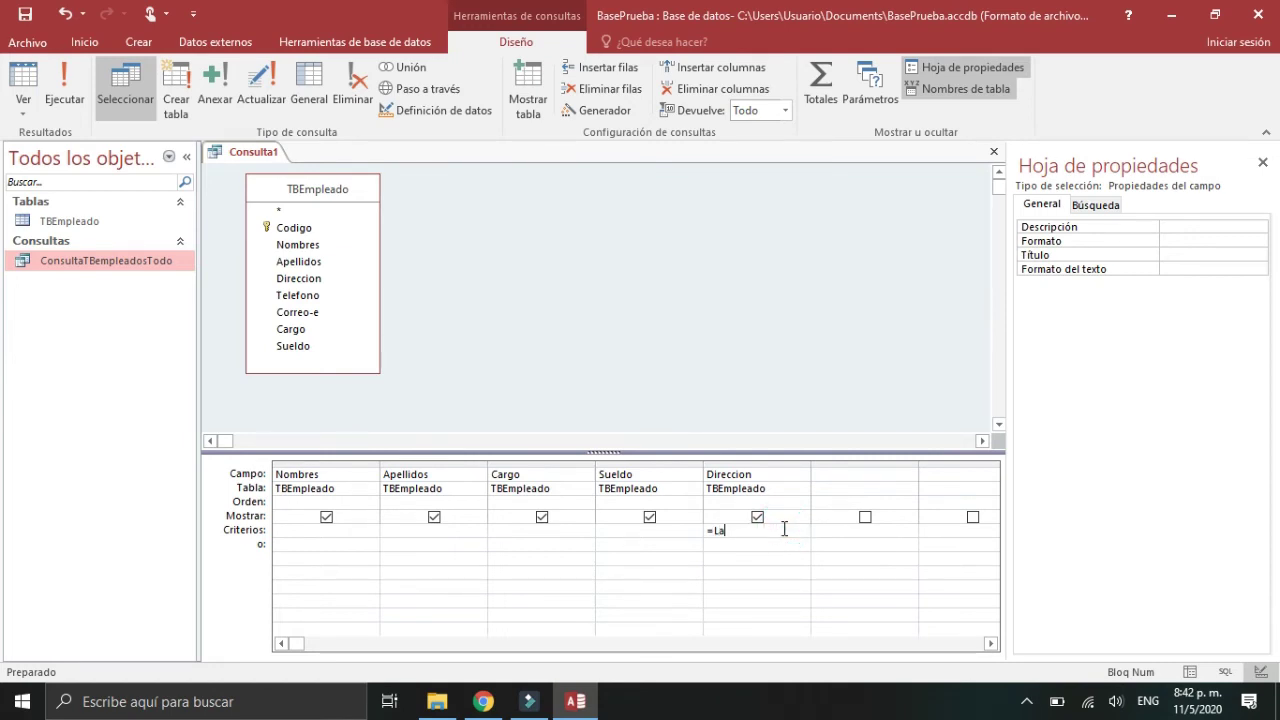
text( Union)
click(1188, 672)
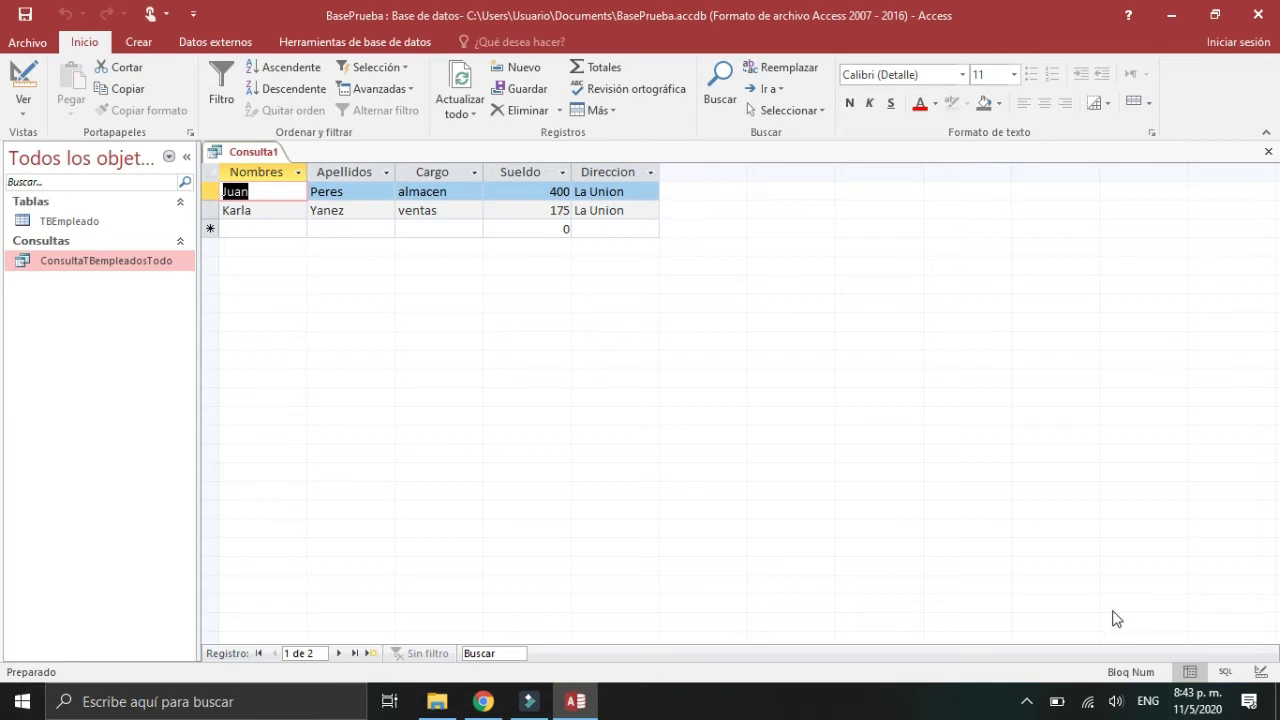
click(1260, 672)
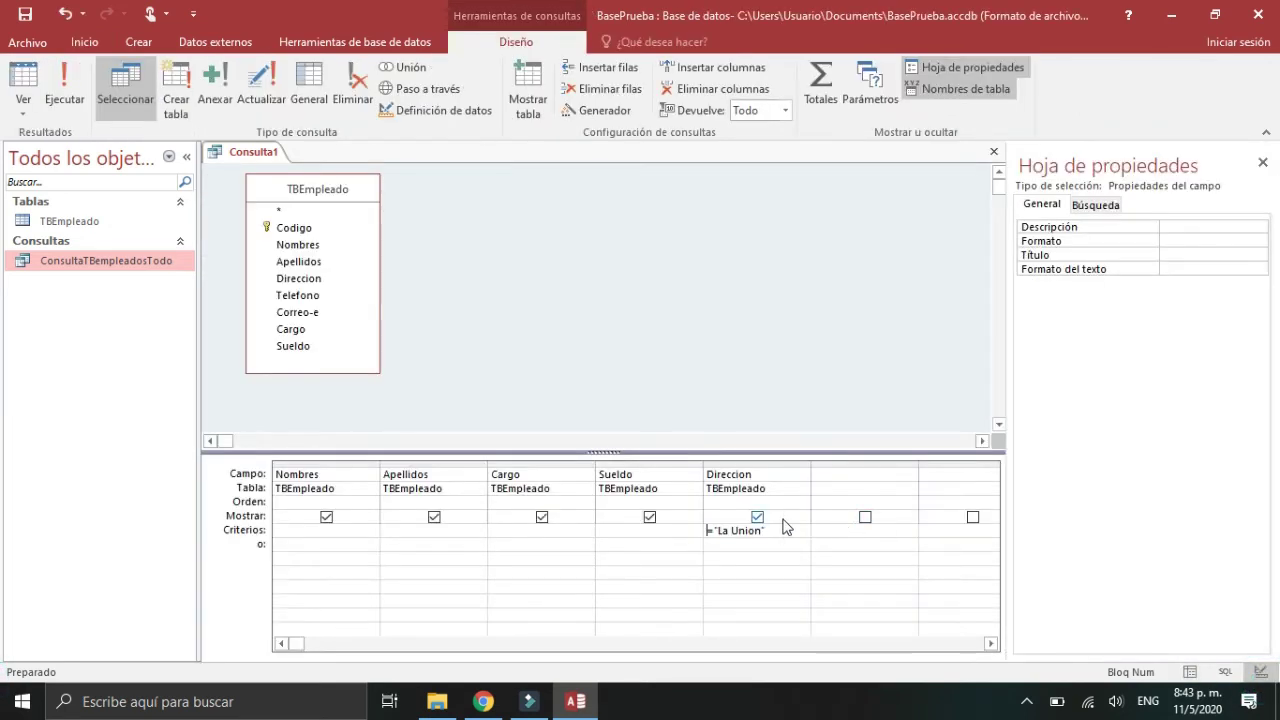
Step: Retype the Direccion criterion as lowercase la union and run the query again
click(769, 533)
key(BackSpace)
key(BackSpace)
key(BackSpace)
key(BackSpace)
key(BackSpace)
key(BackSpace)
key(BackSpace)
text(union)
key(BackSpace)
key(BackSpace)
key(BackSpace)
key(BackSpace)
key(BackSpace)
key(BackSpace)
key(BackSpace)
key(BackSpace)
key(BackSpace)
text(la union)
click(1190, 672)
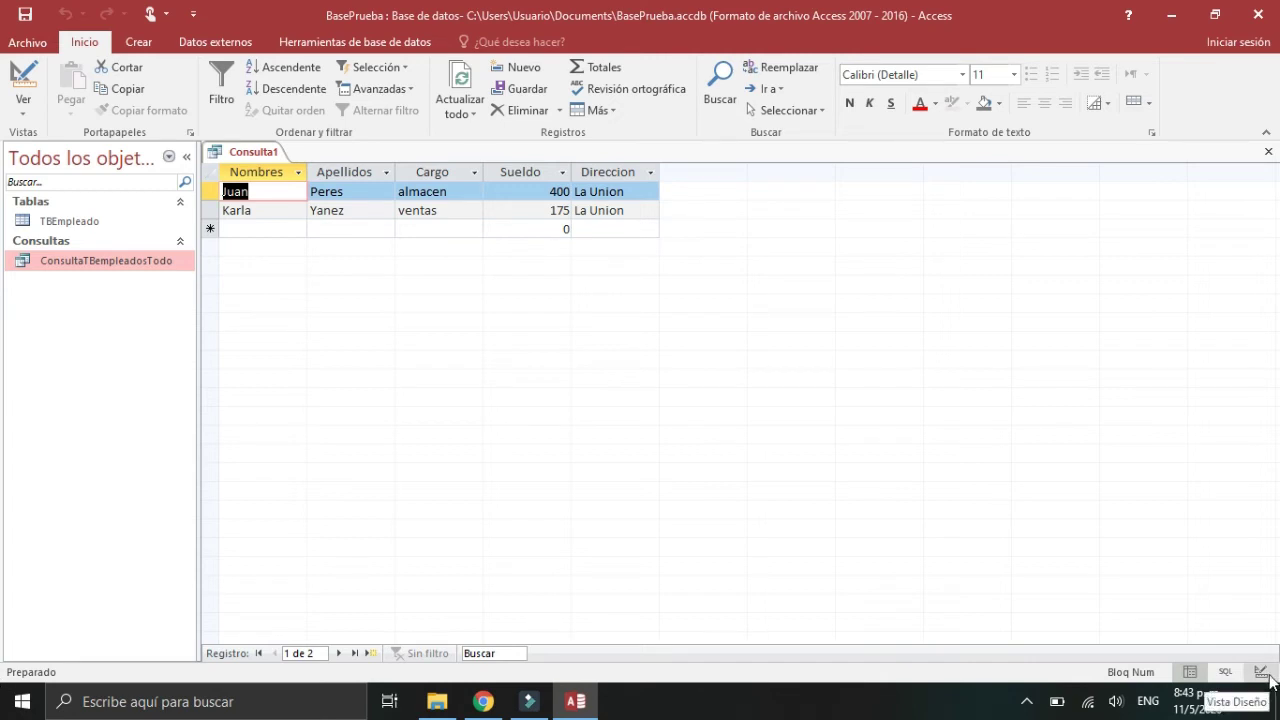
click(1266, 675)
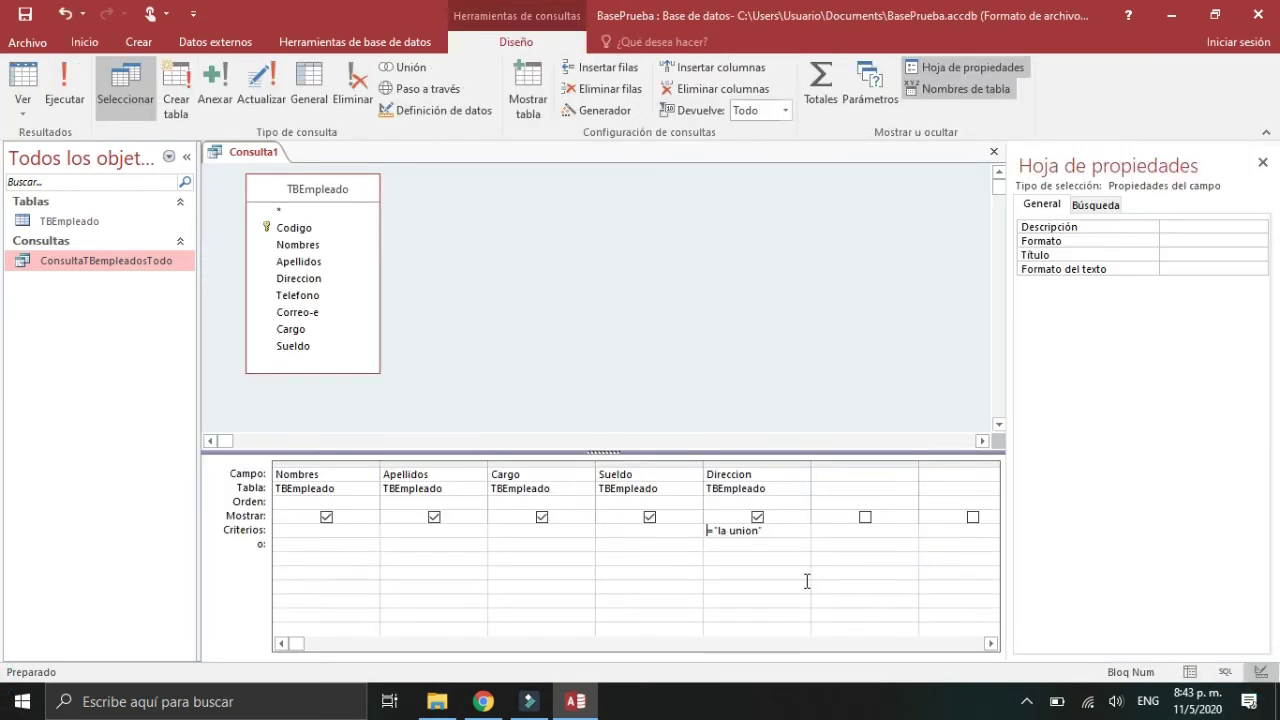
Step: Erase the Direccion criterion entirely so no address filter remains
click(784, 532)
key(BackSpace)
key(BackSpace)
key(BackSpace)
key(BackSpace)
key(BackSpace)
key(BackSpace)
key(BackSpace)
key(BackSpace)
key(BackSpace)
key(BackSpace)
key(BackSpace)
text(=300)
key(BackSpace)
key(BackSpace)
key(BackSpace)
key(BackSpace)
click(665, 531)
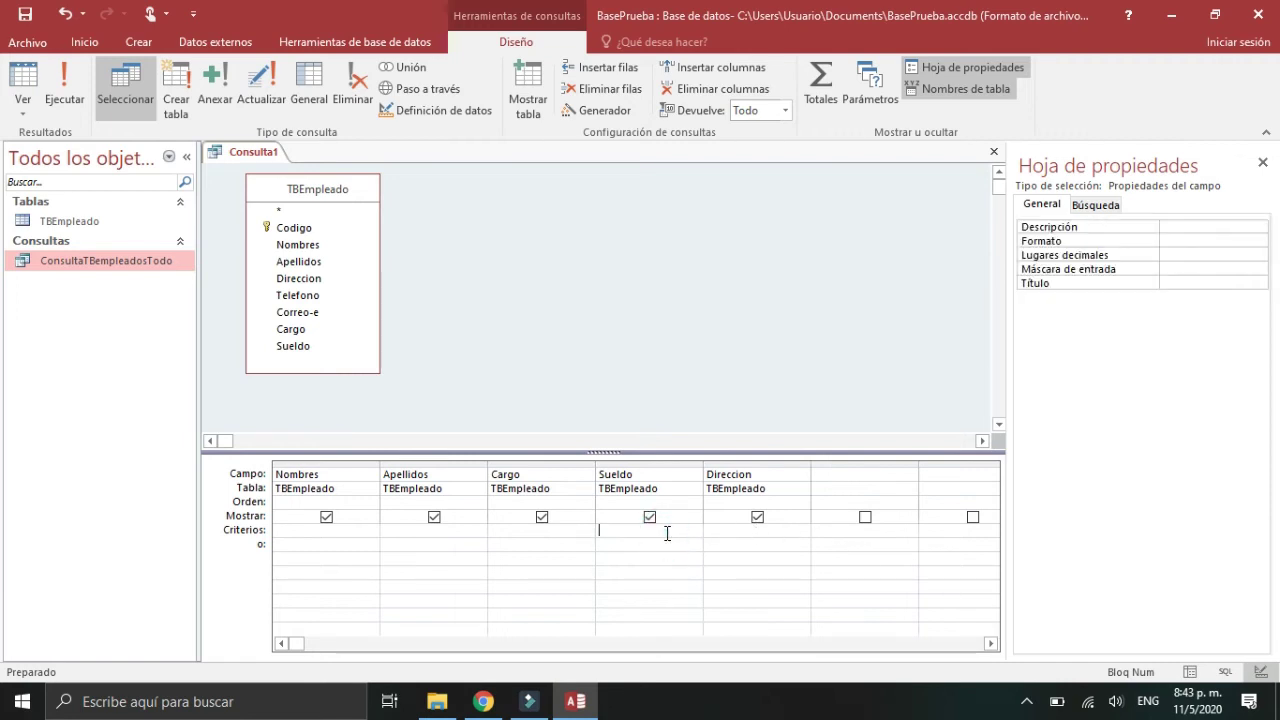
Step: Filter Sueldo with =300, preview it, then change the criterion to >=300
text(=)
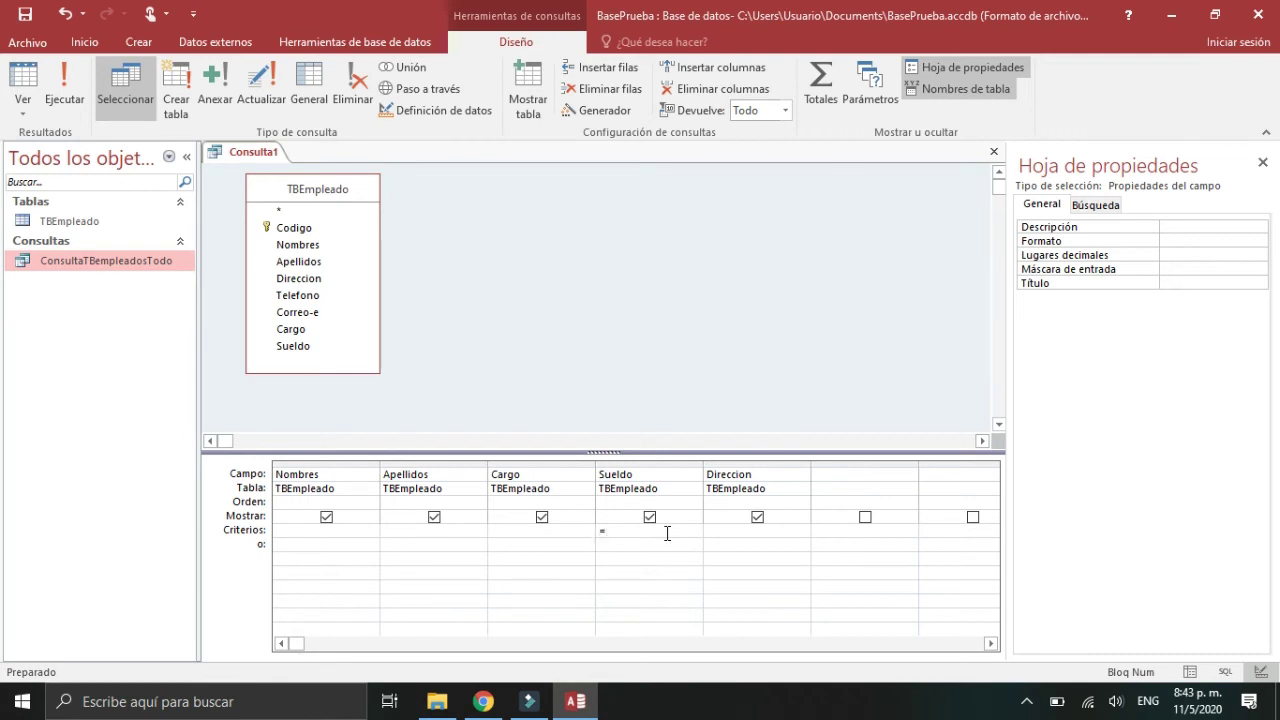
text(300)
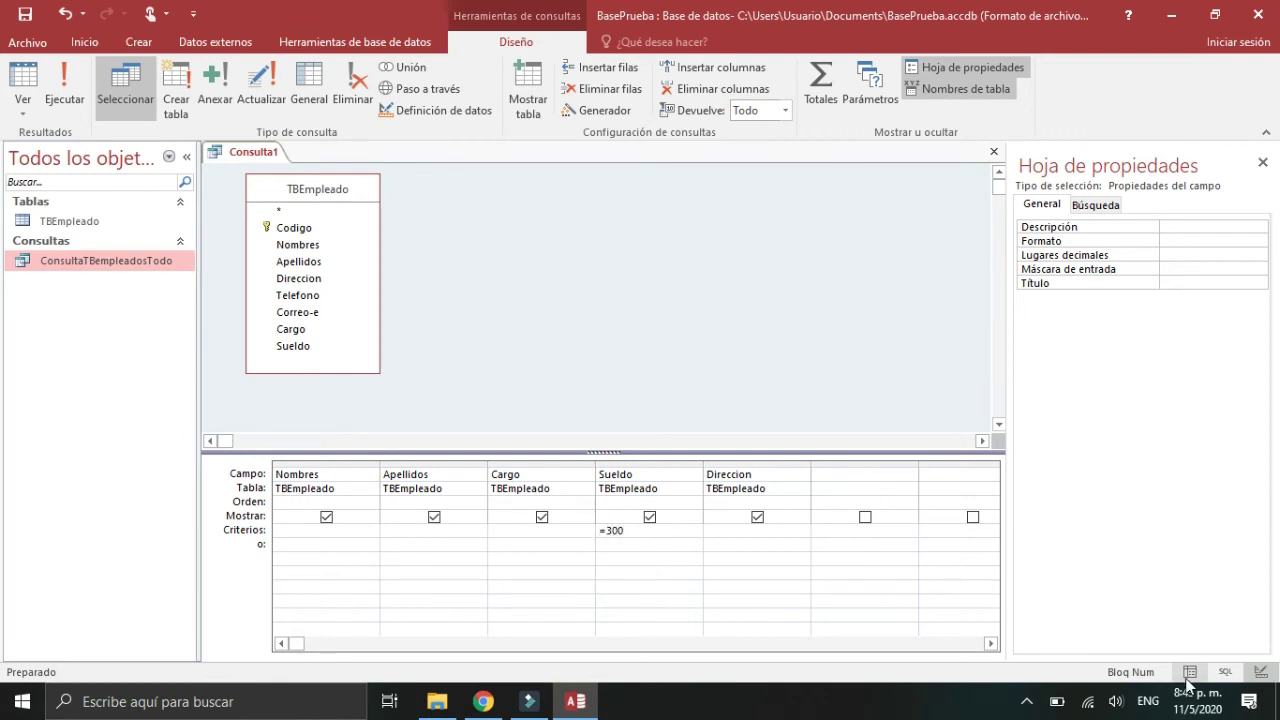
click(1190, 672)
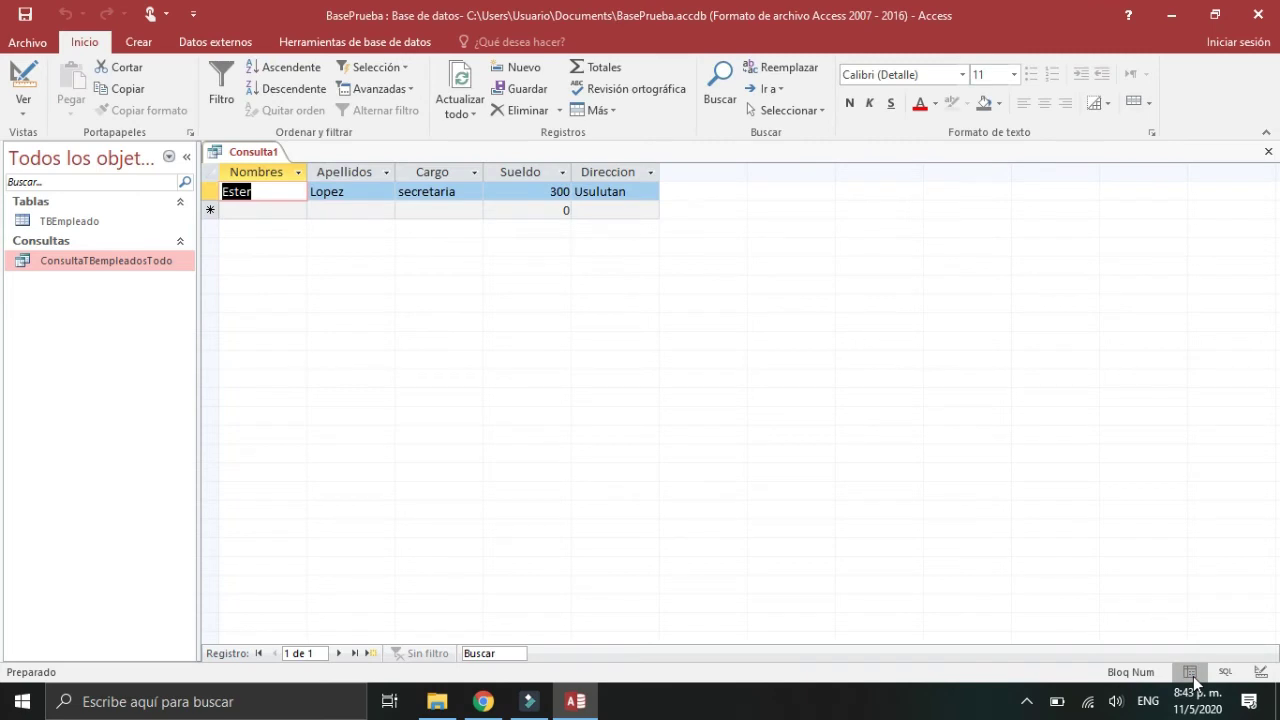
click(1261, 672)
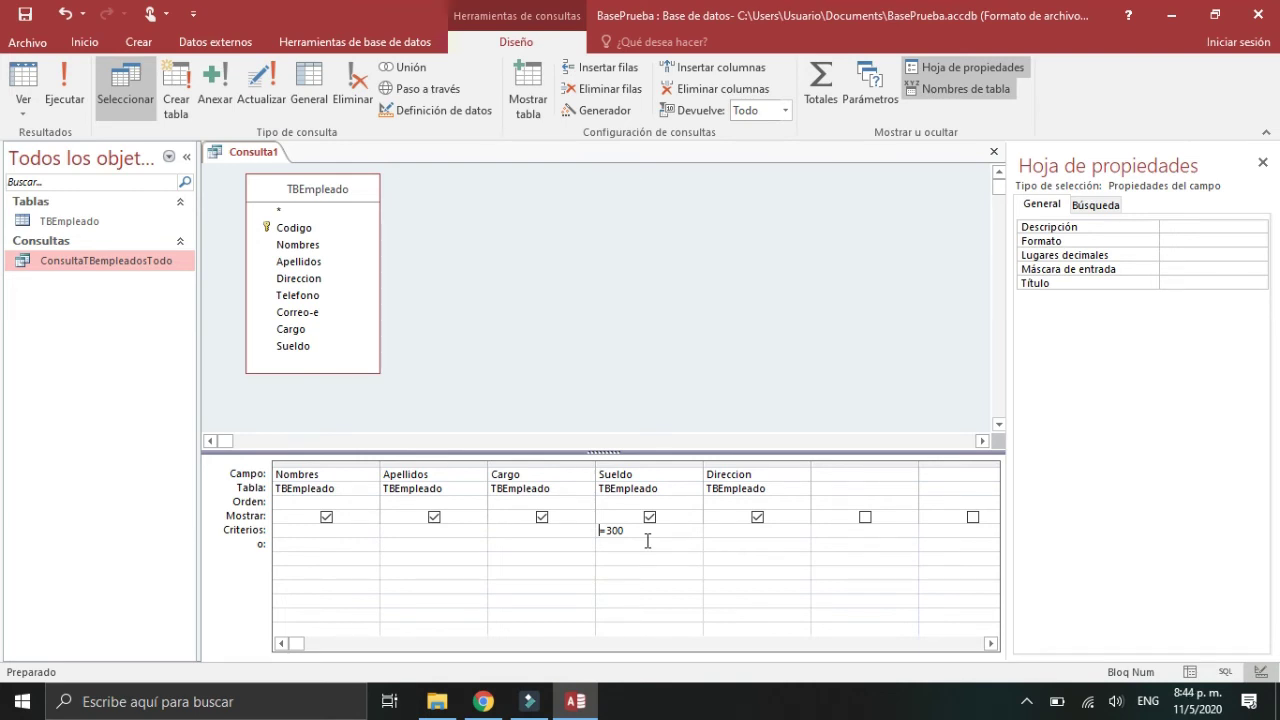
key(BackSpace)
text(=)
text(>)
Step: Run the >=300 filter and check salaries of 500, 400, 300, 350 and 450
click(1193, 667)
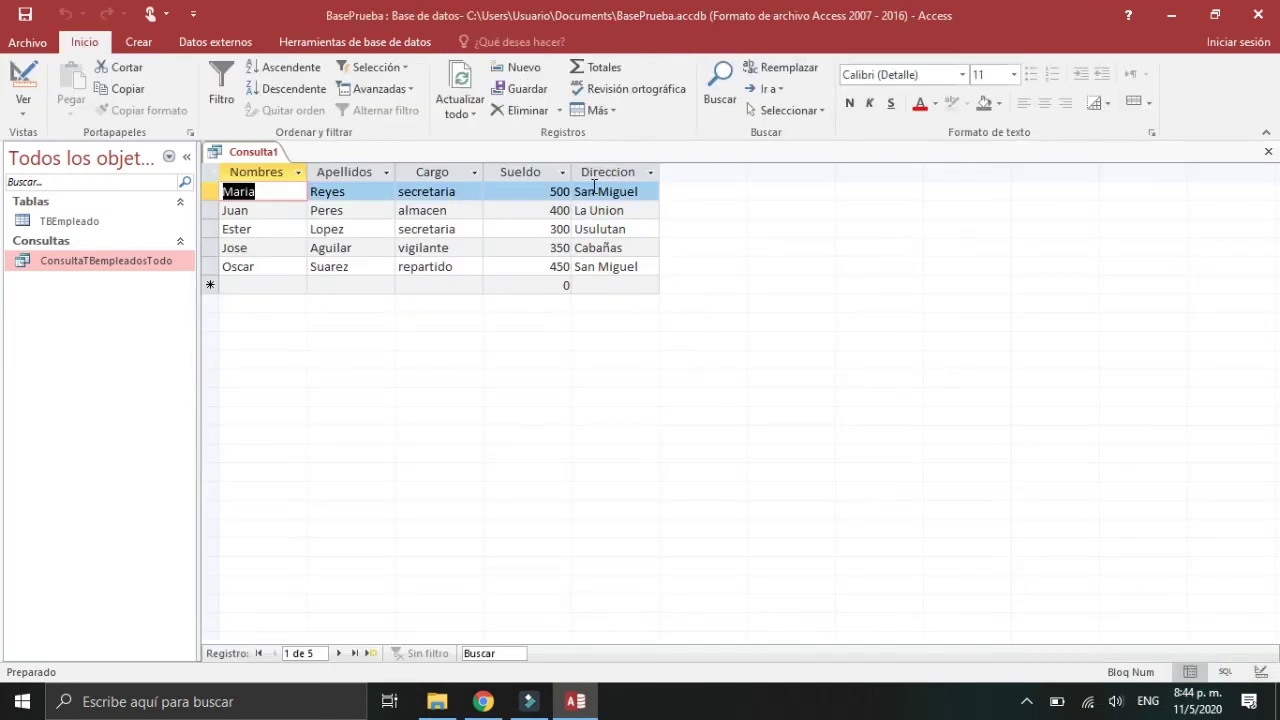
click(561, 193)
click(558, 210)
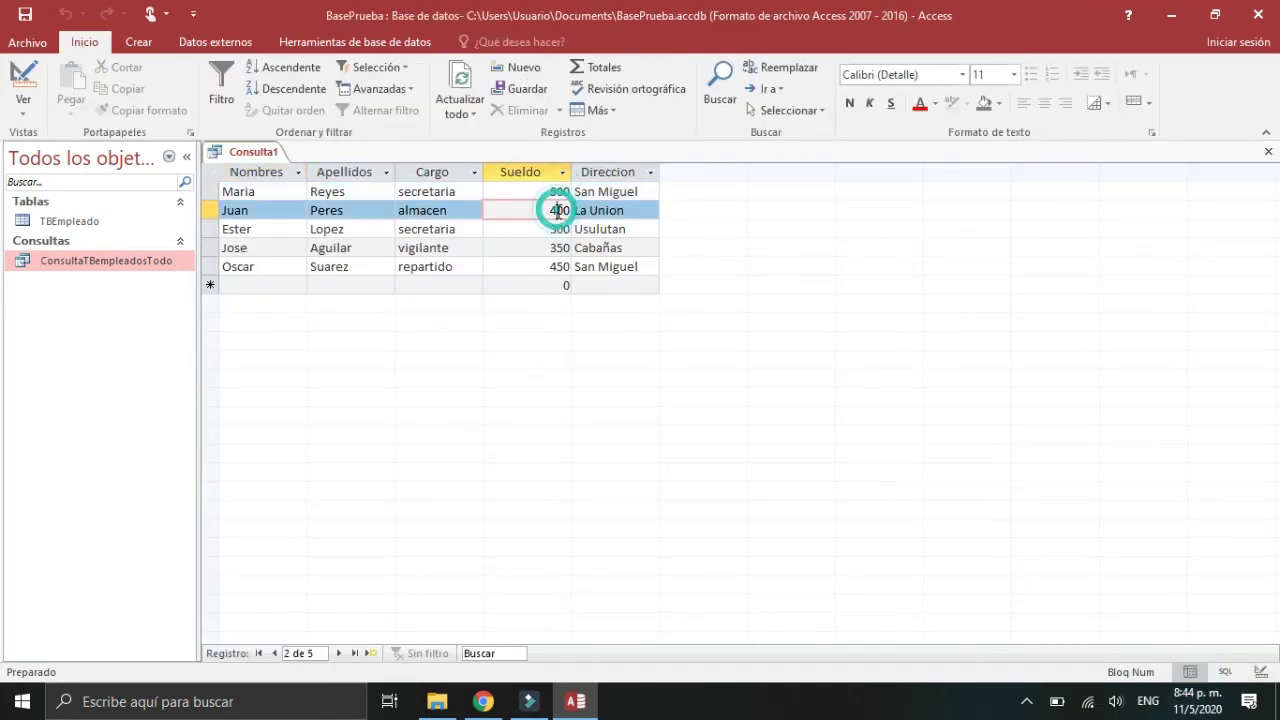
click(558, 229)
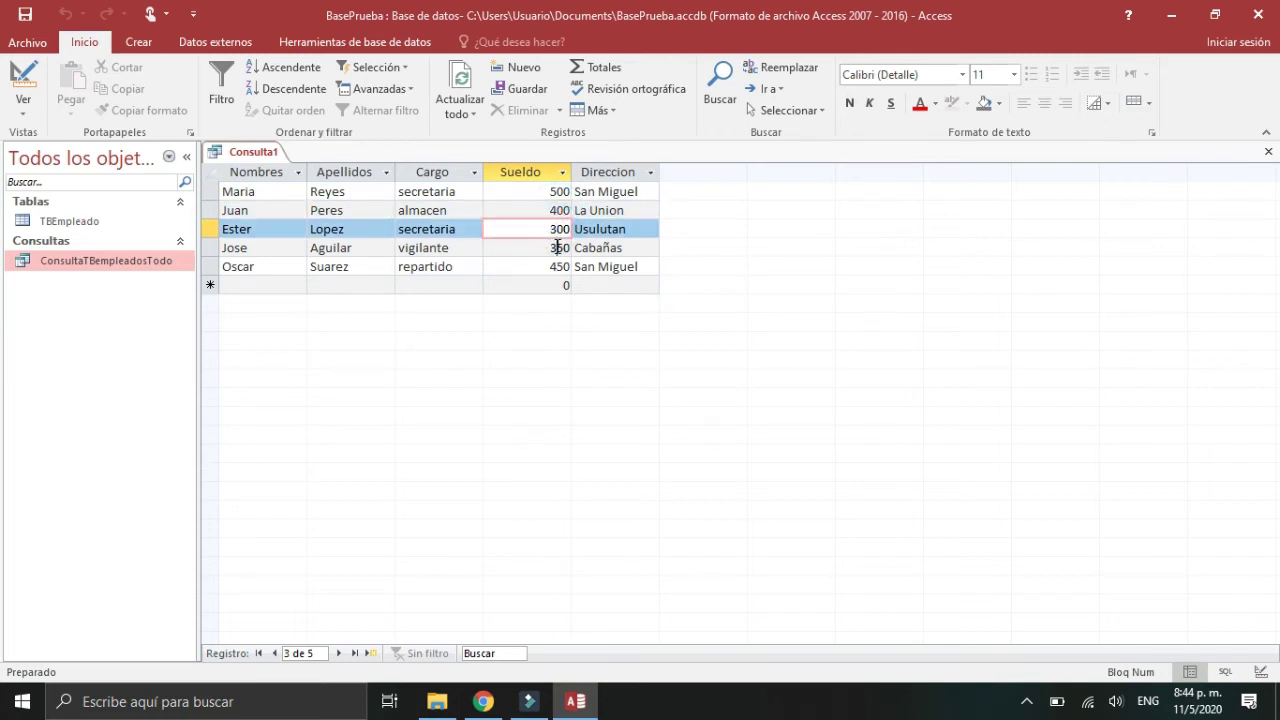
click(557, 247)
click(557, 266)
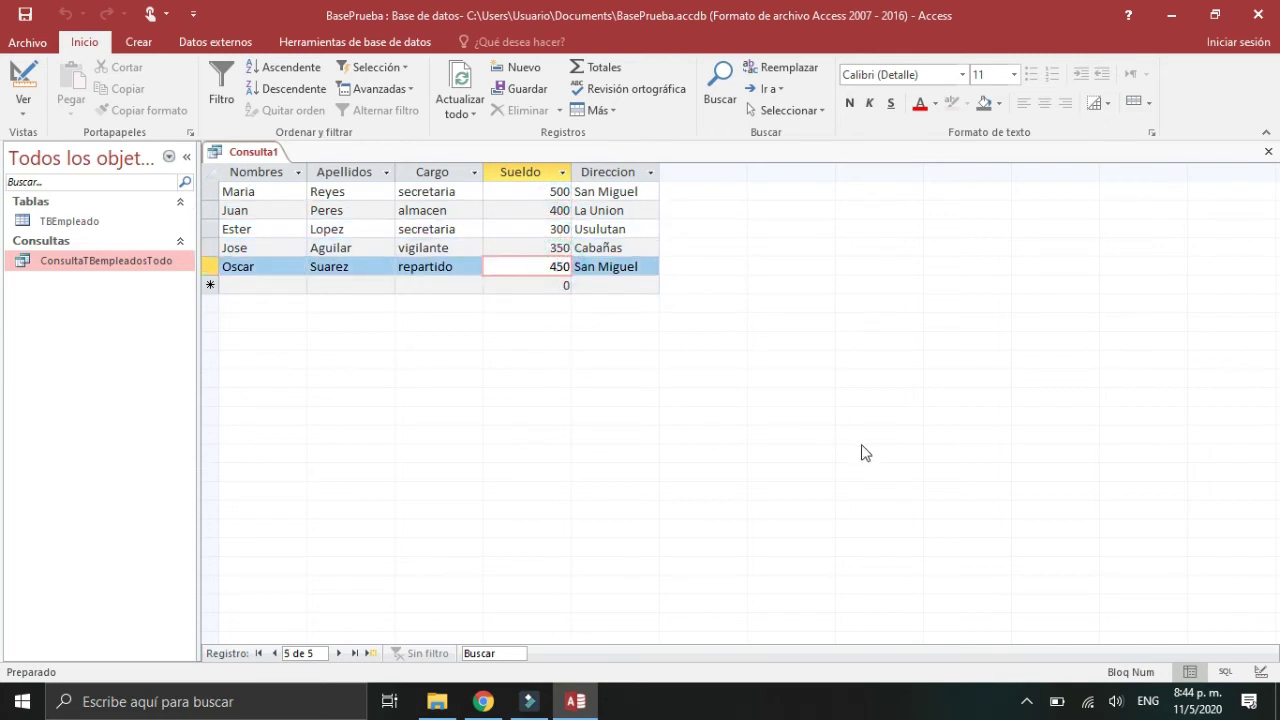
click(1261, 672)
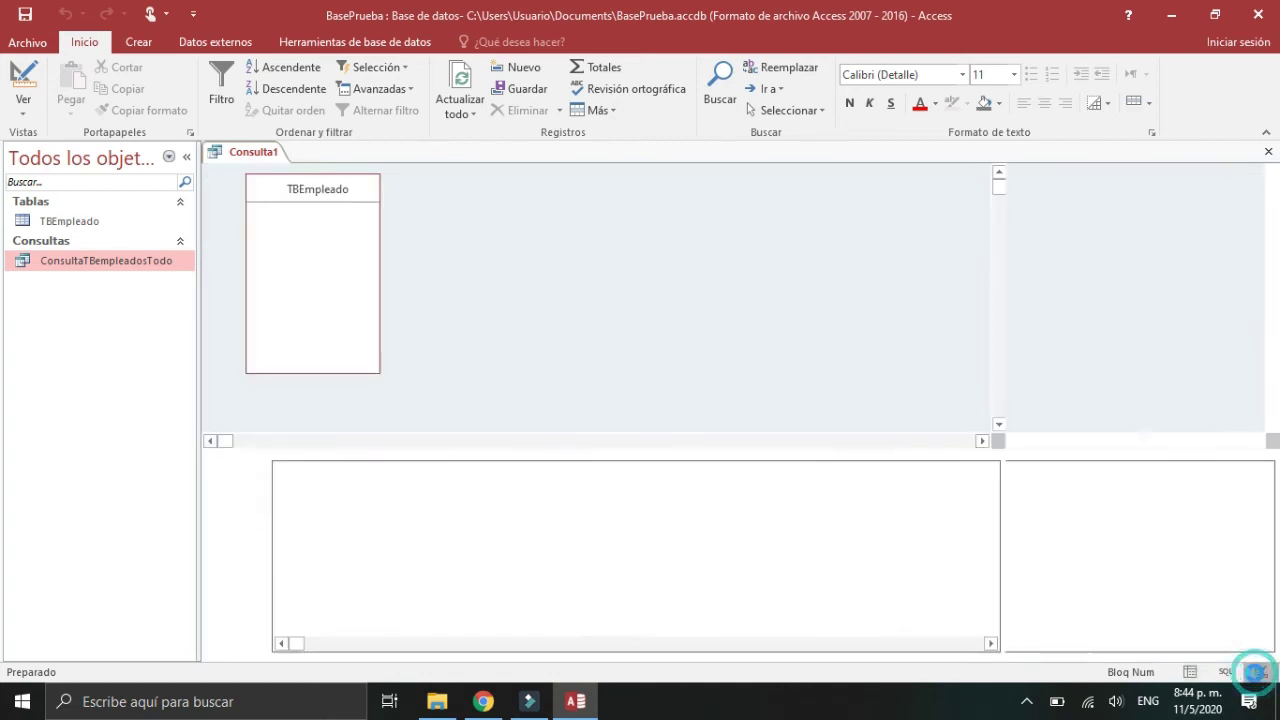
Step: Change the Sueldo criterion to >=175 and preview the seven matching employees
click(624, 527)
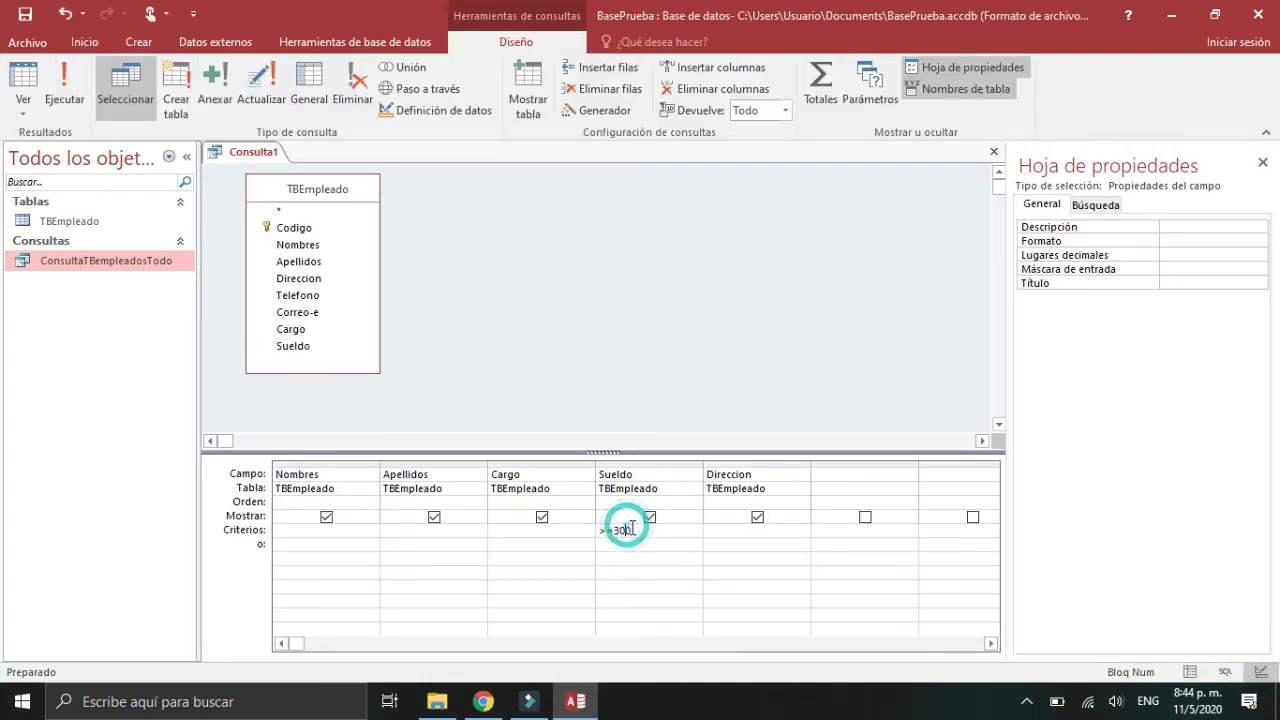
click(634, 530)
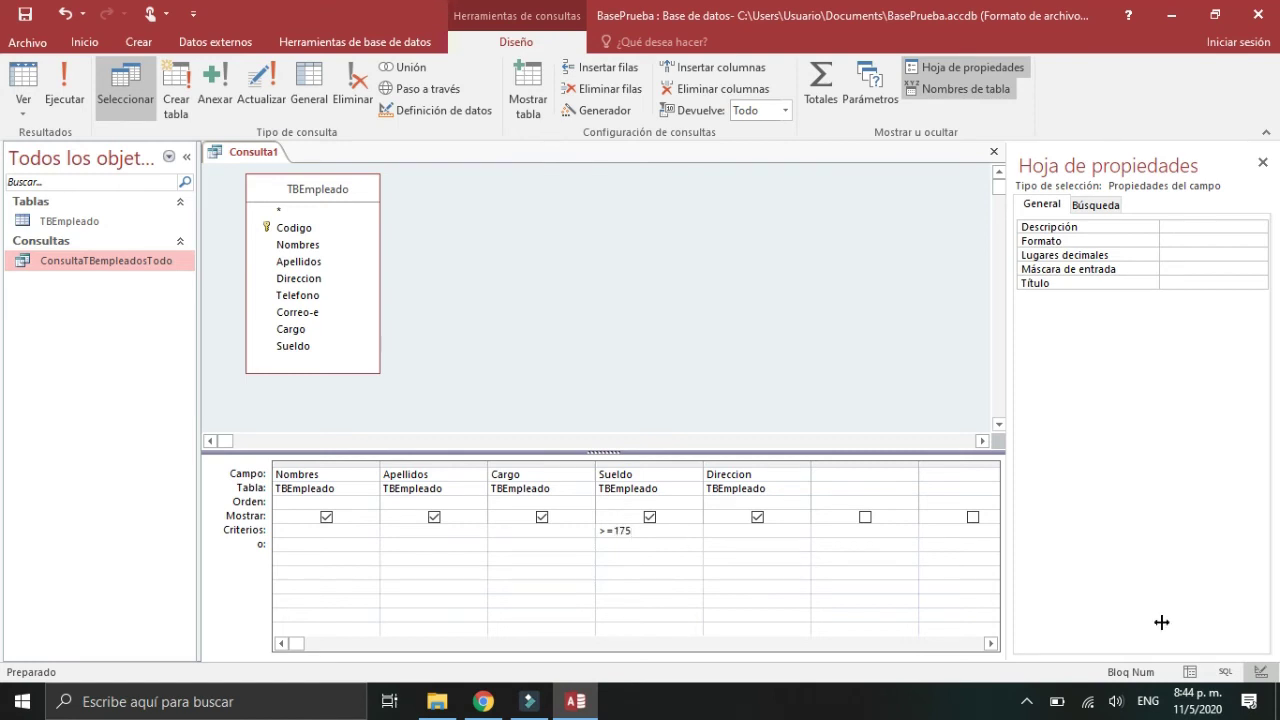
click(1190, 672)
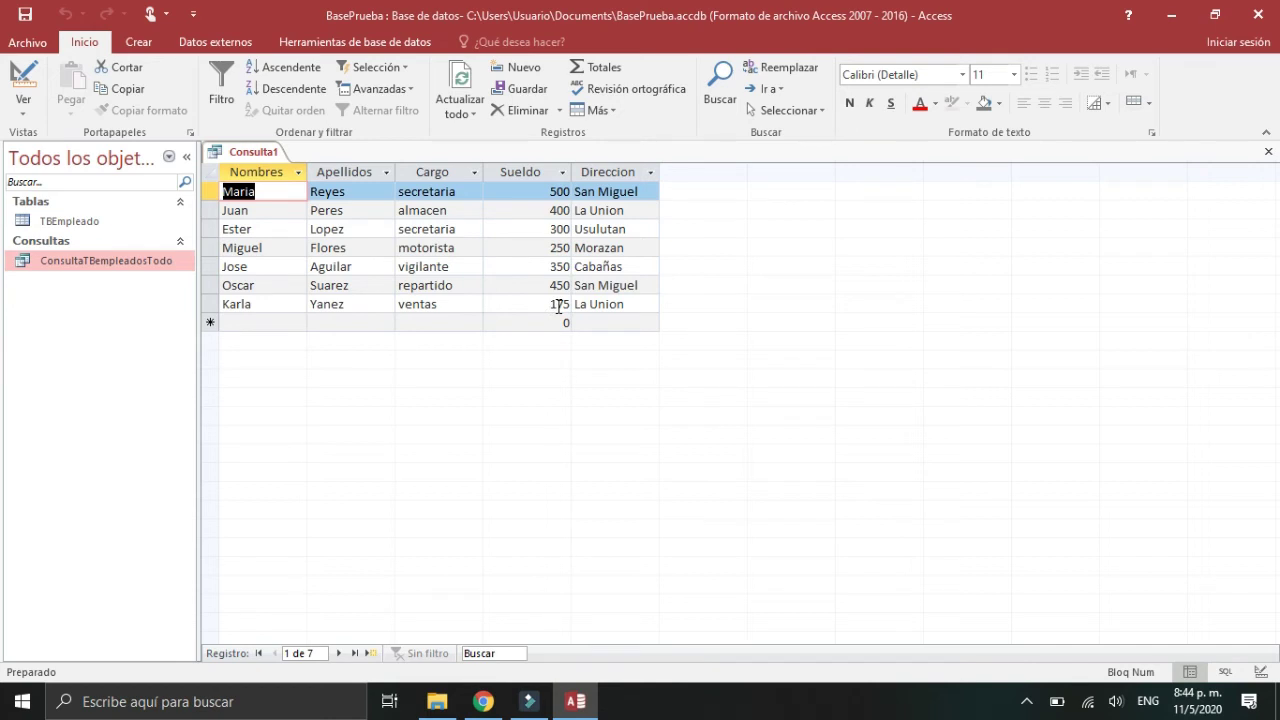
click(1262, 673)
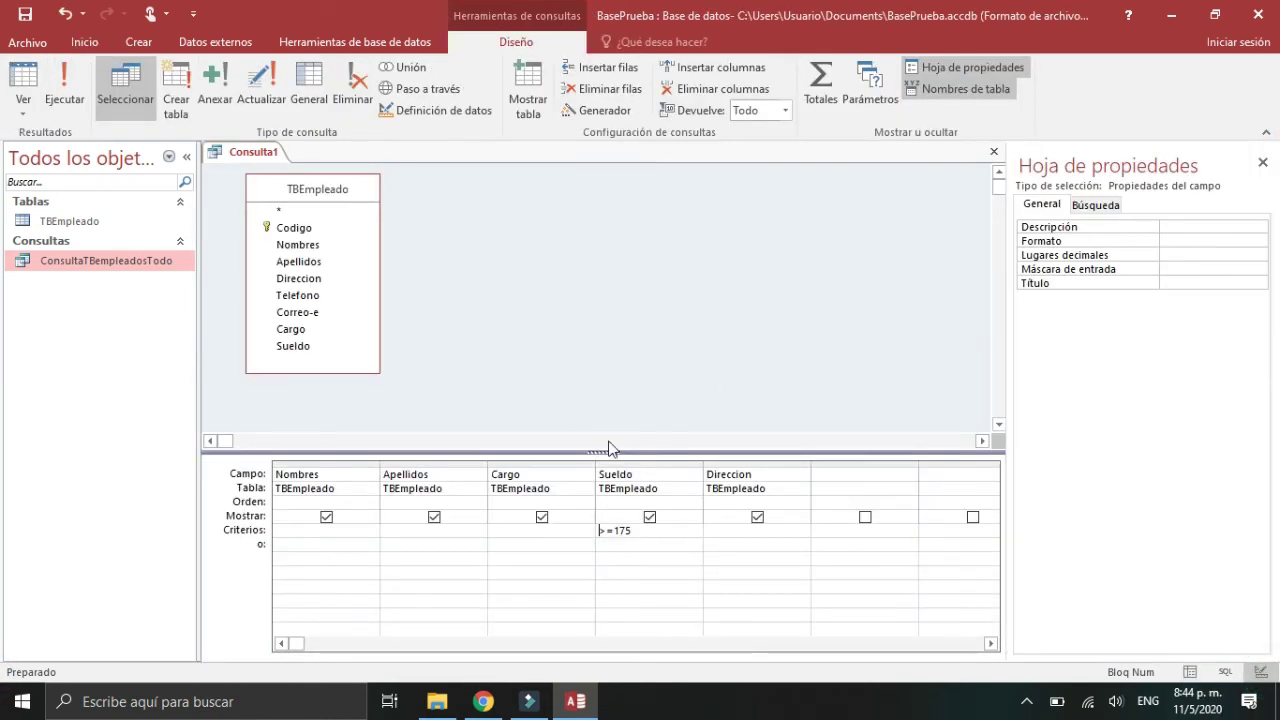
Step: Delete the >=175 Sueldo criterion and confirm all eight employees return, including Hugo at 150
click(643, 531)
key(BackSpace)
key(BackSpace)
key(BackSpace)
key(BackSpace)
key(BackSpace)
click(1189, 671)
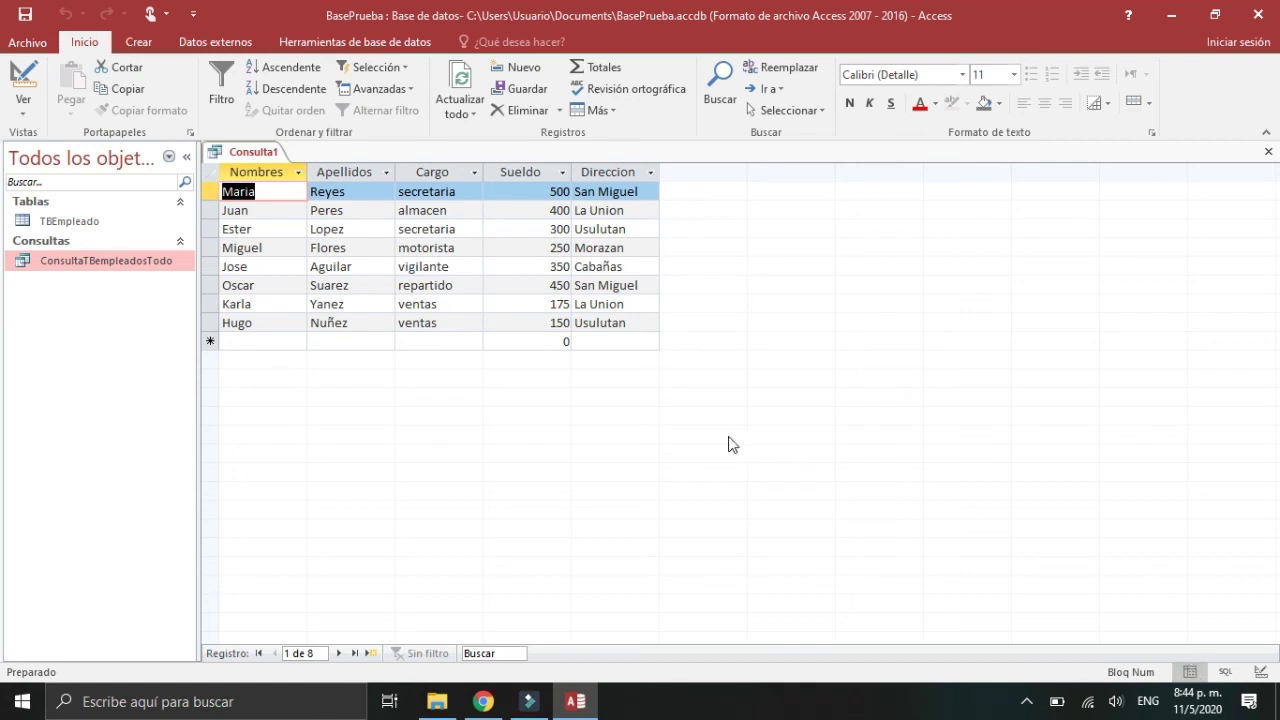
click(558, 320)
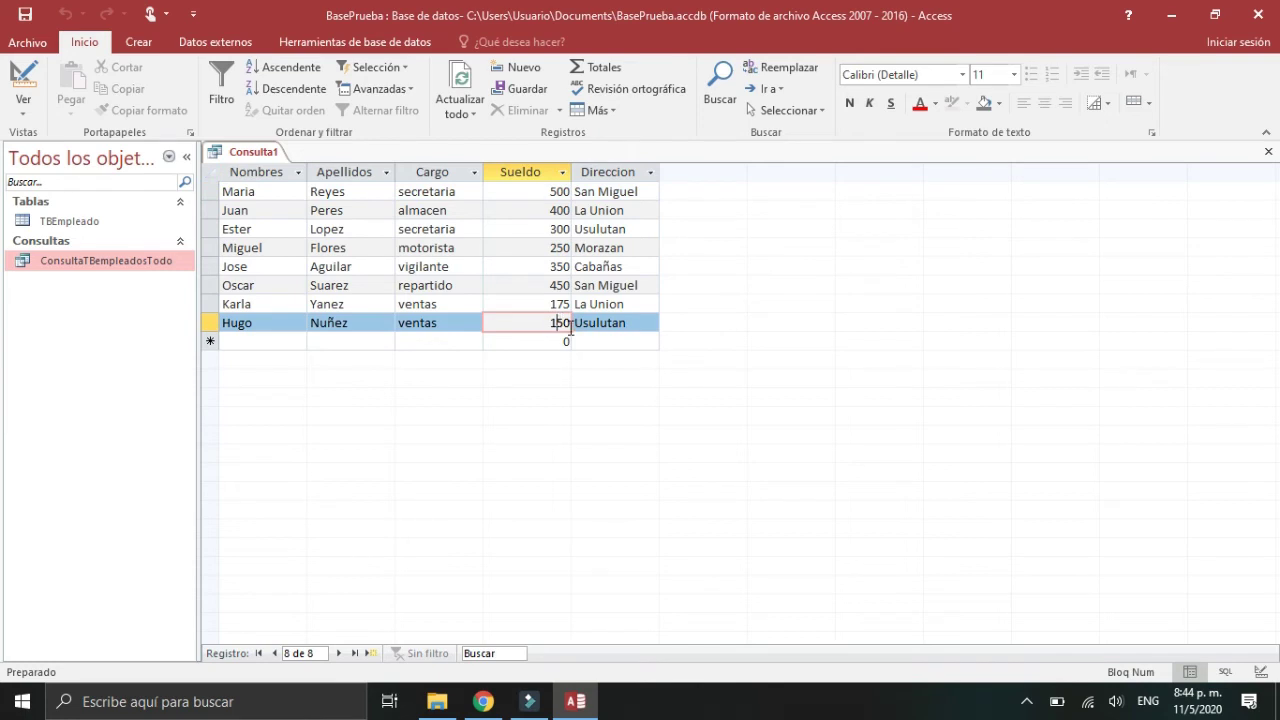
click(560, 304)
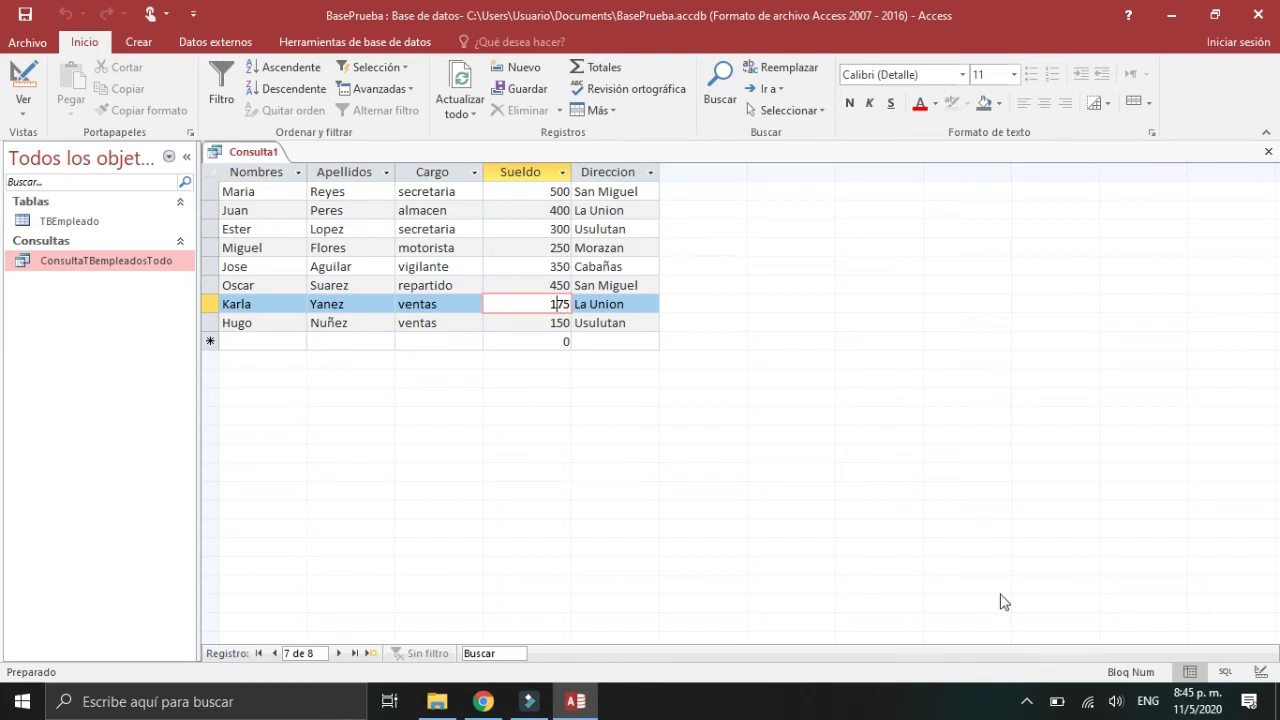
click(1259, 670)
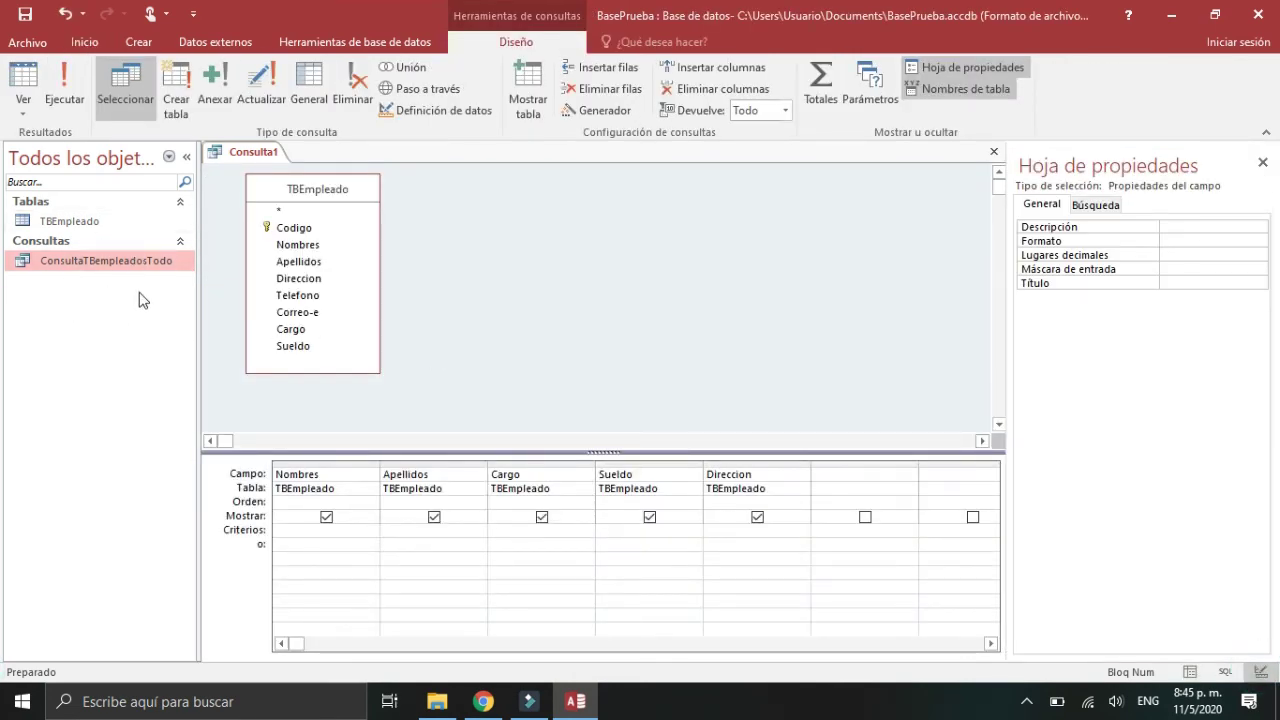
Step: Enter >=300 as the Sueldo criterion and run the query, listing five employees
click(683, 533)
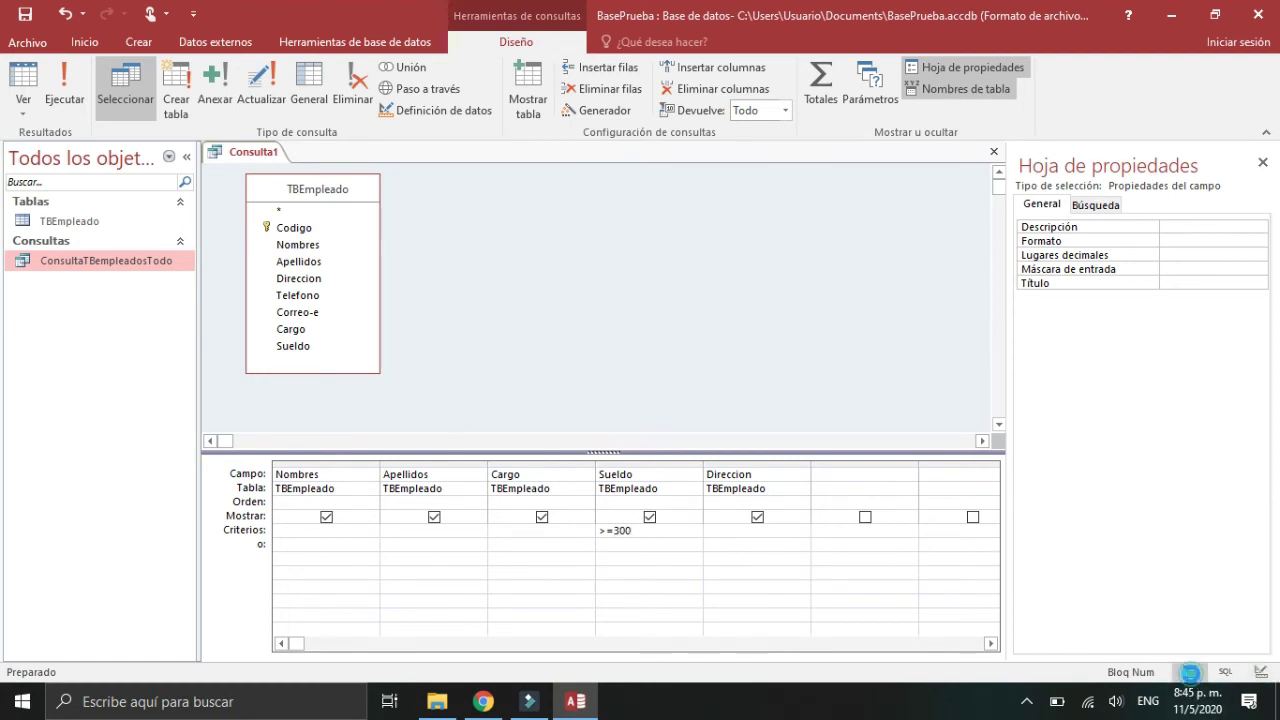
click(1190, 673)
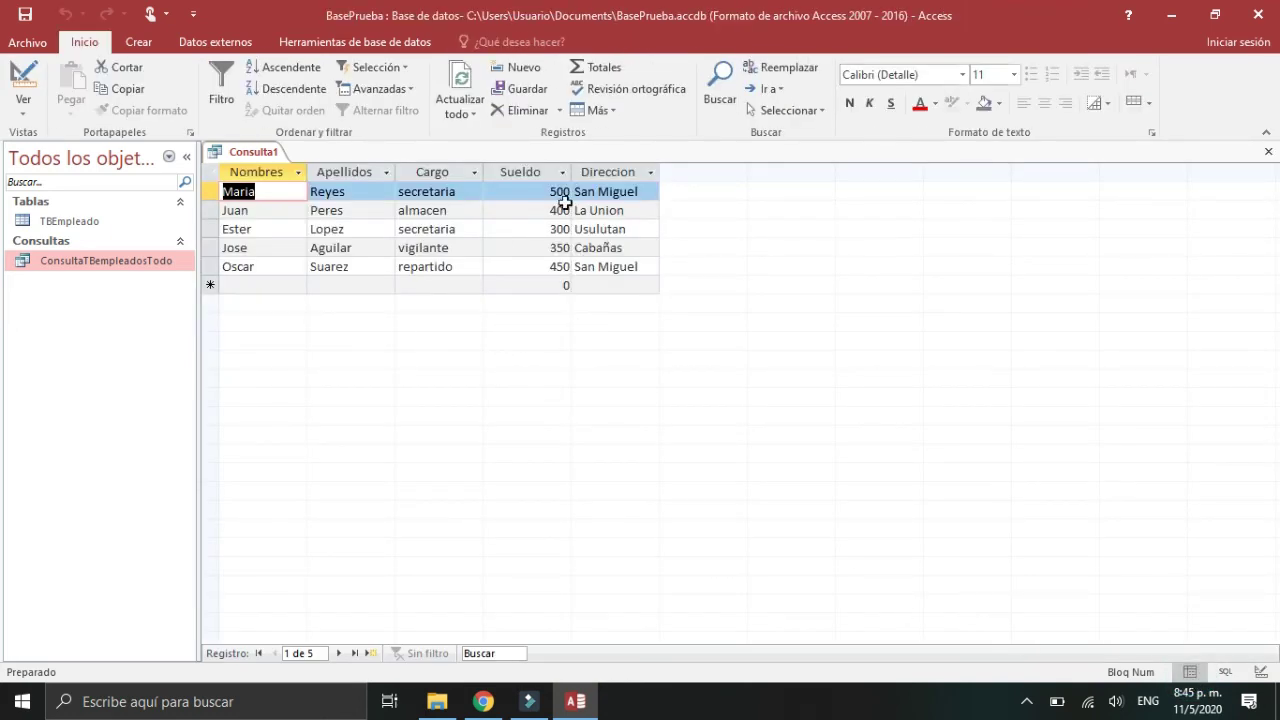
click(1258, 671)
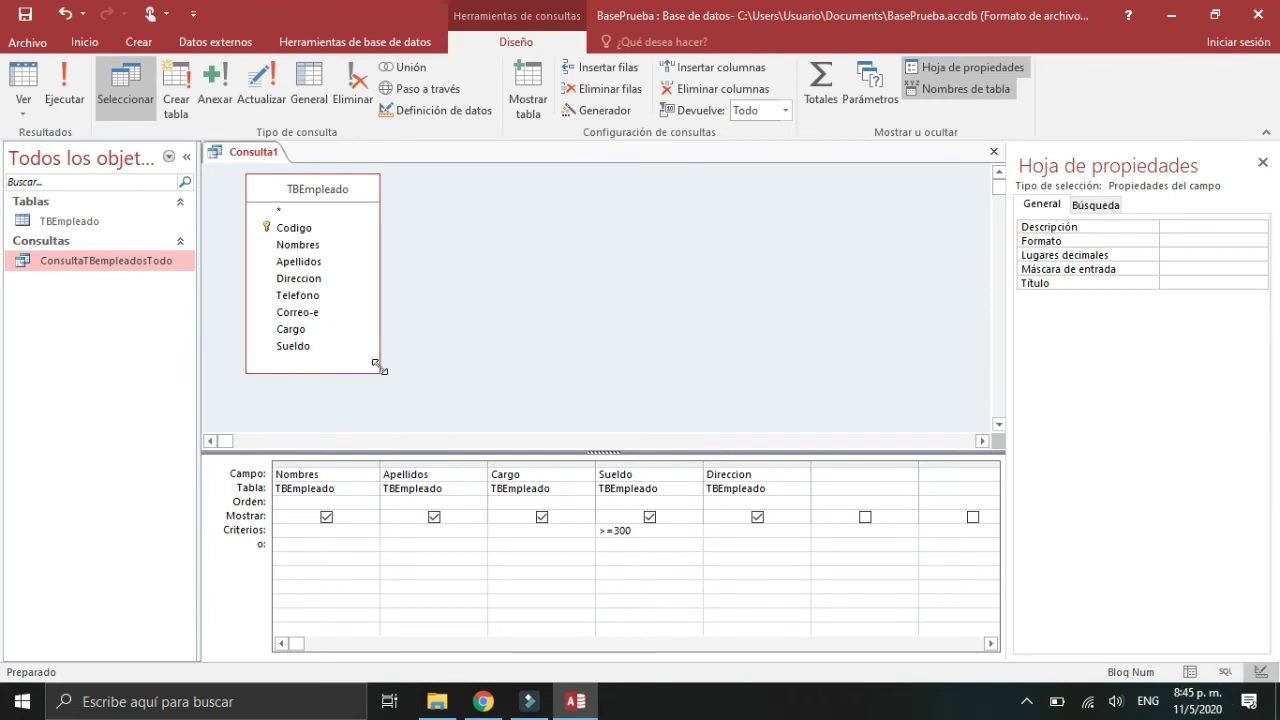
click(66, 99)
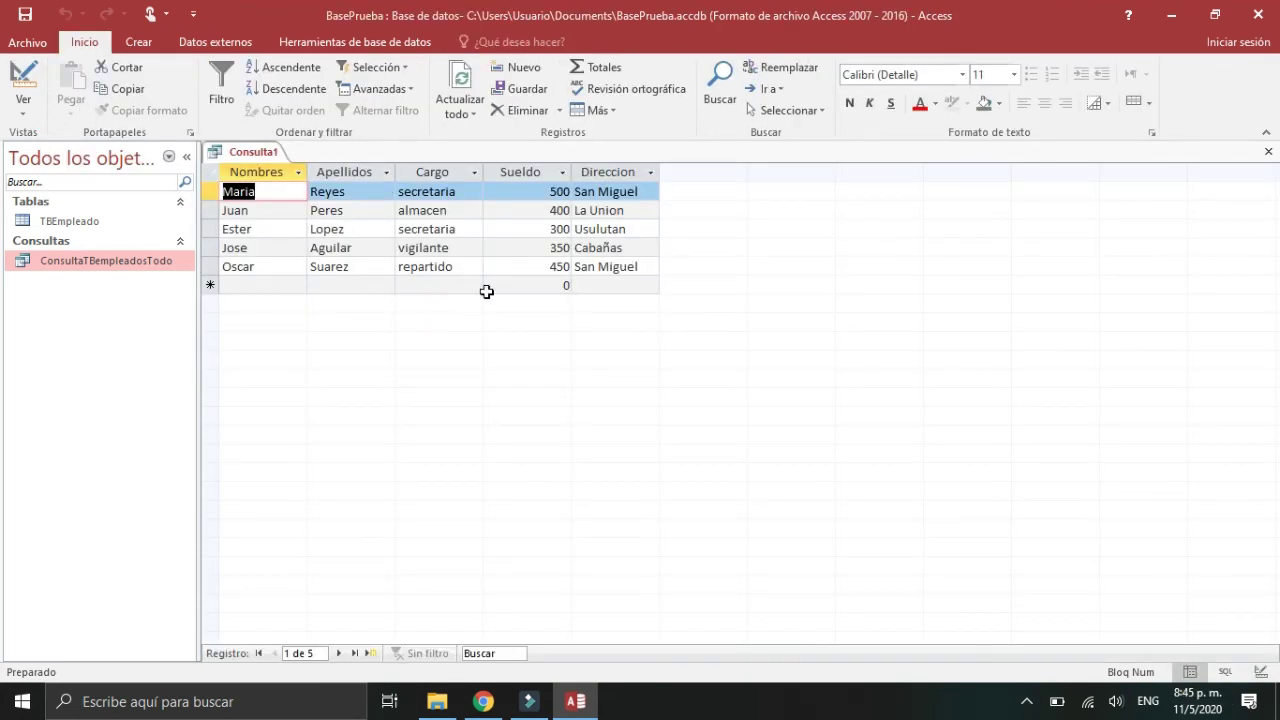
Step: Read the SQL view to confirm the WHERE Sueldo >=300 clause, then return to Design view
click(1261, 672)
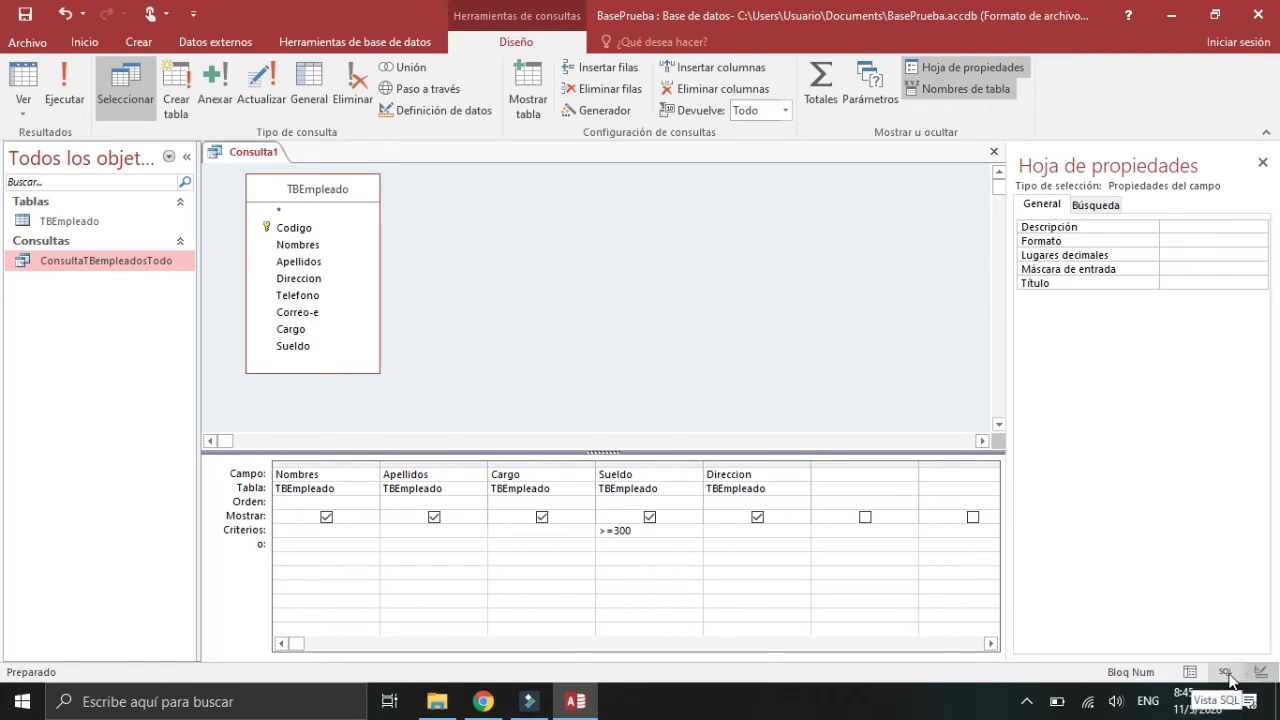
click(1227, 674)
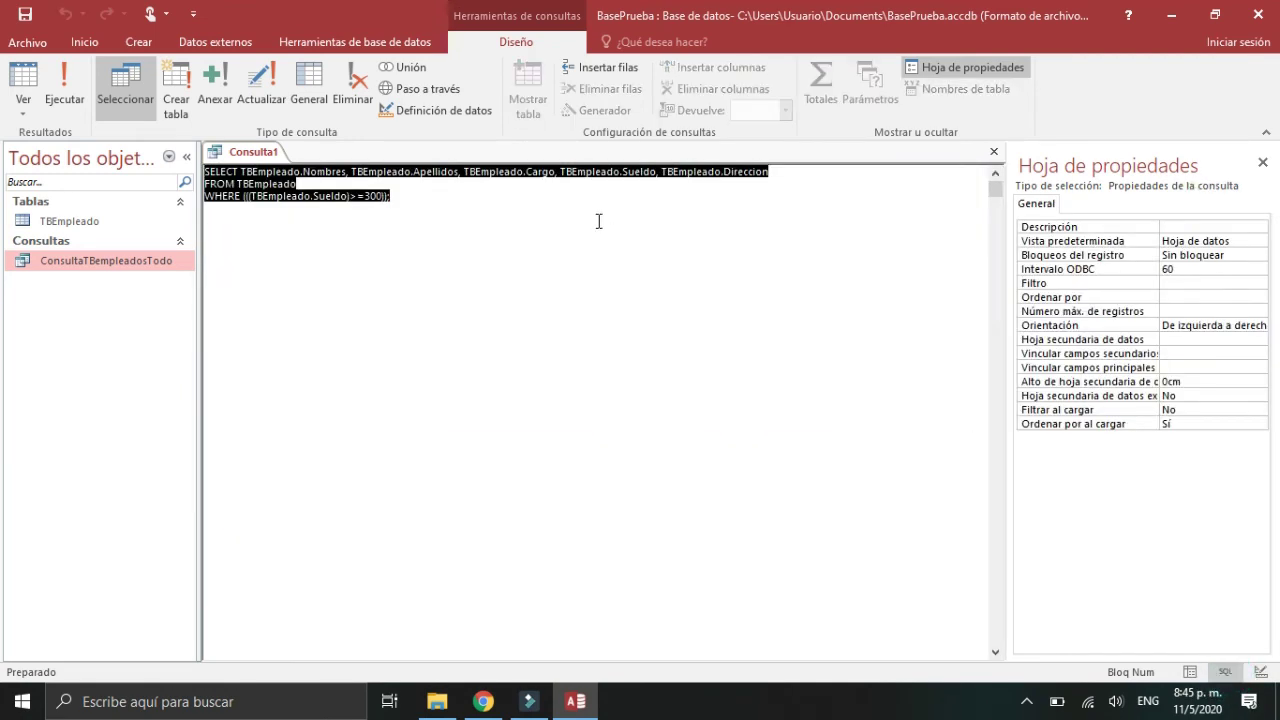
click(406, 202)
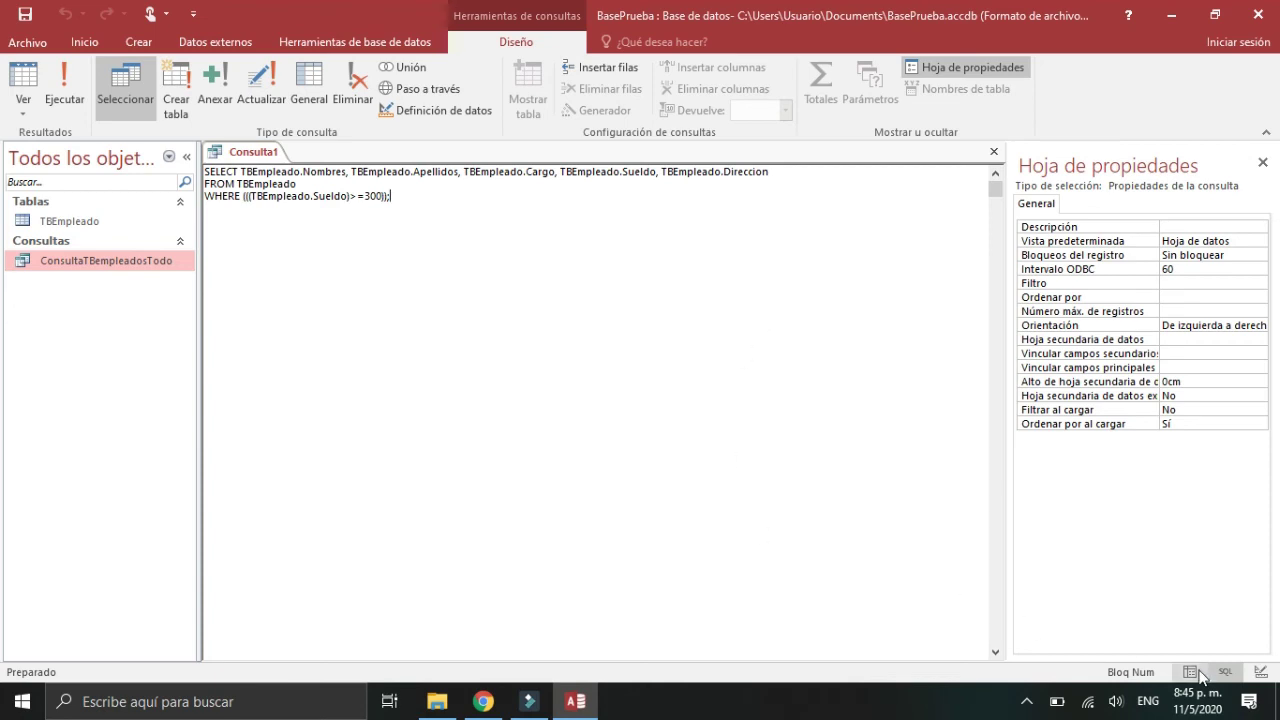
click(1260, 673)
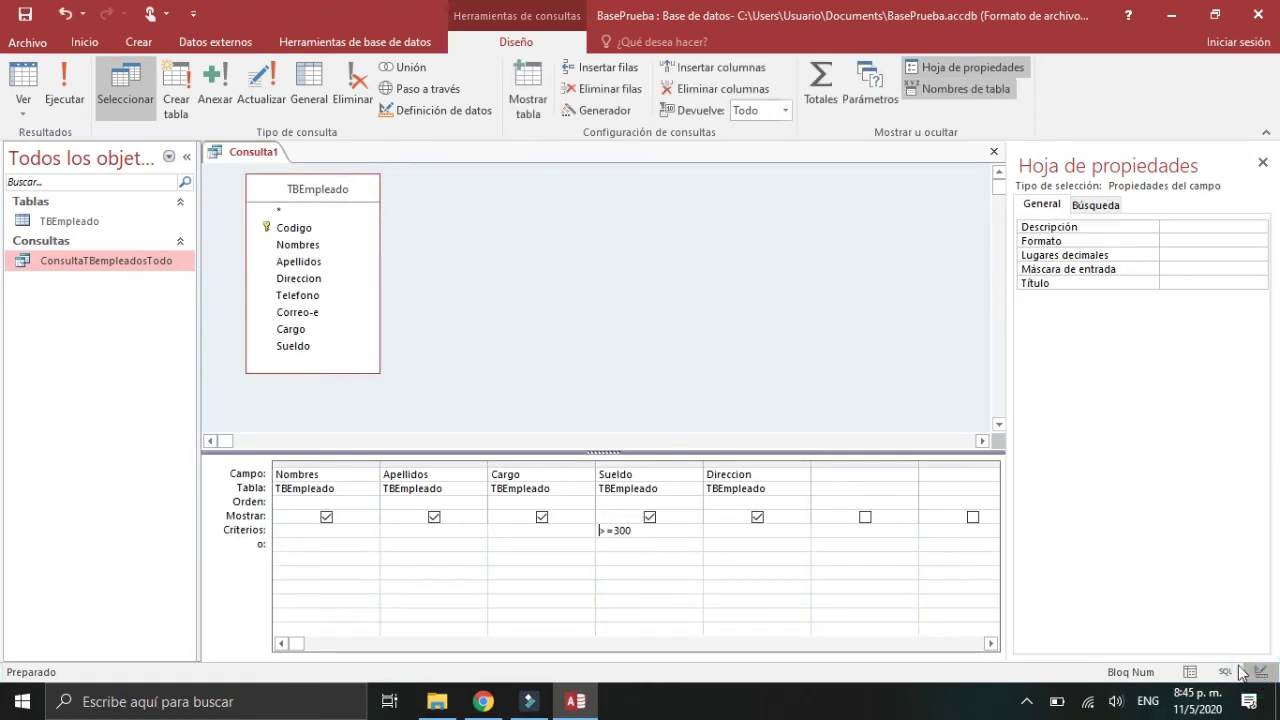
Step: Close the query and save it as ConsultaTBempleadosIgualomasde300
click(994, 152)
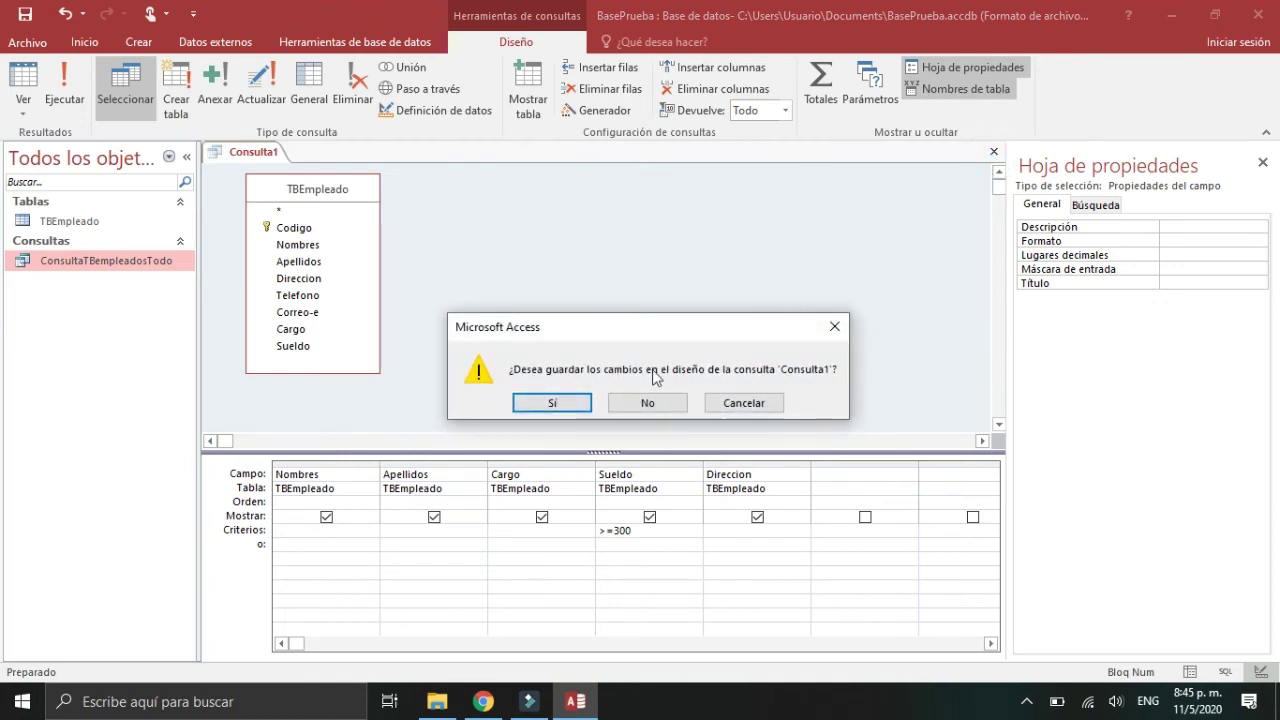
click(562, 402)
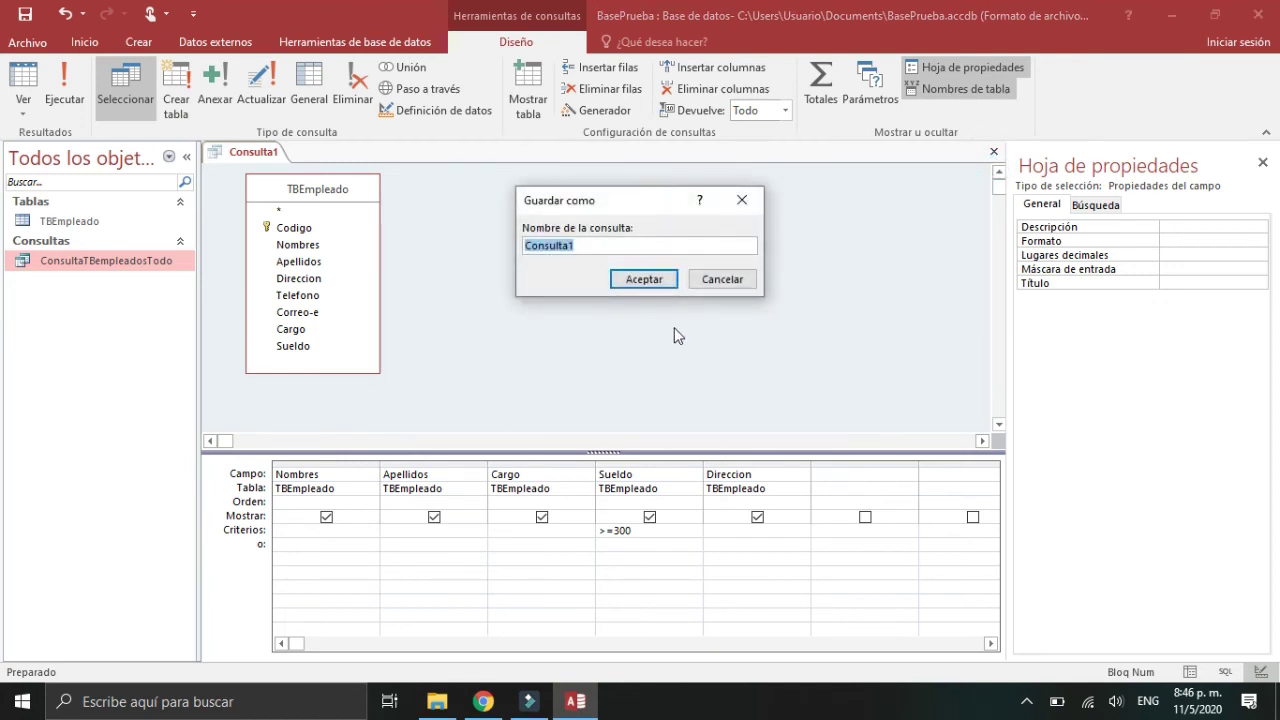
text(ConsultaEmp)
key(BackSpace)
key(BackSpace)
key(Caps_Lock)
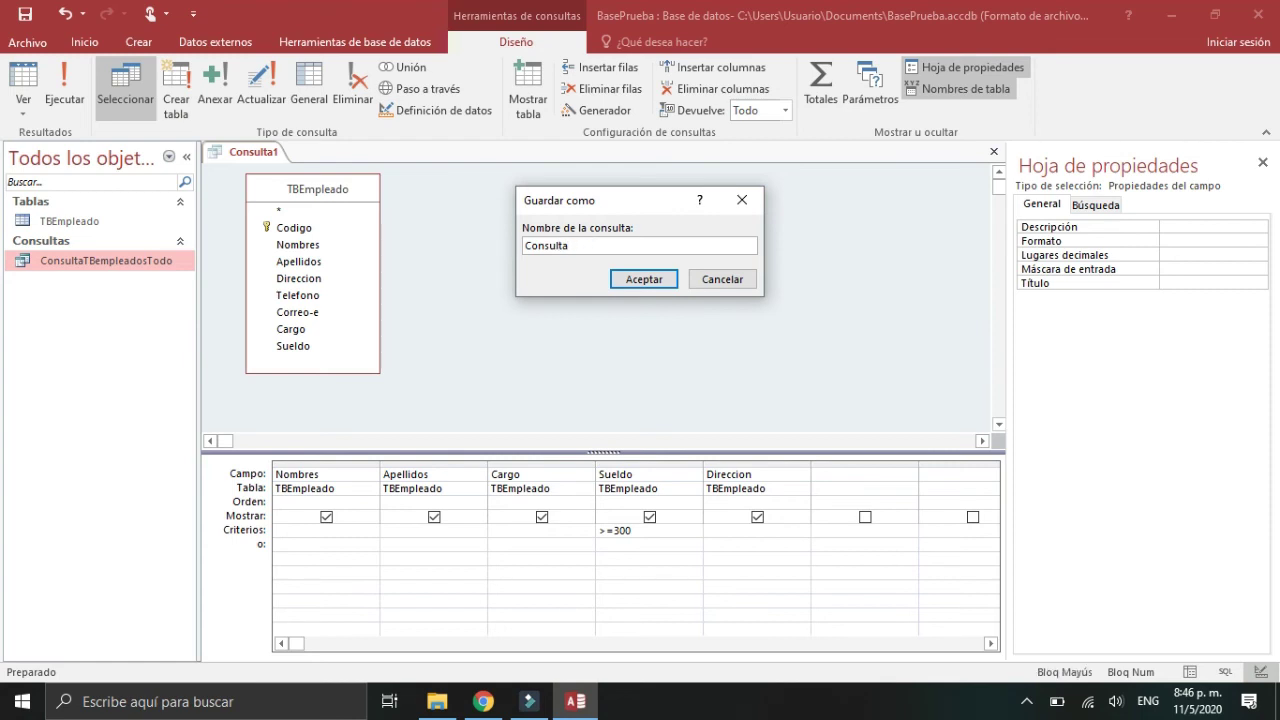
text(TB)
key(Caps_Lock)
text(empleados)
text(mas)
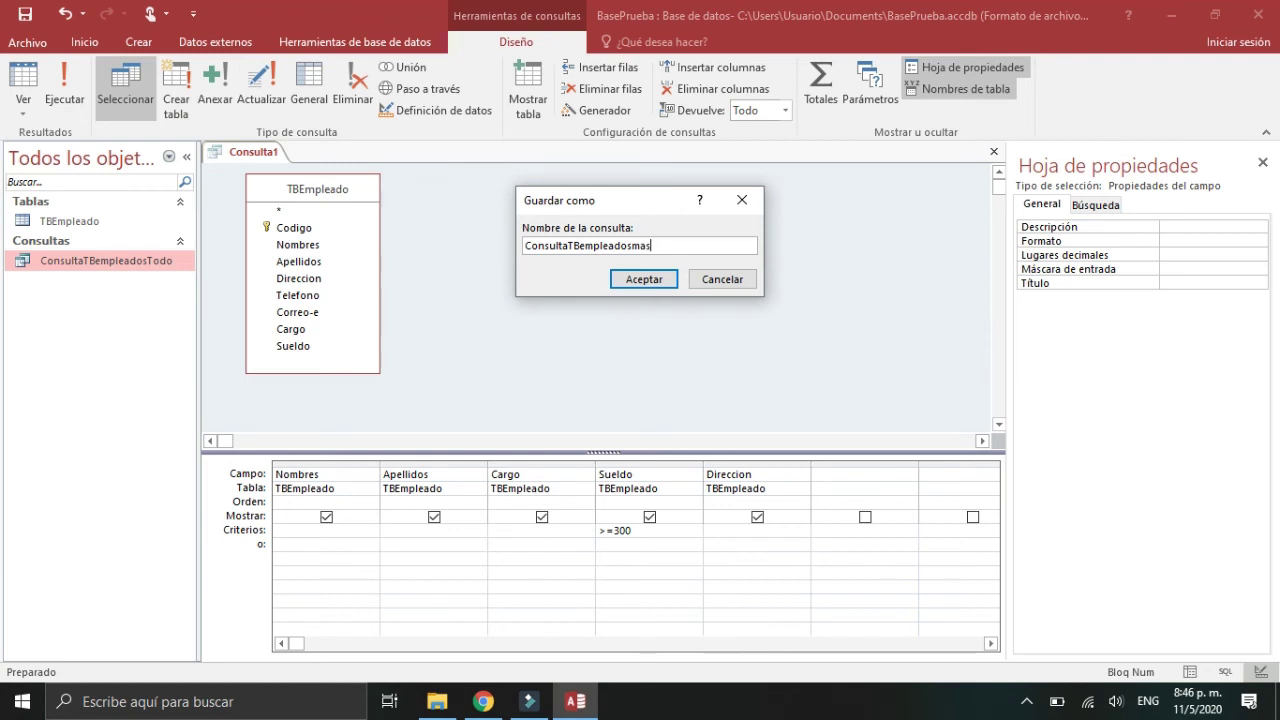
key(BackSpace)
text(Igualomas de)
key(BackSpace)
key(BackSpace)
key(BackSpace)
text(de300)
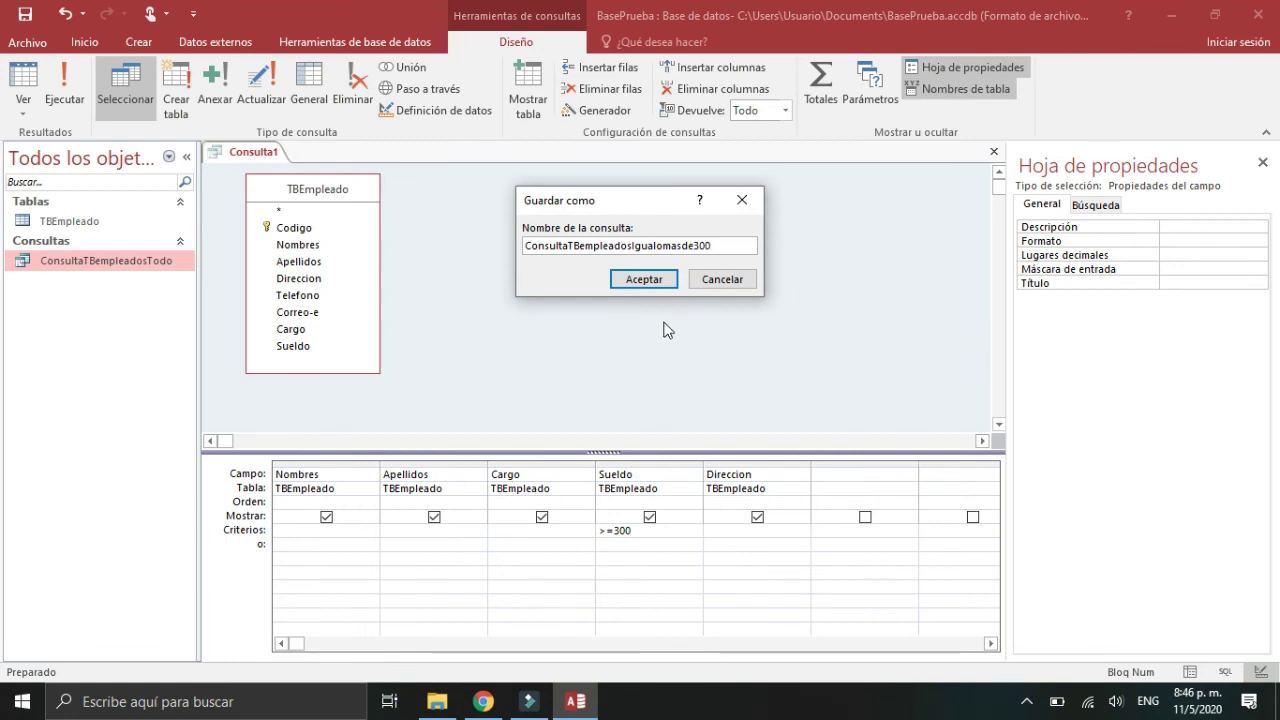
click(650, 280)
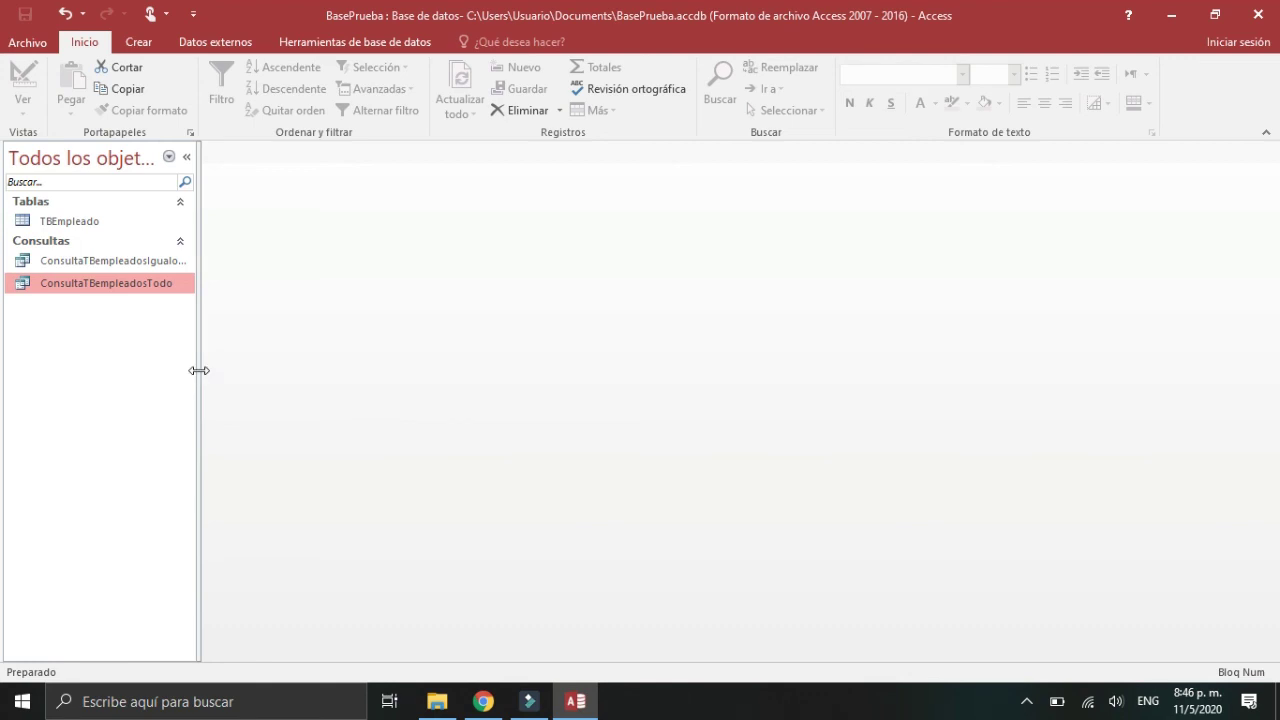
Step: Widen the navigation pane, then open and close both queries to compare their five and eight employees
drag(197, 370, 255, 370)
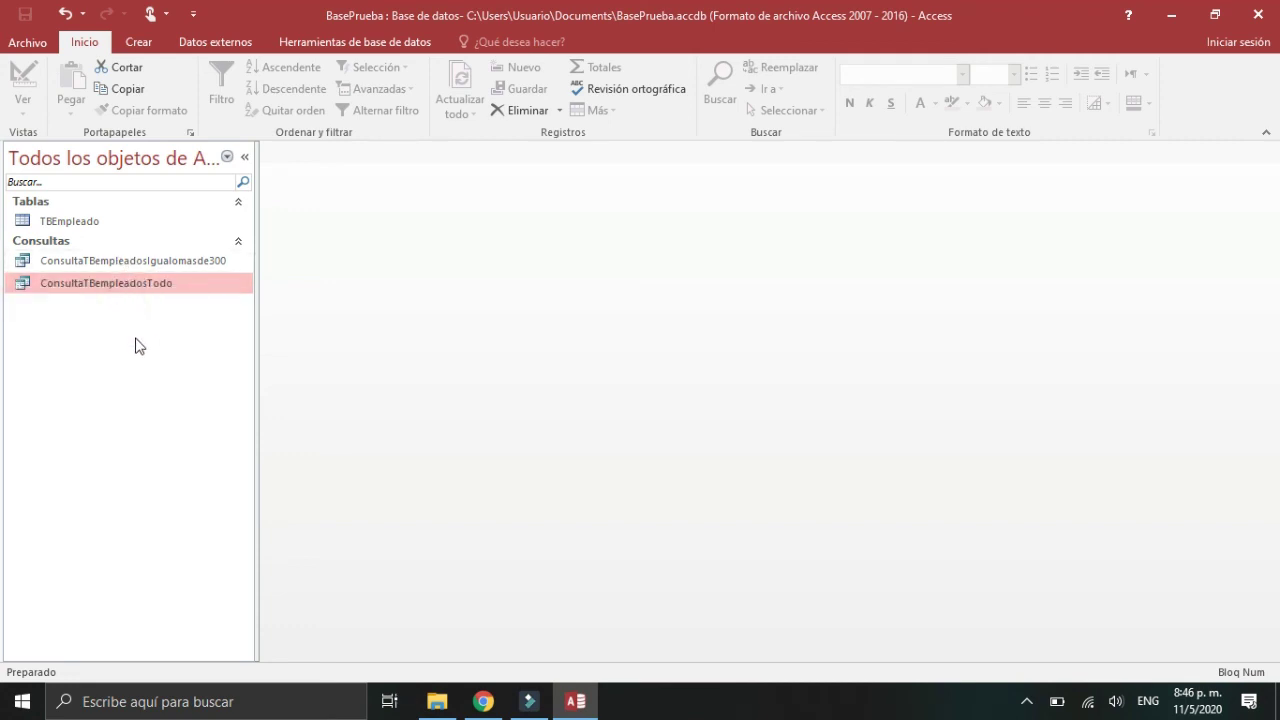
double_click(138, 260)
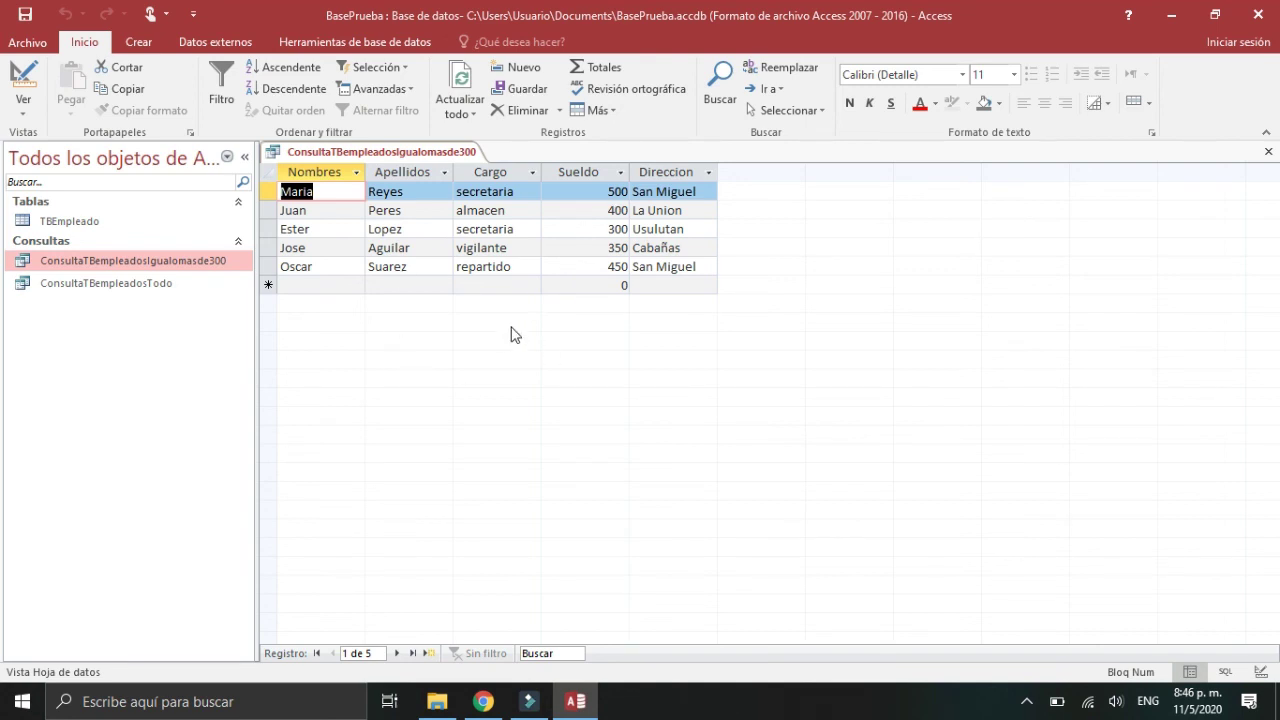
click(167, 285)
double_click(167, 286)
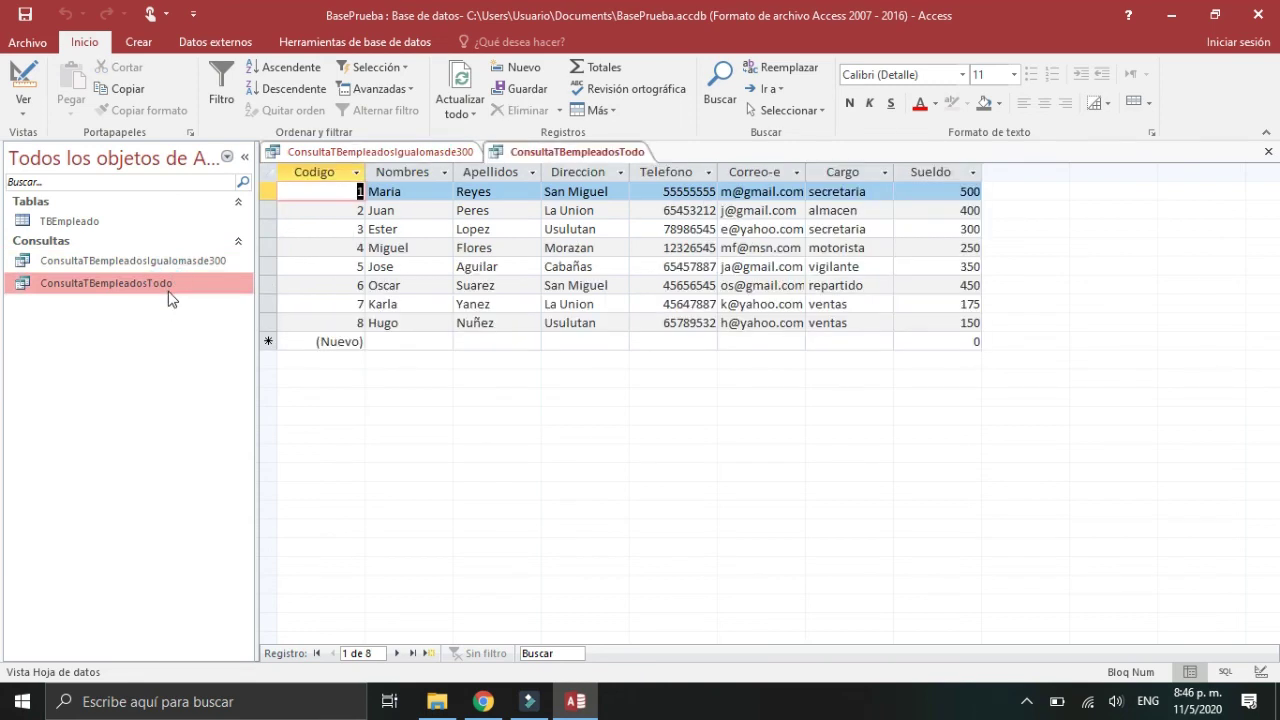
click(1270, 153)
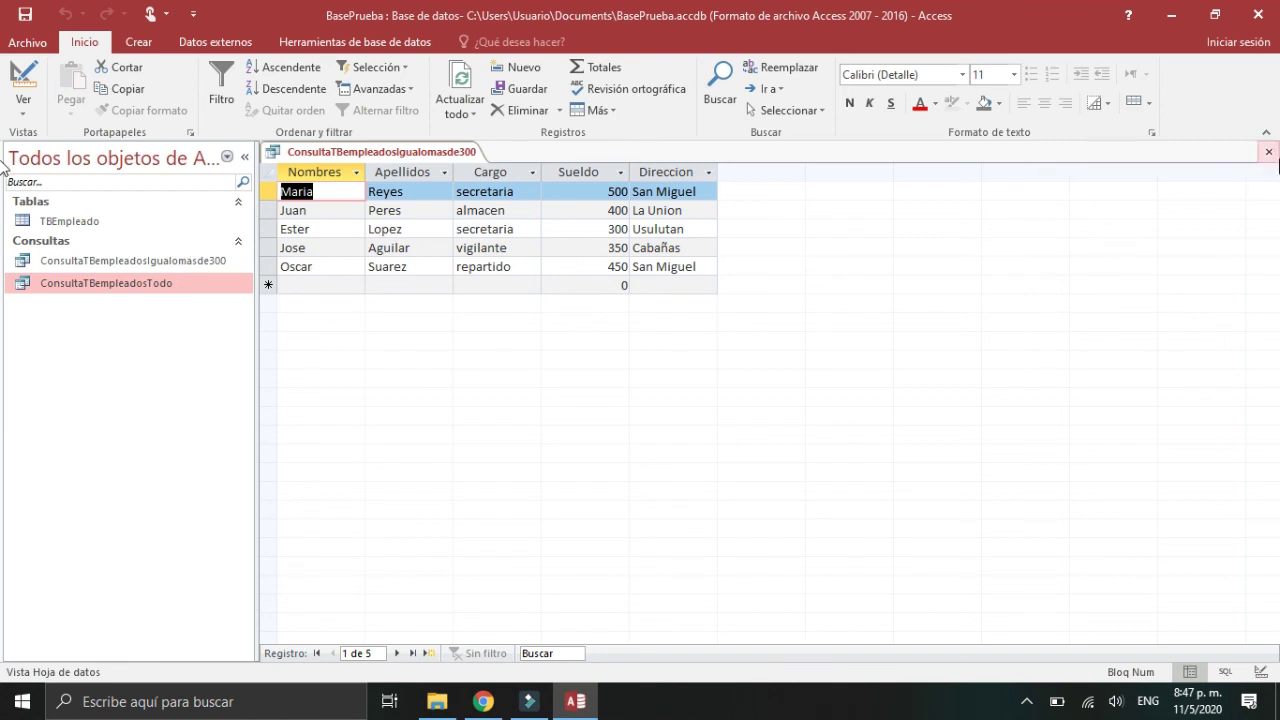
click(1268, 153)
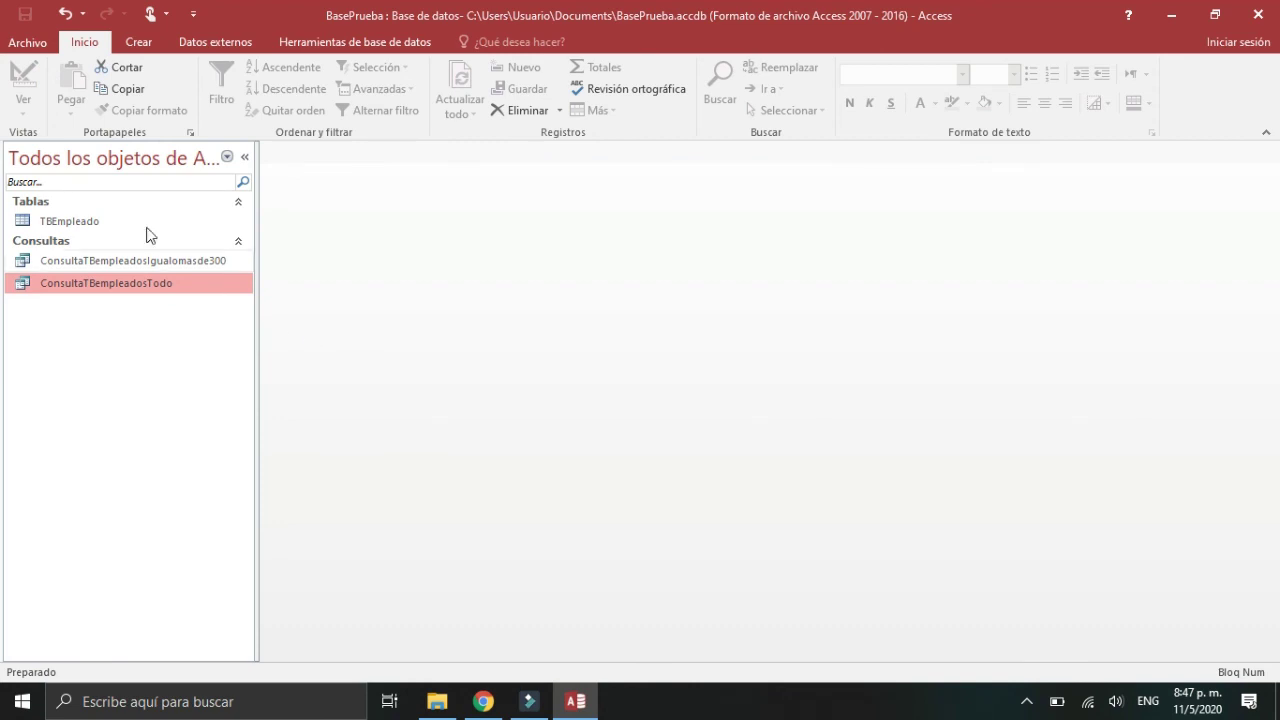
Step: Open TBEmpleado and start record 9 with the employee's name, surname, address and phone number
double_click(93, 222)
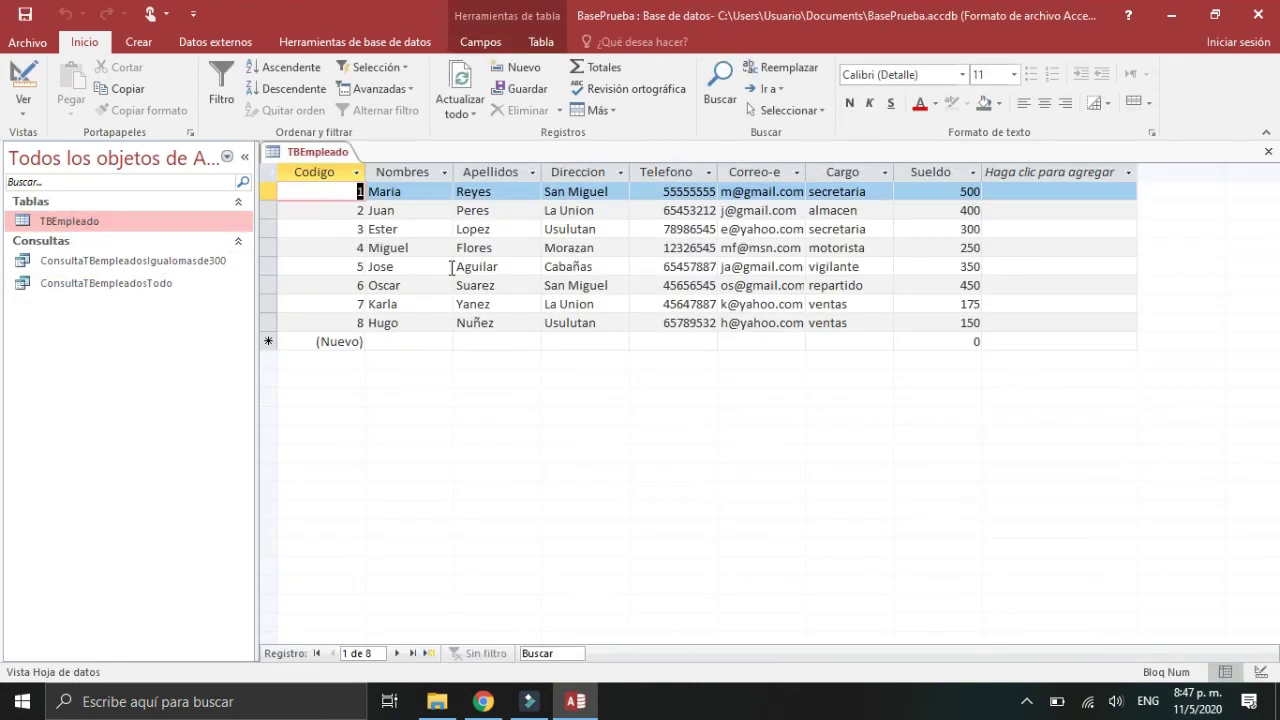
click(404, 340)
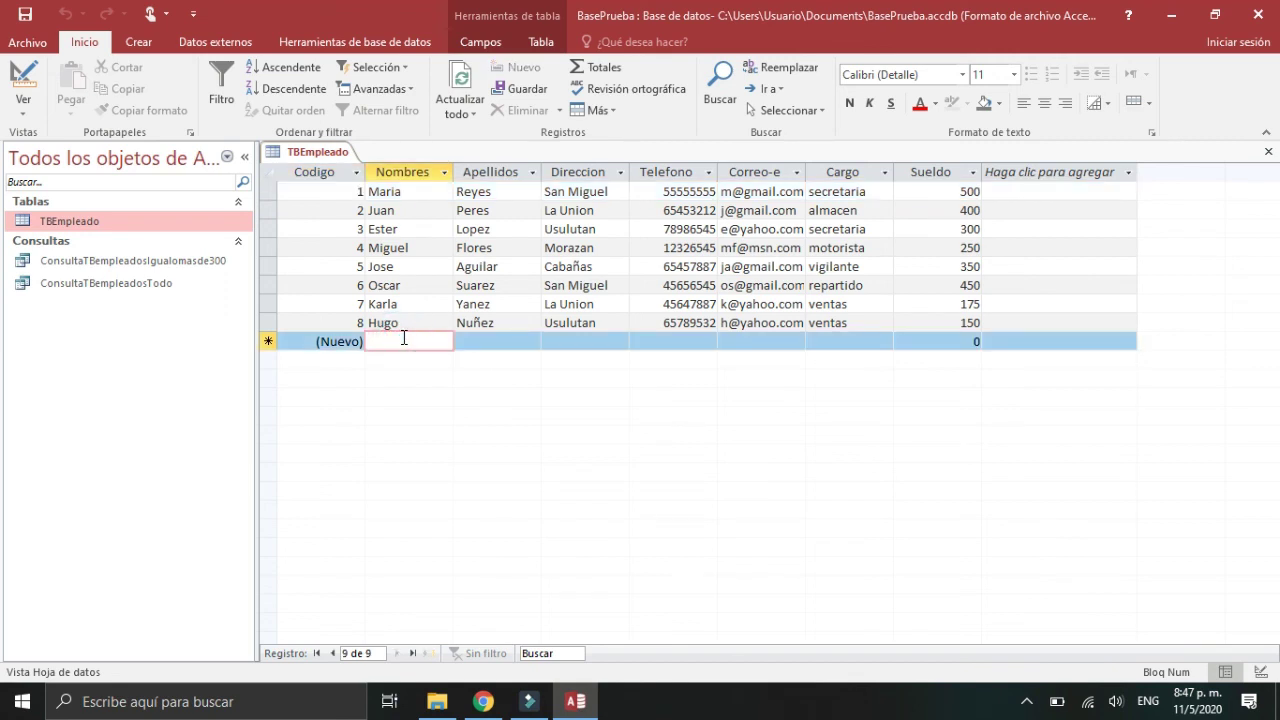
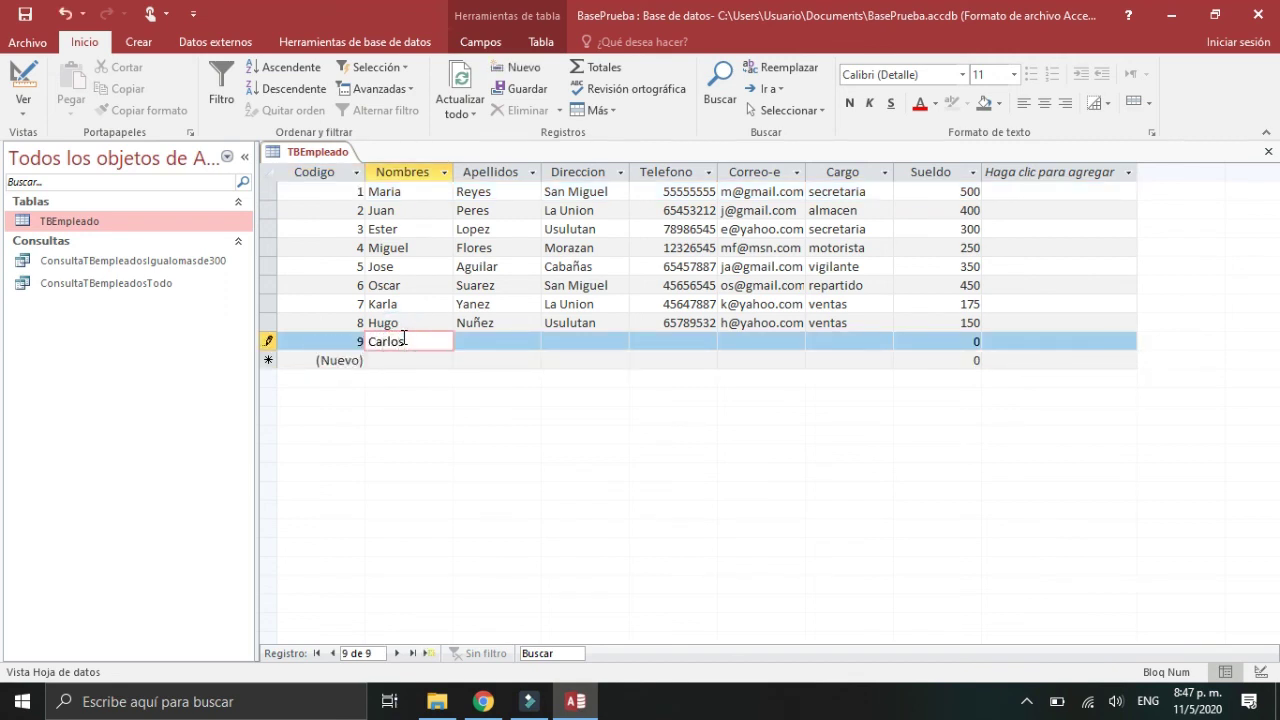
key(Tab)
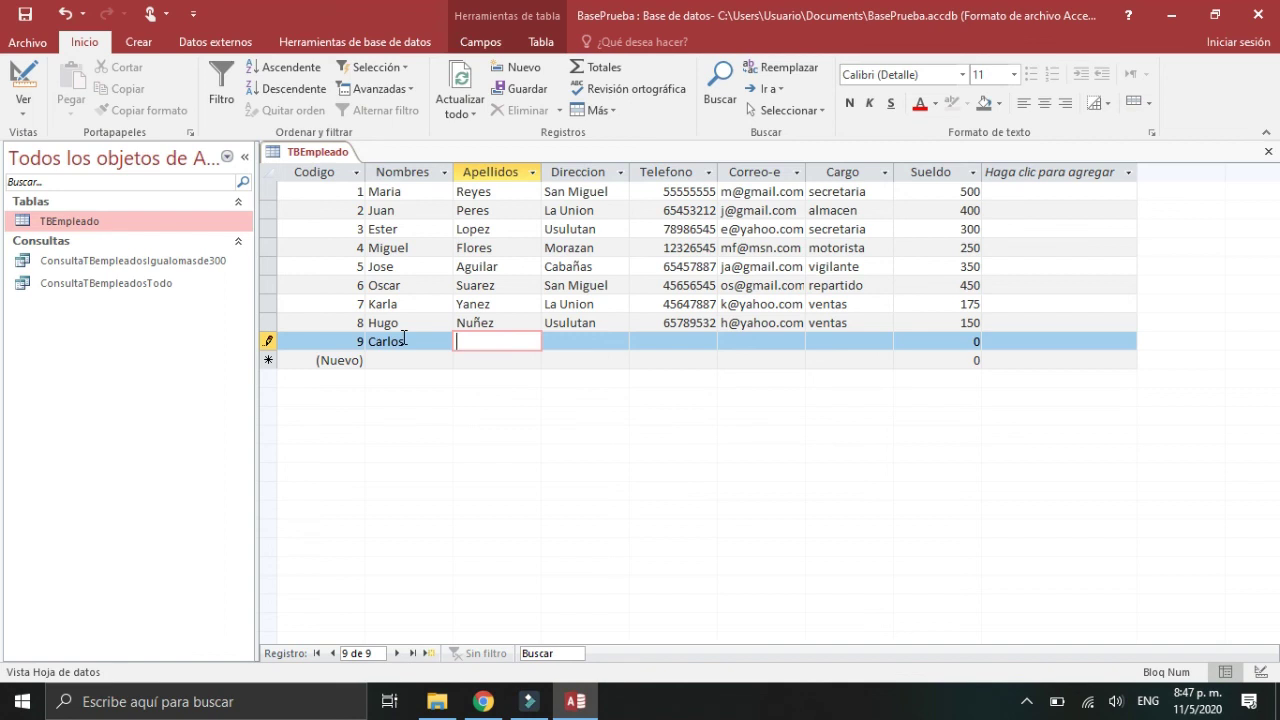
key(Tab)
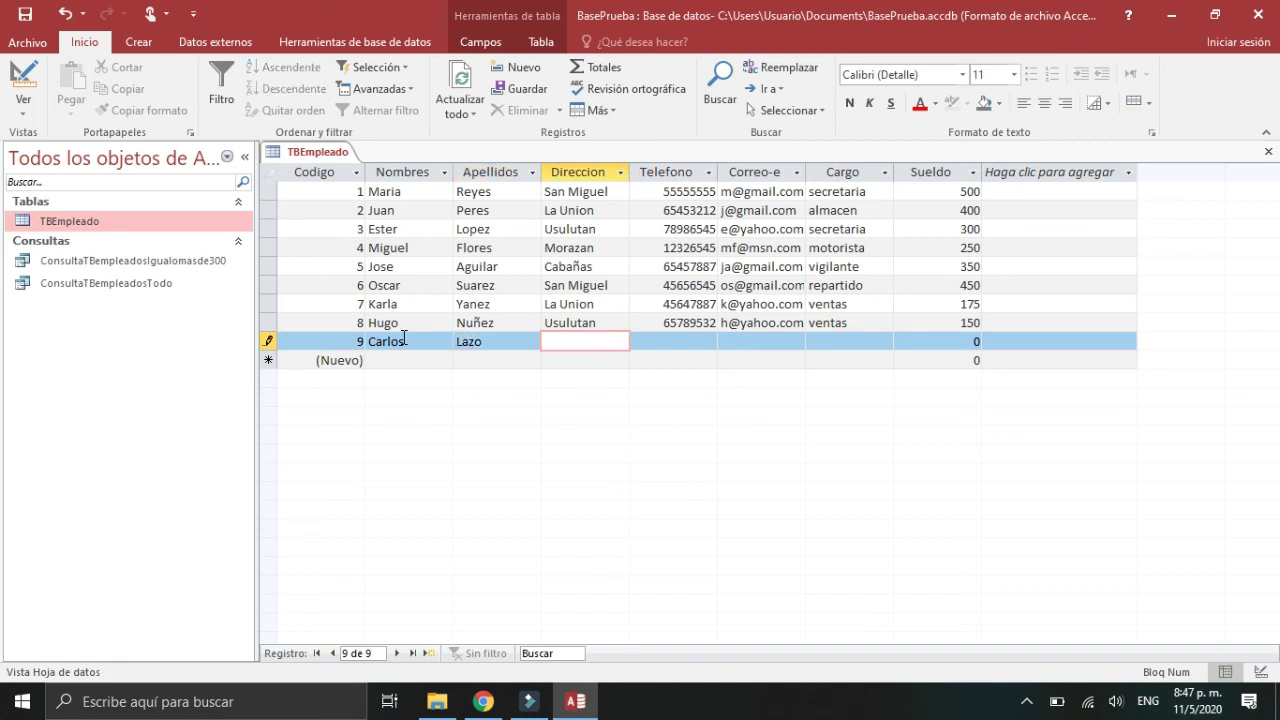
key(Tab)
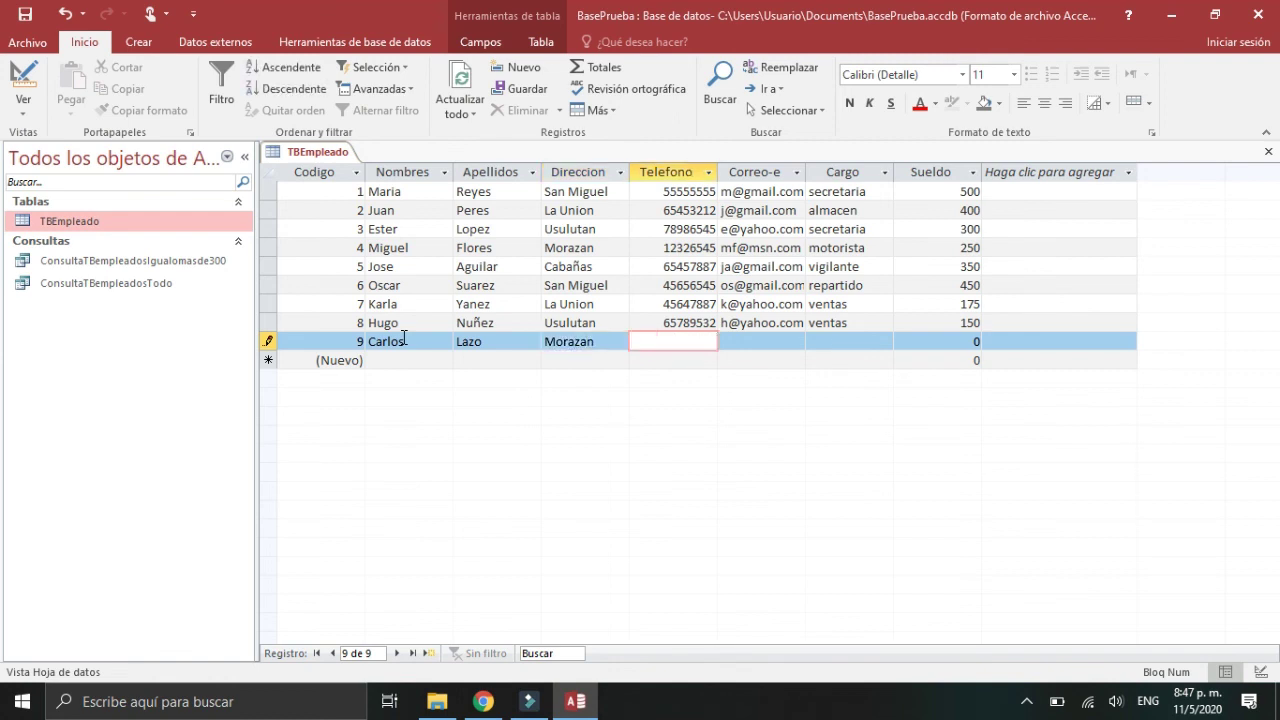
key(BackSpace)
key(Tab)
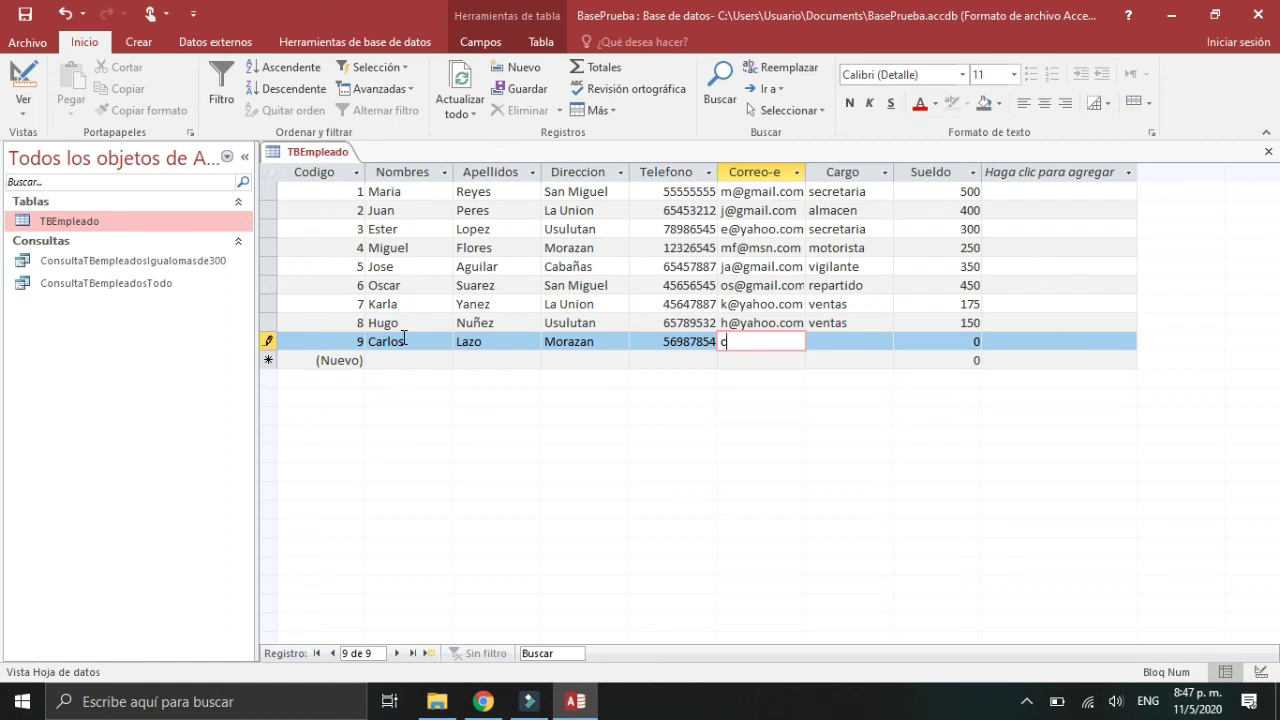
Step: Switch the keyboard to Spanish and enter the employee's Gmail e-mail address
key(alt+q)
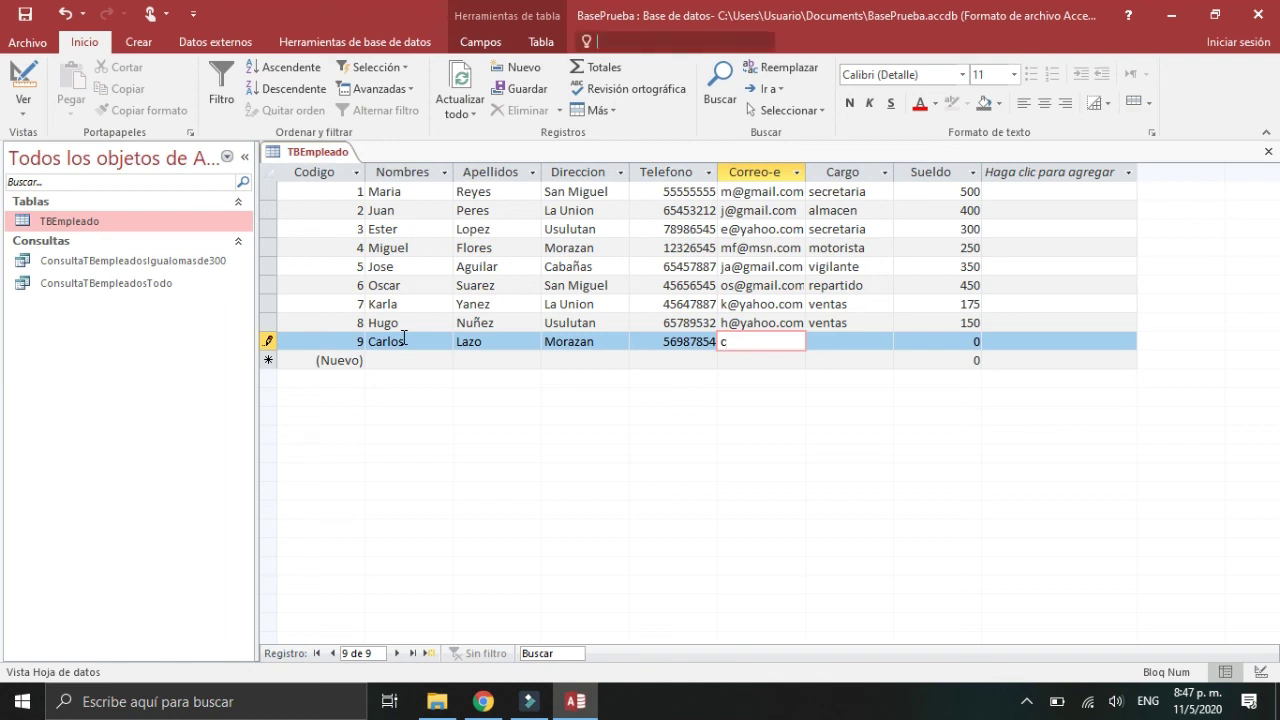
click(743, 340)
key(alt+2)
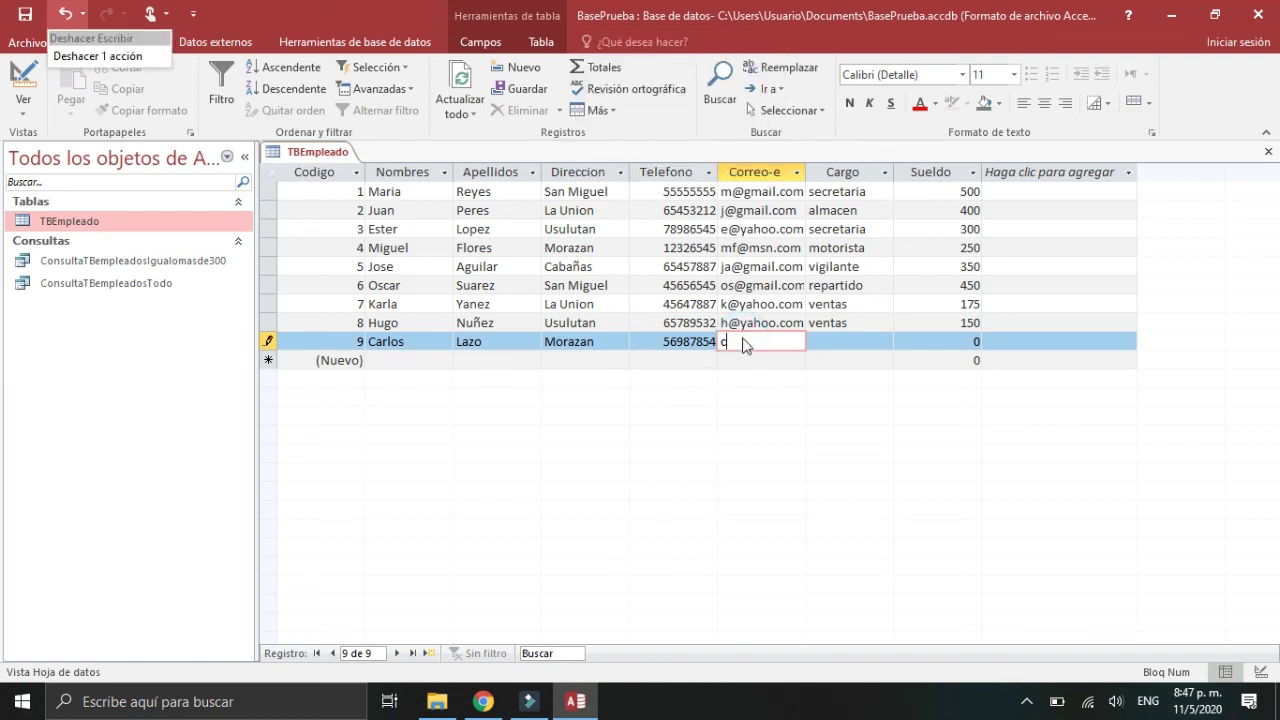
key(Escape)
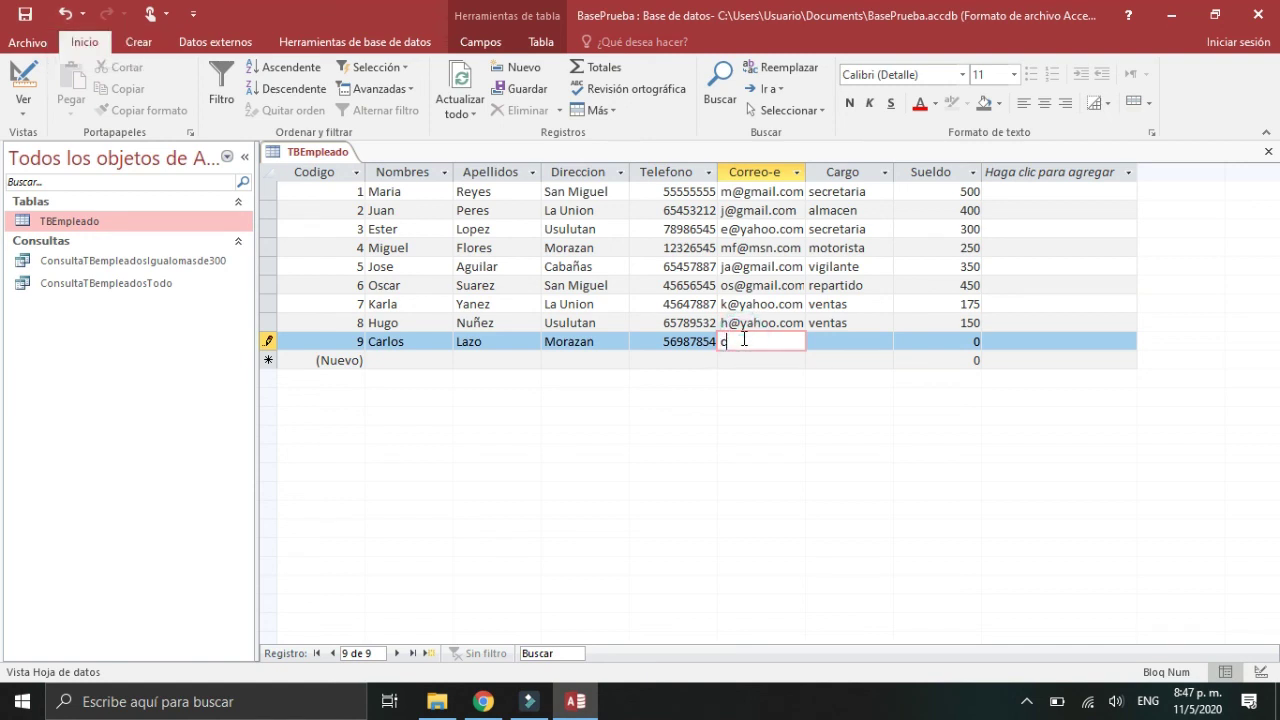
key(alt+q)
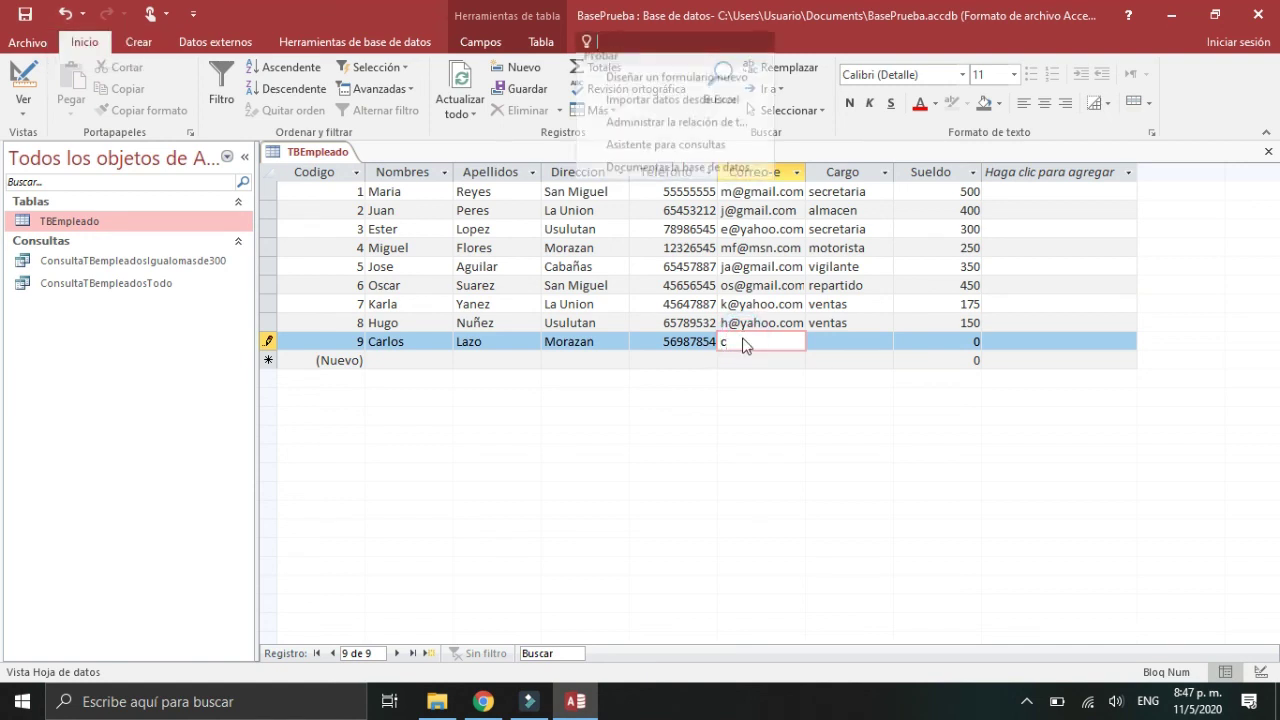
key(Escape)
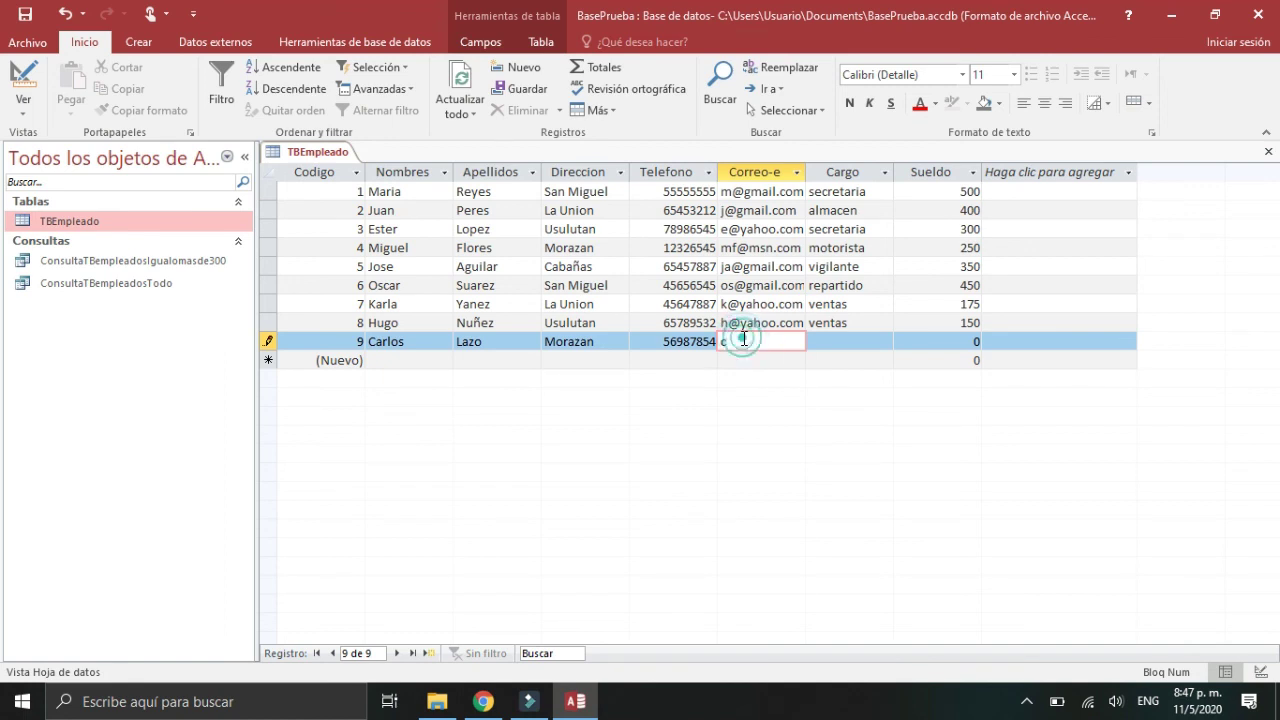
key(alt+shift)
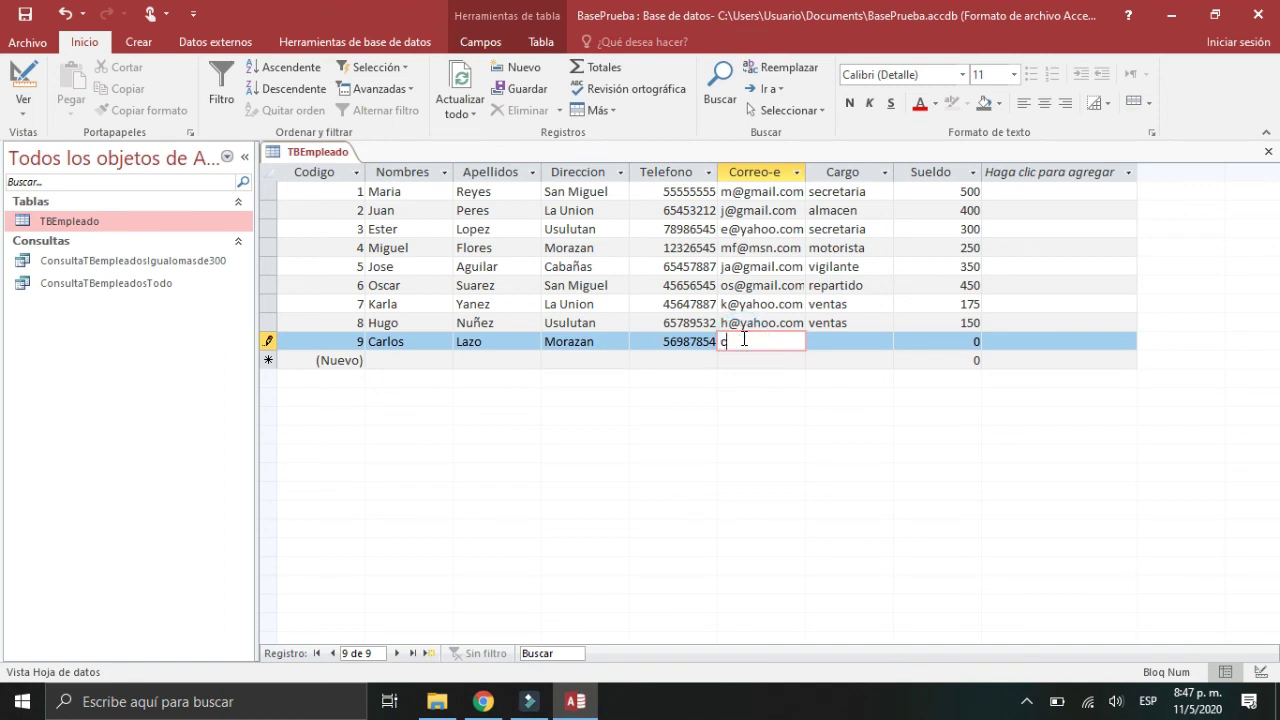
text(@)
text(gmail)
text(,c)
key(BackSpace)
key(BackSpace)
text(.com)
Step: Set record 9's Cargo to repartidor and Sueldo to 325
key(Tab)
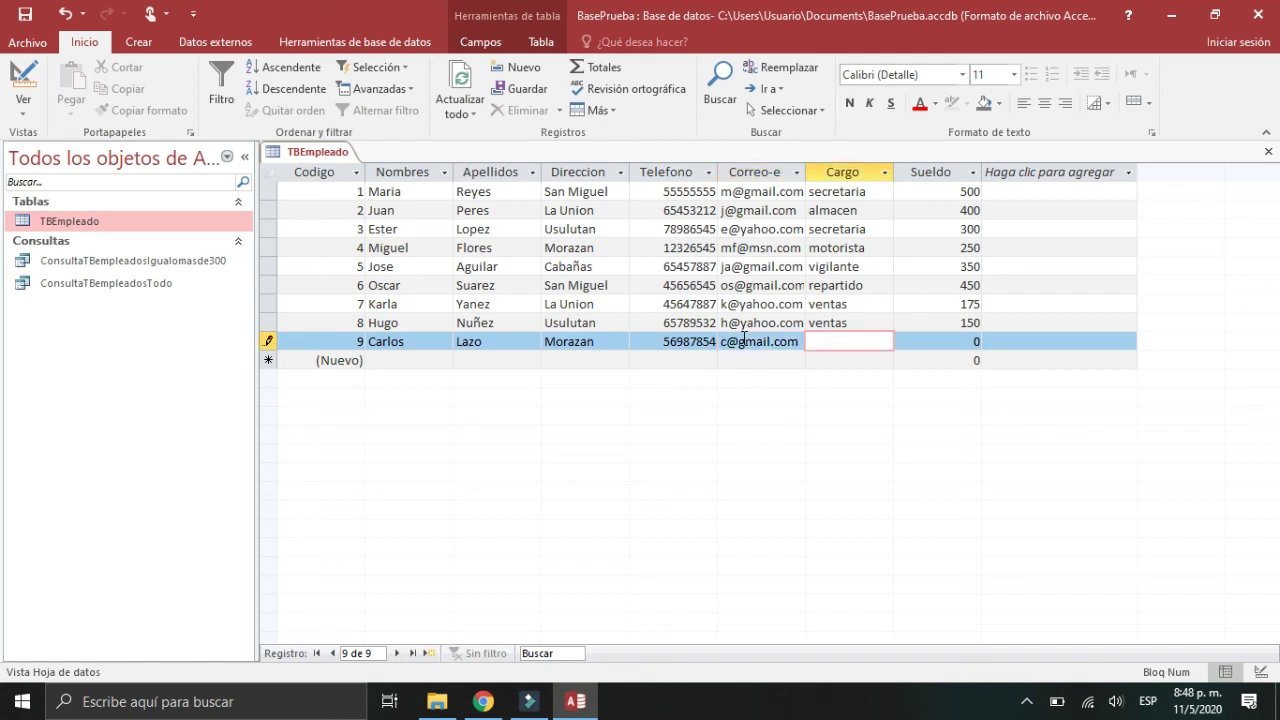
text(repartidor)
key(Tab)
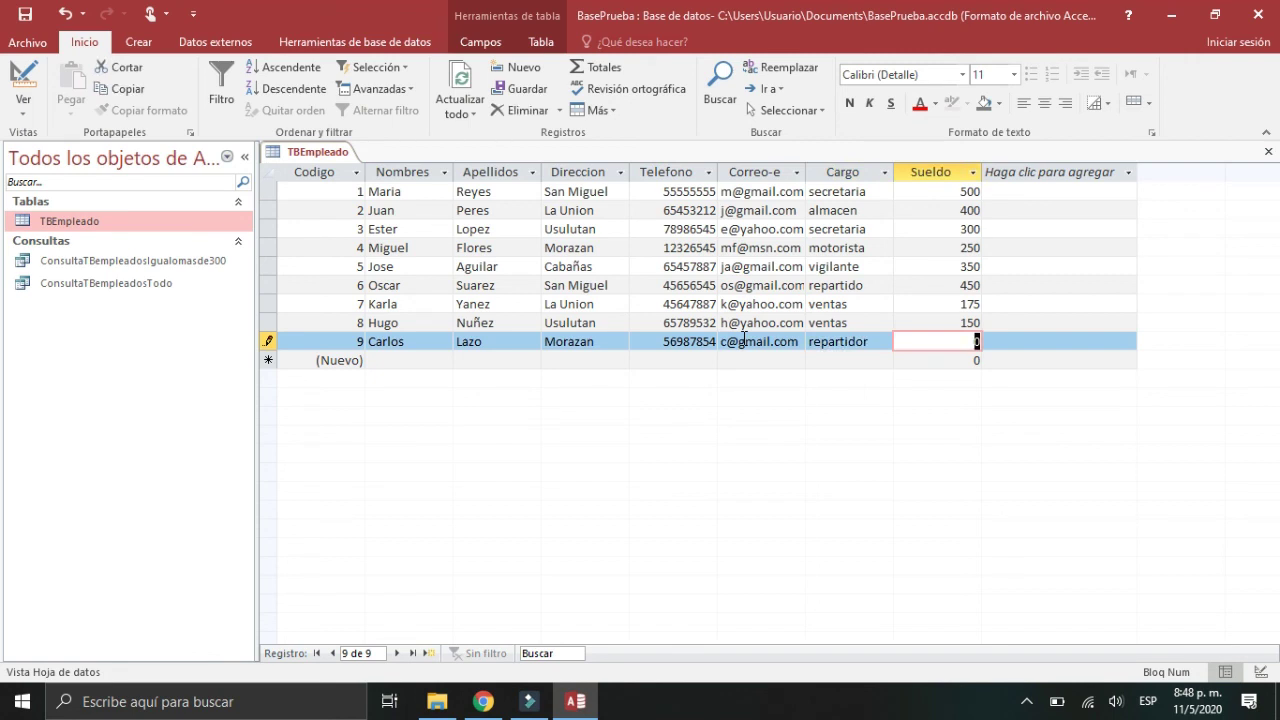
text(325)
key(Tab)
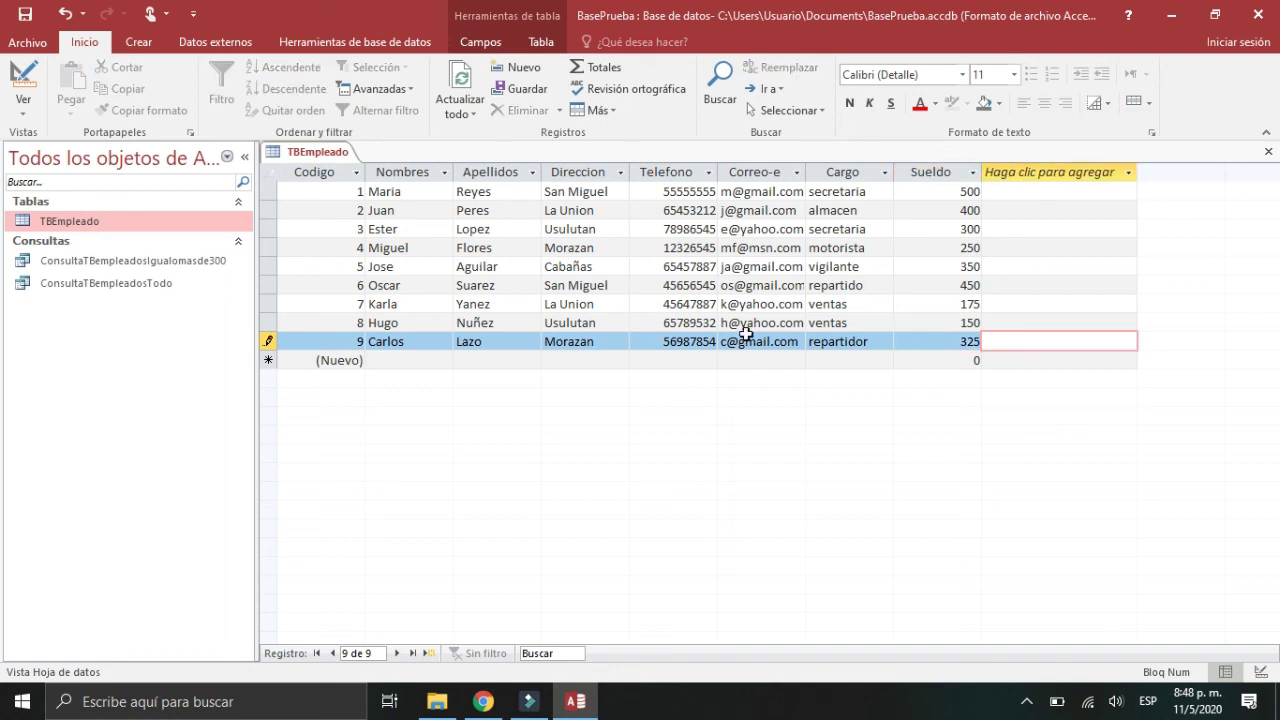
Step: Close TBEmpleado and confirm the new 325 employee appears in both saved queries
click(1268, 153)
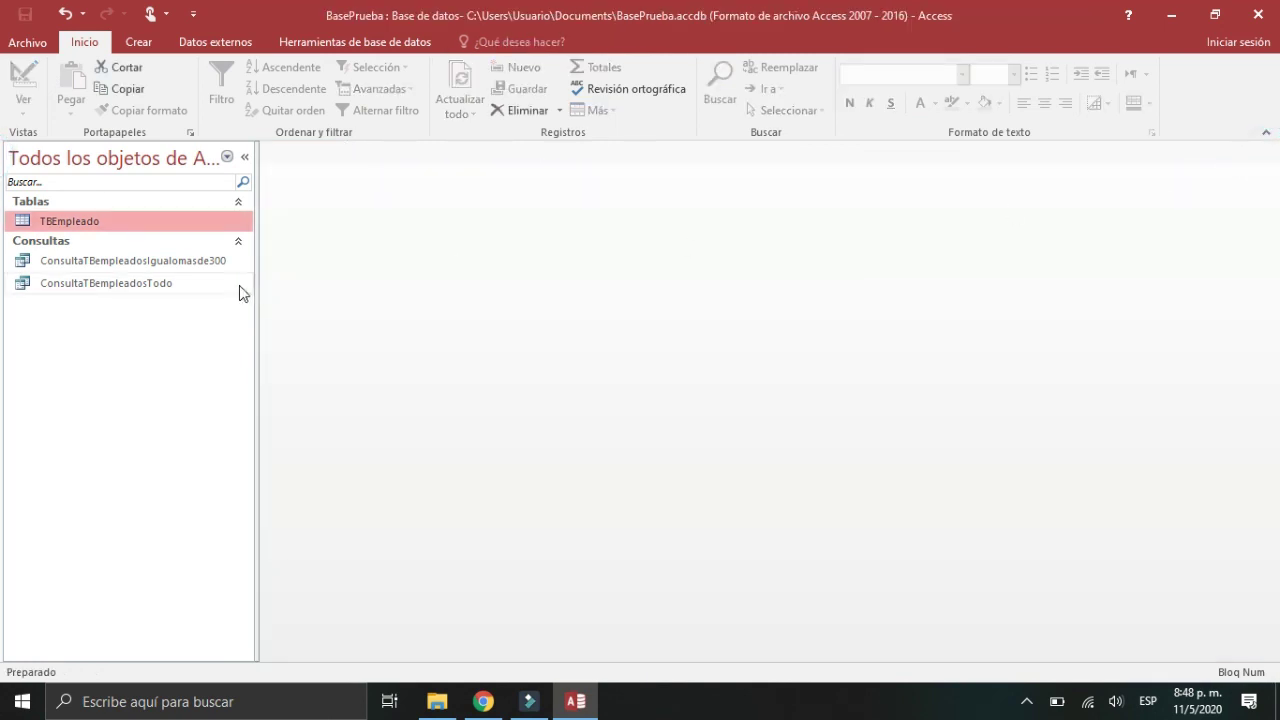
double_click(113, 285)
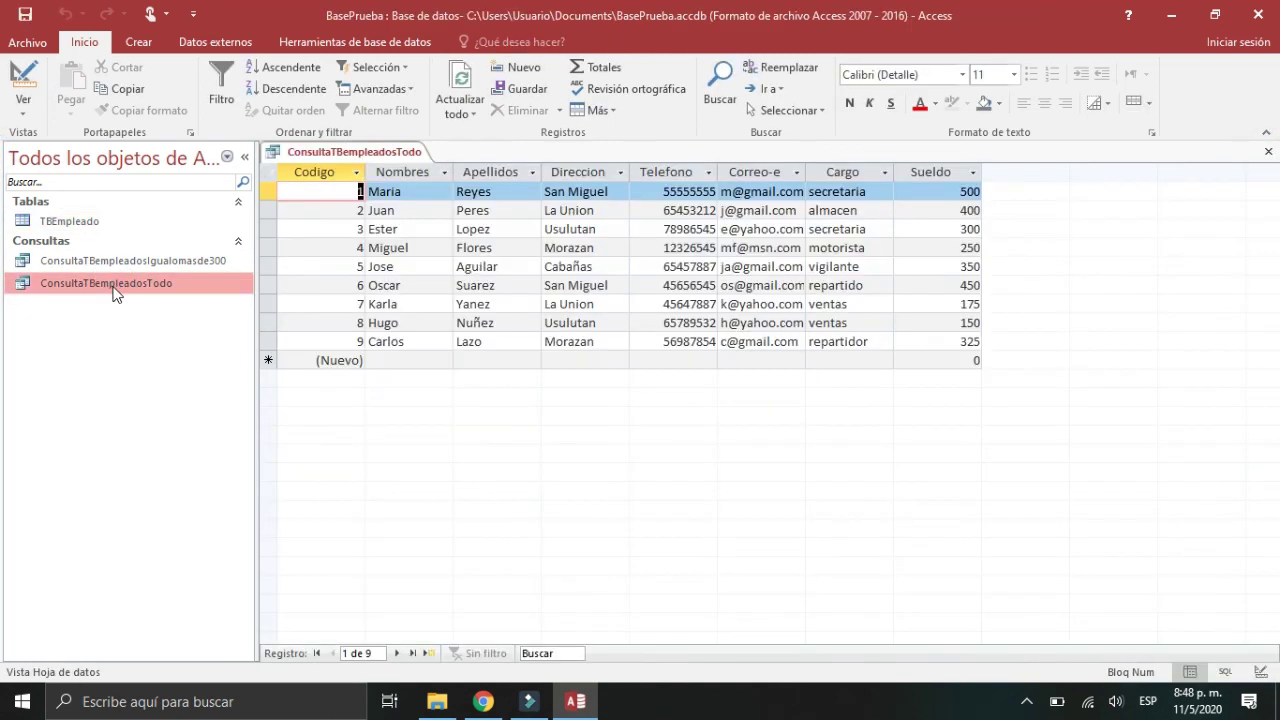
click(415, 346)
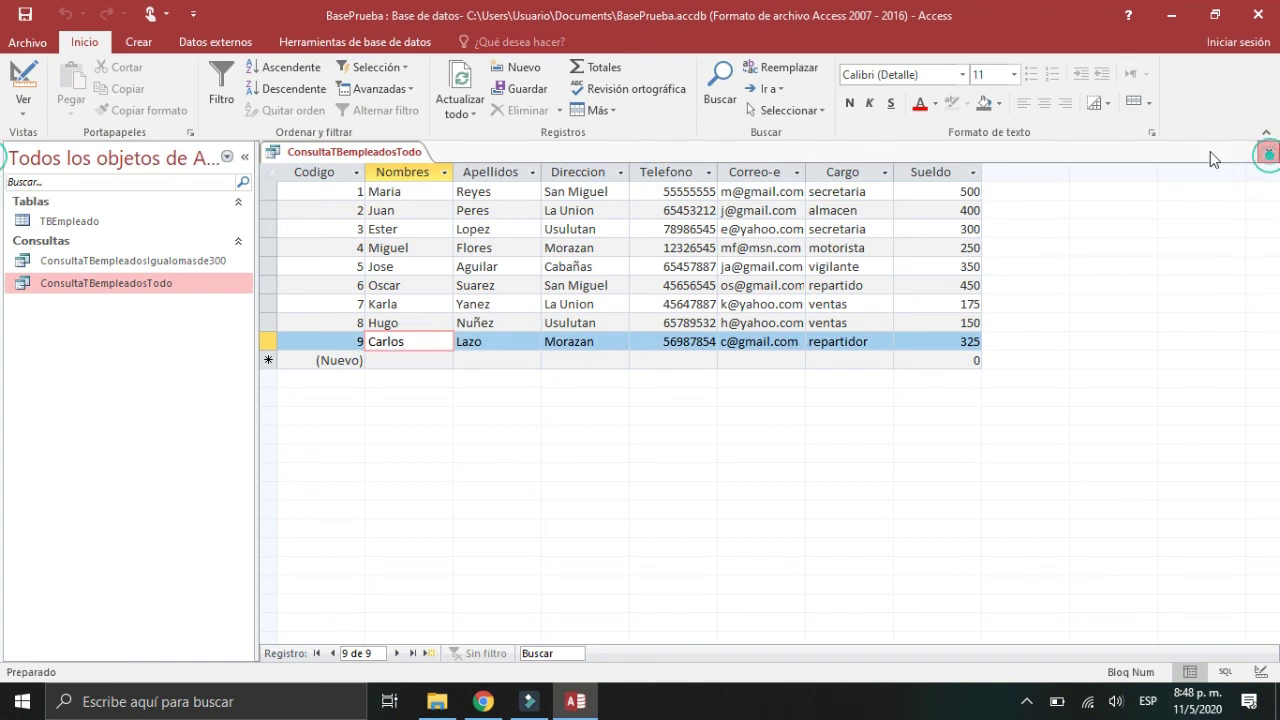
click(1268, 151)
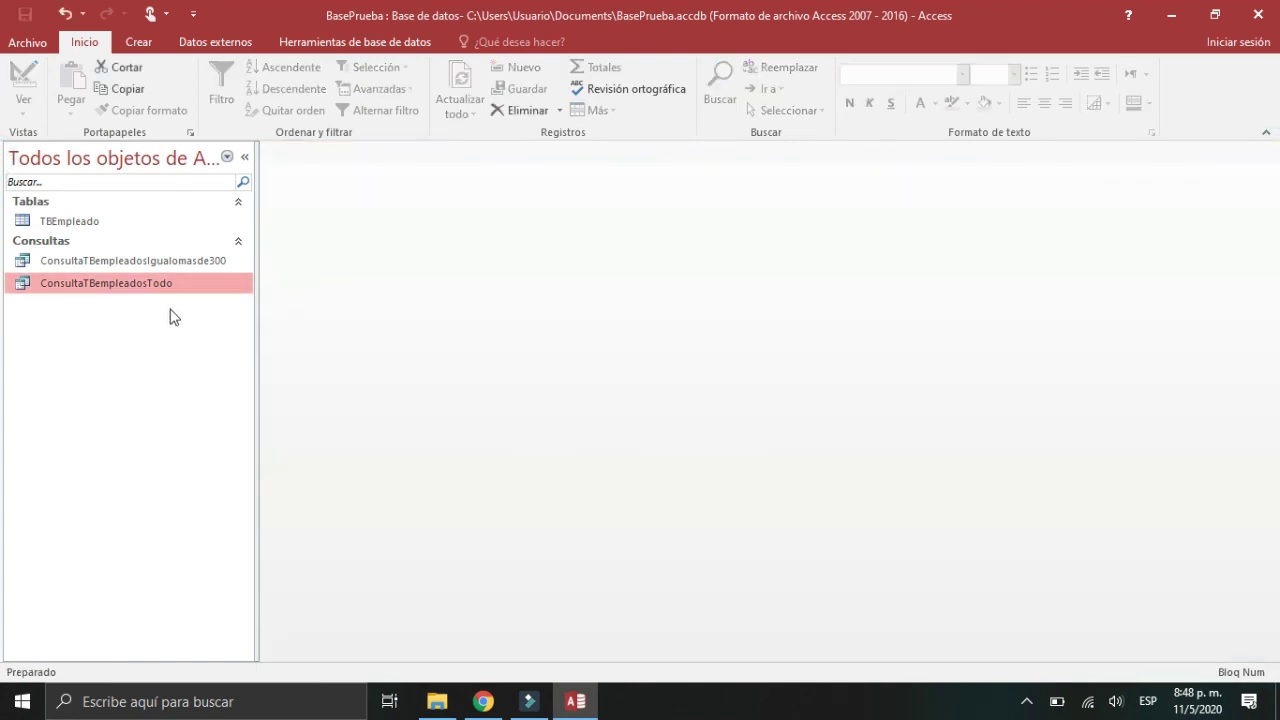
double_click(129, 260)
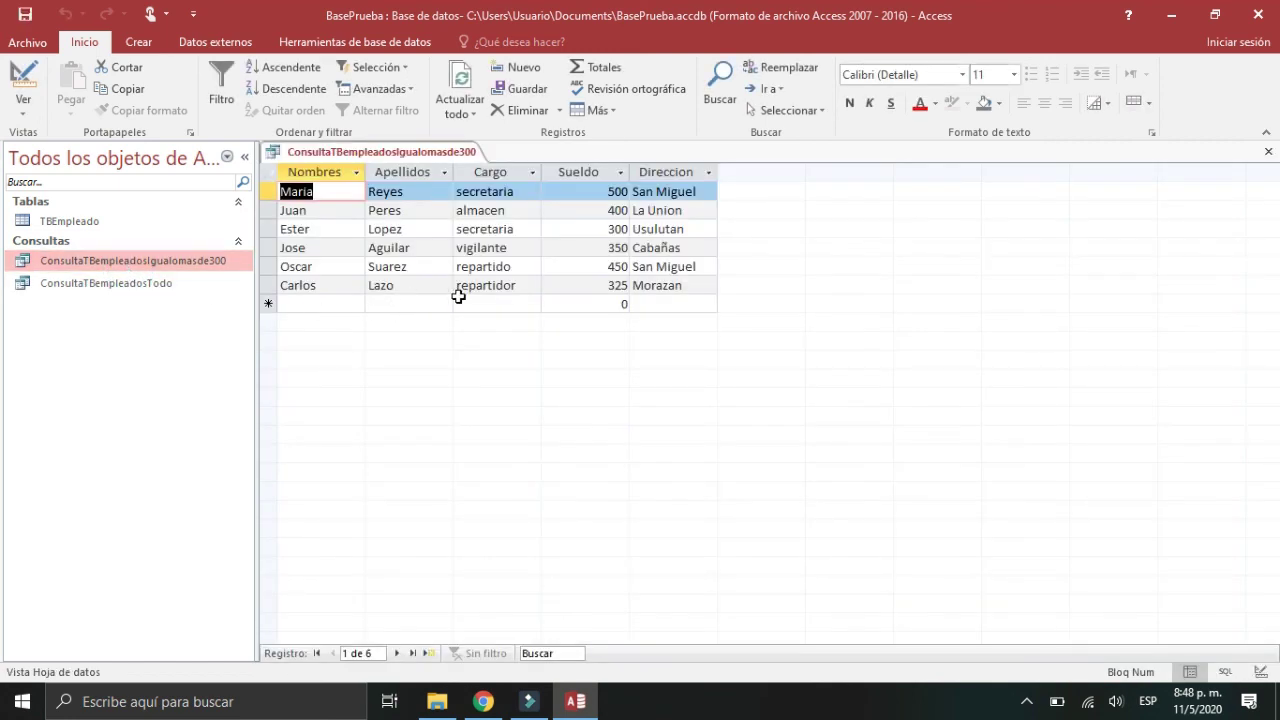
click(491, 287)
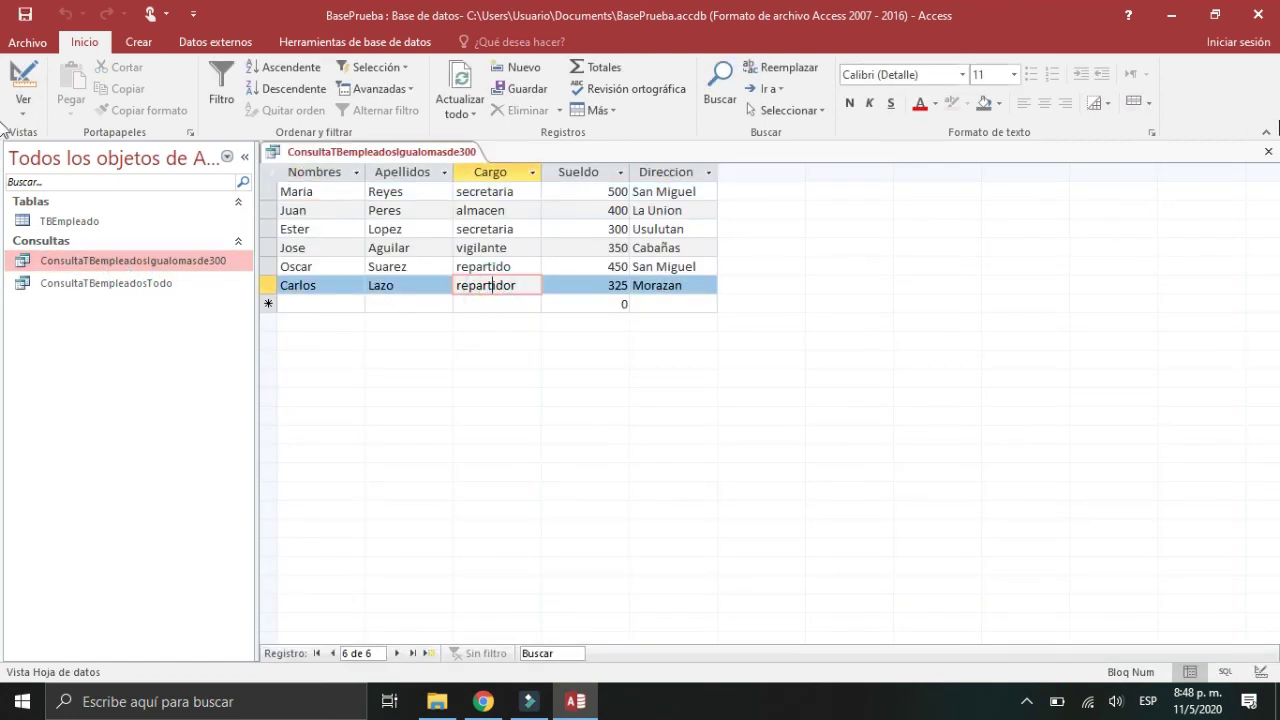
click(1268, 151)
Step: Reopen the TBEmpleado table from its context menu in the navigation pane
click(126, 220)
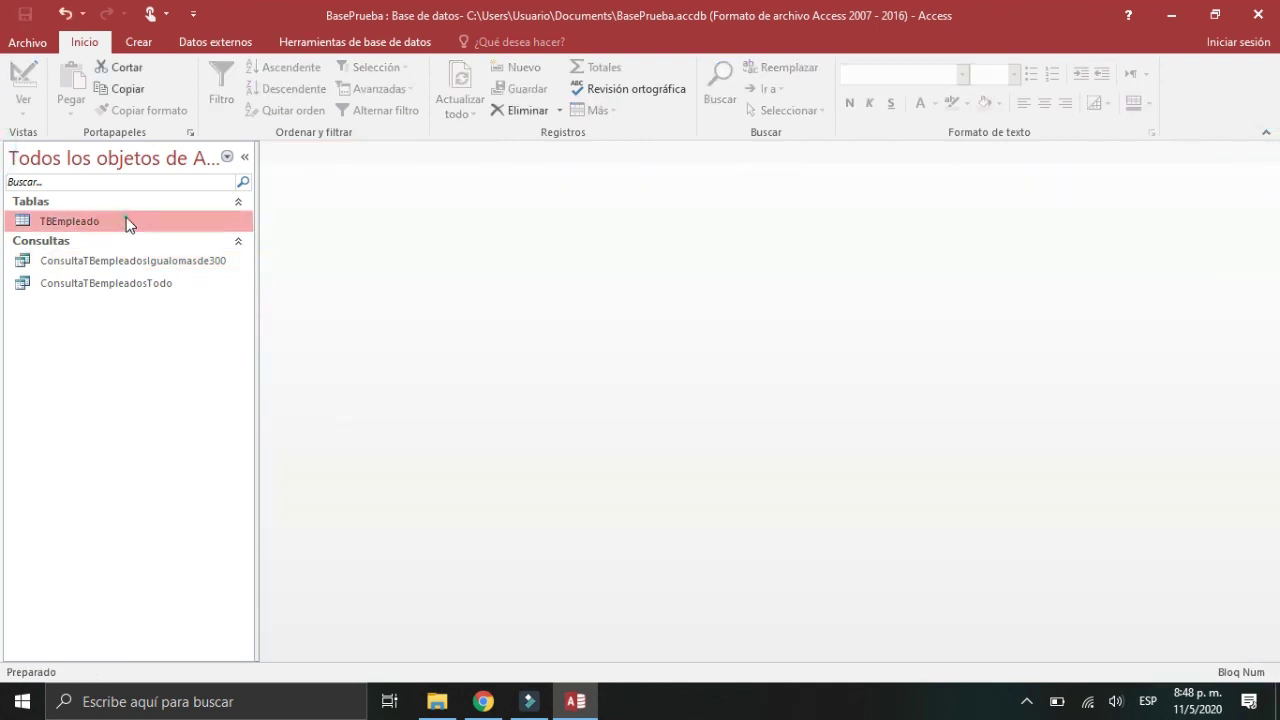
right_click(127, 219)
click(184, 231)
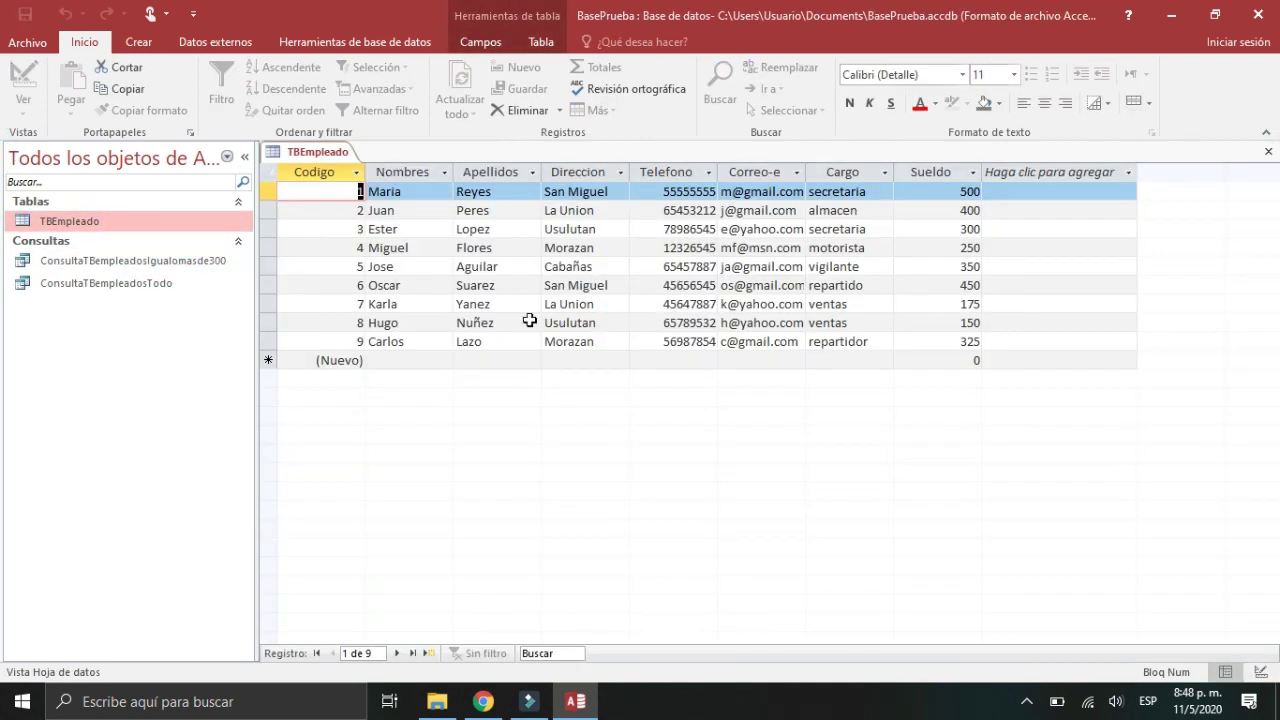
Step: Change record 9's Sueldo to 275 and confirm ConsultaTBempleadosIgualomasde300 now lists five employees
click(970, 341)
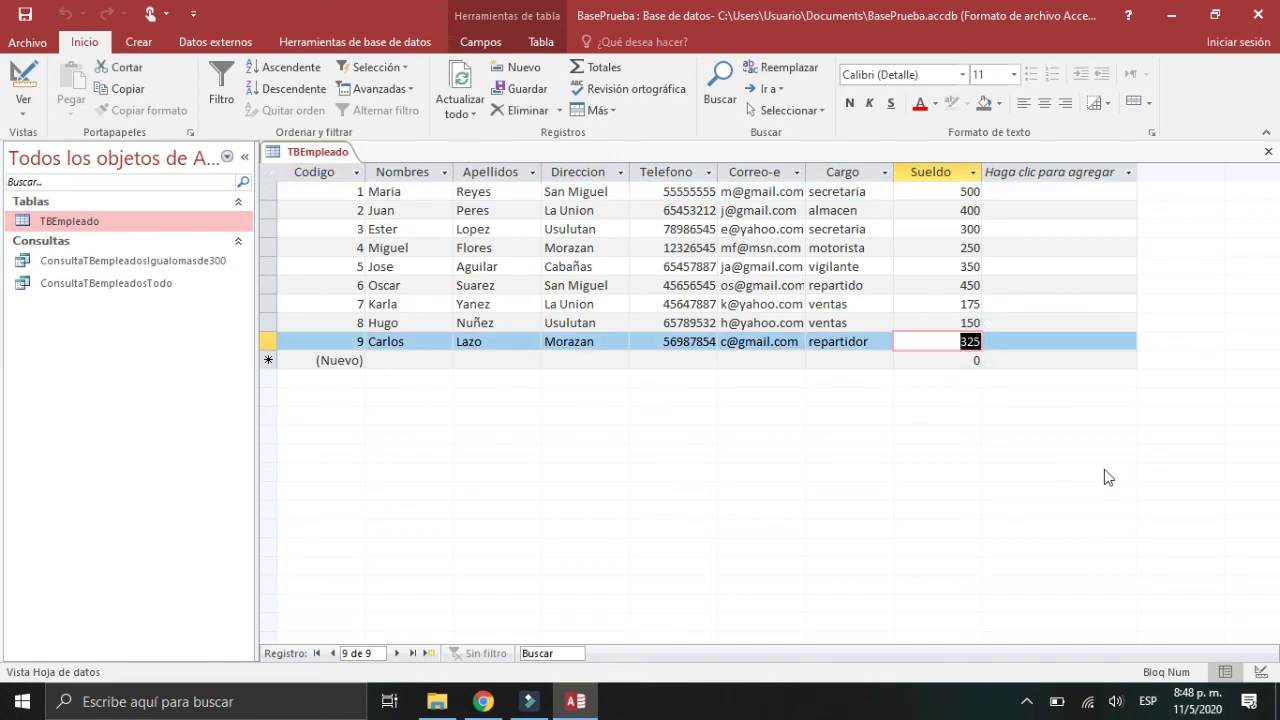
text(275)
key(Return)
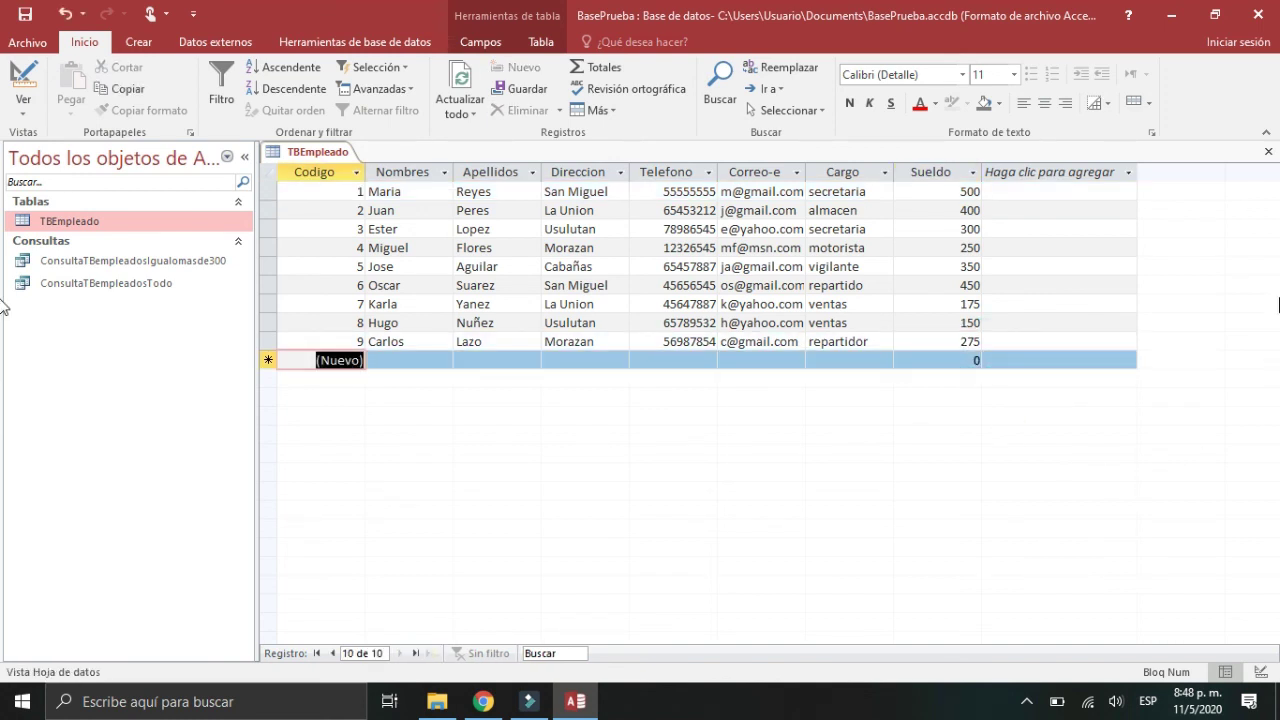
click(1268, 153)
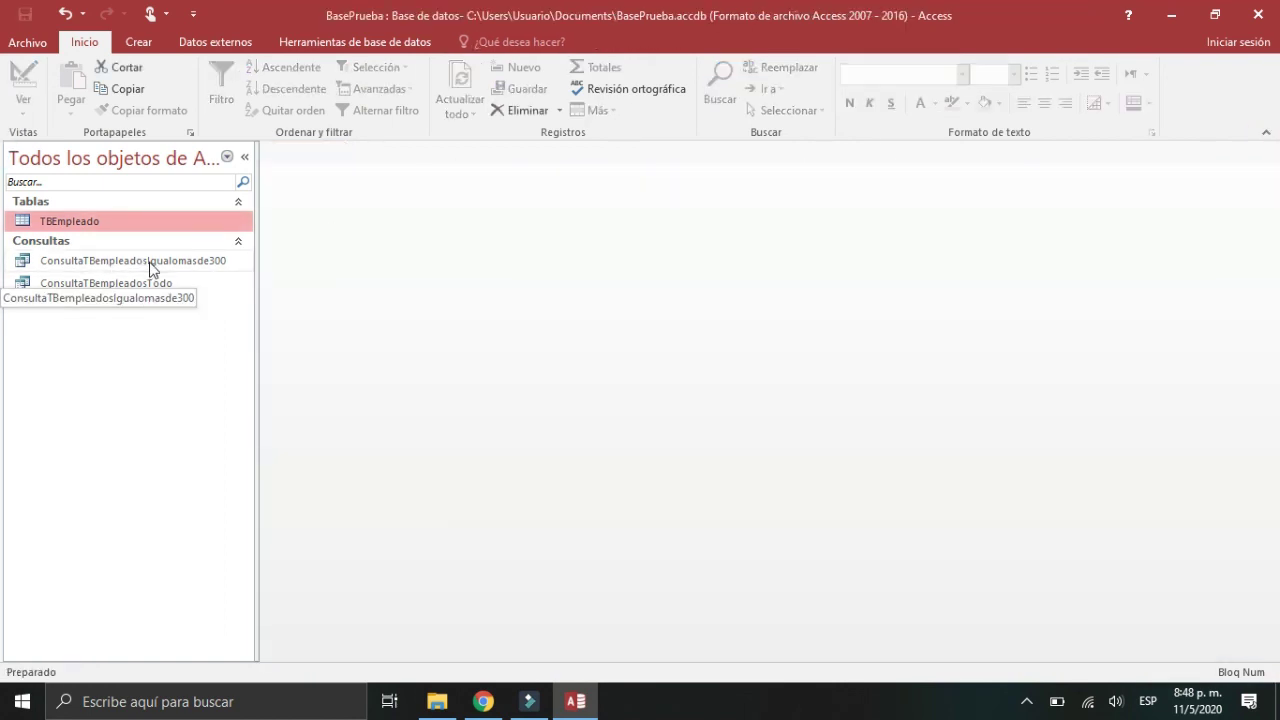
double_click(150, 261)
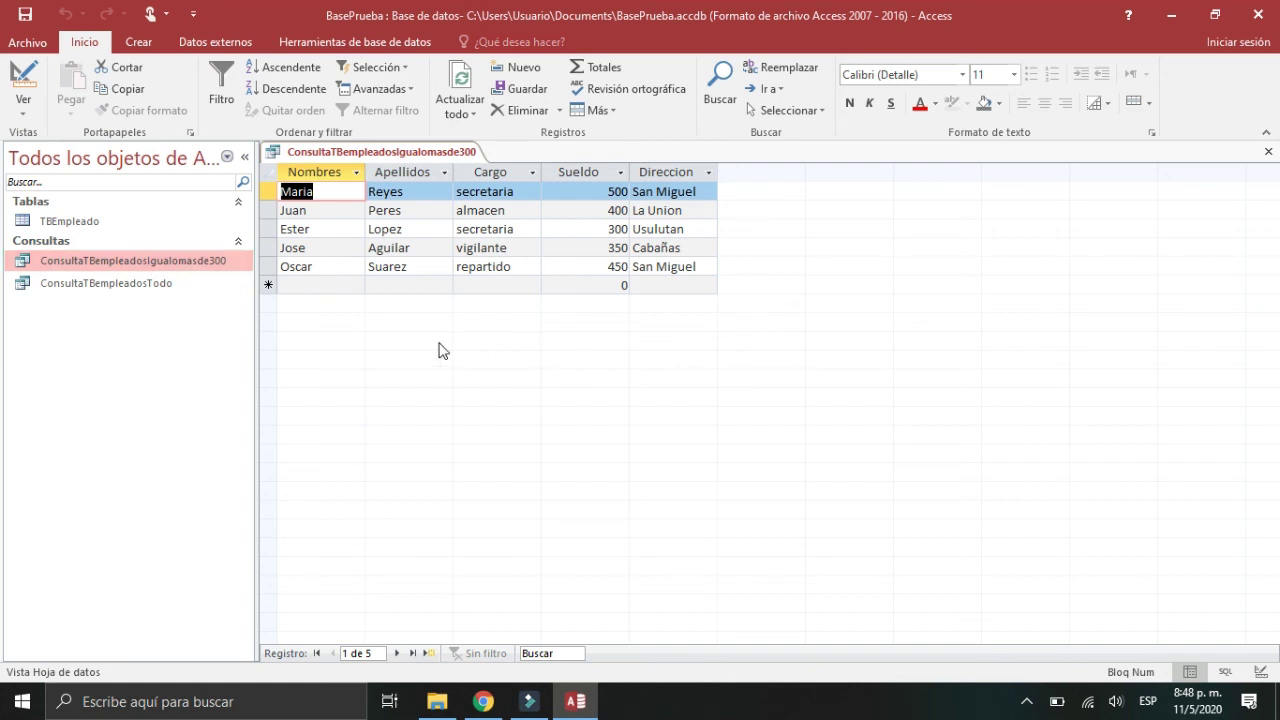
click(1268, 152)
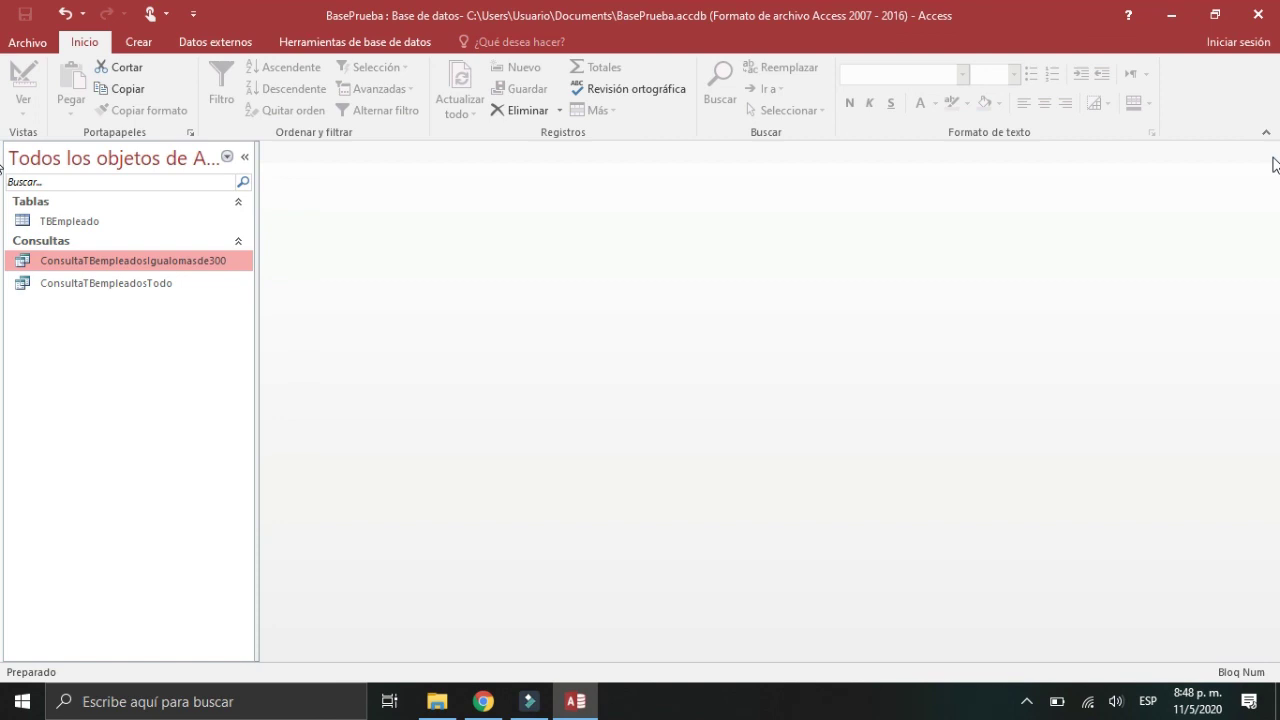